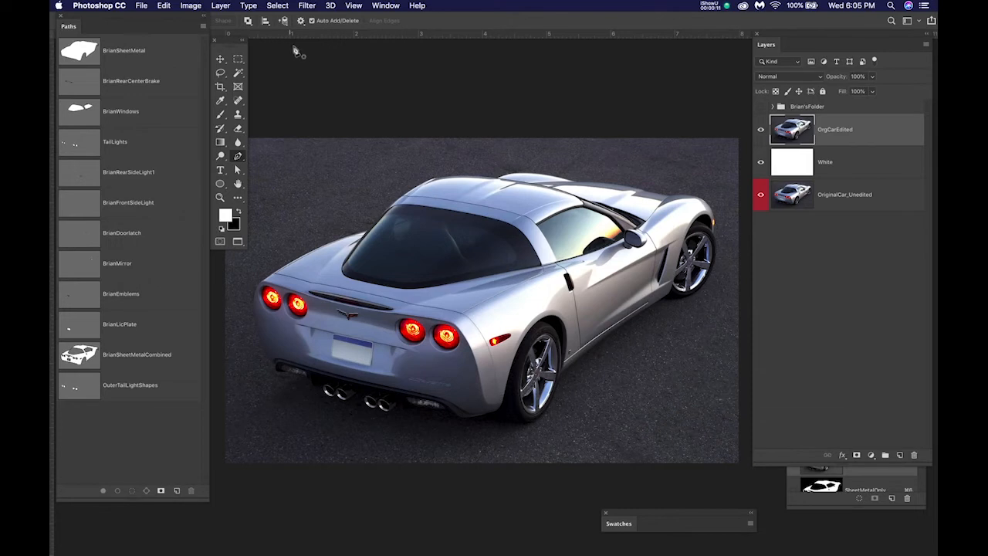
Review the path operation options and the outlines of the saved car paths, leaving no path selected
{"action": "left_click", "coordinate": [248, 21]}
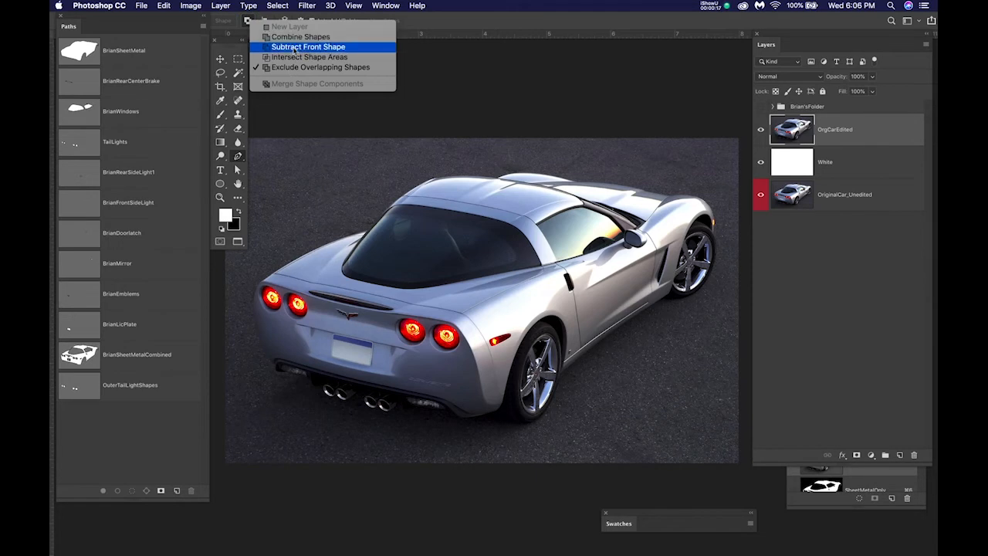
{"action": "left_click", "coordinate": [166, 420]}
{"action": "left_click", "coordinate": [136, 48]}
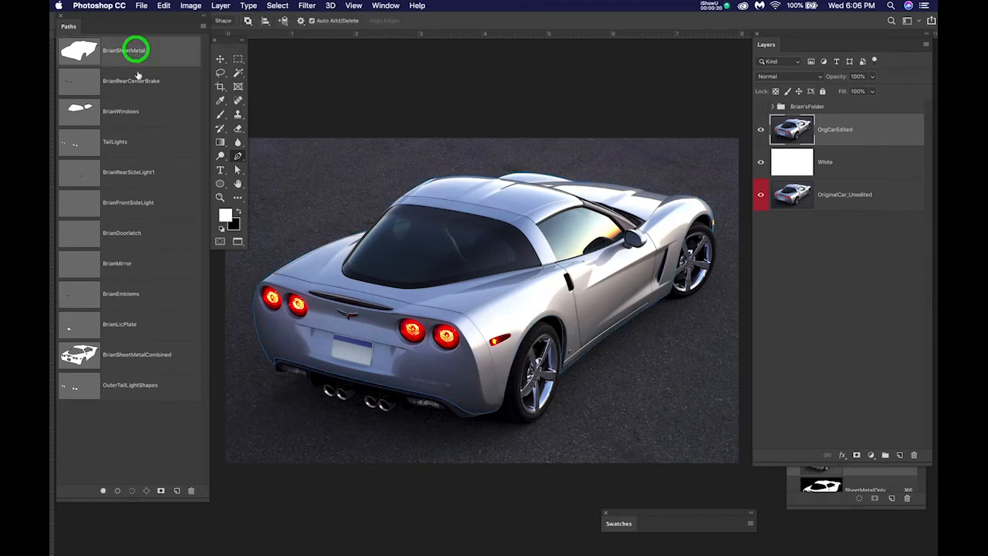
{"action": "left_click", "coordinate": [145, 85]}
{"action": "left_click", "coordinate": [152, 115]}
{"action": "left_click", "coordinate": [158, 149]}
{"action": "left_click", "coordinate": [162, 181]}
{"action": "left_click", "coordinate": [169, 212]}
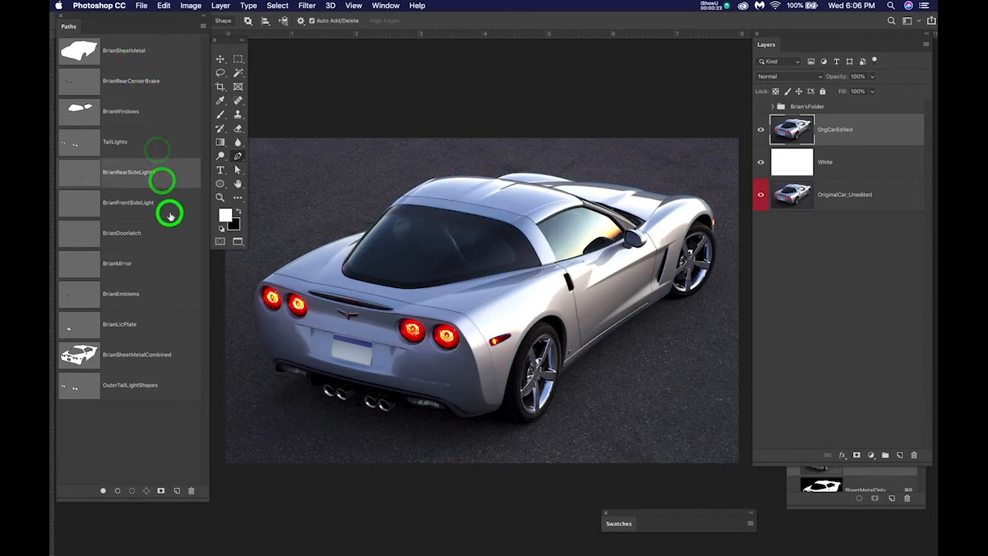
{"action": "left_click", "coordinate": [149, 428]}
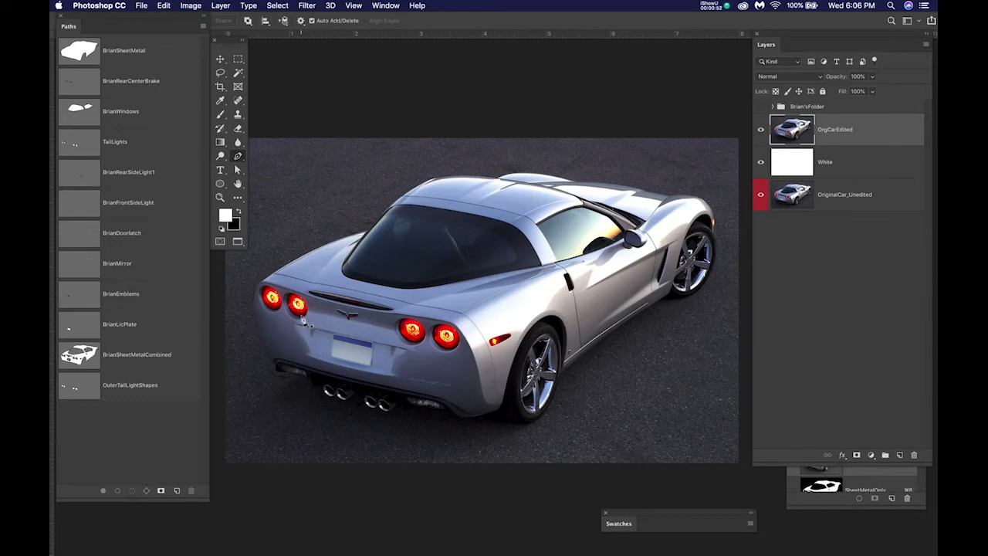
Compare the taillights in OrgCarEdited and OriginalCar_Unedited by toggling the edited layer's visibility with the White layer hidden
{"action": "scroll", "coordinate": [303, 321], "scroll_direction": "up", "scroll_amount": 5}
{"action": "scroll", "coordinate": [302, 320], "scroll_direction": "down", "scroll_amount": 1}
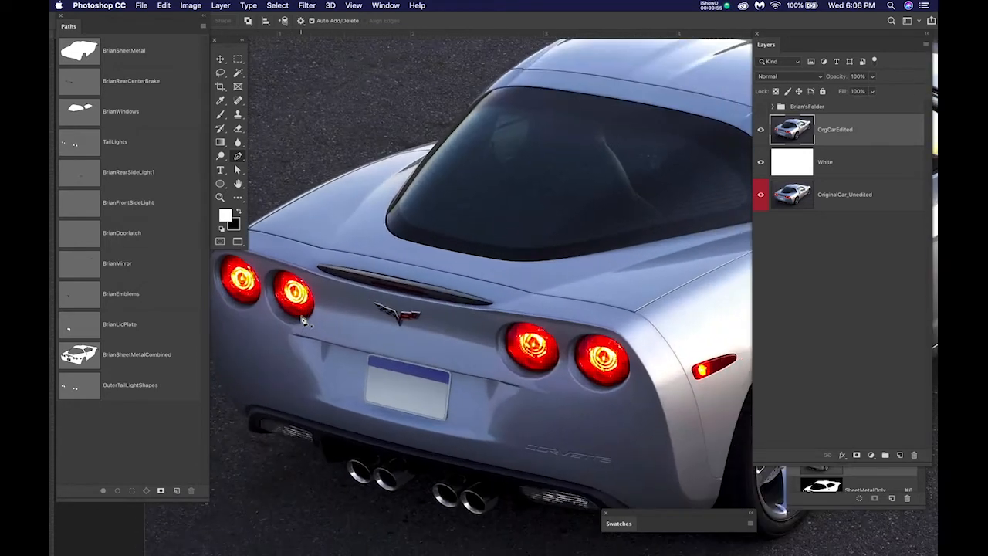
{"action": "left_click", "coordinate": [760, 130]}
{"action": "left_click", "coordinate": [760, 162]}
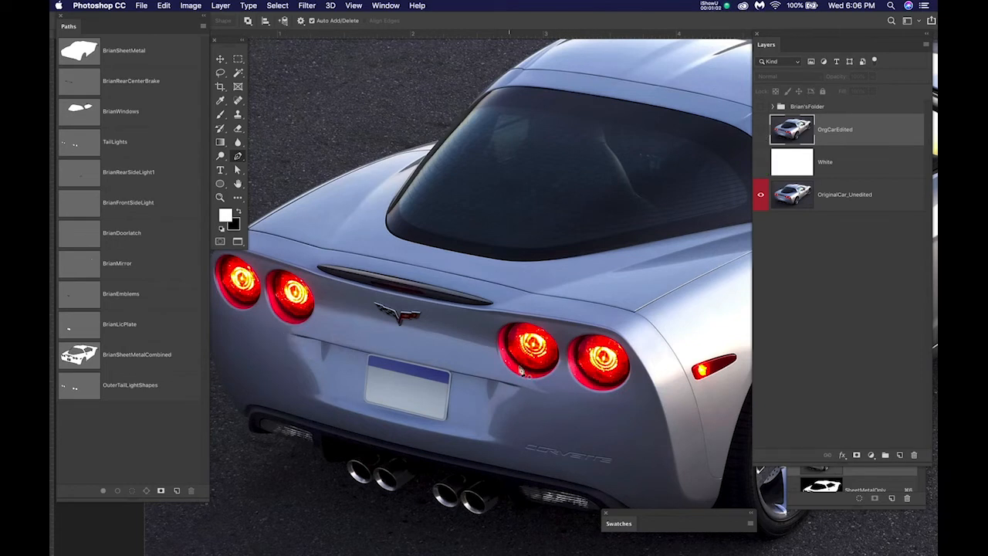
{"action": "left_click", "coordinate": [760, 132]}
{"action": "left_click", "coordinate": [759, 131]}
{"action": "left_click", "coordinate": [760, 131]}
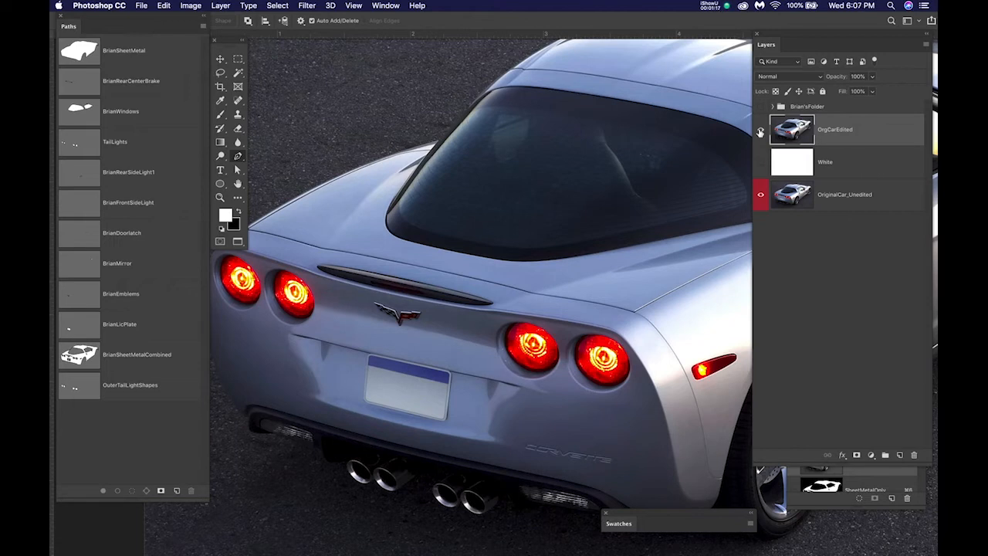
{"action": "left_click", "coordinate": [759, 128]}
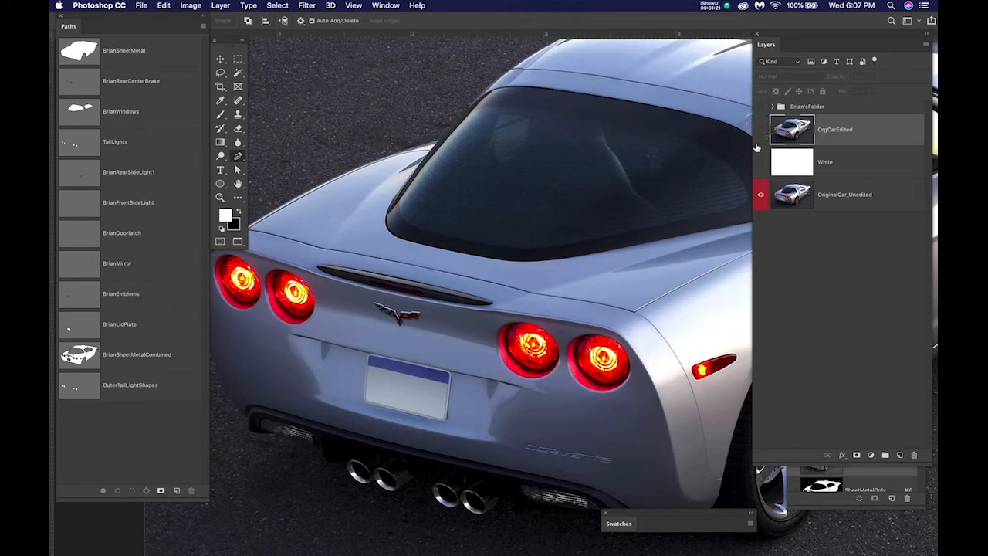
Show the OrgCarEdited and White layers and hide the OriginalCar_Unedited layer
{"action": "left_click", "coordinate": [760, 130]}
{"action": "left_click", "coordinate": [760, 162]}
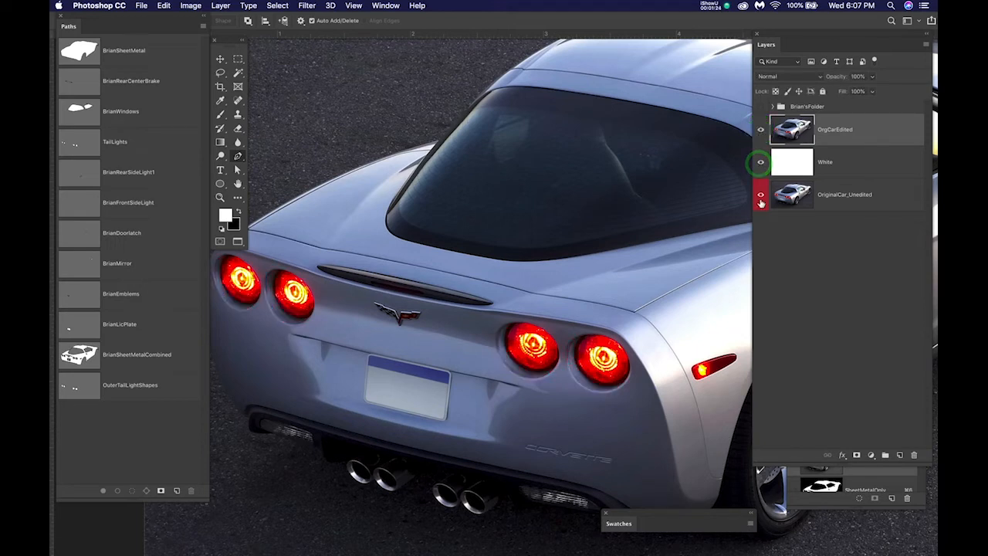
{"action": "left_click", "coordinate": [759, 194]}
Turn the OrgCarEdited layer off and on to check the White layer beneath the whole car
{"action": "scroll", "coordinate": [533, 266], "scroll_direction": "down", "scroll_amount": 5}
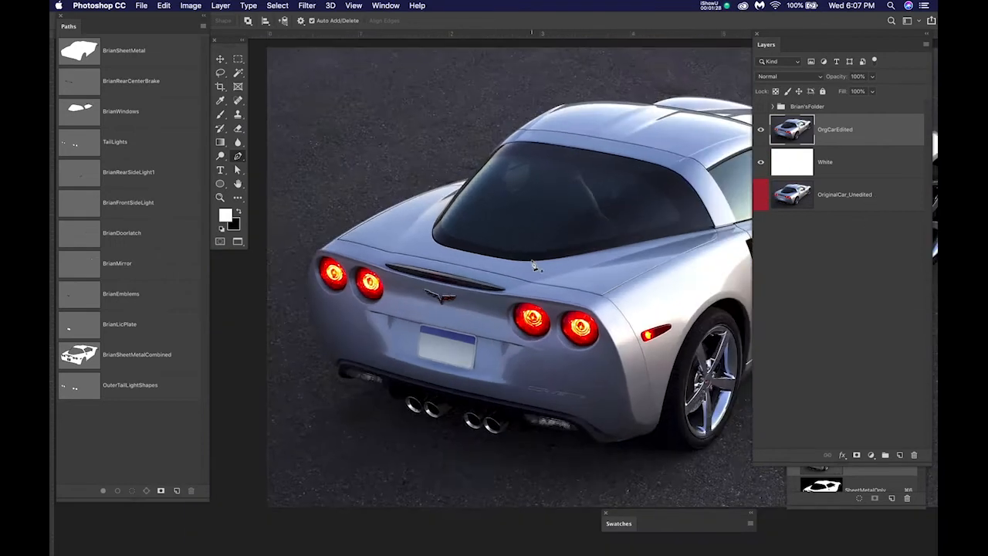
{"action": "scroll", "coordinate": [533, 267], "scroll_direction": "up", "scroll_amount": 1}
{"action": "key", "text": "space"}
{"action": "left_click_drag", "start_coordinate": [563, 275], "coordinate": [485, 290]}
{"action": "scroll", "coordinate": [488, 296], "scroll_direction": "up", "scroll_amount": 3}
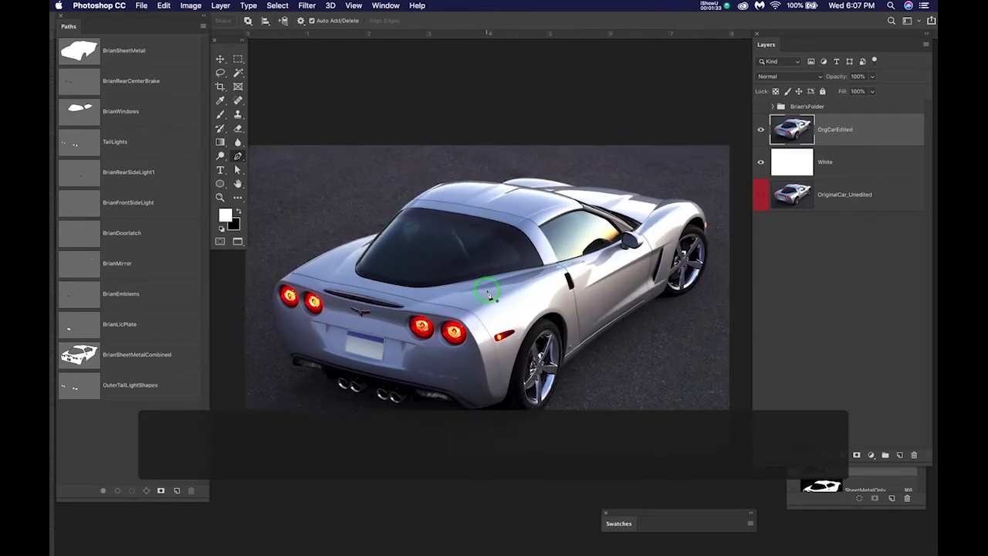
{"action": "scroll", "coordinate": [487, 296], "scroll_direction": "up", "scroll_amount": 1}
{"action": "scroll", "coordinate": [487, 295], "scroll_direction": "up", "scroll_amount": 1}
{"action": "key", "text": "space"}
{"action": "mouse_move", "coordinate": [488, 295]}
{"action": "left_mouse_down"}
{"action": "mouse_move", "coordinate": [494, 241]}
{"action": "mouse_move", "coordinate": [490, 278]}
{"action": "left_mouse_up"}
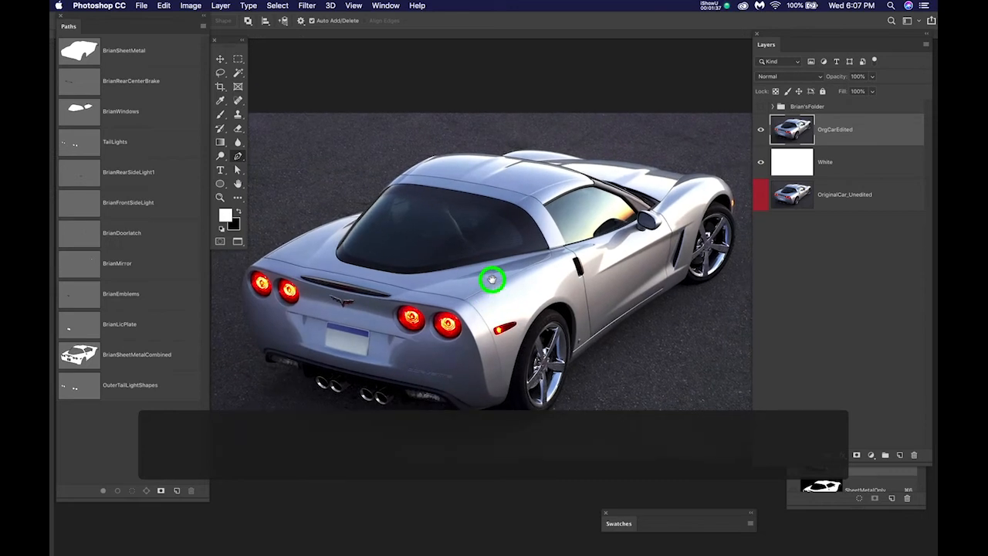
{"action": "left_click", "coordinate": [758, 132]}
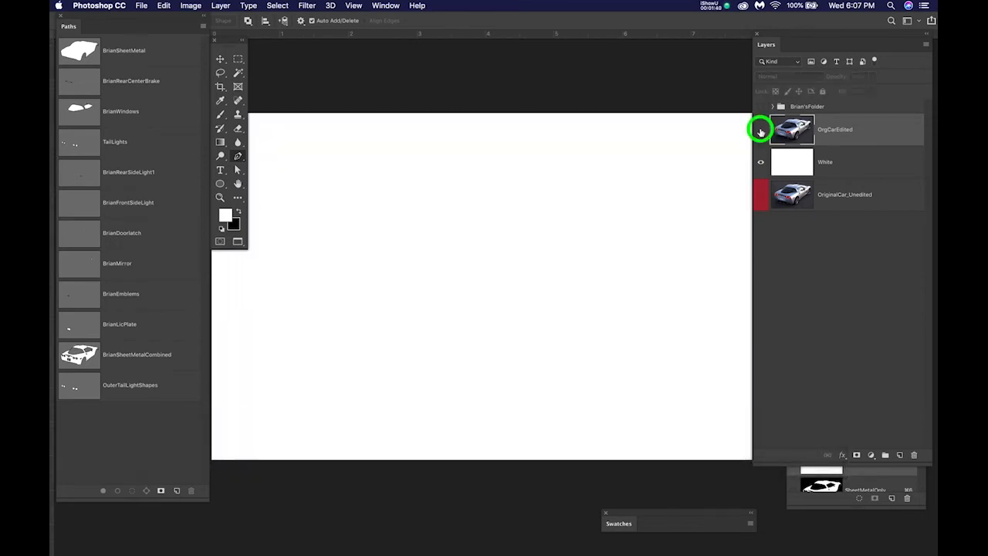
{"action": "left_click", "coordinate": [760, 129]}
Fade the OrgCarEdited layer to 30% and on to 12% opacity with the combined sheet-metal path outline displayed
{"action": "left_click", "coordinate": [866, 129]}
{"action": "left_click_drag", "start_coordinate": [871, 78], "coordinate": [838, 91]}
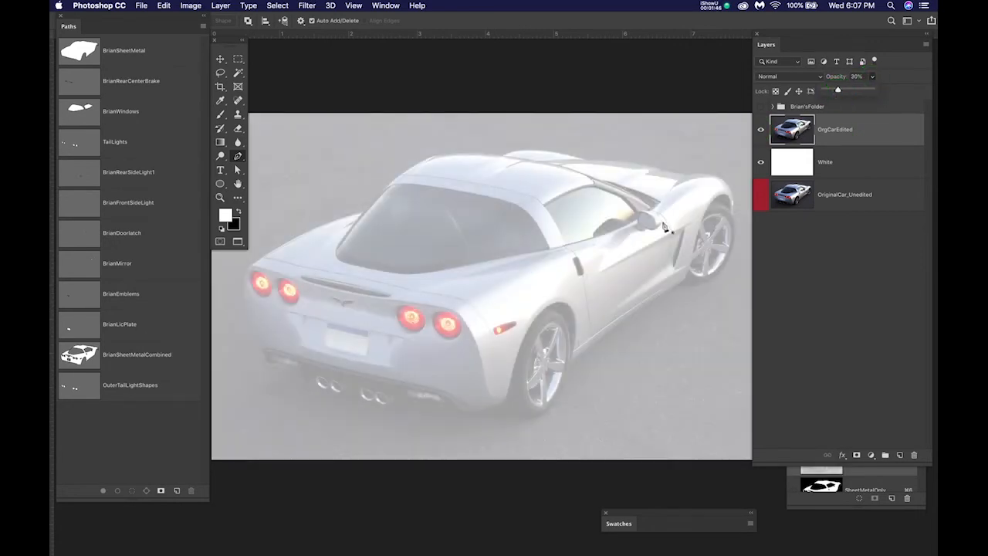
{"action": "left_click", "coordinate": [137, 354]}
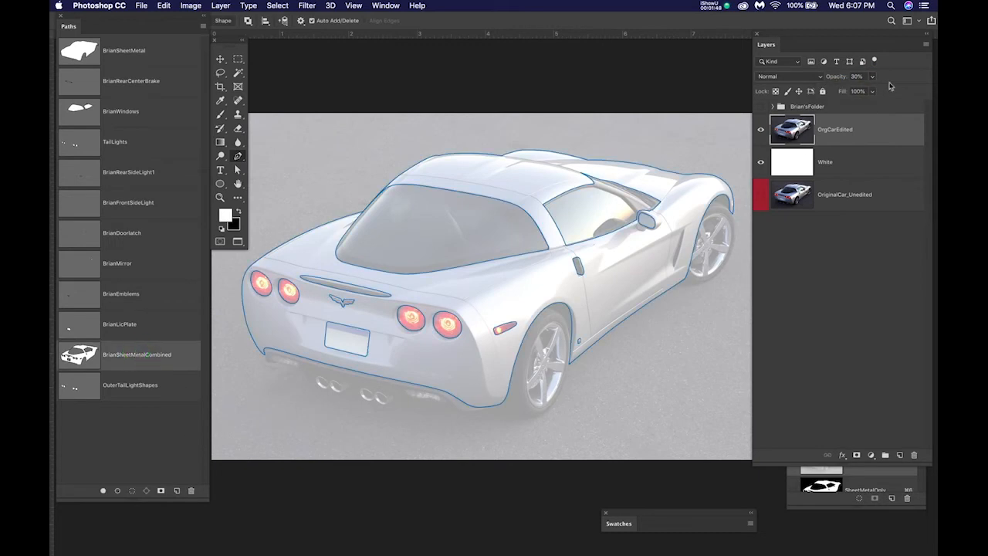
{"action": "left_click_drag", "start_coordinate": [872, 77], "coordinate": [863, 97]}
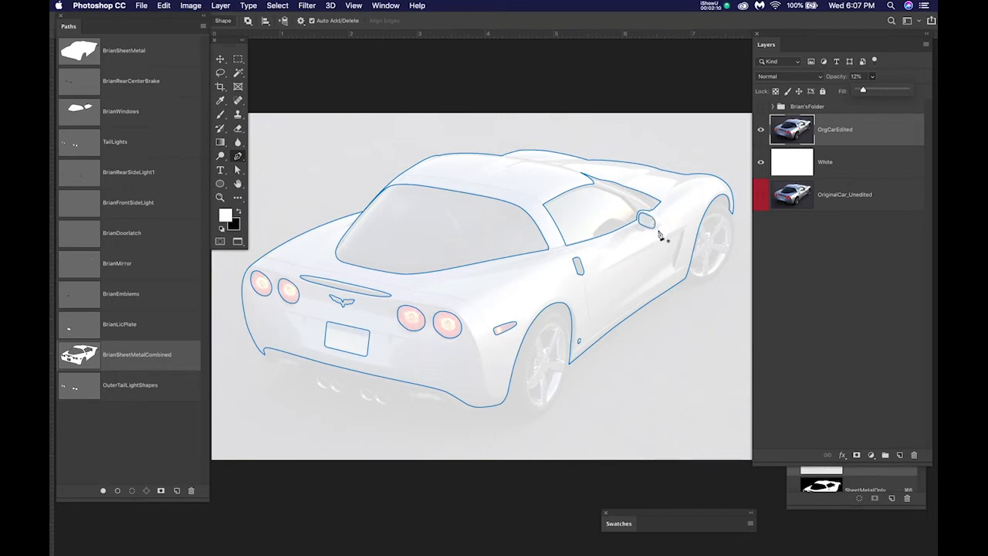
Restore the OrgCarEdited layer to 100% opacity and deselect the combined sheet-metal path
{"action": "left_click", "coordinate": [735, 204]}
{"action": "left_click", "coordinate": [864, 130]}
{"action": "left_click", "coordinate": [872, 76]}
{"action": "left_click_drag", "start_coordinate": [872, 91], "coordinate": [926, 92]}
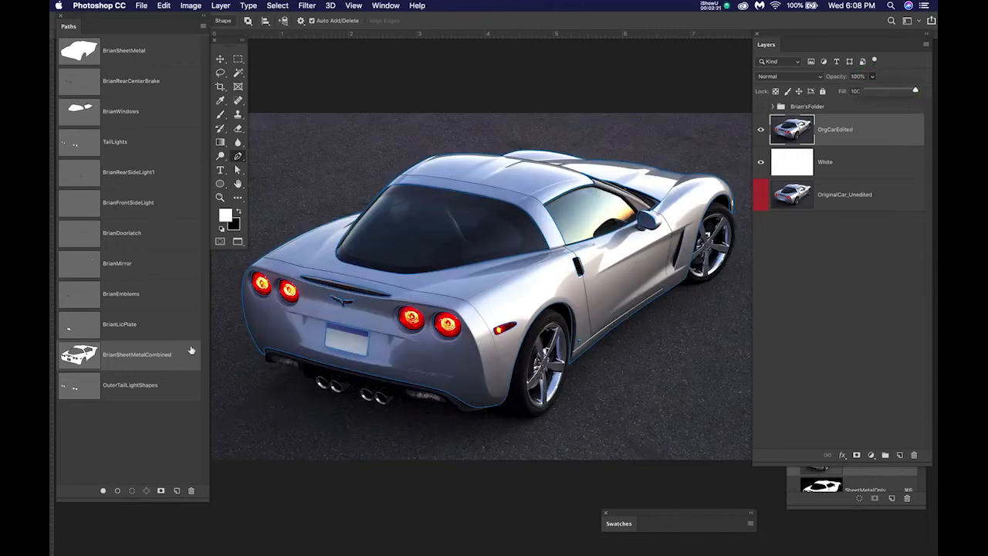
{"action": "left_click", "coordinate": [156, 454]}
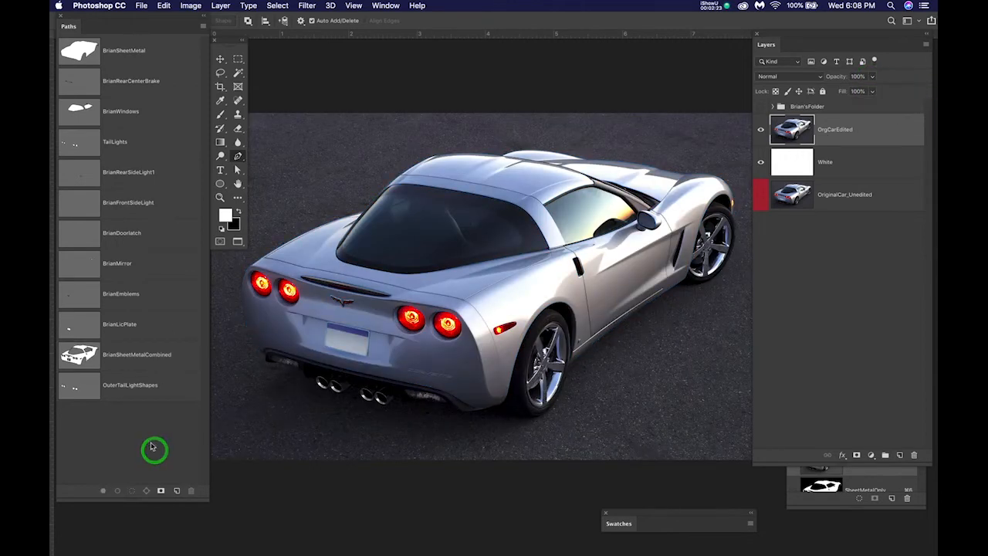
Show and expand the layer group above OrgCarEdited, and hide OrgCarEdited to isolate the recolored body on White
{"action": "left_click", "coordinate": [760, 107]}
{"action": "left_click", "coordinate": [772, 107]}
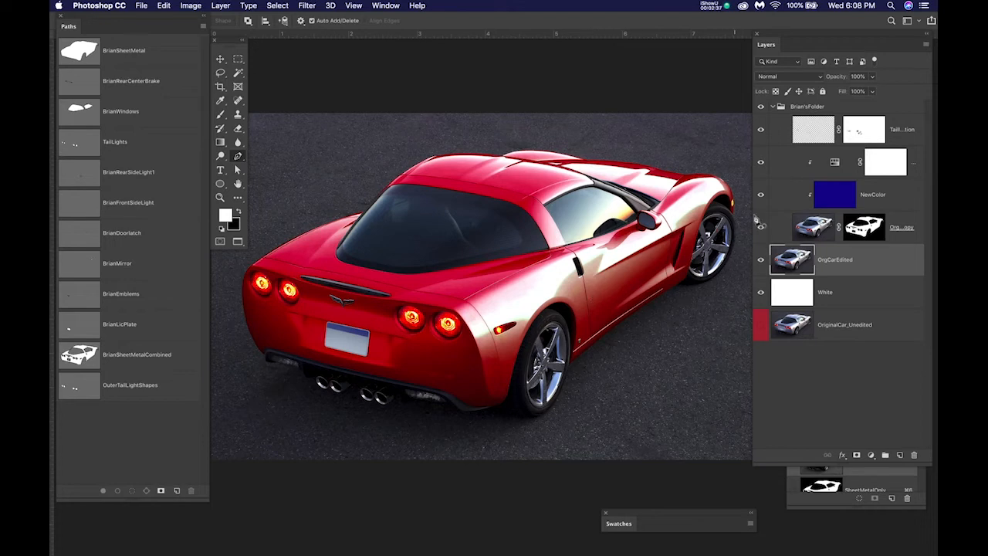
{"action": "left_click", "coordinate": [760, 262]}
{"action": "left_click", "coordinate": [760, 262]}
{"action": "left_click", "coordinate": [761, 263]}
{"action": "left_click", "coordinate": [761, 262]}
{"action": "left_click", "coordinate": [761, 262]}
{"action": "left_click", "coordinate": [759, 293]}
{"action": "left_click", "coordinate": [759, 293]}
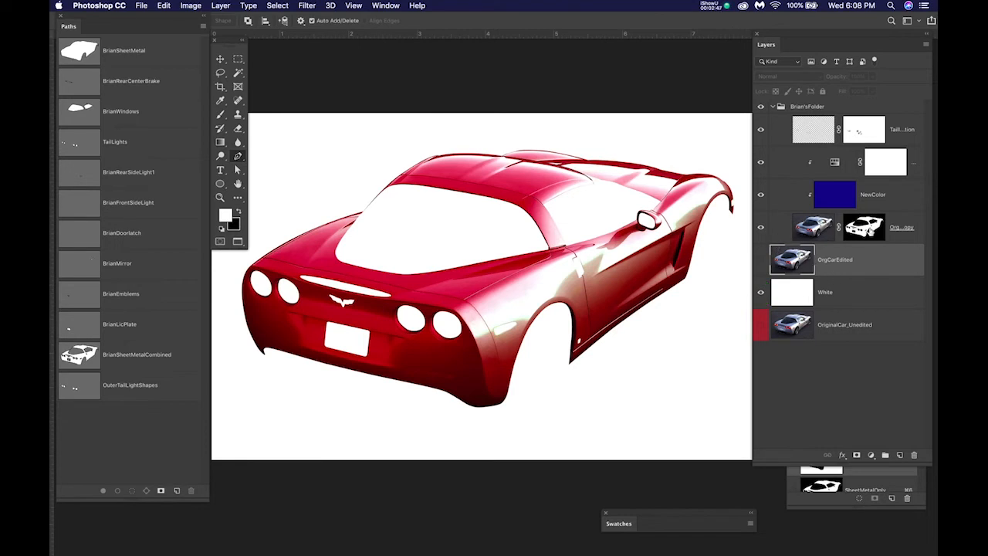
Compare the combined sheet-metal path with the masked car copy's layer mask, and toggle the recolor group's visibility
{"action": "left_click", "coordinate": [152, 355]}
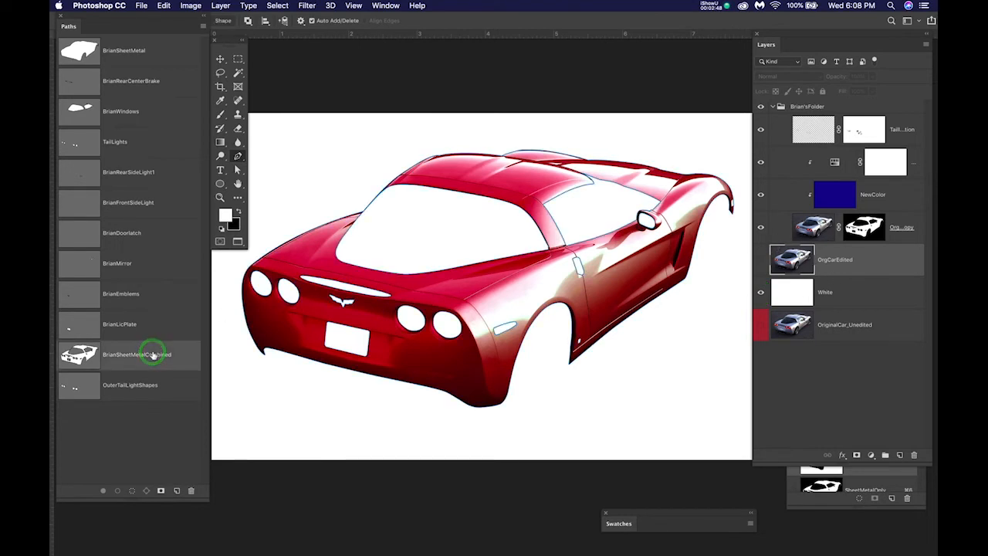
{"action": "left_click", "coordinate": [862, 226]}
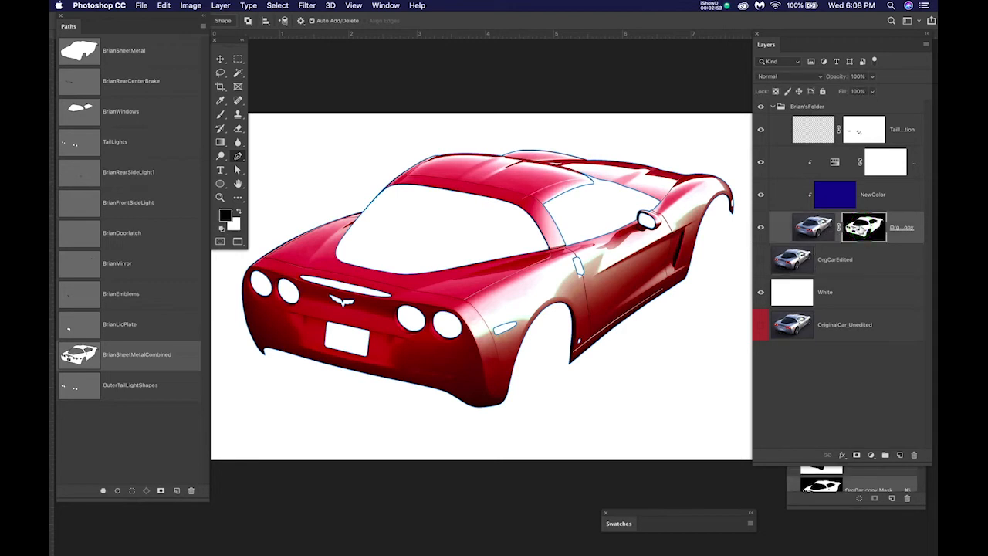
{"action": "left_click", "coordinate": [862, 226], "text": "alt"}
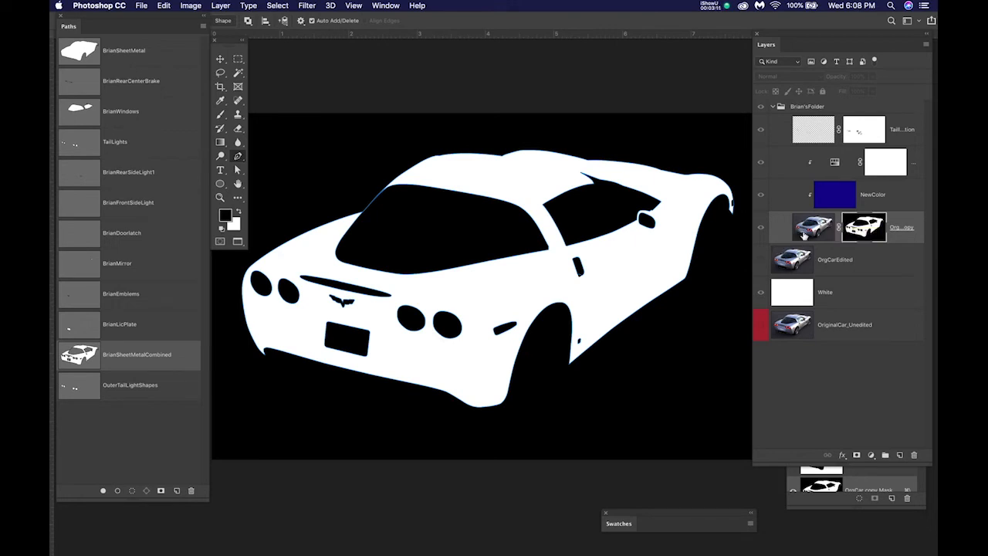
{"action": "left_click", "coordinate": [776, 106]}
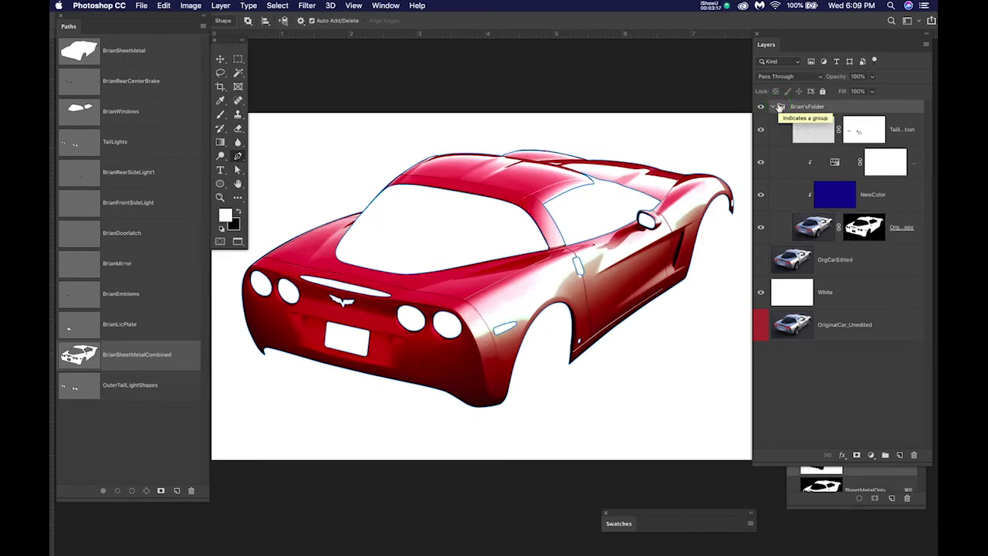
{"action": "left_click", "coordinate": [760, 106]}
{"action": "left_click", "coordinate": [760, 107]}
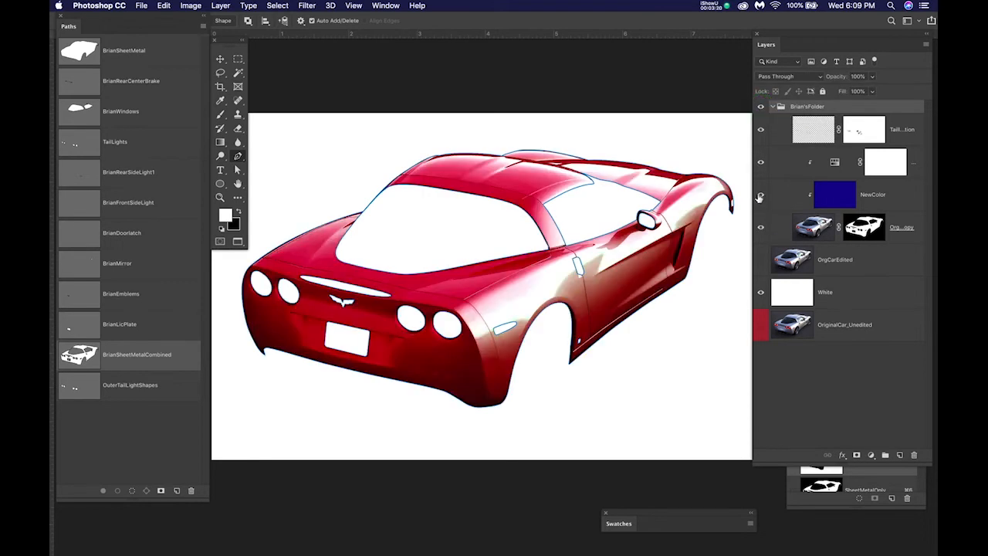
Hide the three layers above the masked car copy, deselect the path, and compare the body with OrgCarEdited on and off
{"action": "left_click", "coordinate": [761, 161]}
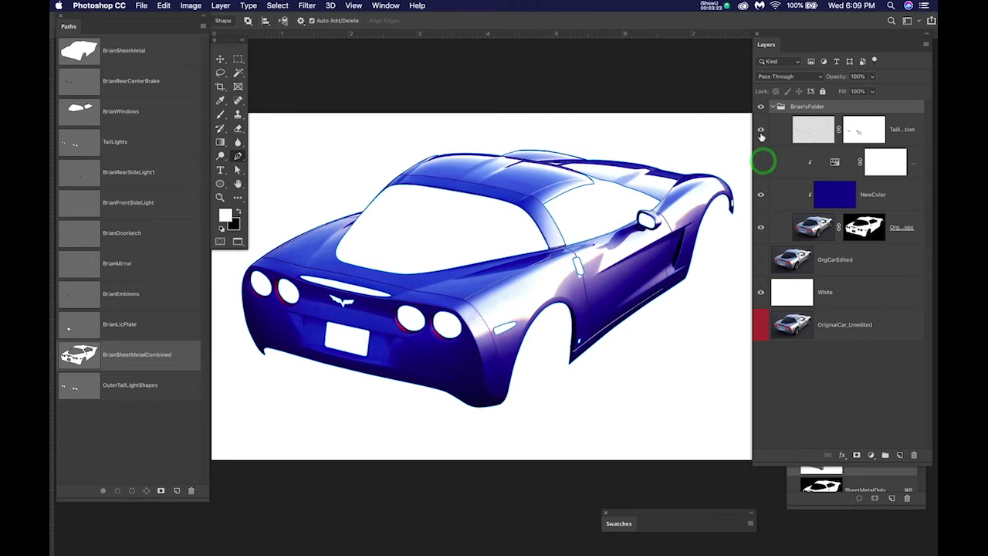
{"action": "left_click", "coordinate": [760, 196]}
{"action": "left_click", "coordinate": [140, 430]}
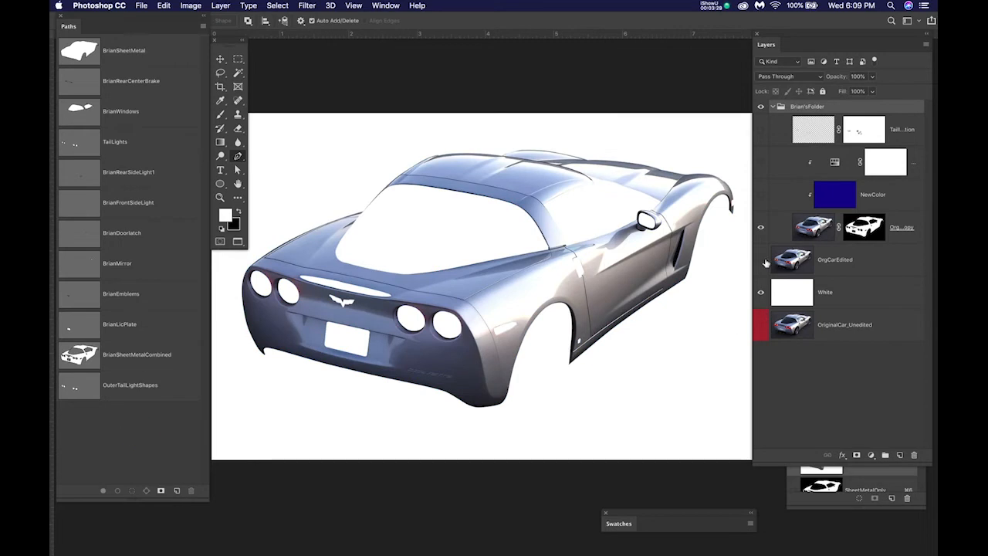
{"action": "left_click", "coordinate": [761, 262]}
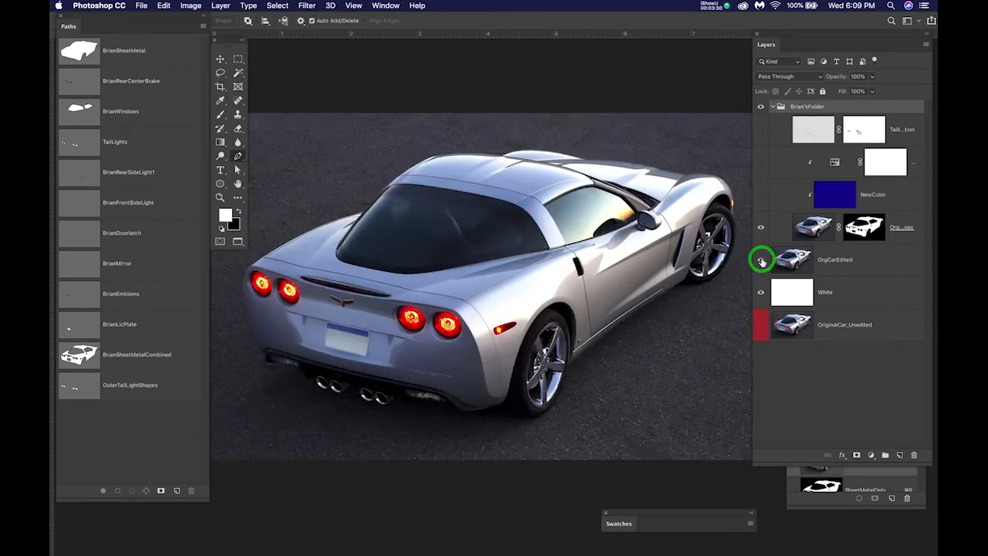
{"action": "left_click", "coordinate": [760, 260]}
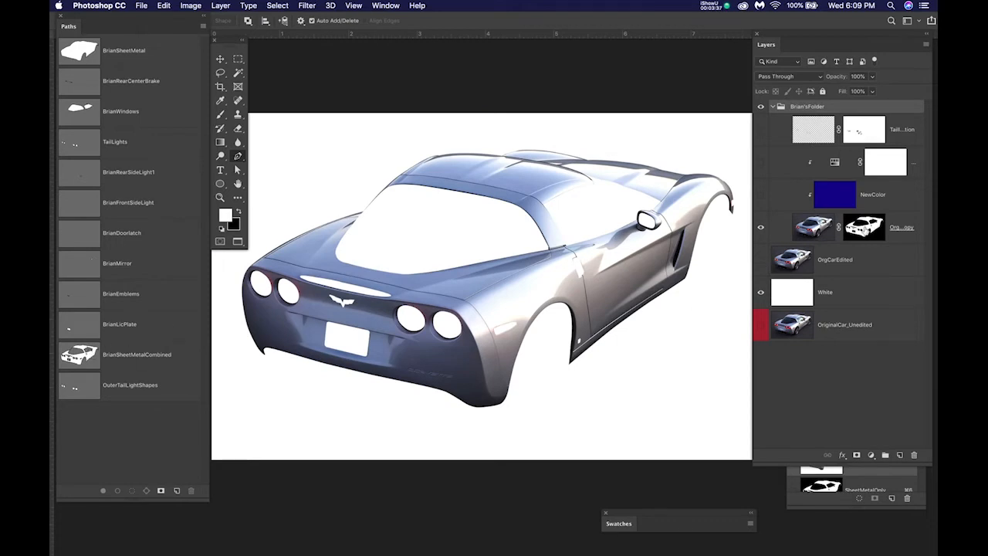
Show the NewColor layer and release its clipping mask from the masked car copy below it
{"action": "left_click", "coordinate": [907, 225]}
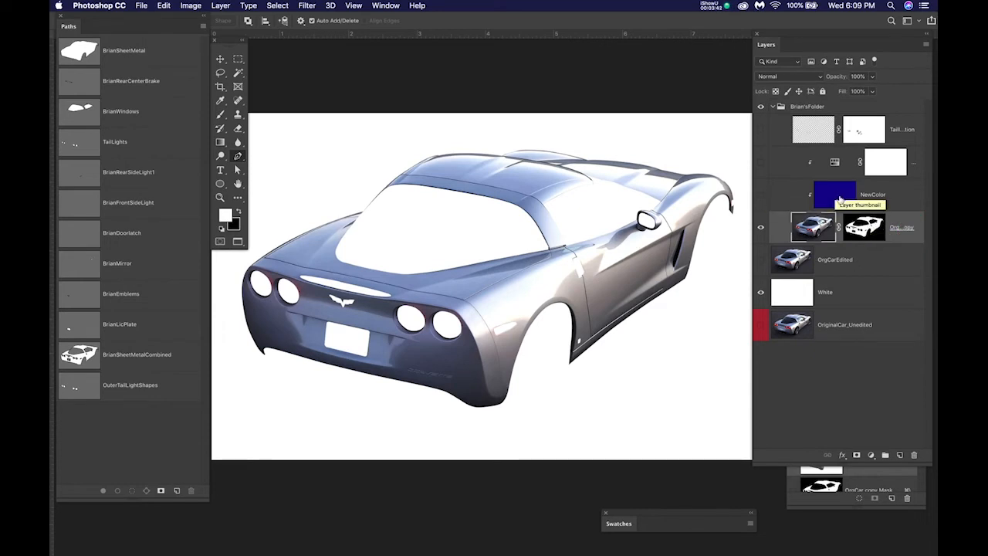
{"action": "left_click", "coordinate": [760, 194]}
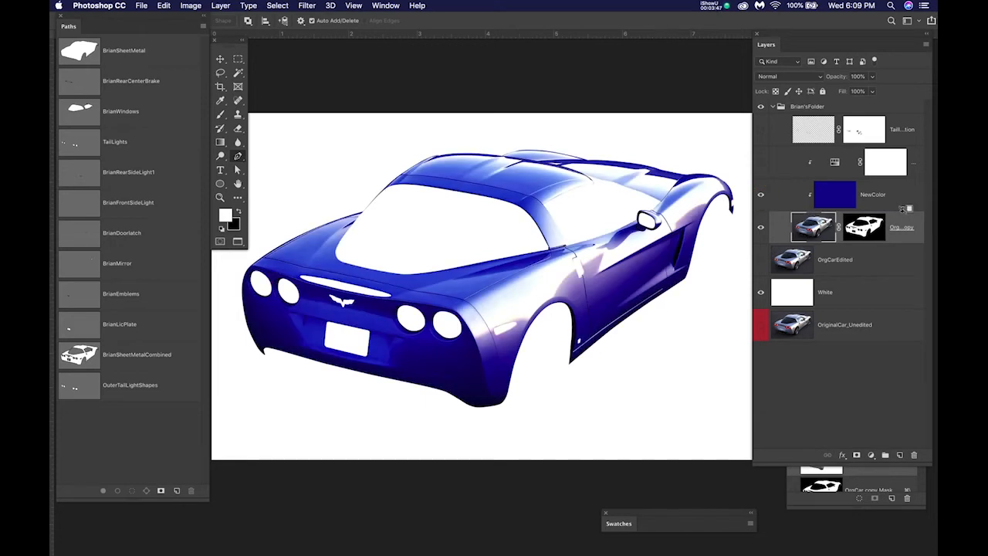
{"action": "left_click", "coordinate": [902, 209], "text": "alt"}
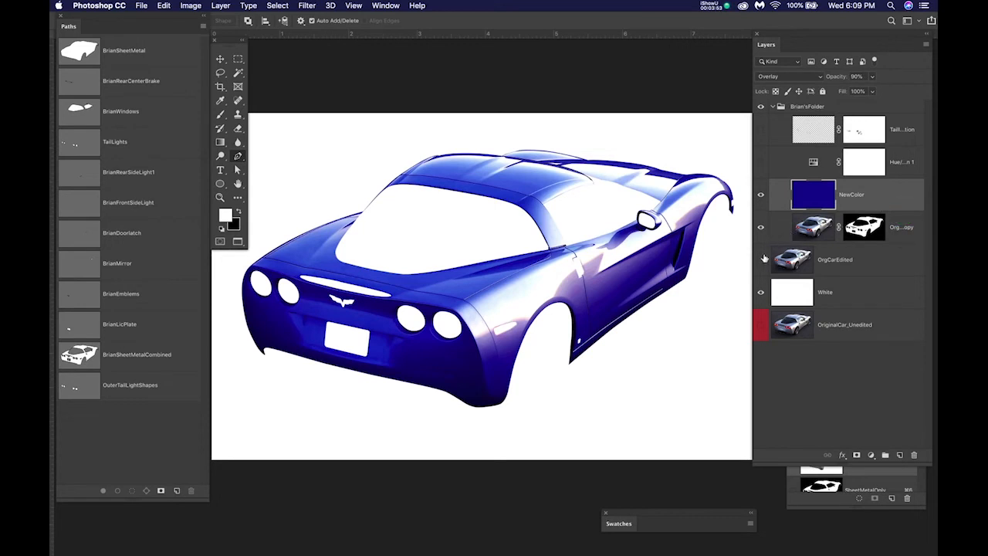
Preview the unclipped NewColor over the full OrgCarEdited photo, and clip NewColor to the masked car copy again
{"action": "left_click", "coordinate": [760, 227]}
{"action": "left_click", "coordinate": [760, 260]}
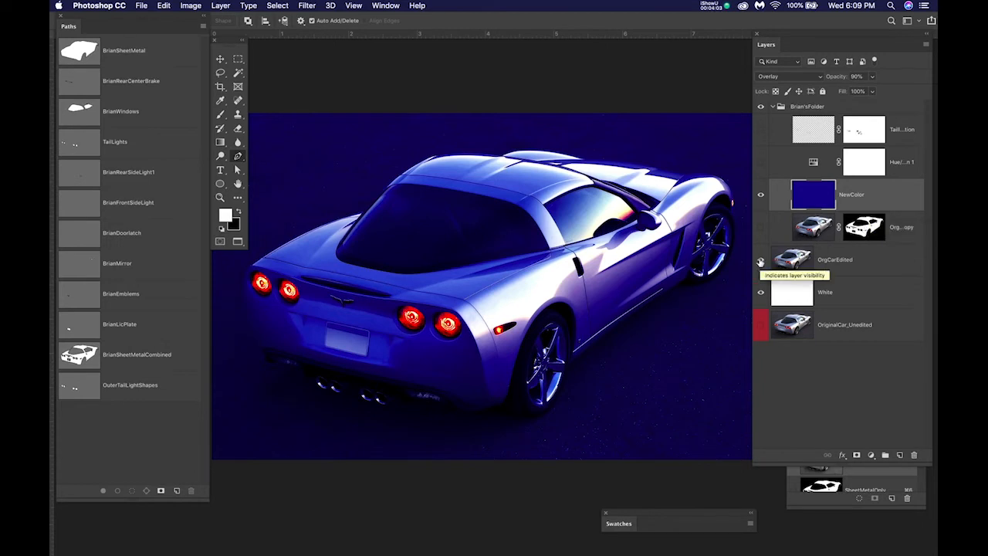
{"action": "left_click", "coordinate": [760, 260]}
{"action": "left_click", "coordinate": [762, 231]}
{"action": "left_click", "coordinate": [762, 229]}
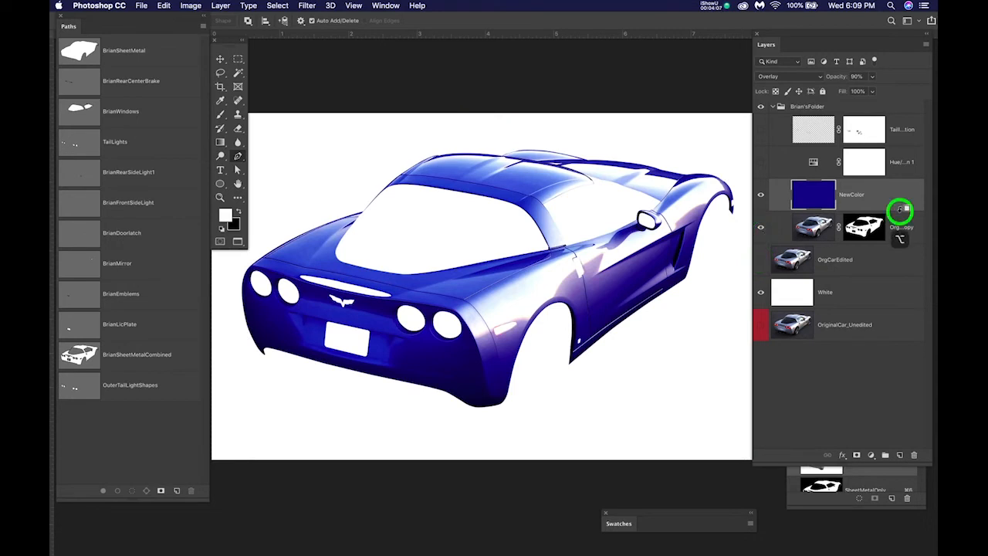
{"action": "left_click", "coordinate": [900, 210], "text": "alt"}
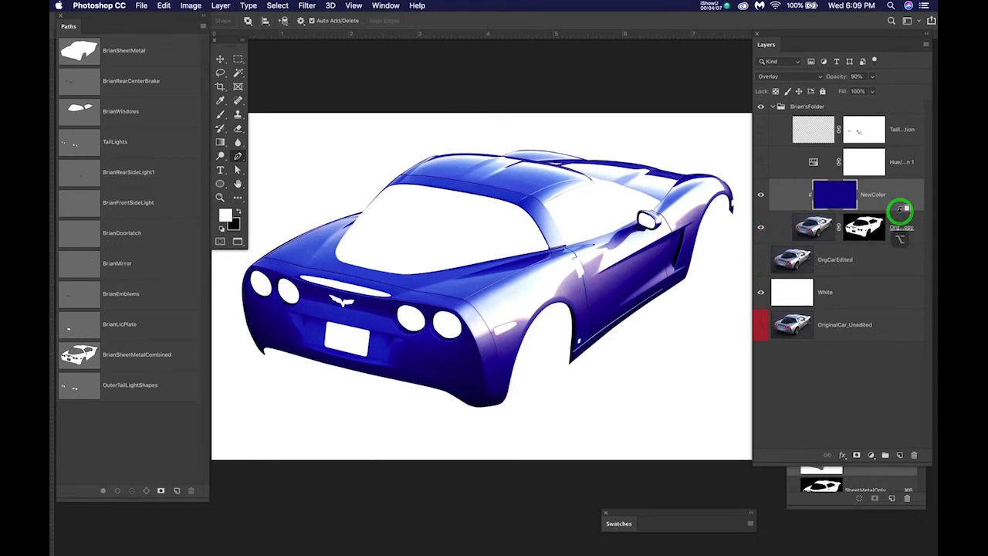
Compare the car body with the Hue/Saturation adjustment and NewColor layer toggled on and off, finishing with both shown
{"action": "left_click", "coordinate": [761, 165]}
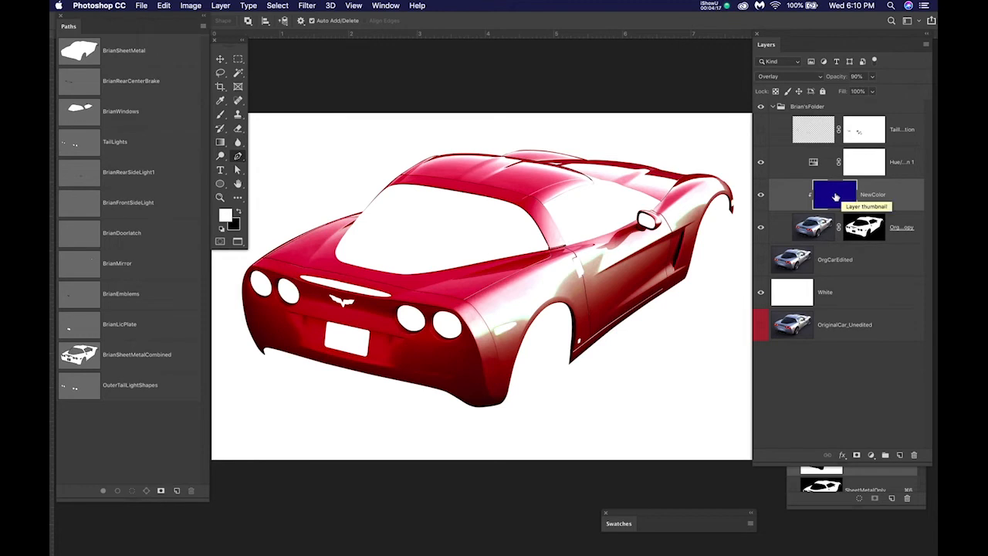
{"action": "left_click", "coordinate": [760, 195]}
{"action": "left_click", "coordinate": [760, 196]}
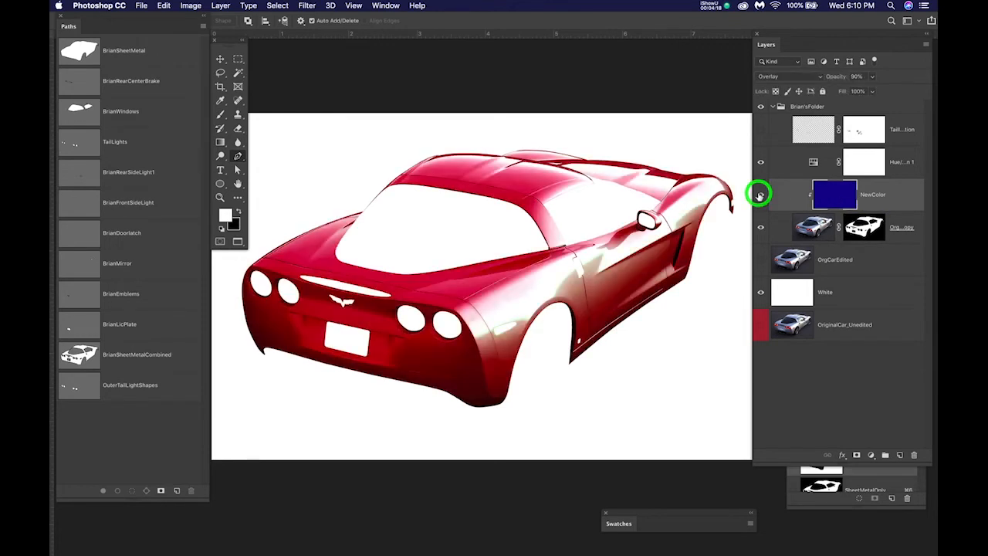
{"action": "left_click", "coordinate": [760, 162]}
{"action": "left_click", "coordinate": [759, 194]}
{"action": "left_click", "coordinate": [759, 195]}
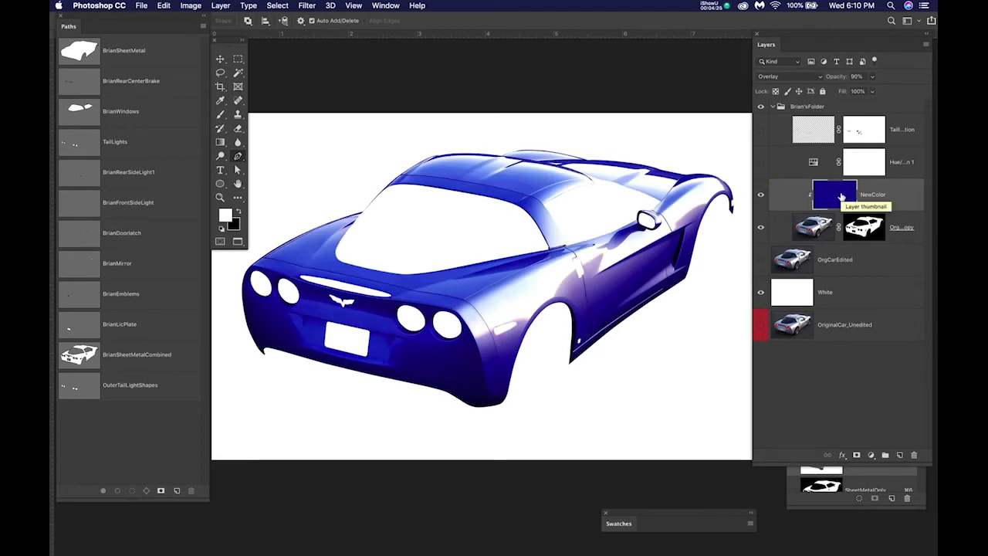
{"action": "left_click", "coordinate": [761, 162]}
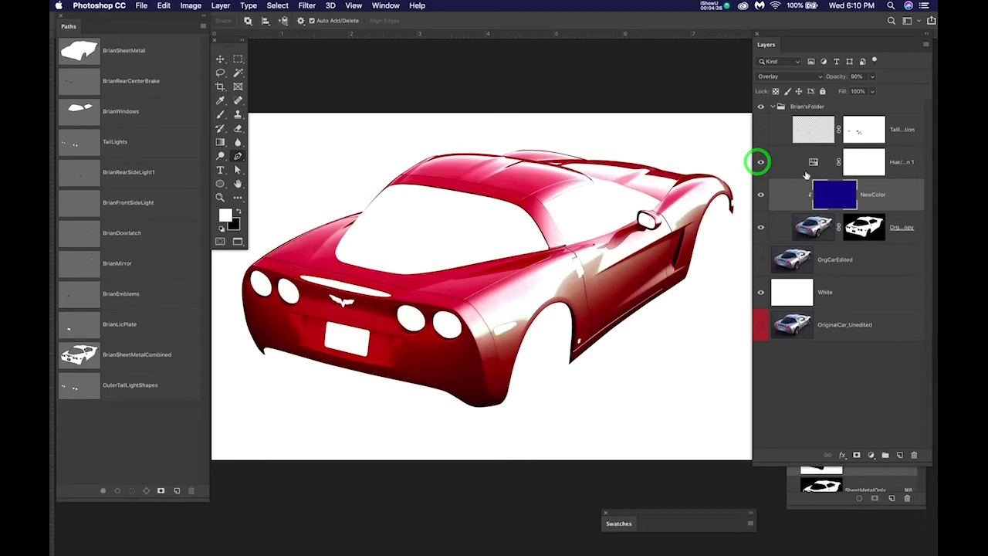
Open the Hue/Saturation adjustment's properties, shift its hue to -89, and move the properties clear of the car
{"action": "left_click", "coordinate": [812, 163]}
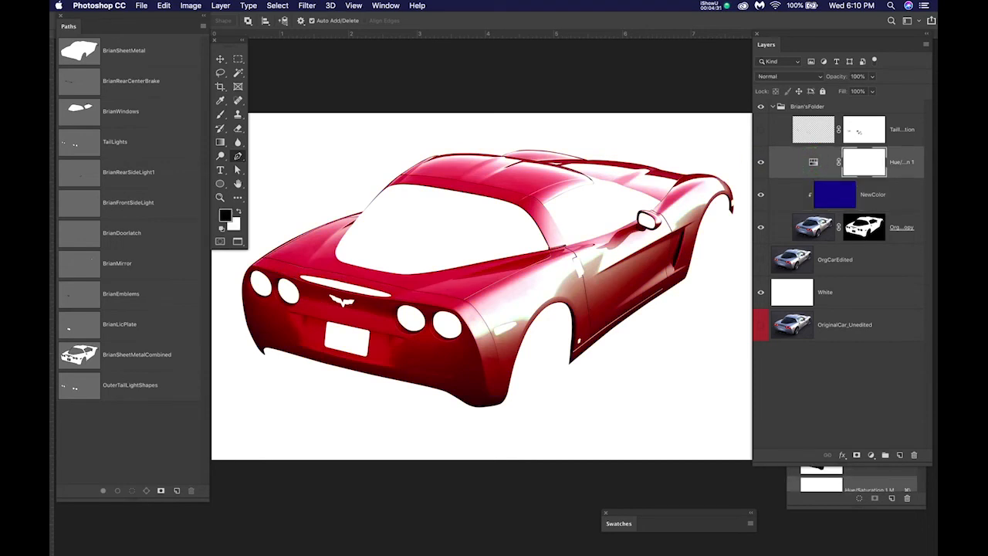
{"action": "left_click_drag", "start_coordinate": [807, 352], "coordinate": [655, 297]}
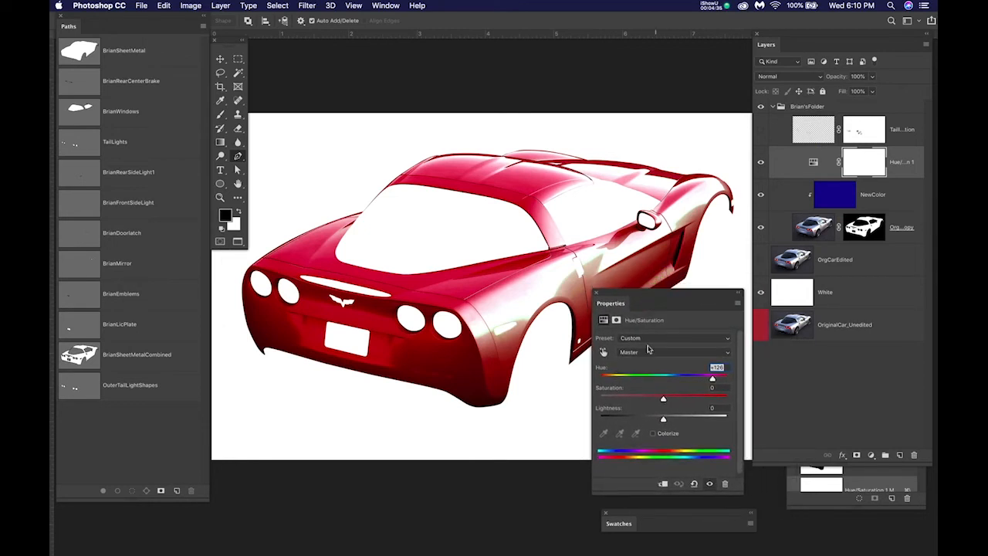
{"action": "left_click_drag", "start_coordinate": [669, 514], "coordinate": [933, 483]}
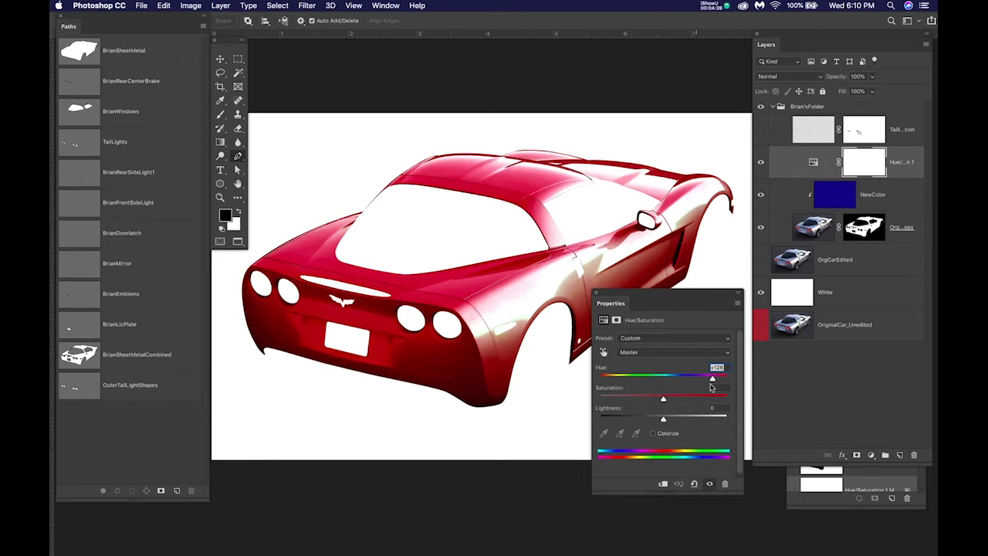
{"action": "left_click_drag", "start_coordinate": [711, 381], "coordinate": [622, 378]}
{"action": "left_click_drag", "start_coordinate": [627, 301], "coordinate": [639, 333]}
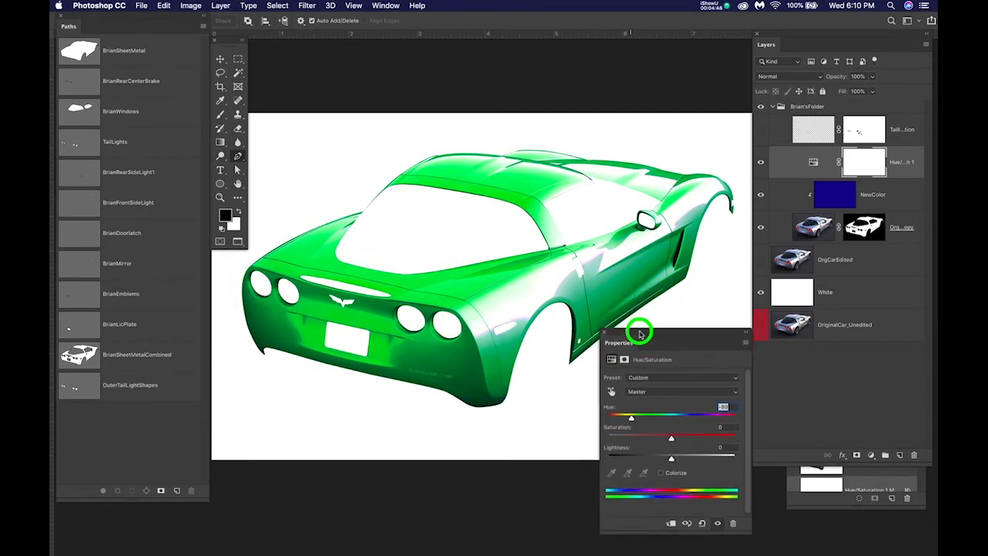
Show the OrgCarEdited layer, clip the Hue/Saturation adjustment to the layers below it, and select the adjustment
{"action": "left_click", "coordinate": [760, 261]}
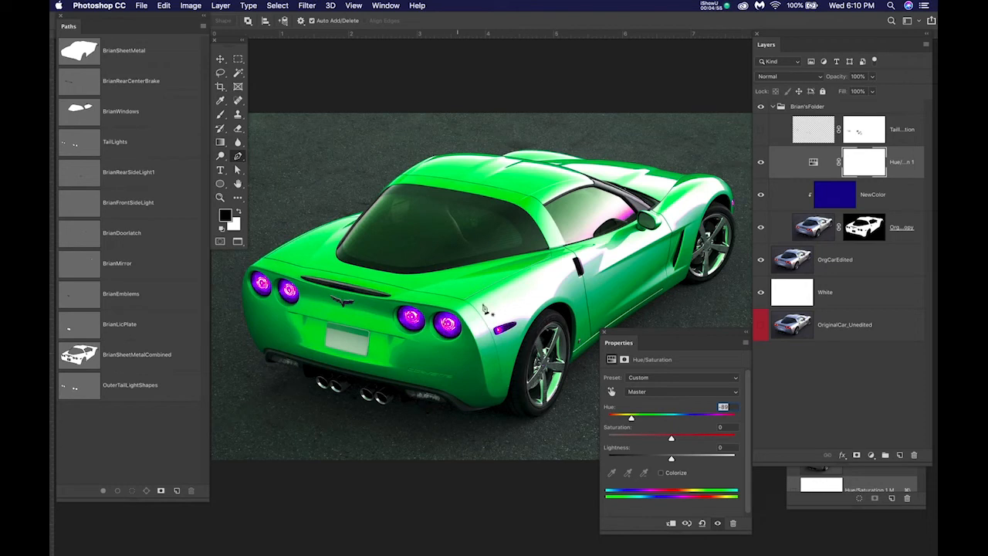
{"action": "left_click", "coordinate": [907, 176], "text": "alt"}
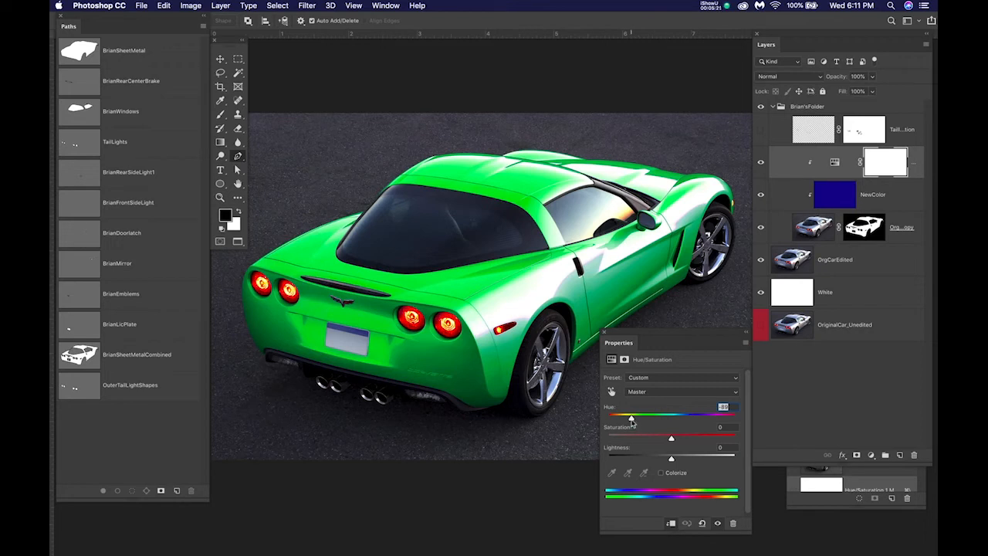
{"action": "left_click", "coordinate": [835, 163]}
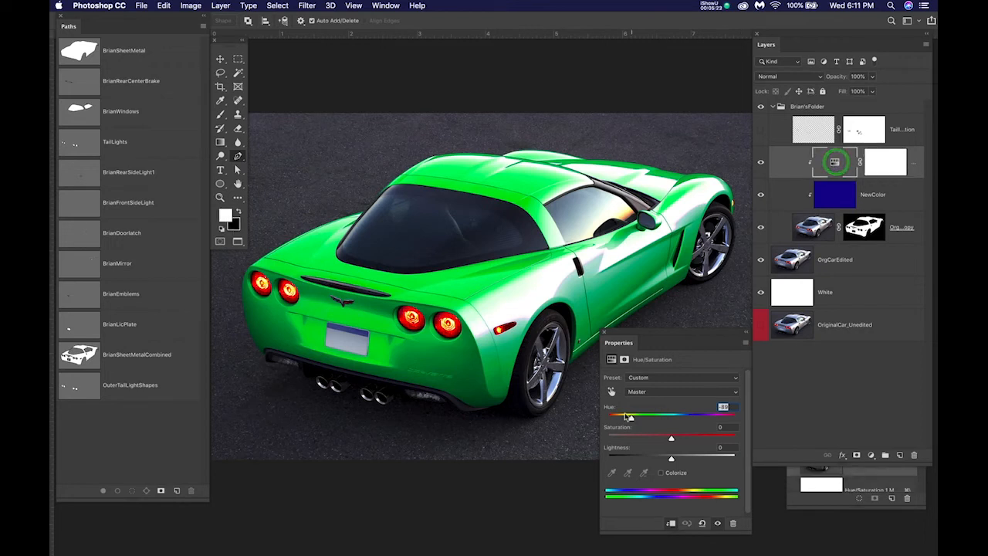
Try hue values of -180, +34 and +124 on the clipped adjustment, and set the hue to 126
{"action": "left_click_drag", "start_coordinate": [632, 419], "coordinate": [603, 426]}
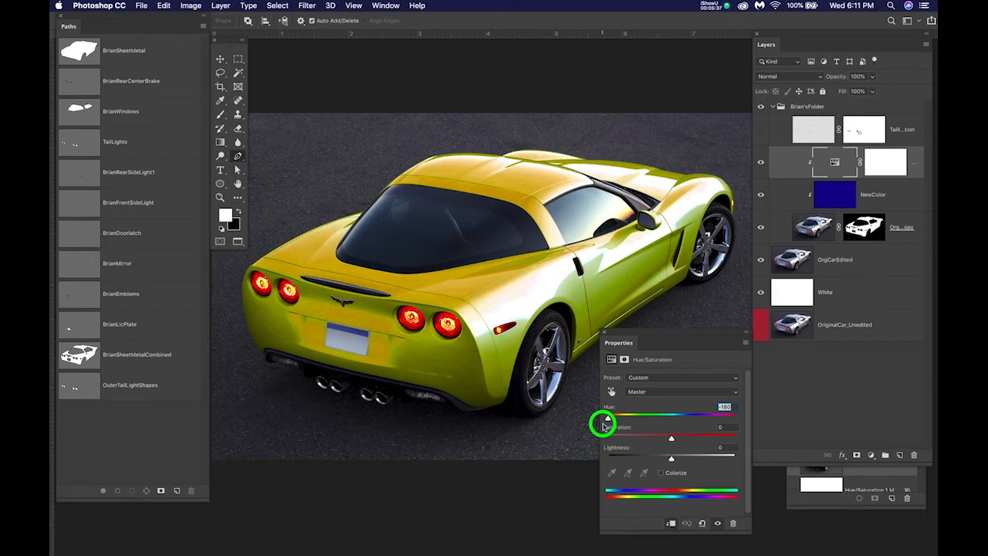
{"action": "left_click_drag", "start_coordinate": [603, 426], "coordinate": [694, 426]}
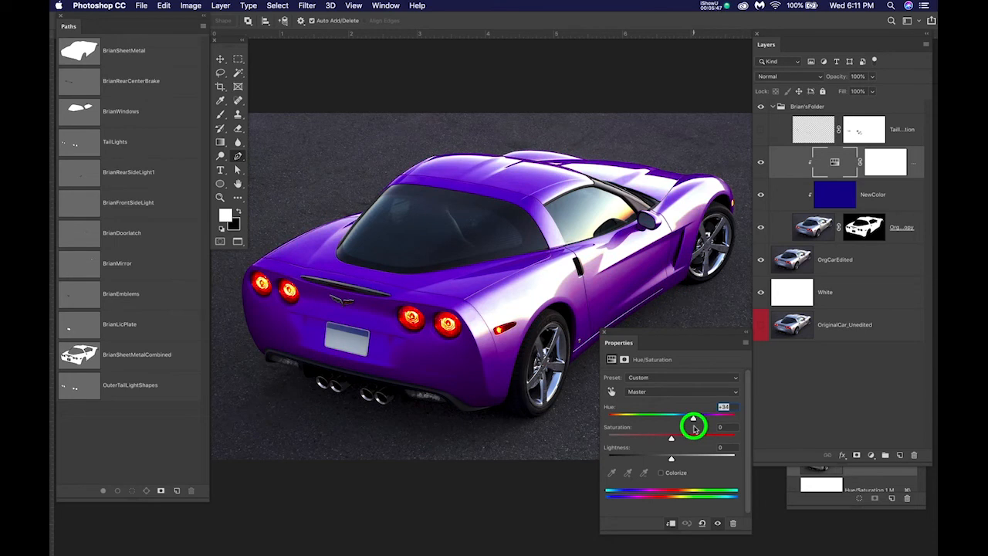
{"action": "left_click_drag", "start_coordinate": [694, 426], "coordinate": [720, 427]}
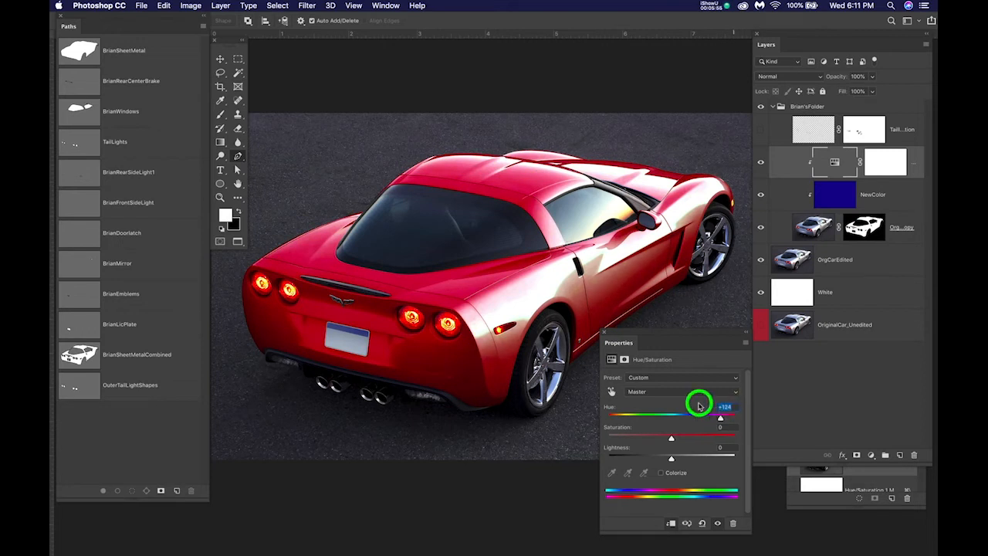
{"action": "type", "text": "126"}
{"action": "key", "text": "Return"}
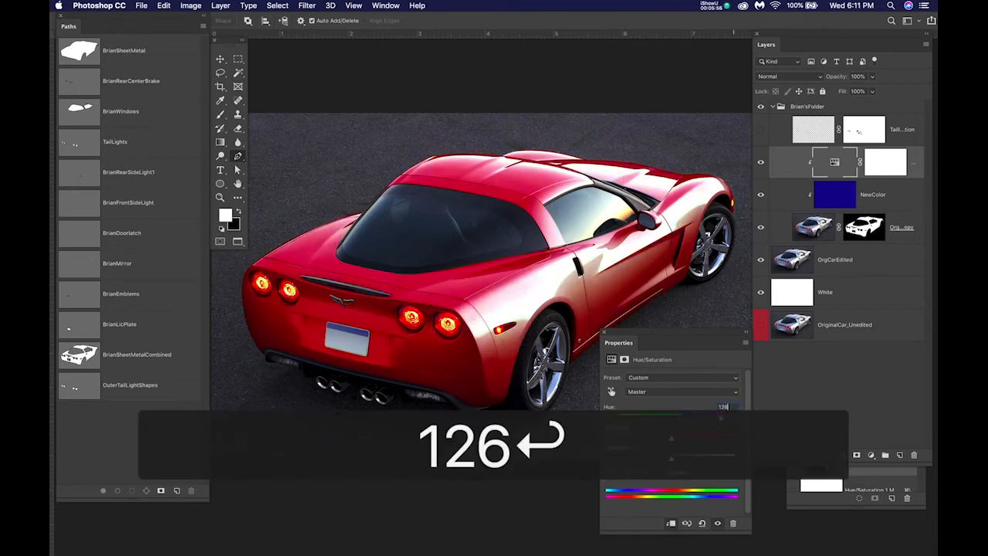
{"action": "left_click_drag", "start_coordinate": [695, 337], "coordinate": [695, 349]}
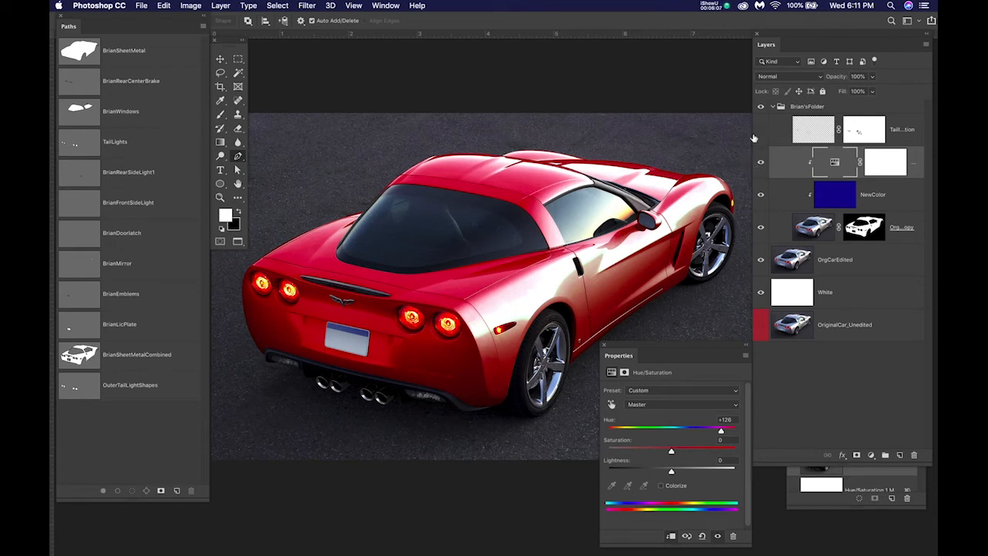
Hide the Hue/Saturation adjustment and show the top taillight layer to examine the red reflections around the taillights
{"action": "left_click", "coordinate": [762, 163]}
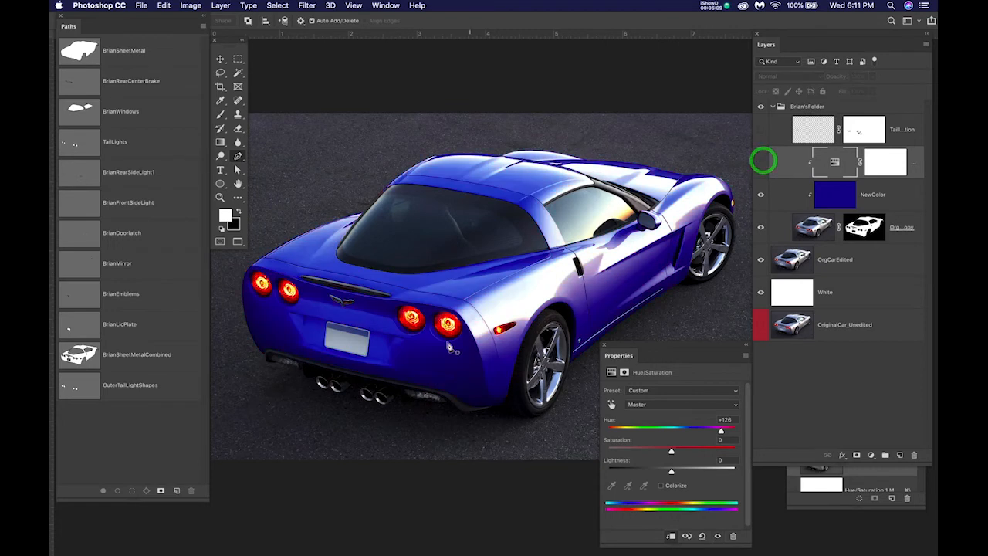
{"action": "scroll", "coordinate": [409, 341], "scroll_direction": "up", "scroll_amount": 3}
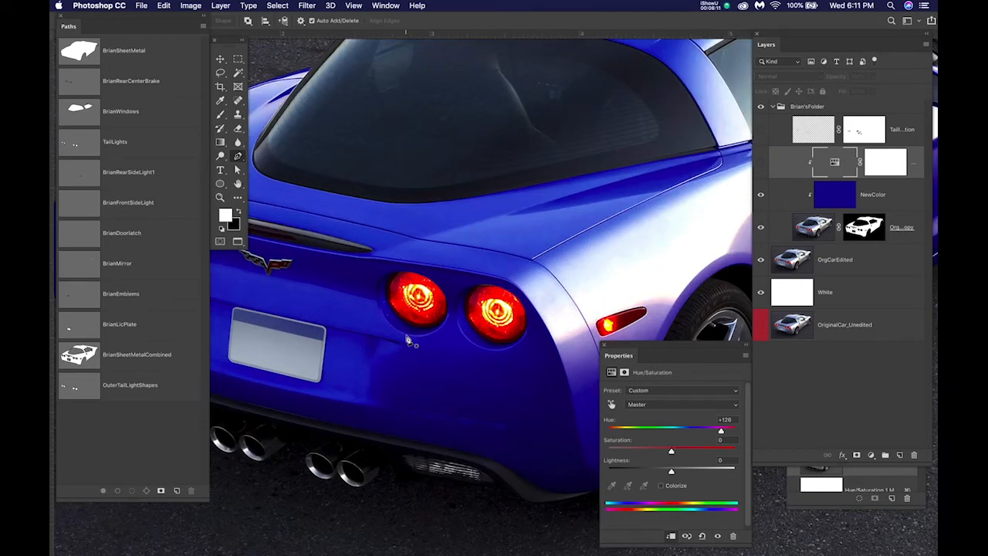
{"action": "scroll", "coordinate": [409, 341], "scroll_direction": "up", "scroll_amount": 1}
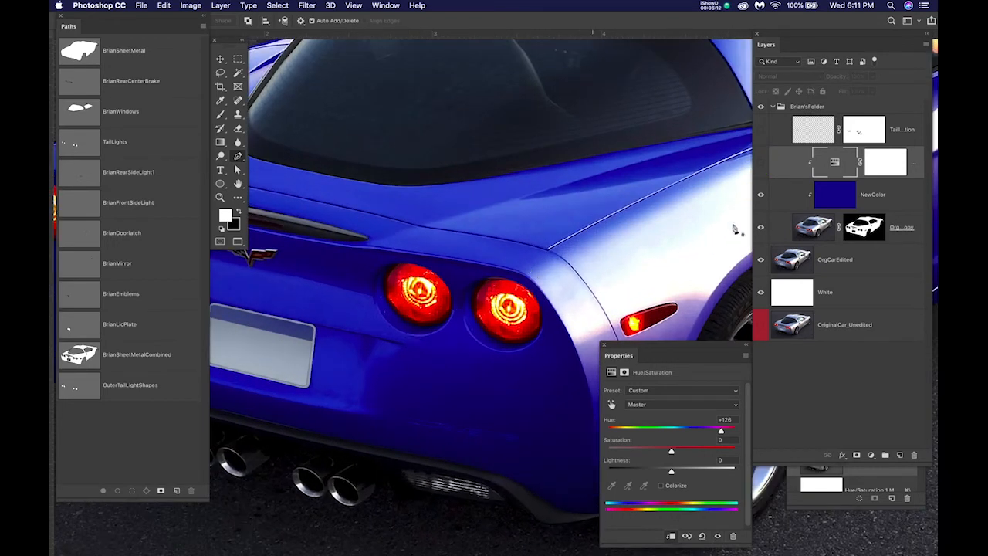
{"action": "left_click", "coordinate": [761, 133]}
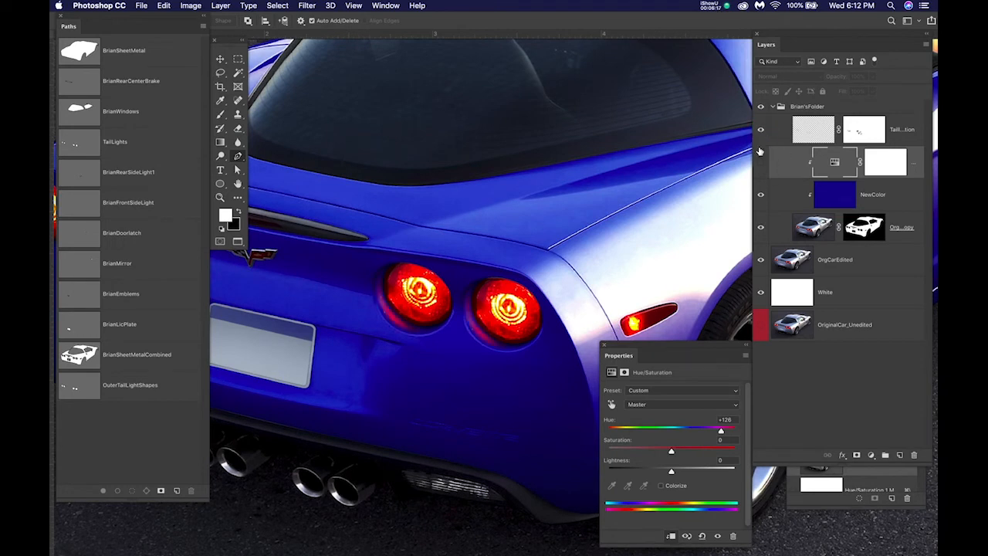
Hide NewColor, the masked car copy and OrgCarEdited to view the taillight reflections alone on white, and select OriginalCar_Unedited
{"action": "left_click", "coordinate": [761, 194]}
{"action": "left_click", "coordinate": [764, 226]}
{"action": "left_click", "coordinate": [760, 261]}
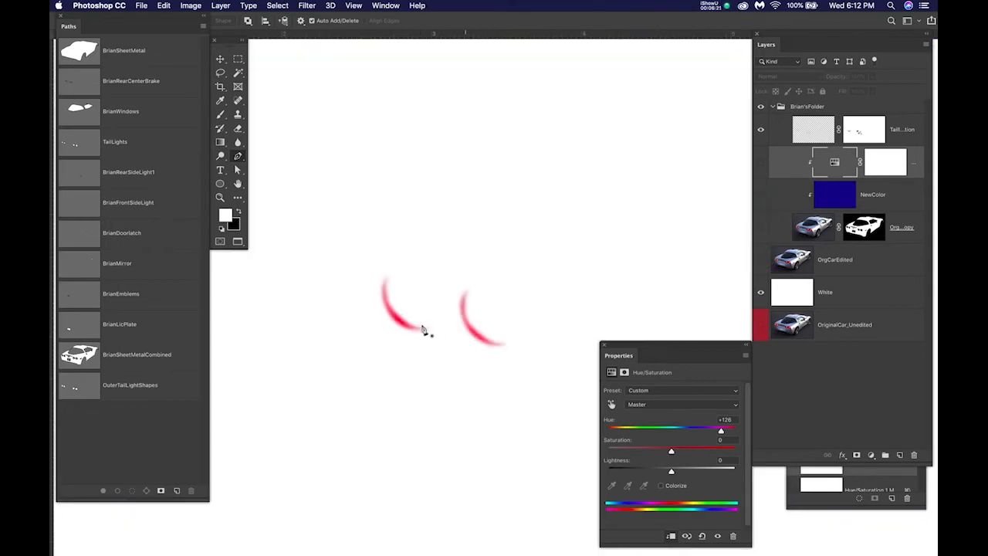
{"action": "scroll", "coordinate": [422, 330], "scroll_direction": "down", "scroll_amount": 3}
{"action": "left_click_drag", "start_coordinate": [442, 318], "coordinate": [514, 220]}
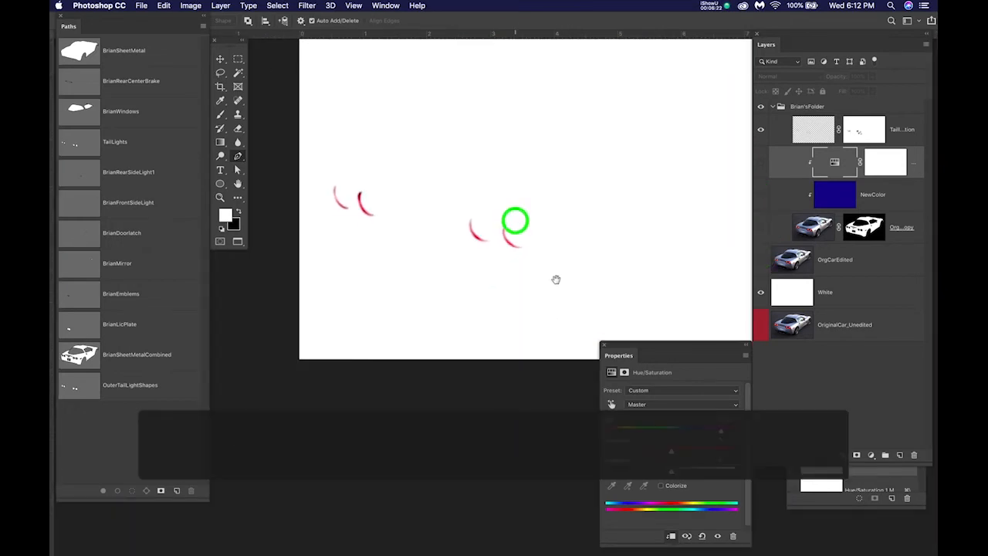
{"action": "left_click", "coordinate": [854, 325]}
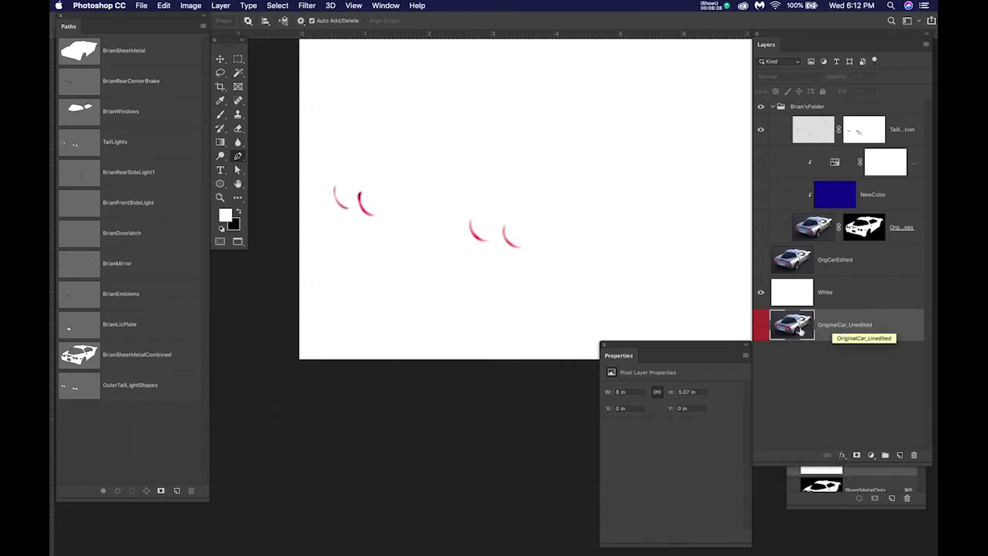
{"action": "left_click_drag", "start_coordinate": [540, 263], "coordinate": [505, 277]}
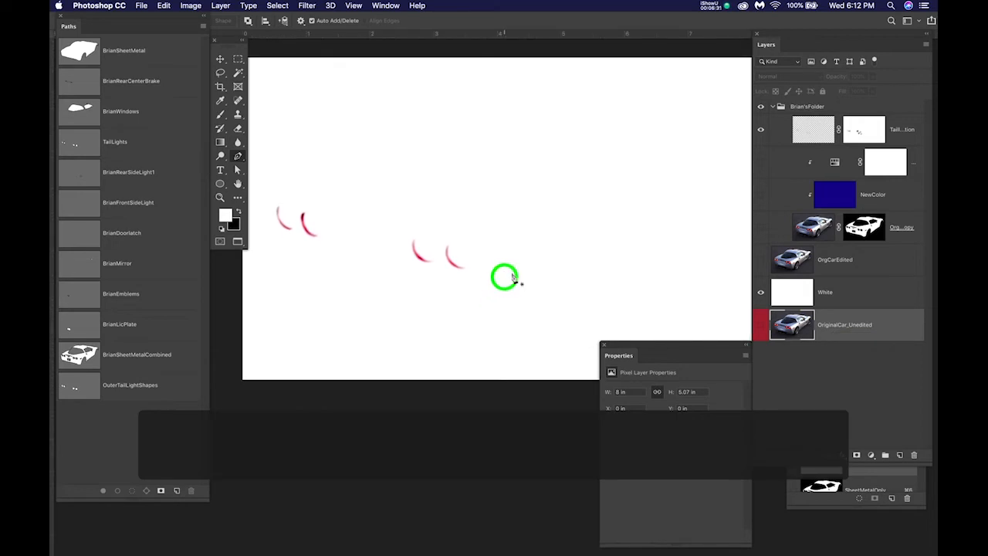
Hide the top taillight layer and show the Hue/Saturation, NewColor, masked car copy and OrgCarEdited layers again
{"action": "left_click", "coordinate": [760, 130]}
{"action": "left_click", "coordinate": [760, 161]}
{"action": "left_click", "coordinate": [760, 194]}
{"action": "left_click", "coordinate": [760, 227]}
{"action": "left_click", "coordinate": [760, 259]}
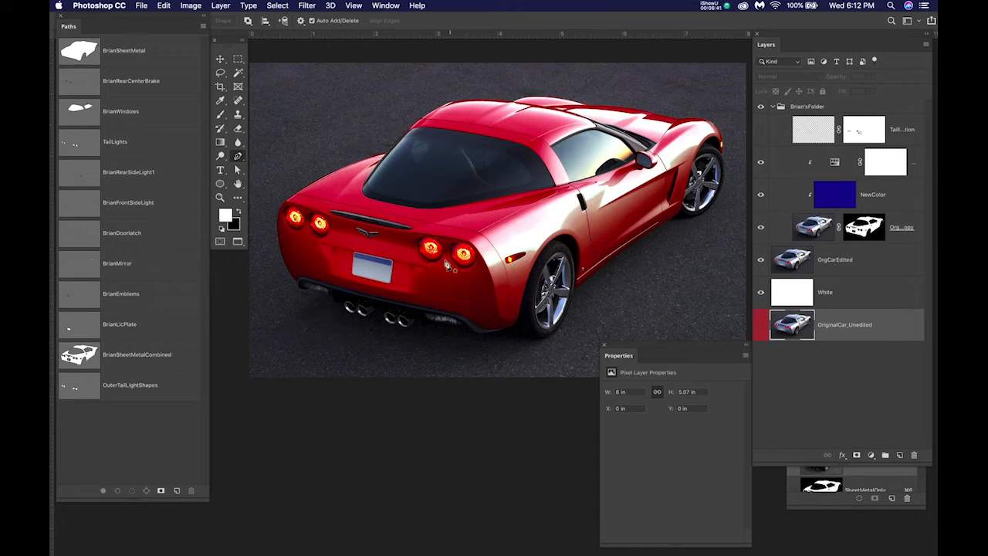
Review the saved paths for the brake light, windows, taillights, side lights, sheet metal and combined sheet metal over the red car
{"action": "left_click", "coordinate": [141, 79]}
{"action": "left_click", "coordinate": [147, 110]}
{"action": "left_click", "coordinate": [148, 137]}
{"action": "left_click", "coordinate": [180, 357]}
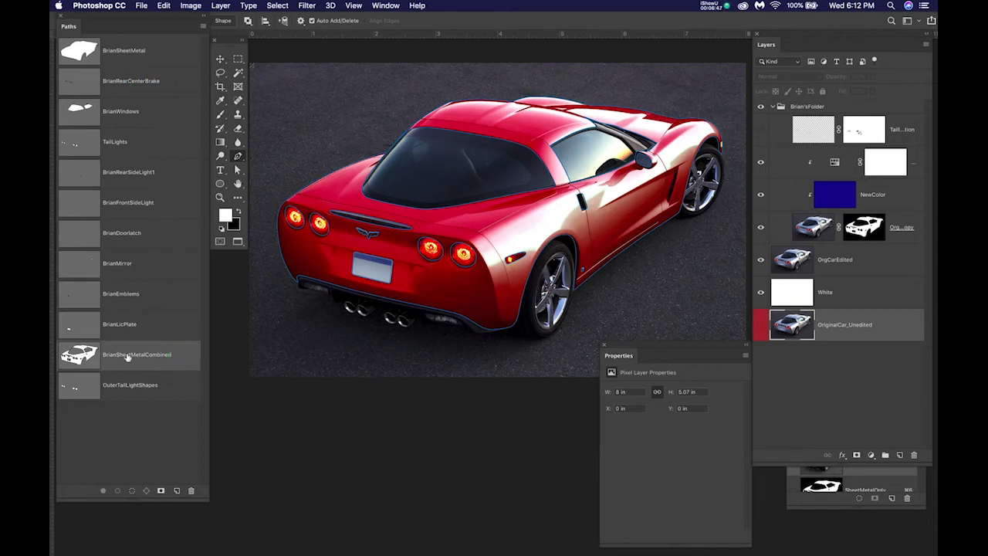
{"action": "left_click", "coordinate": [138, 52]}
{"action": "left_click", "coordinate": [134, 80]}
{"action": "left_click", "coordinate": [142, 113]}
{"action": "left_click", "coordinate": [148, 145]}
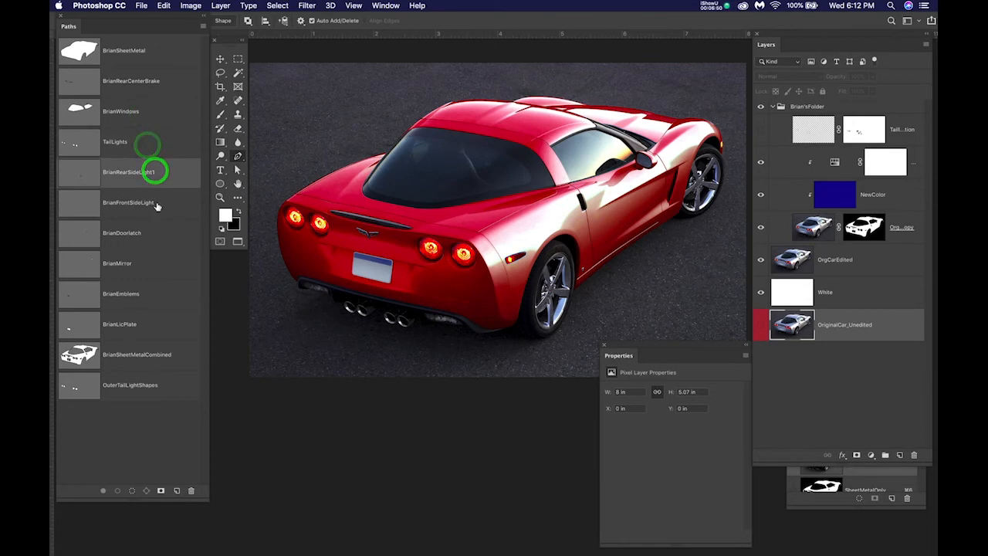
{"action": "left_click", "coordinate": [155, 203]}
Move the toolbox and the Paths panel slightly inward, away from the window's edge
{"action": "left_click_drag", "start_coordinate": [233, 40], "coordinate": [255, 38]}
{"action": "left_click", "coordinate": [165, 17]}
{"action": "left_click_drag", "start_coordinate": [164, 19], "coordinate": [167, 18]}
Step through the sheet-metal, rear center brake, windows, taillights and rear side light paths one after another
{"action": "left_click", "coordinate": [157, 52]}
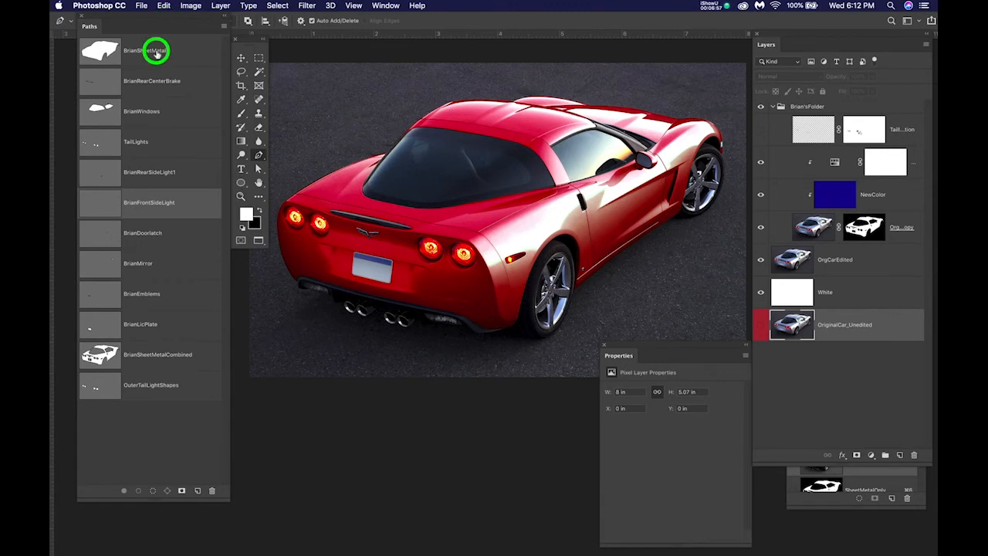
{"action": "left_click", "coordinate": [151, 85]}
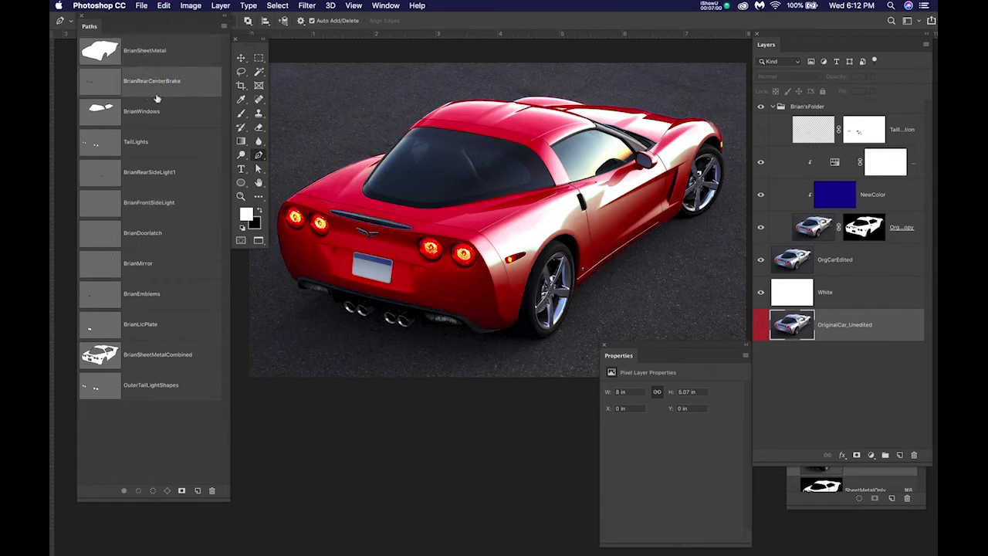
{"action": "left_click", "coordinate": [153, 116]}
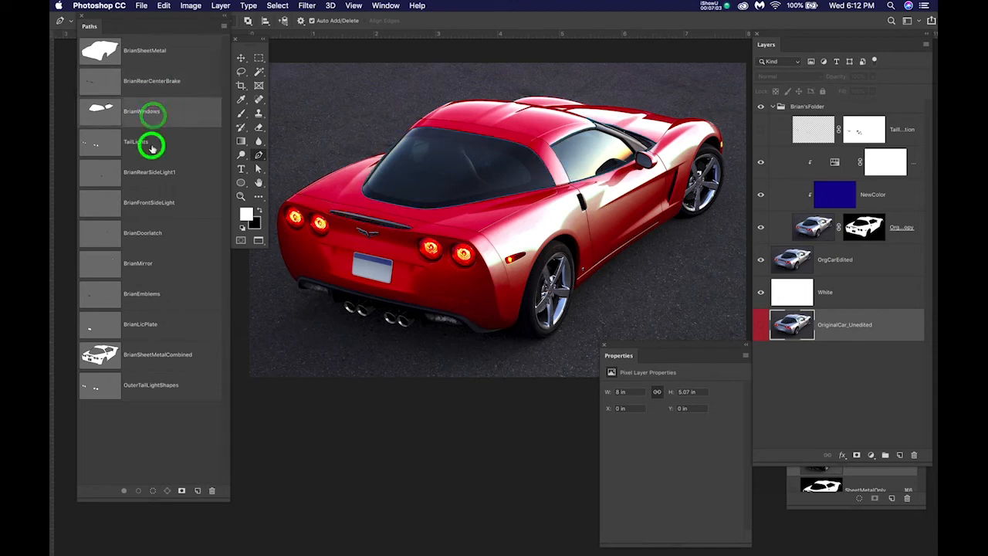
{"action": "left_click", "coordinate": [151, 144]}
{"action": "left_click", "coordinate": [153, 175]}
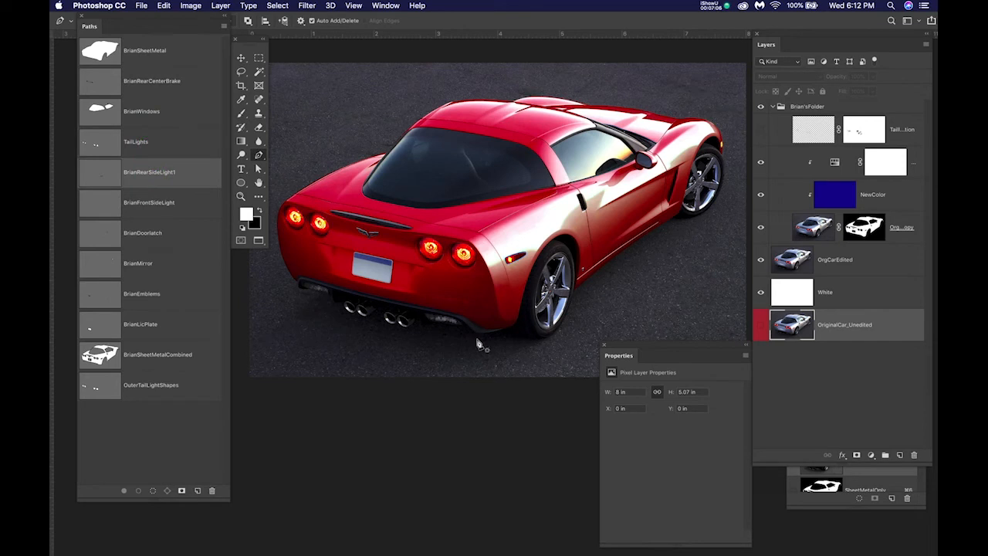
Close the Properties panel and examine the recolored rear end and its taillights up close
{"action": "left_click", "coordinate": [606, 345]}
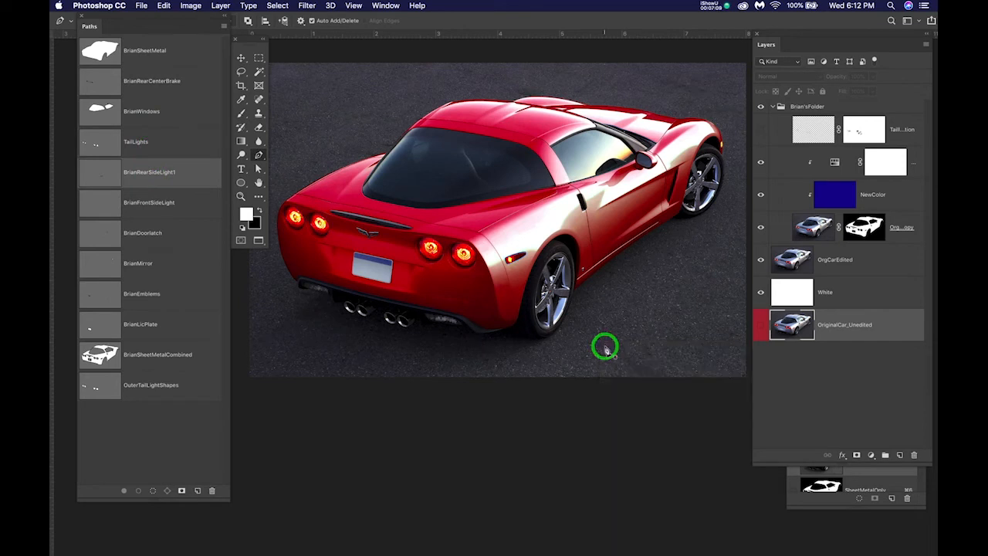
{"action": "scroll", "coordinate": [497, 266], "scroll_direction": "up", "scroll_amount": 3}
{"action": "scroll", "coordinate": [498, 266], "scroll_direction": "up", "scroll_amount": 2}
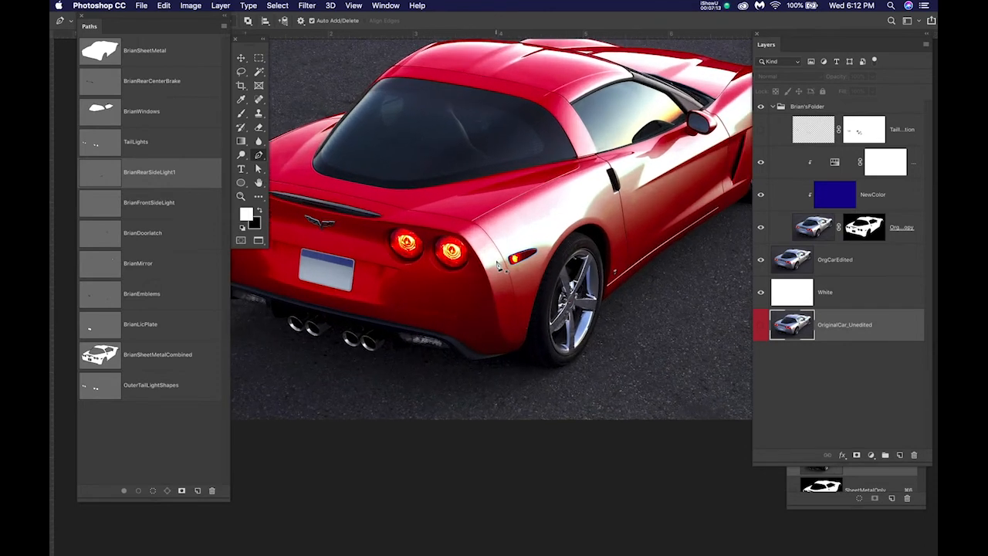
{"action": "left_click_drag", "start_coordinate": [432, 278], "coordinate": [476, 277]}
{"action": "scroll", "coordinate": [476, 313], "scroll_direction": "down", "scroll_amount": 2}
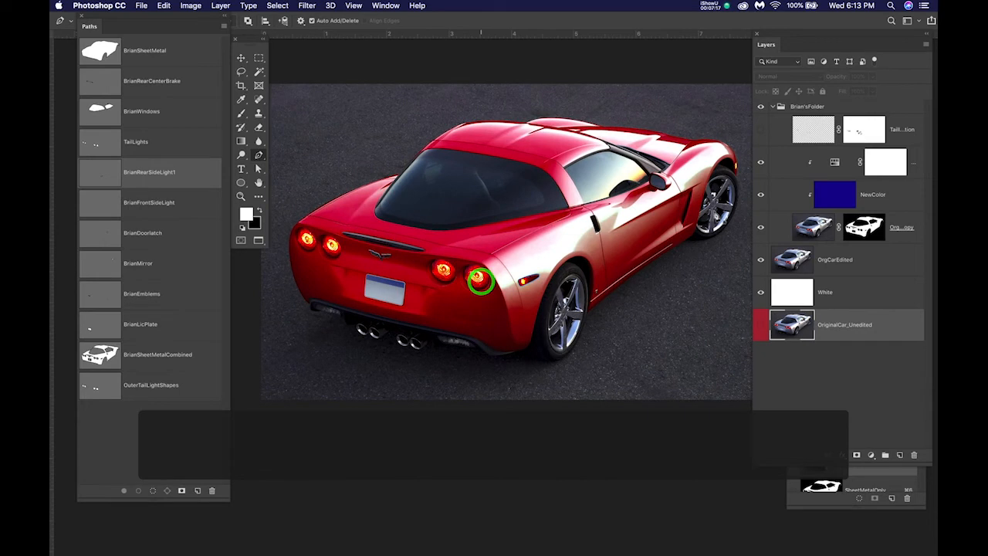
Toggle the top taillight layer's visibility, and hide and collapse the whole recolor group
{"action": "left_click", "coordinate": [761, 130]}
{"action": "left_click", "coordinate": [762, 108]}
{"action": "left_click", "coordinate": [772, 106]}
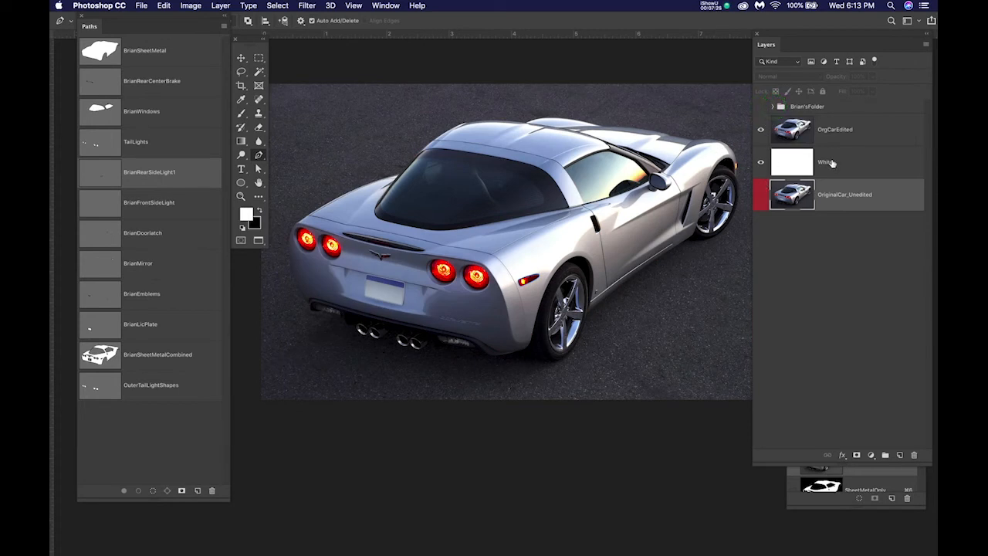
Lower the opacity of the OrgCarEdited layer to 27% so the car fades toward the white layer
{"action": "left_click", "coordinate": [866, 131]}
{"action": "left_click", "coordinate": [871, 76]}
{"action": "left_click_drag", "start_coordinate": [874, 92], "coordinate": [837, 95]}
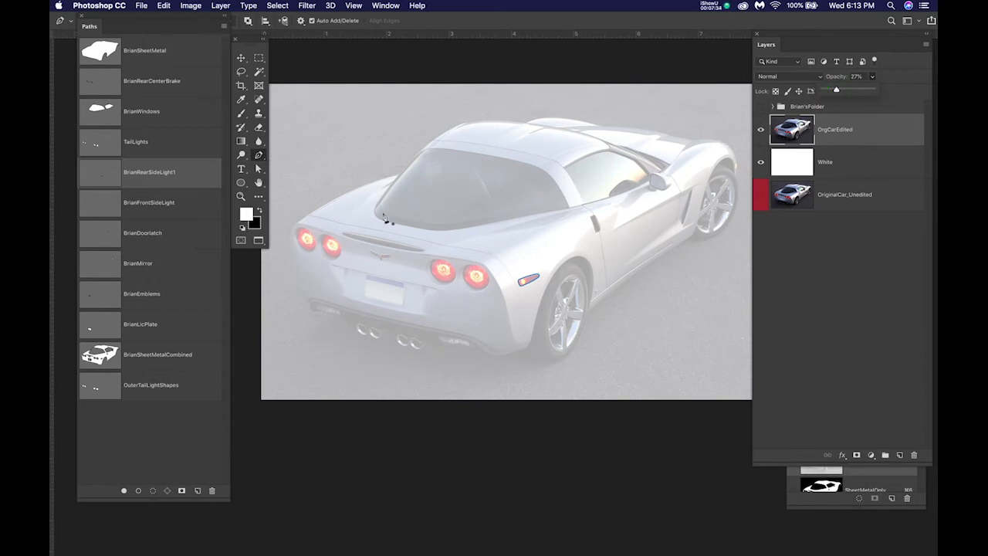
Show and hide the TailLights path repeatedly to compare its outlines with the faded car's taillights
{"action": "left_click", "coordinate": [155, 431]}
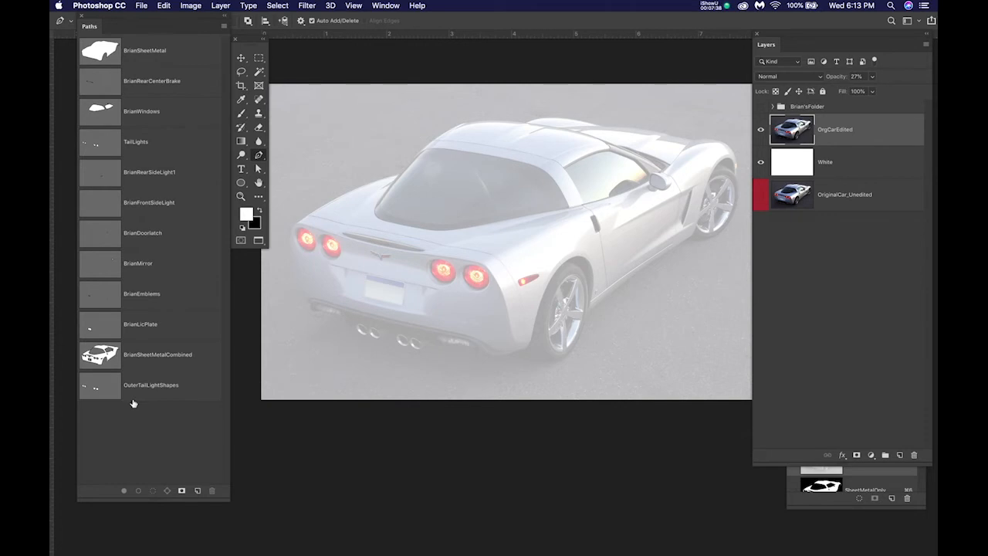
{"action": "left_click", "coordinate": [157, 142]}
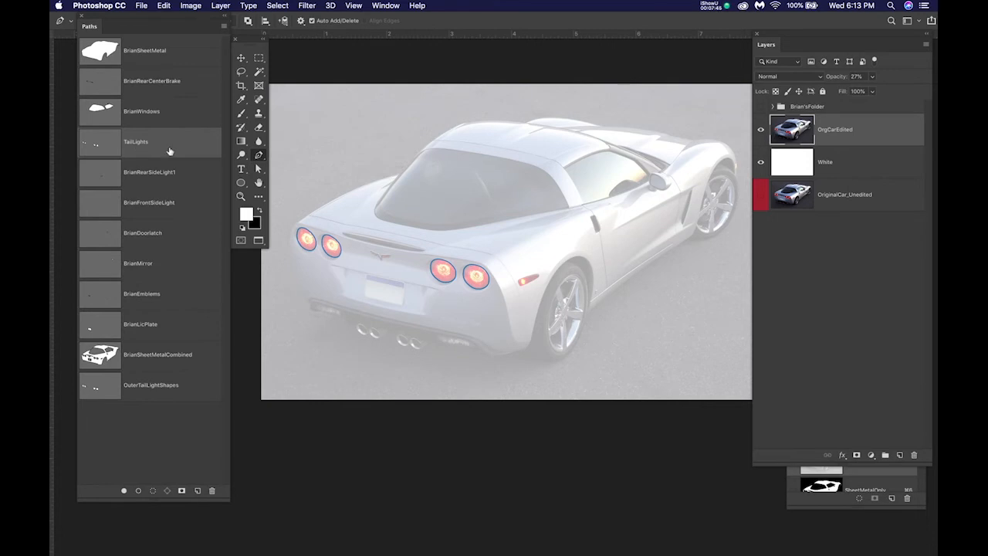
{"action": "left_click", "coordinate": [161, 459]}
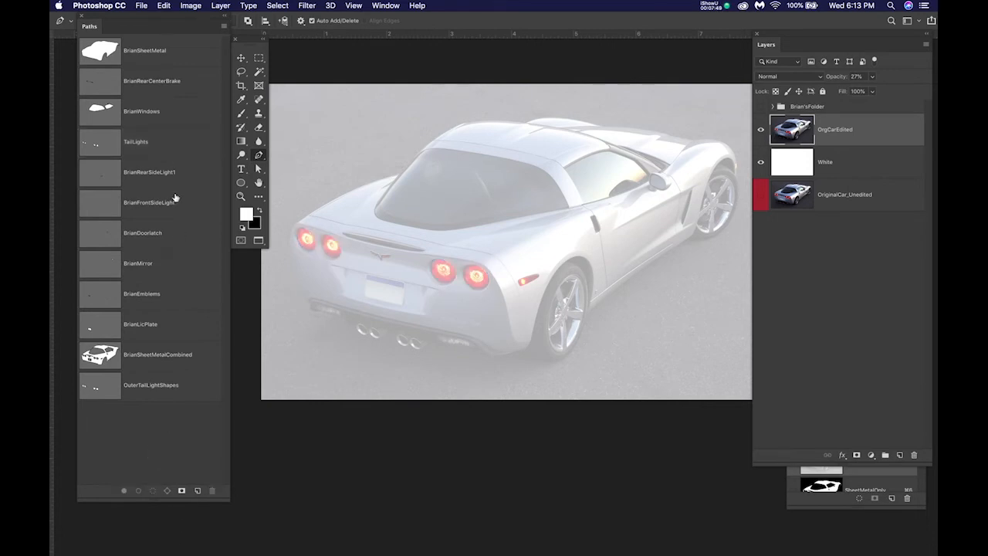
{"action": "left_click", "coordinate": [173, 144]}
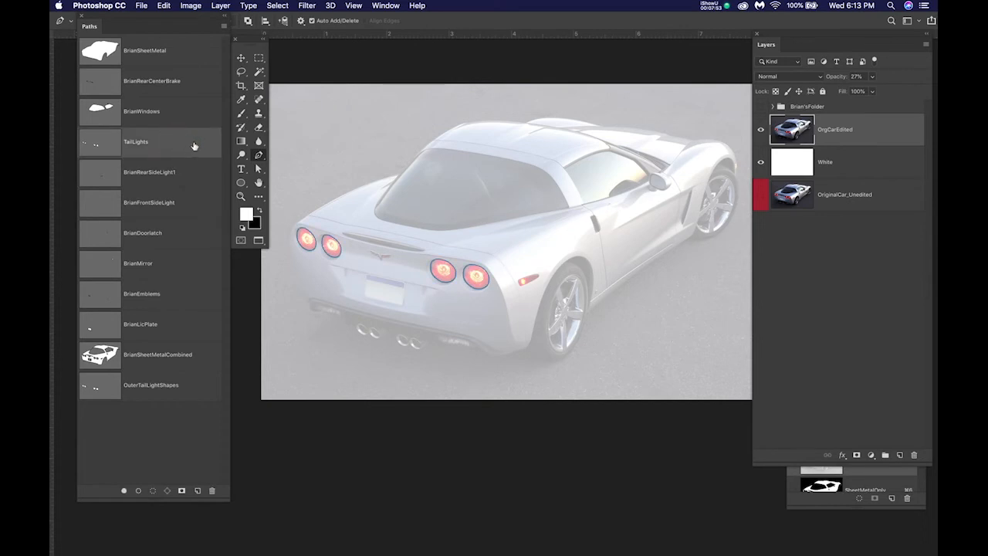
{"action": "left_click", "coordinate": [194, 146], "text": "super"}
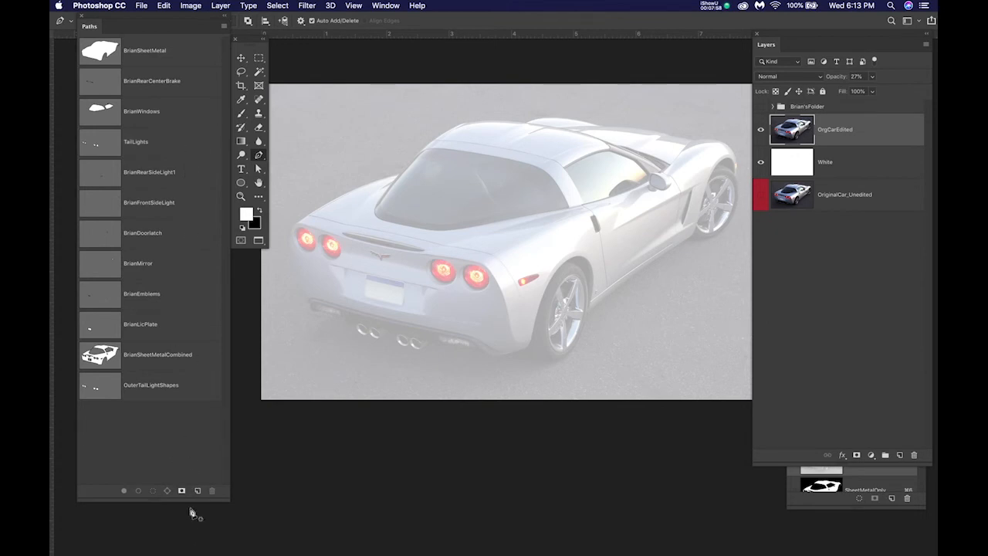
{"action": "left_click", "coordinate": [181, 148]}
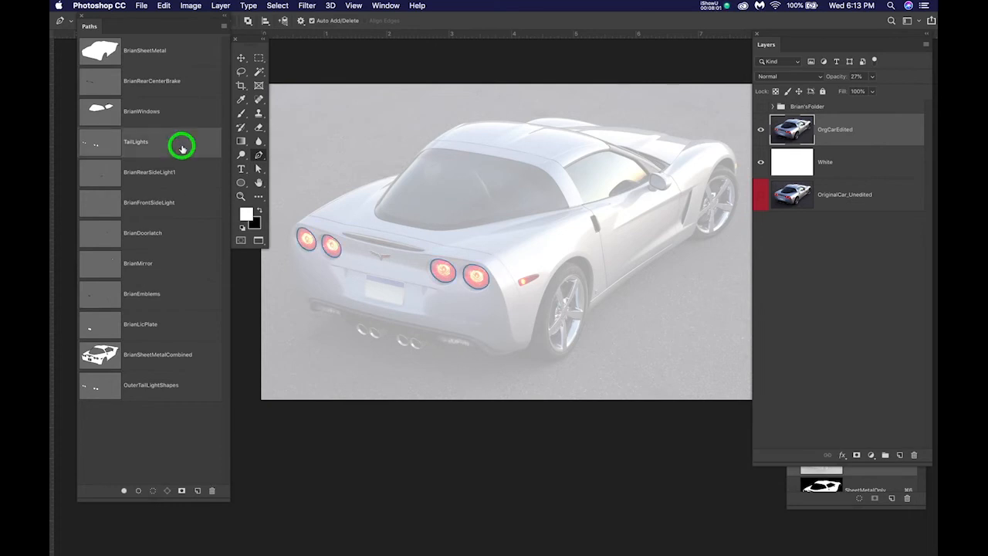
{"action": "left_click", "coordinate": [188, 146], "text": "super"}
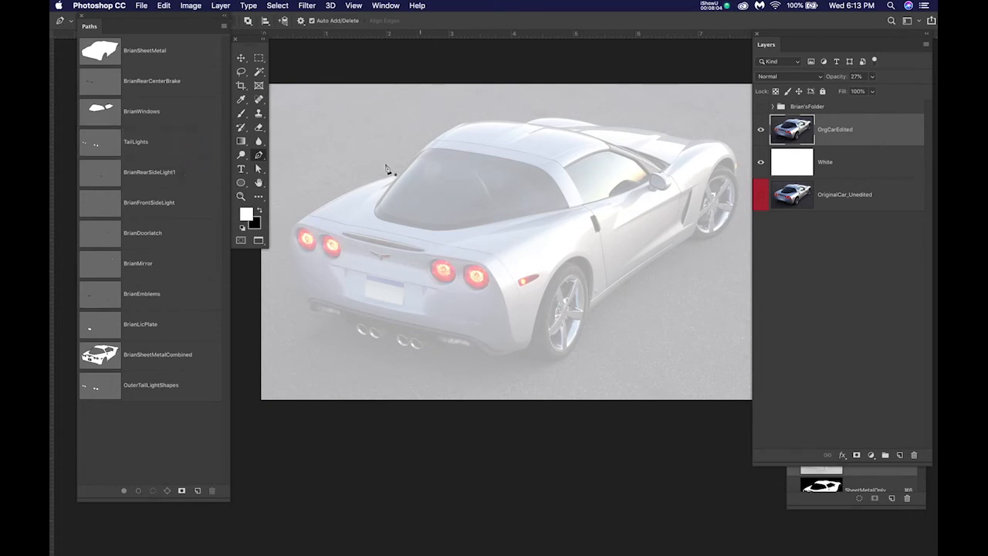
Save the document under a new Photoshop file name, replacing "Student" with the instructor's first name followed by "Demo"
{"action": "left_click", "coordinate": [384, 6]}
{"action": "left_click_drag", "start_coordinate": [141, 5], "coordinate": [153, 115]}
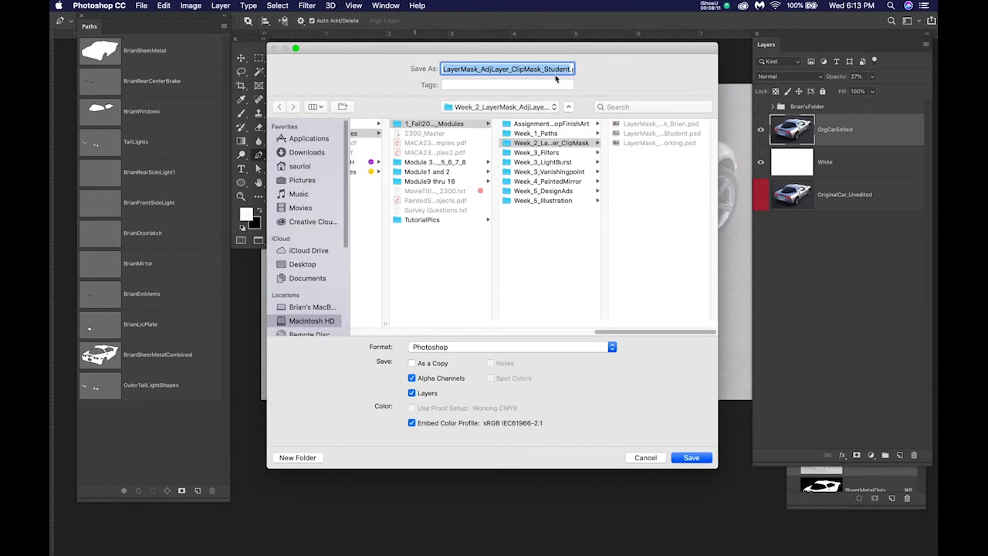
{"action": "left_click", "coordinate": [548, 69]}
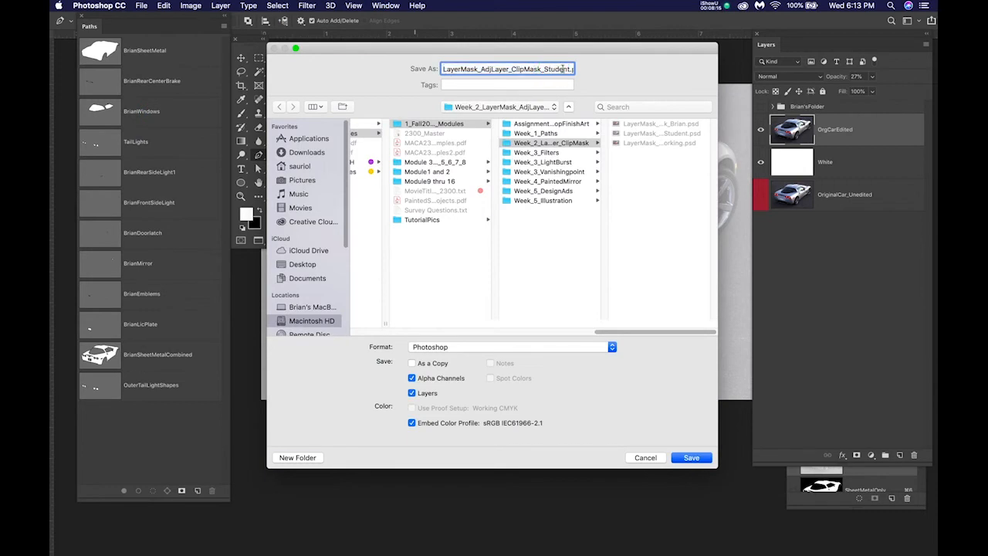
{"action": "left_click", "coordinate": [569, 68]}
{"action": "left_click", "coordinate": [556, 68]}
{"action": "double_click", "coordinate": [556, 69]}
{"action": "left_click", "coordinate": [559, 69]}
{"action": "left_click", "coordinate": [554, 69]}
{"action": "left_click_drag", "start_coordinate": [554, 68], "coordinate": [568, 69]}
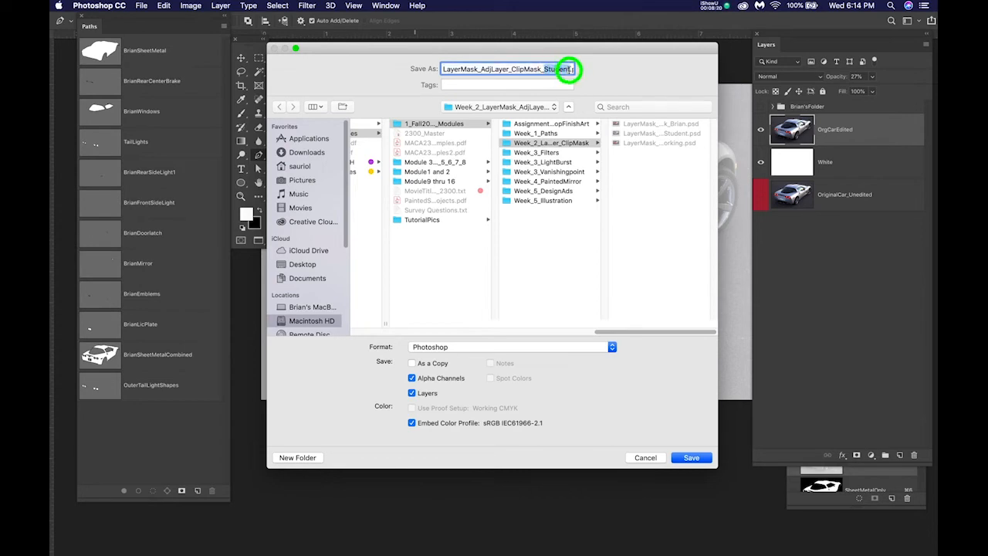
{"action": "type", "text": "Brian"}
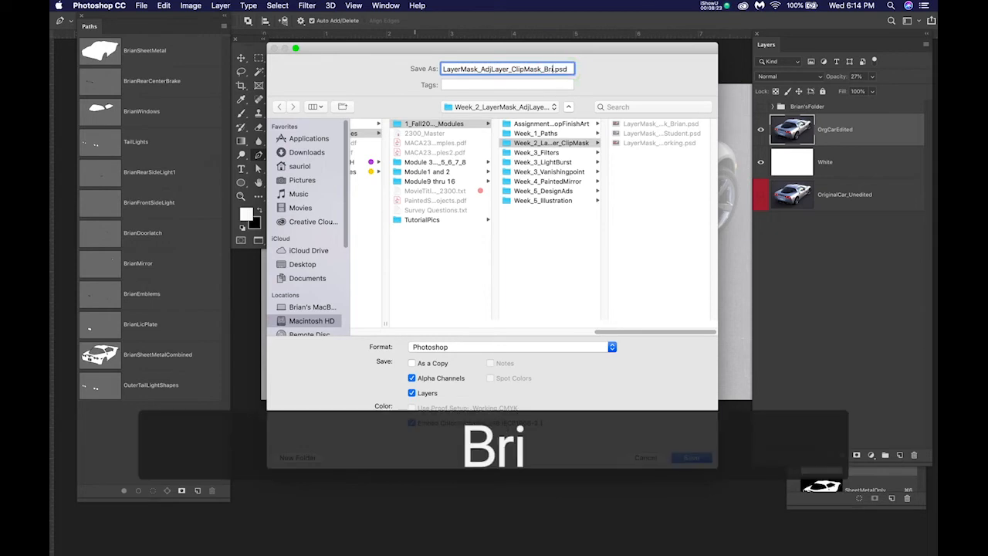
{"action": "type", "text": "Demo"}
{"action": "key", "text": "Return"}
{"action": "key", "text": "Return"}
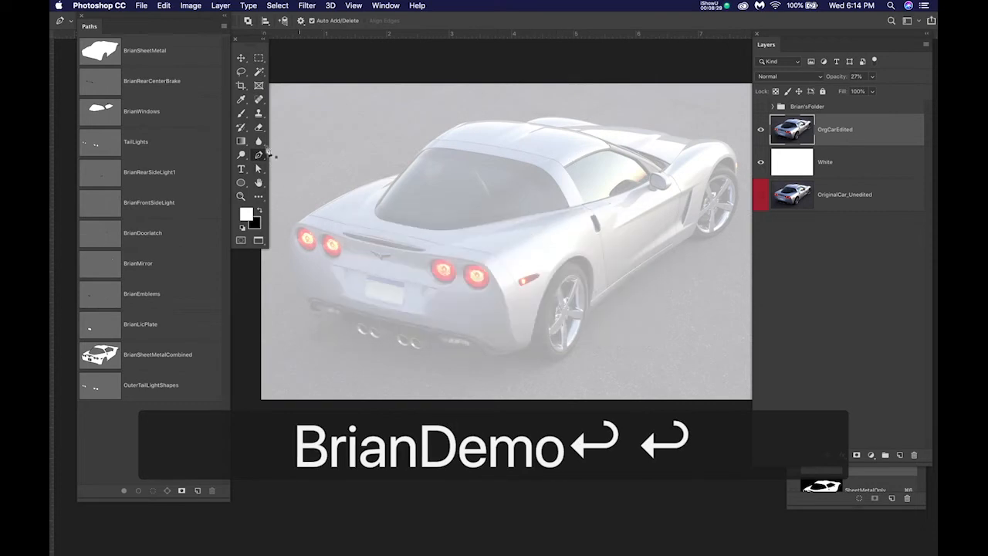
Display the sheet-metal path and set the OrgCarEdited layer's opacity to 100%, checking the outline at the rear bumper corner
{"action": "left_click", "coordinate": [168, 50]}
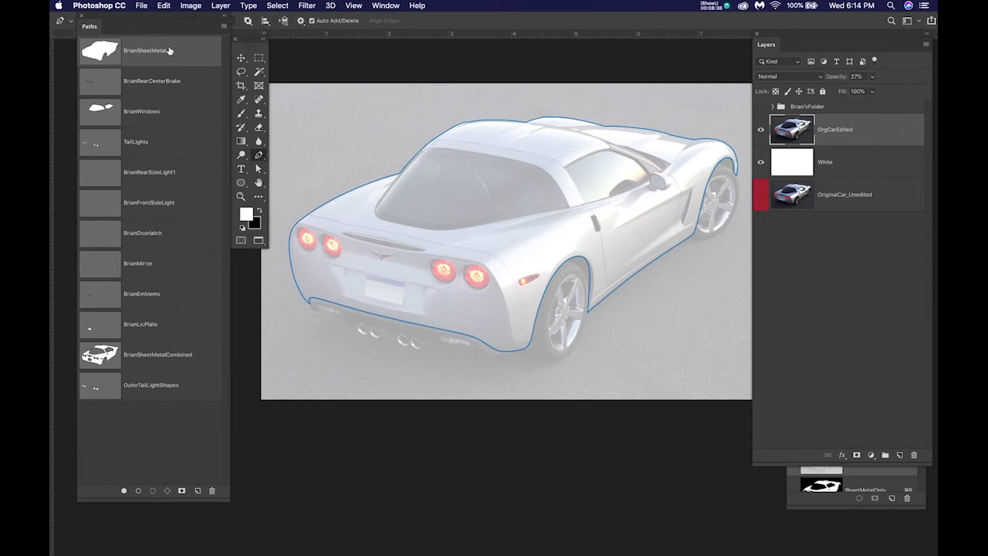
{"action": "left_click", "coordinate": [877, 128]}
{"action": "left_click", "coordinate": [873, 77]}
{"action": "left_click_drag", "start_coordinate": [873, 91], "coordinate": [909, 91]}
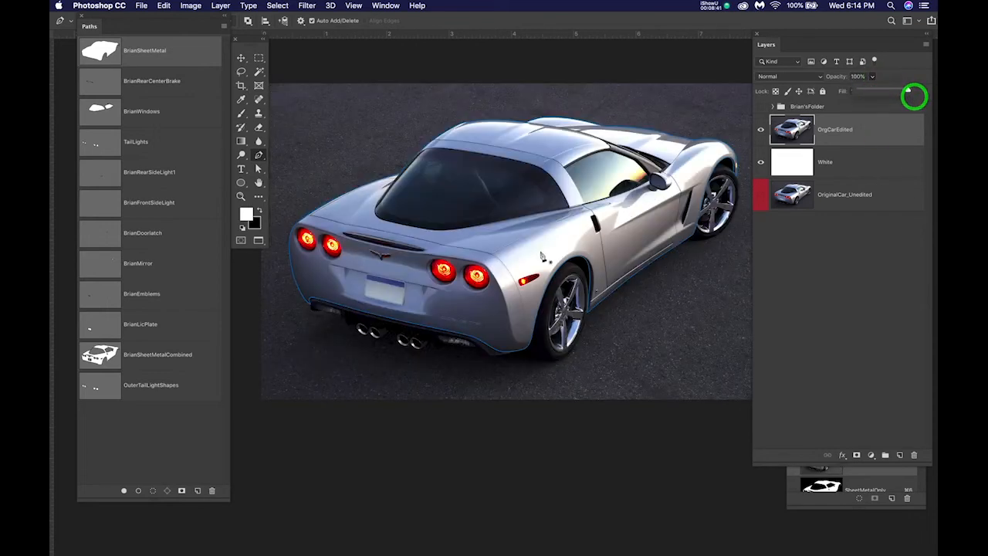
{"action": "scroll", "coordinate": [510, 345], "scroll_direction": "up", "scroll_amount": 10}
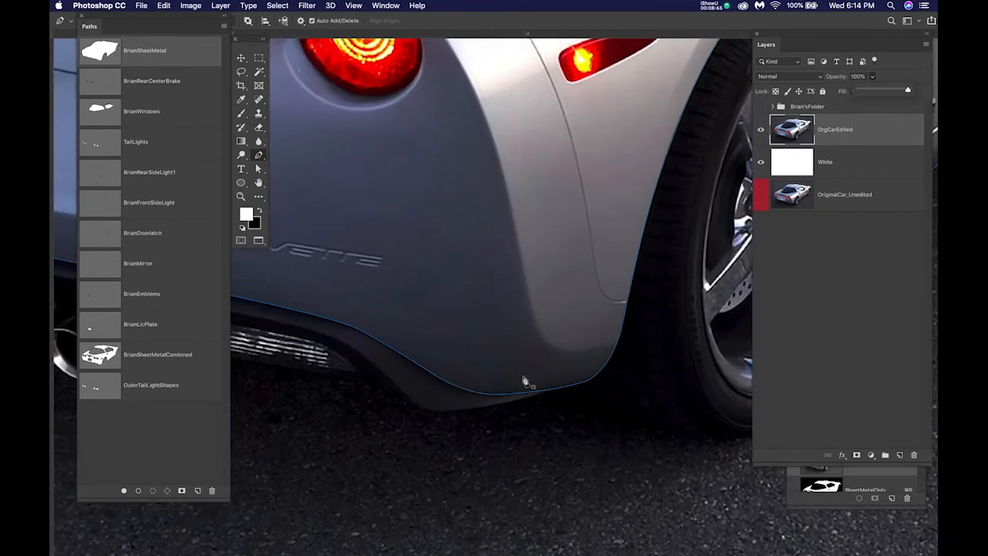
{"action": "scroll", "coordinate": [525, 381], "scroll_direction": "up", "scroll_amount": 5}
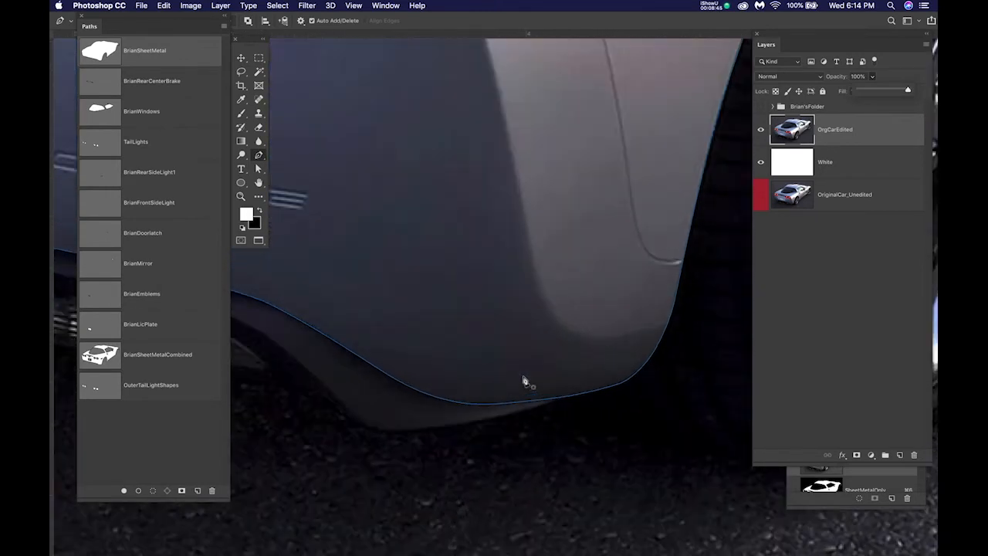
Copy the name of the existing sheet-metal path and deselect the path
{"action": "left_click", "coordinate": [182, 457]}
{"action": "double_click", "coordinate": [142, 51]}
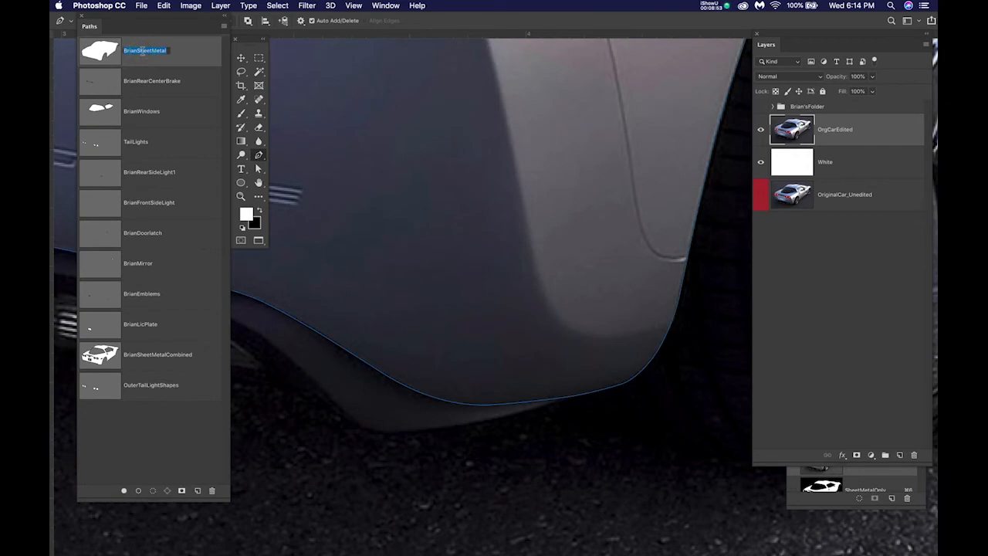
{"action": "key", "text": "super+c"}
{"action": "left_click", "coordinate": [149, 461]}
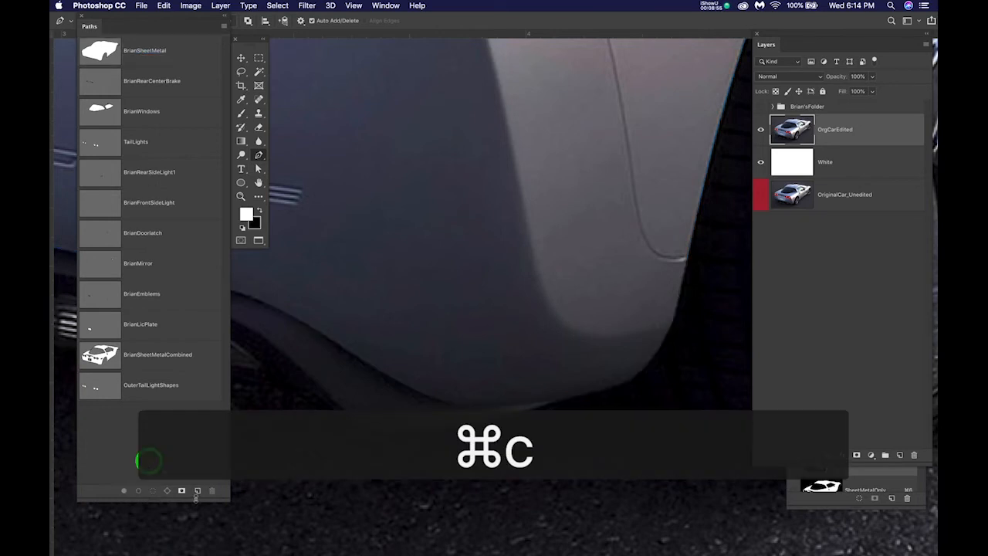
Create a new empty path and name it YourNameSheetMetal
{"action": "left_click", "coordinate": [197, 491]}
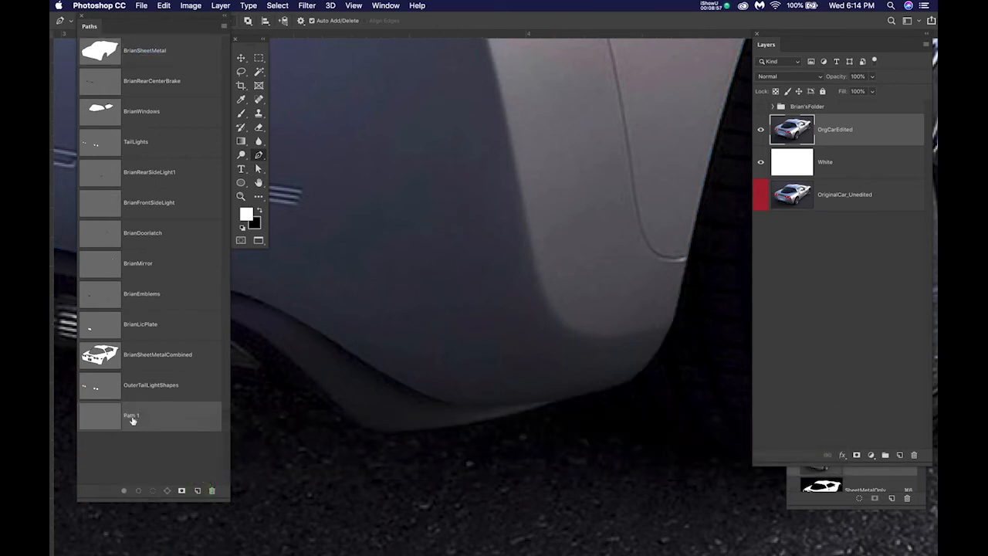
{"action": "left_click", "coordinate": [132, 418]}
{"action": "type", "text": "Yo"}
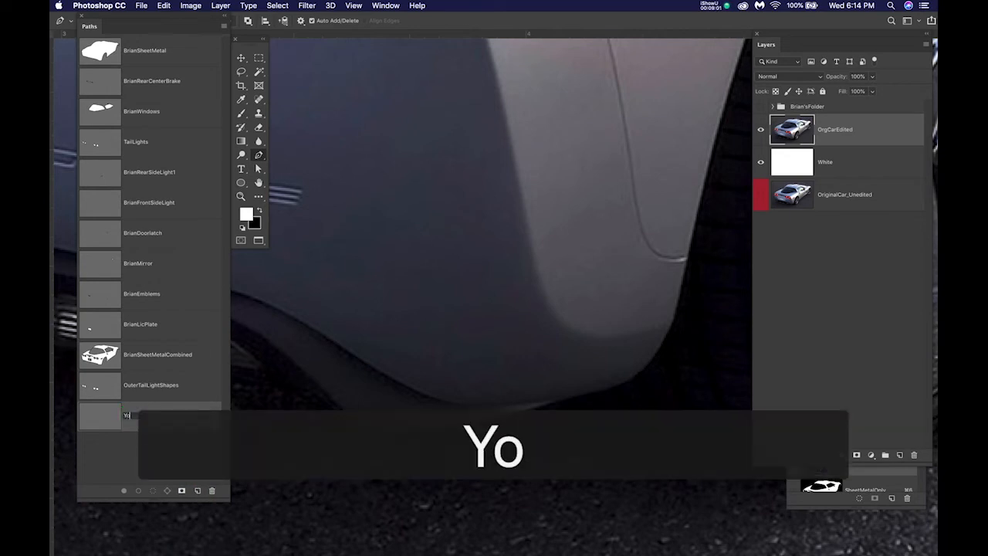
{"action": "type", "text": "urName"}
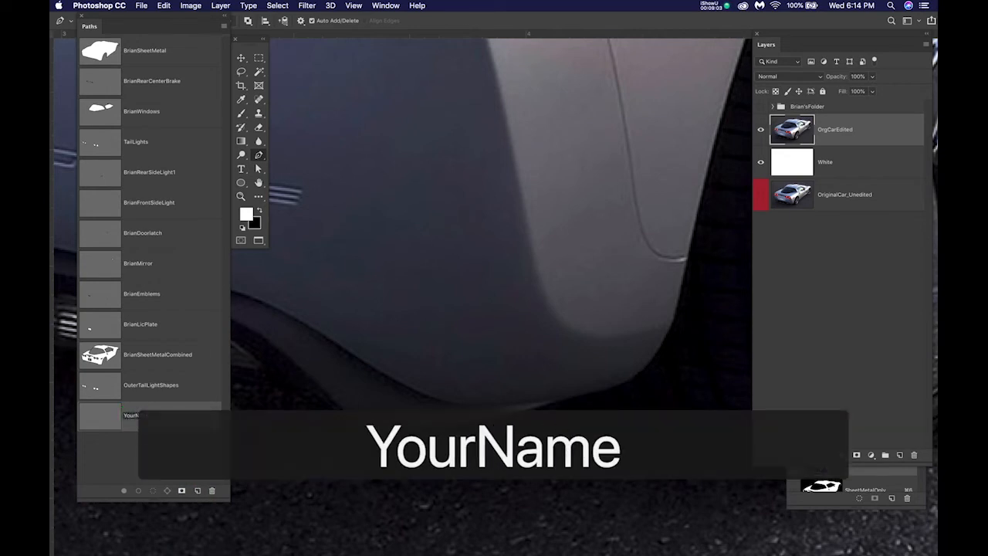
{"action": "type", "text": "SheetM"}
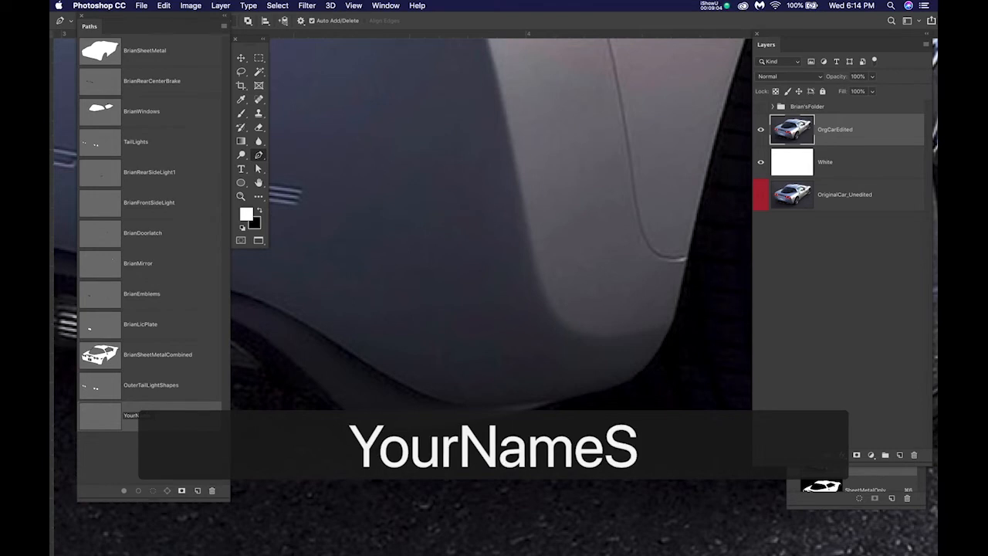
{"action": "type", "text": "etal"}
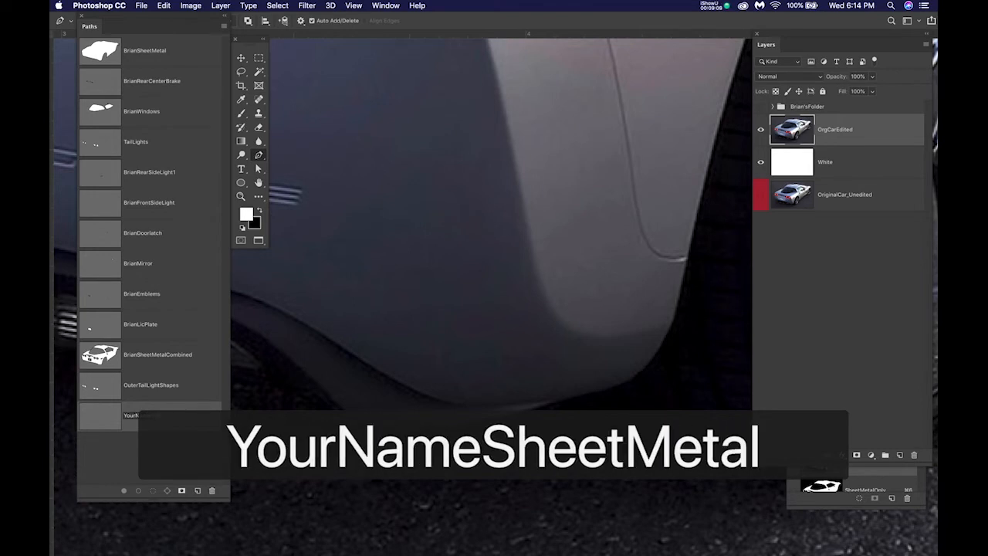
{"action": "key", "text": "Return"}
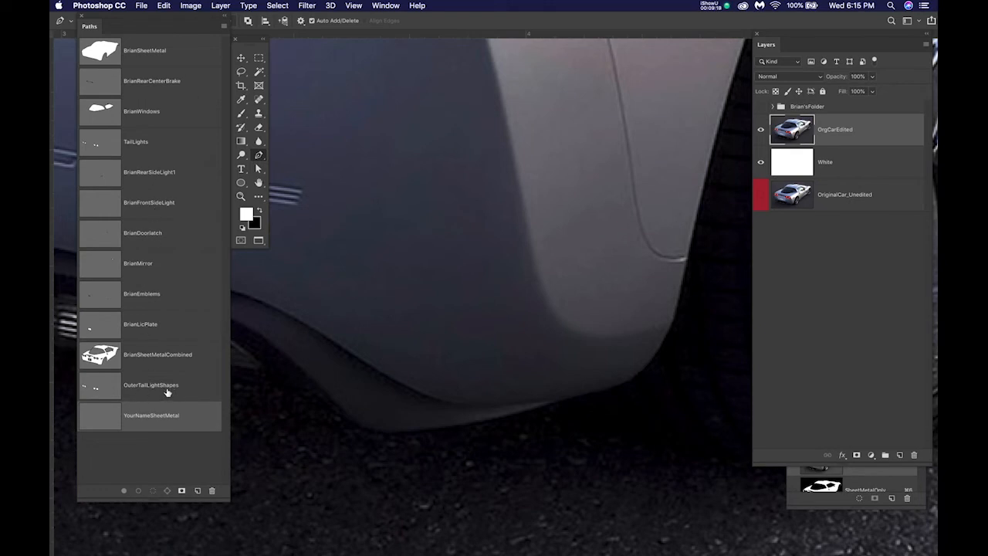
Start the YourNameSheetMetal path with two smooth Pen tool anchor points along the bumper's lower edge near the rear wheel
{"action": "left_click", "coordinate": [192, 386]}
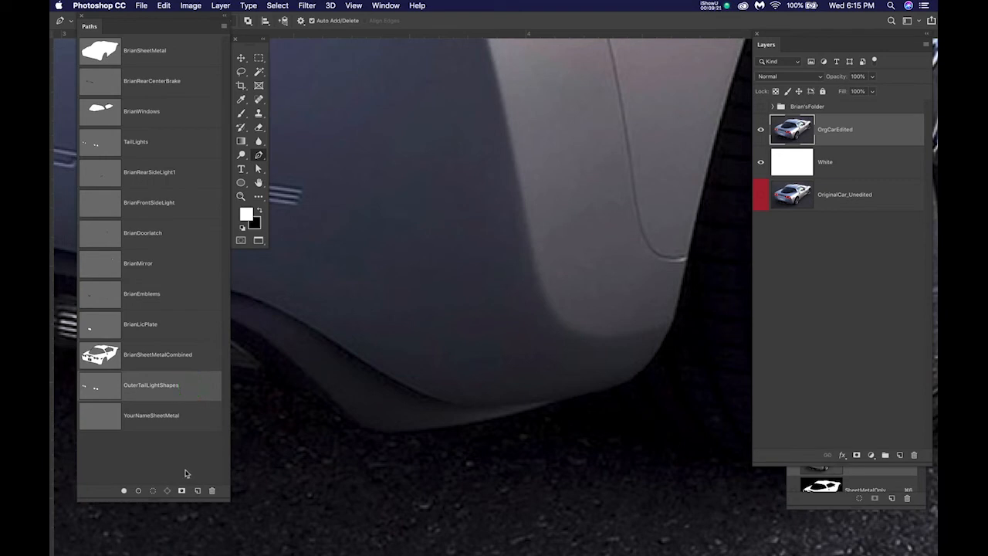
{"action": "left_click", "coordinate": [187, 417]}
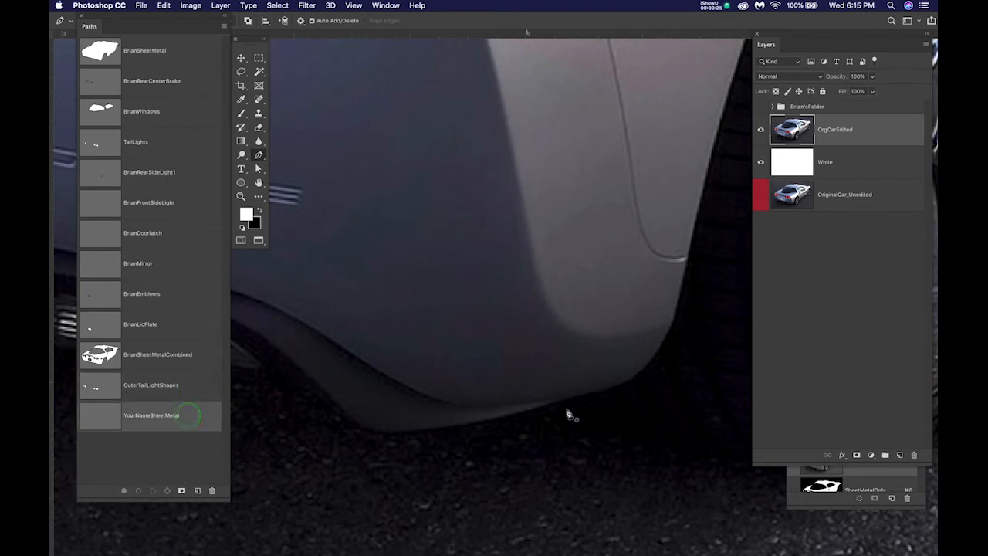
{"action": "scroll", "coordinate": [571, 413], "scroll_direction": "up", "scroll_amount": 5}
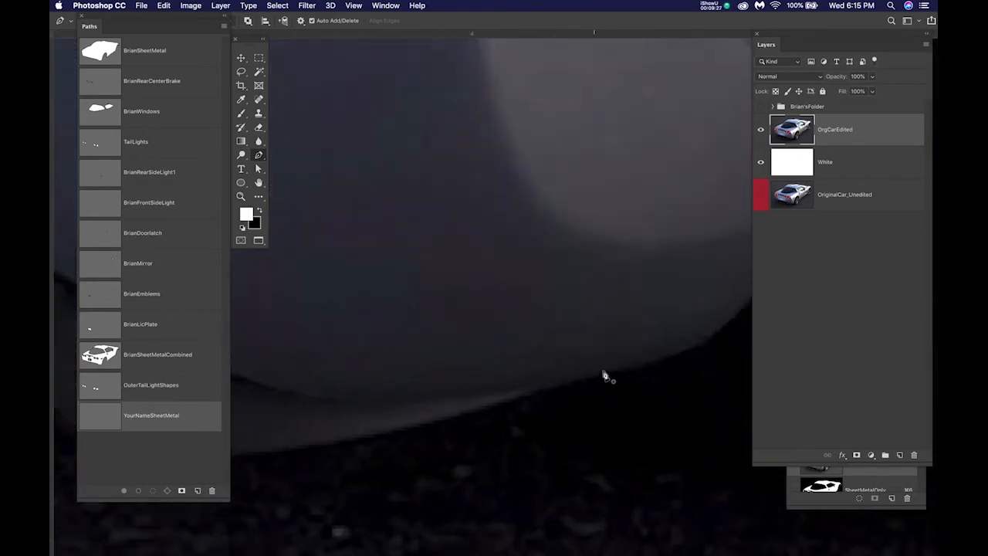
{"action": "scroll", "coordinate": [604, 374], "scroll_direction": "up", "scroll_amount": 2}
{"action": "scroll", "coordinate": [604, 375], "scroll_direction": "down", "scroll_amount": 4}
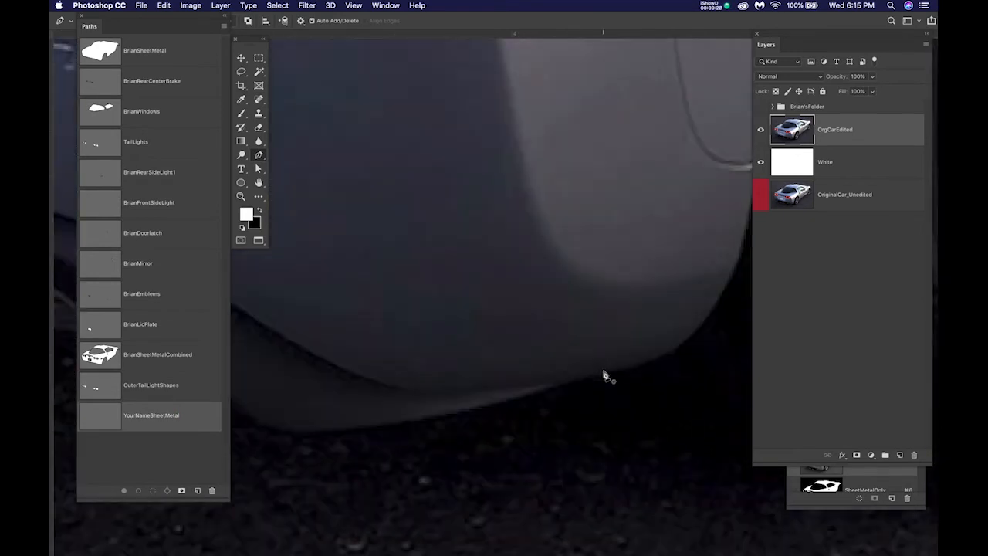
{"action": "scroll", "coordinate": [649, 377], "scroll_direction": "up", "scroll_amount": 2}
{"action": "scroll", "coordinate": [657, 355], "scroll_direction": "up", "scroll_amount": 3}
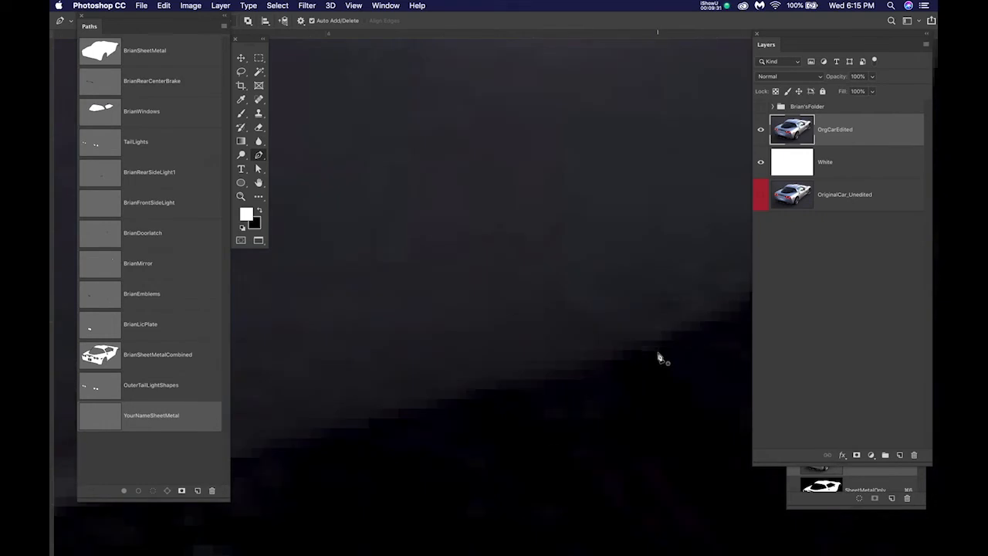
{"action": "left_click_drag", "start_coordinate": [670, 331], "coordinate": [615, 350]}
{"action": "left_click_drag", "start_coordinate": [370, 408], "coordinate": [302, 421]}
Display the finished sheet-metal path and examine how it follows the rear bumper's lower edge above the exhausts
{"action": "scroll", "coordinate": [348, 428], "scroll_direction": "right", "scroll_amount": 3}
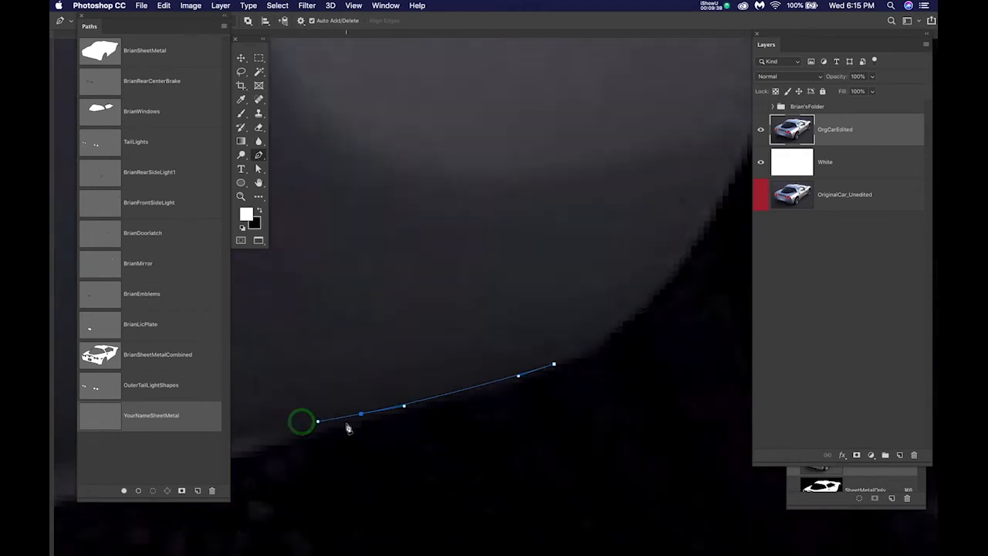
{"action": "scroll", "coordinate": [346, 426], "scroll_direction": "down", "scroll_amount": 1}
{"action": "left_click_drag", "start_coordinate": [436, 406], "coordinate": [579, 373]}
{"action": "scroll", "coordinate": [533, 419], "scroll_direction": "down", "scroll_amount": 3}
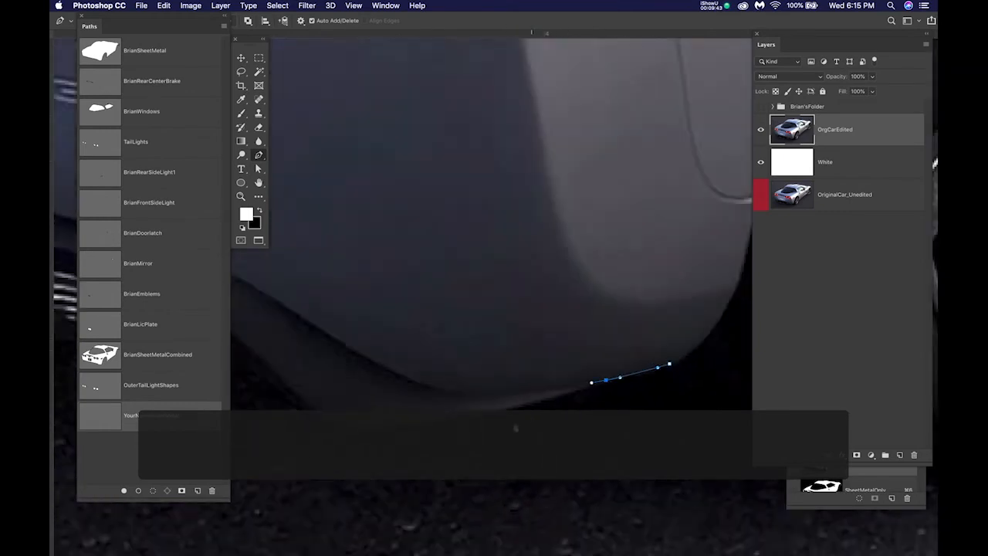
{"action": "scroll", "coordinate": [533, 421], "scroll_direction": "down", "scroll_amount": 5}
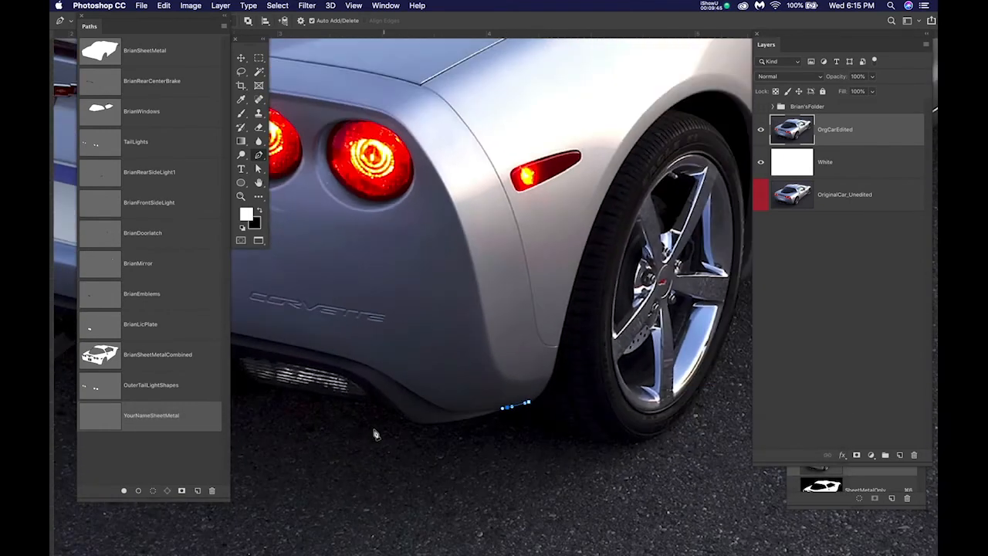
{"action": "left_click_drag", "start_coordinate": [432, 397], "coordinate": [564, 392]}
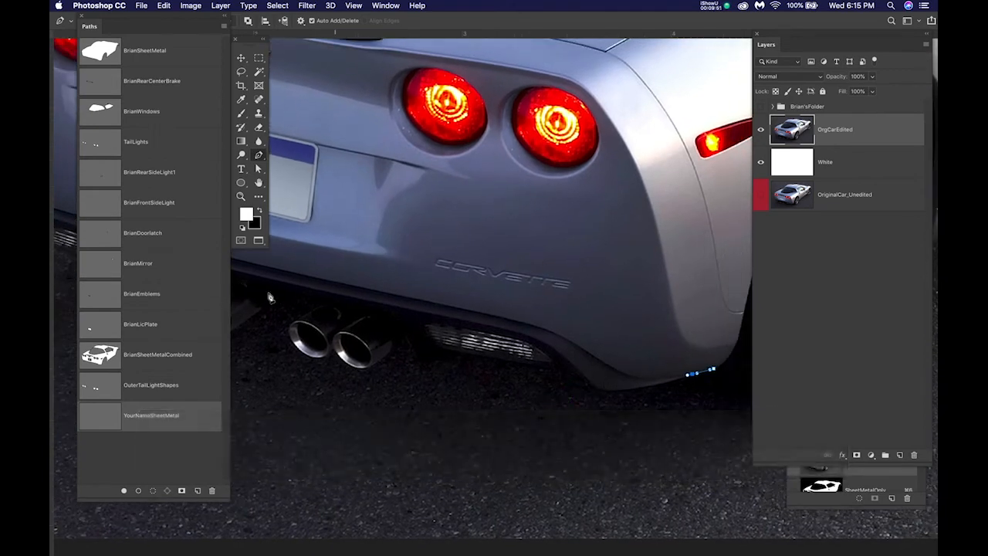
{"action": "left_click", "coordinate": [101, 52]}
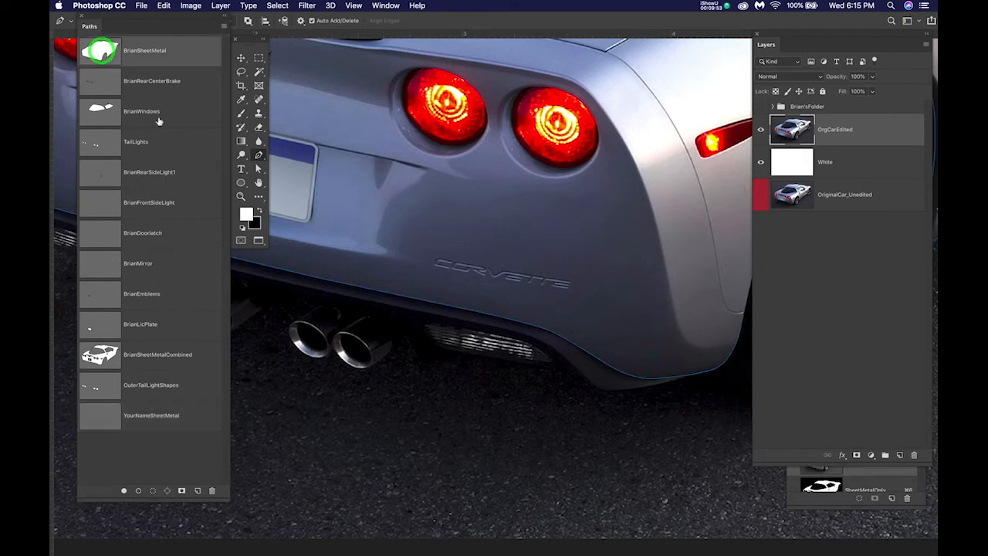
Reselect the YourNameSheetMetal path and extend it with smooth anchor points around the bumper's lower corner near the rear wheel
{"action": "left_click", "coordinate": [188, 417]}
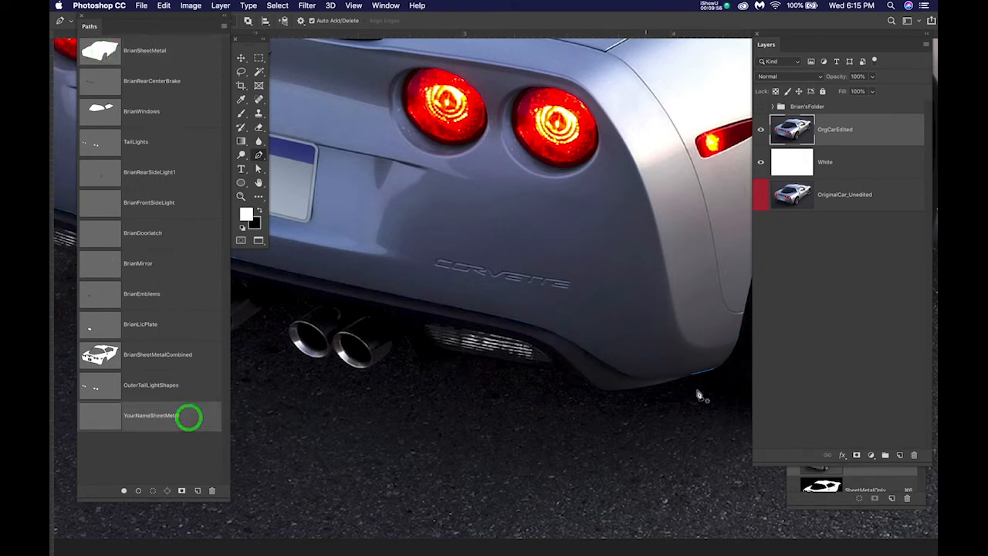
{"action": "scroll", "coordinate": [713, 386], "scroll_direction": "up", "scroll_amount": 5}
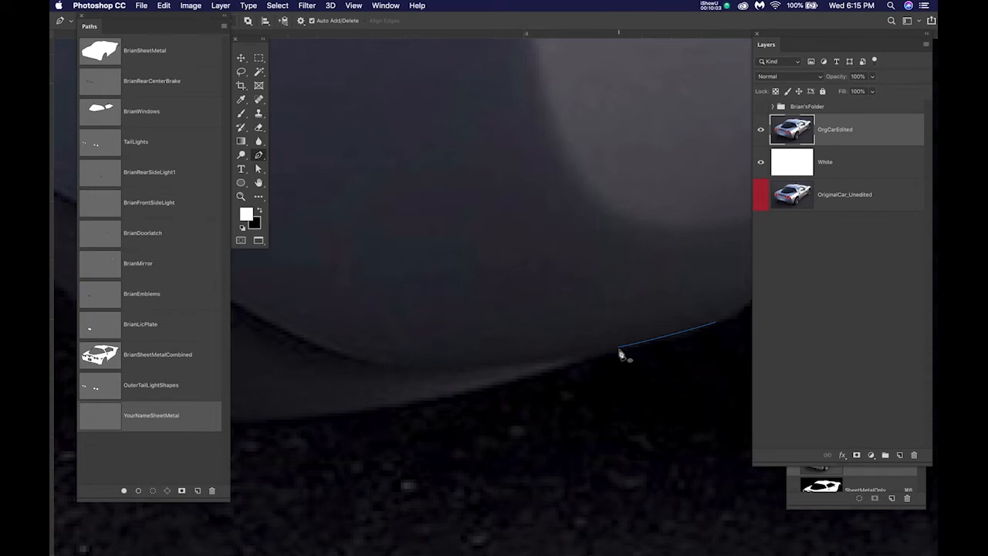
{"action": "left_click_drag", "start_coordinate": [618, 348], "coordinate": [560, 357]}
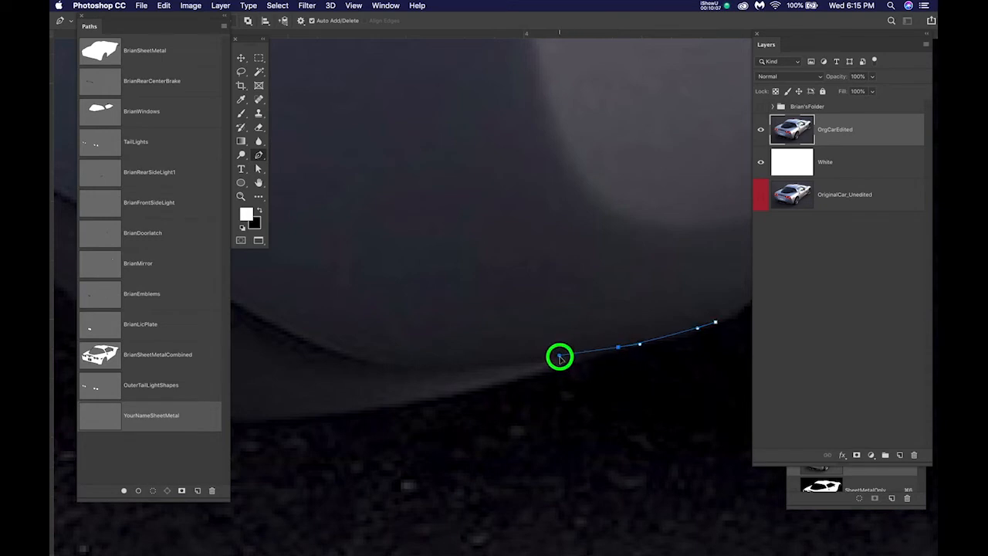
{"action": "key", "text": "space"}
{"action": "left_click_drag", "start_coordinate": [536, 392], "coordinate": [618, 402]}
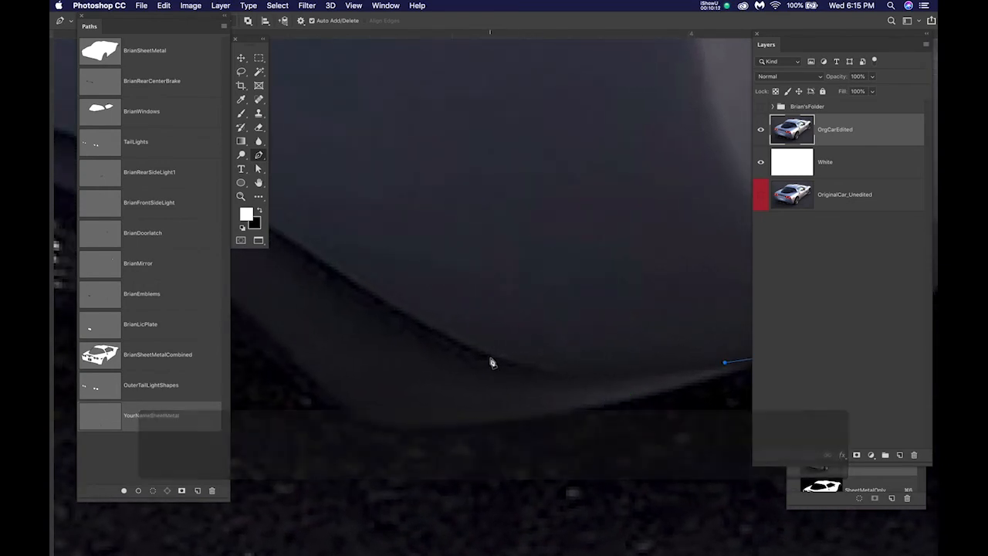
{"action": "left_click_drag", "start_coordinate": [490, 355], "coordinate": [405, 316]}
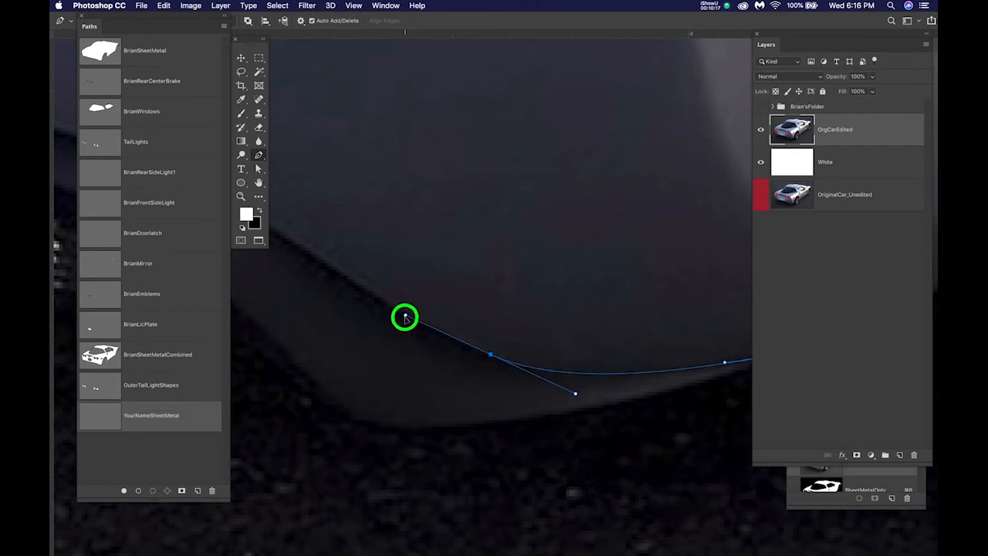
Display the finished sheet-metal path and select it so all its anchor points around the whole car can be examined
{"action": "left_click", "coordinate": [155, 49]}
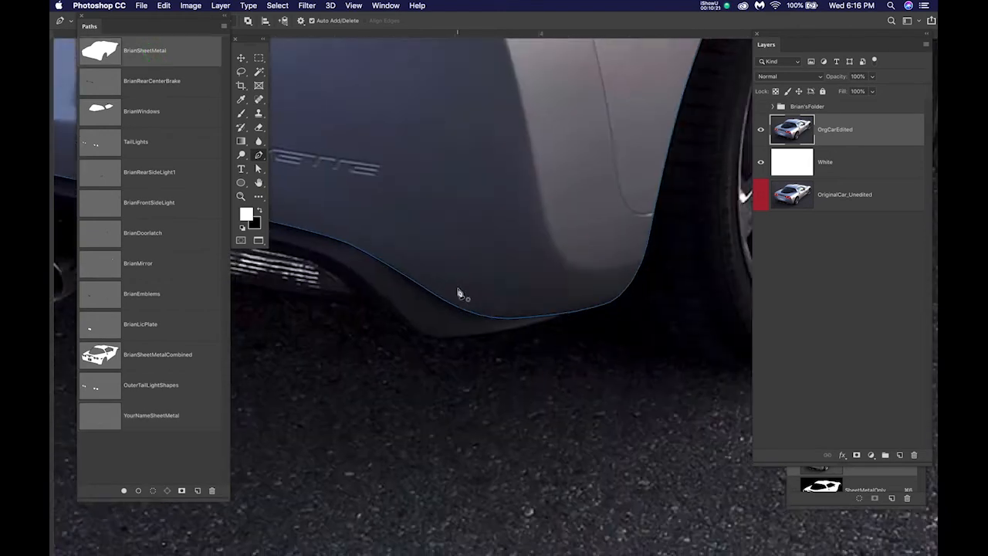
{"action": "scroll", "coordinate": [458, 293], "scroll_direction": "down", "scroll_amount": 5}
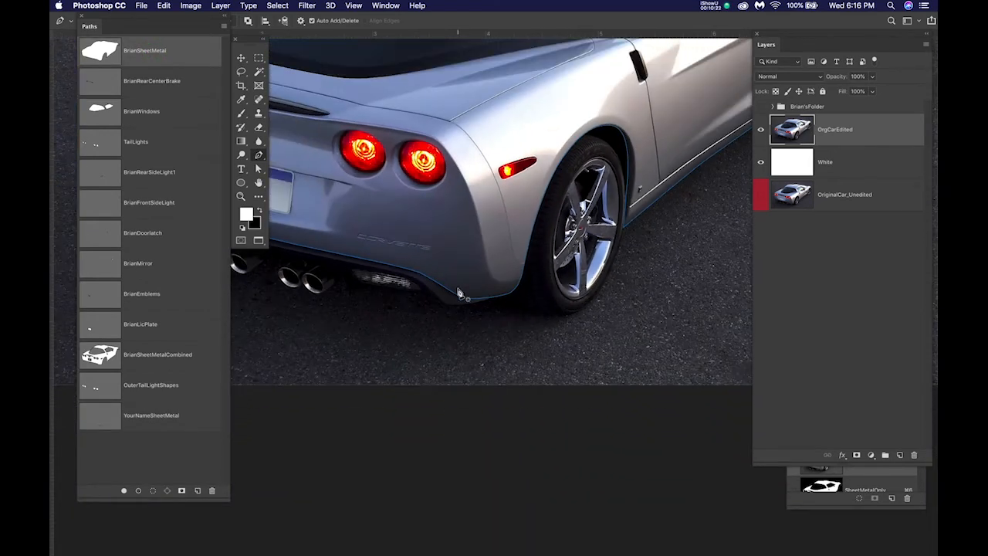
{"action": "scroll", "coordinate": [460, 292], "scroll_direction": "down", "scroll_amount": 6}
{"action": "scroll", "coordinate": [465, 294], "scroll_direction": "up", "scroll_amount": 3}
{"action": "left_click_drag", "start_coordinate": [479, 319], "coordinate": [501, 363]}
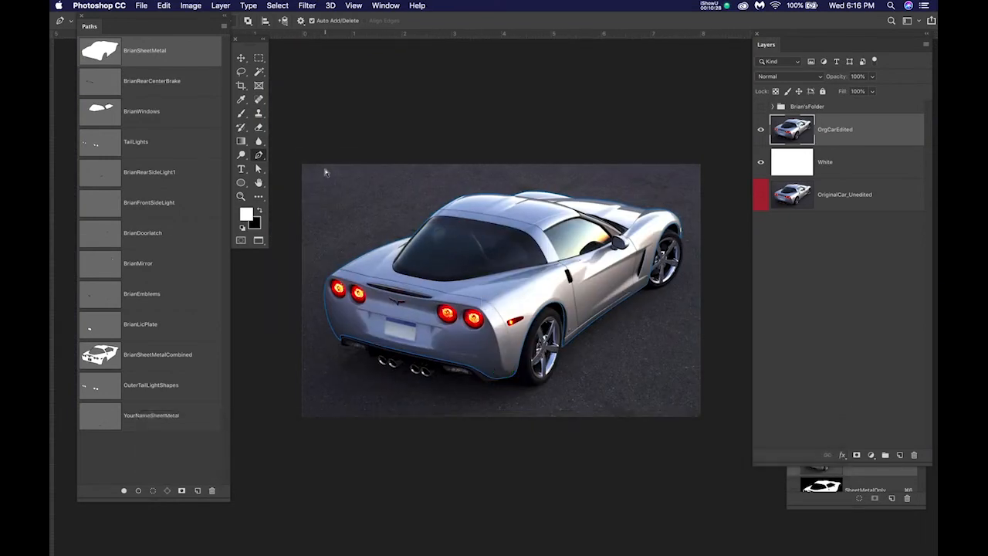
{"action": "left_click_drag", "start_coordinate": [292, 126], "coordinate": [708, 401]}
{"action": "scroll", "coordinate": [494, 392], "scroll_direction": "up", "scroll_amount": 5}
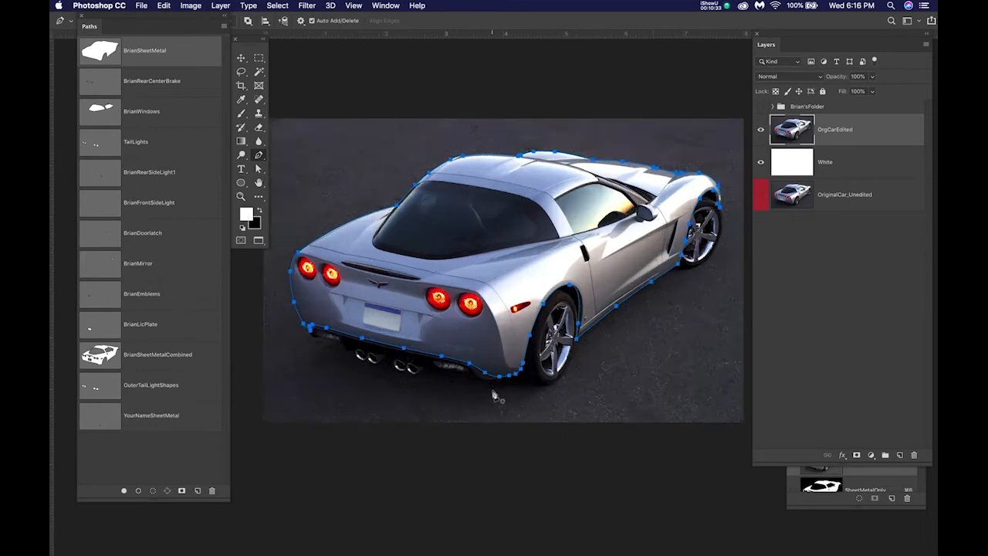
{"action": "scroll", "coordinate": [538, 346], "scroll_direction": "up", "scroll_amount": 3}
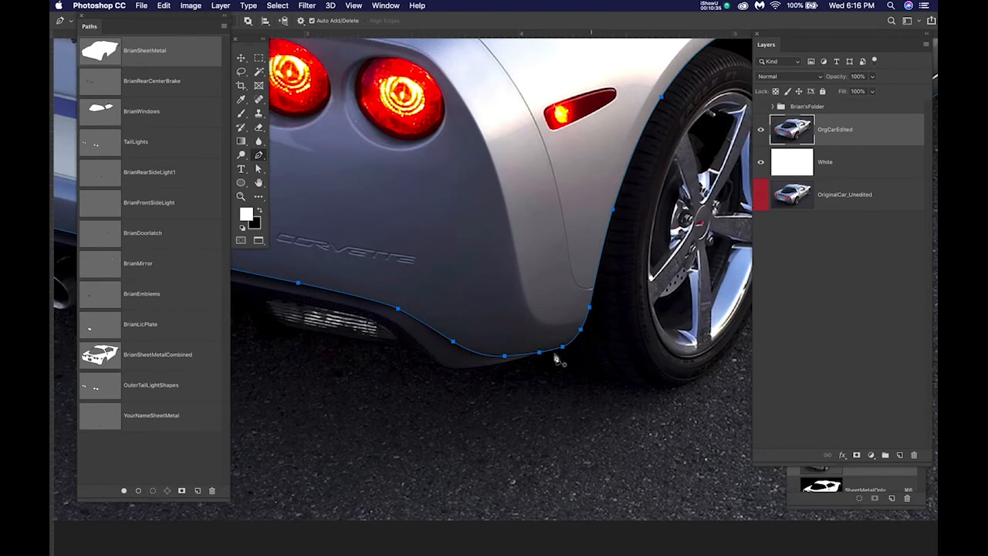
Examine the finished path's anchor points and handles along the rear bumper, outer taillight, and base of the rear window
{"action": "left_click_drag", "start_coordinate": [430, 364], "coordinate": [561, 384]}
{"action": "left_click_drag", "start_coordinate": [392, 375], "coordinate": [524, 440]}
{"action": "left_click_drag", "start_coordinate": [353, 345], "coordinate": [452, 430]}
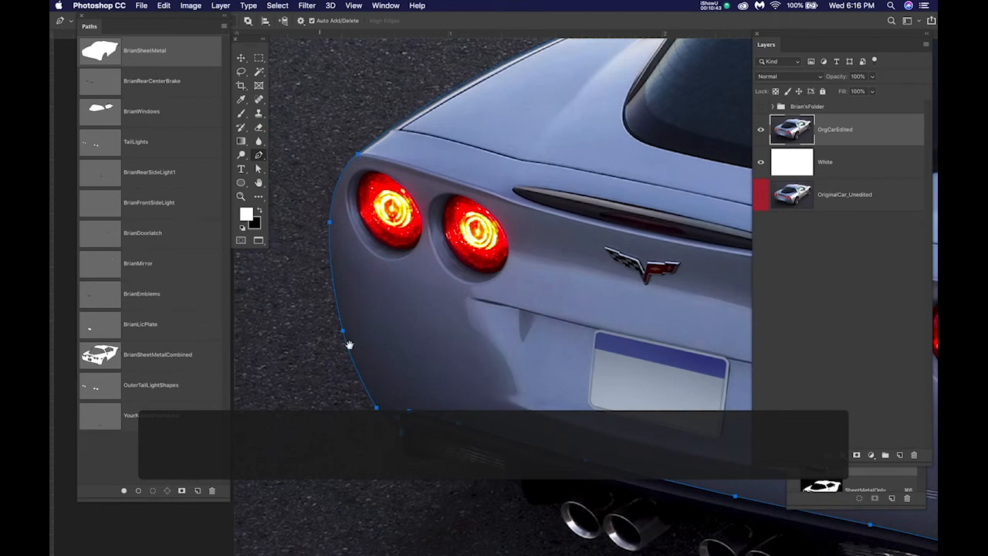
{"action": "left_click_drag", "start_coordinate": [408, 205], "coordinate": [347, 333]}
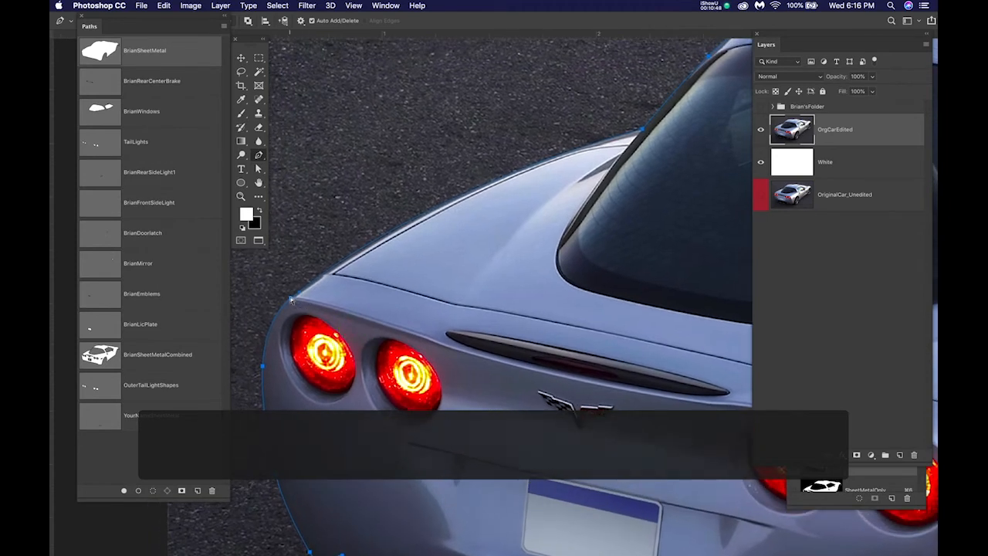
{"action": "left_click", "coordinate": [290, 288]}
{"action": "left_click", "coordinate": [292, 299]}
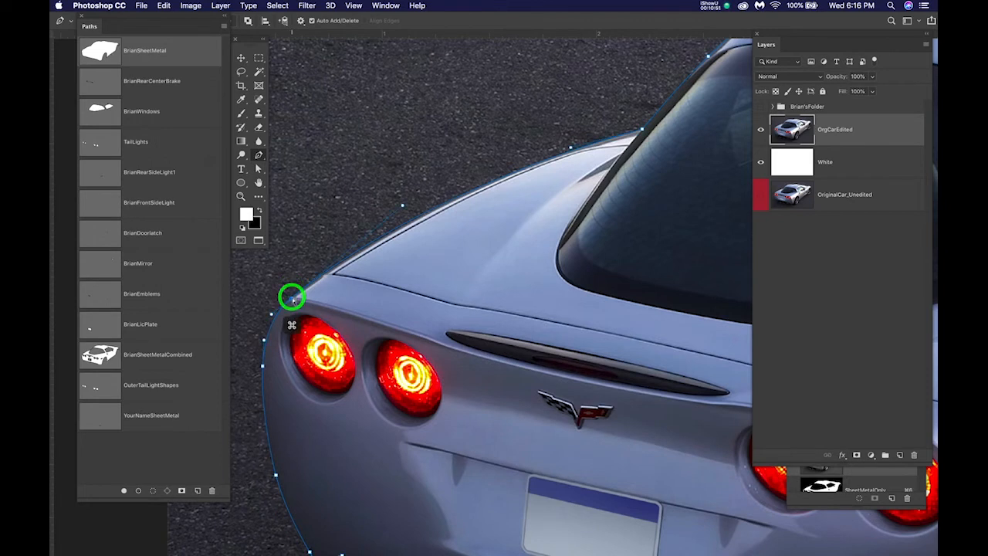
{"action": "left_click", "coordinate": [642, 132]}
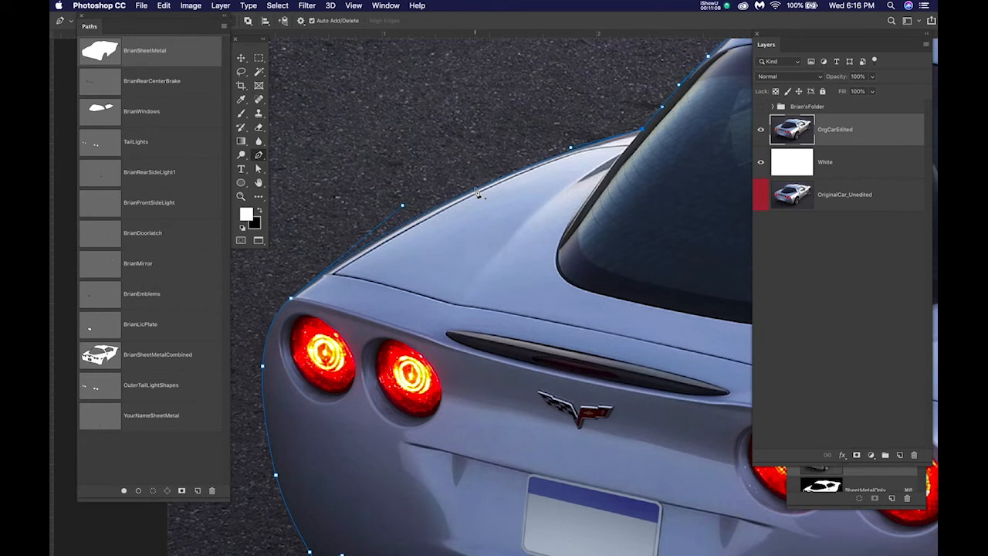
Reselect the YourNameSheetMetal path and resume it from its last anchor point at the bumper's lower corner
{"action": "scroll", "coordinate": [475, 190], "scroll_direction": "down", "scroll_amount": 3}
{"action": "left_click", "coordinate": [185, 419]}
{"action": "key", "text": "space"}
{"action": "left_click_drag", "start_coordinate": [482, 332], "coordinate": [464, 307]}
{"action": "scroll", "coordinate": [553, 312], "scroll_direction": "up", "scroll_amount": 4}
{"action": "key", "text": "space"}
{"action": "left_click_drag", "start_coordinate": [586, 343], "coordinate": [572, 350]}
{"action": "left_click_drag", "start_coordinate": [638, 321], "coordinate": [587, 293]}
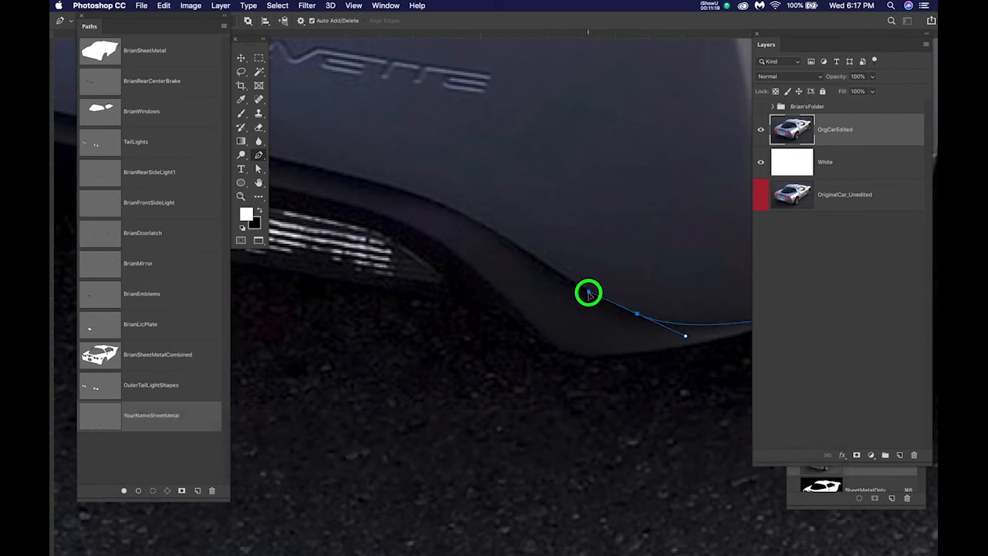
Add two smooth anchor points along the bumper edge above the nearer lower grille and nudge the last one onto the edge
{"action": "left_click_drag", "start_coordinate": [458, 212], "coordinate": [424, 196]}
{"action": "left_click_drag", "start_coordinate": [499, 227], "coordinate": [630, 242]}
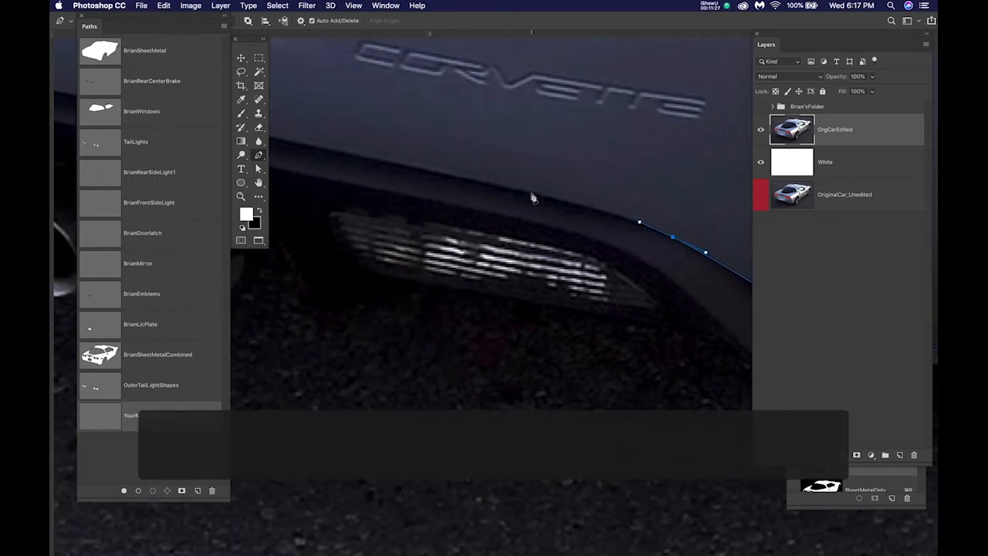
{"action": "left_click_drag", "start_coordinate": [537, 196], "coordinate": [507, 191]}
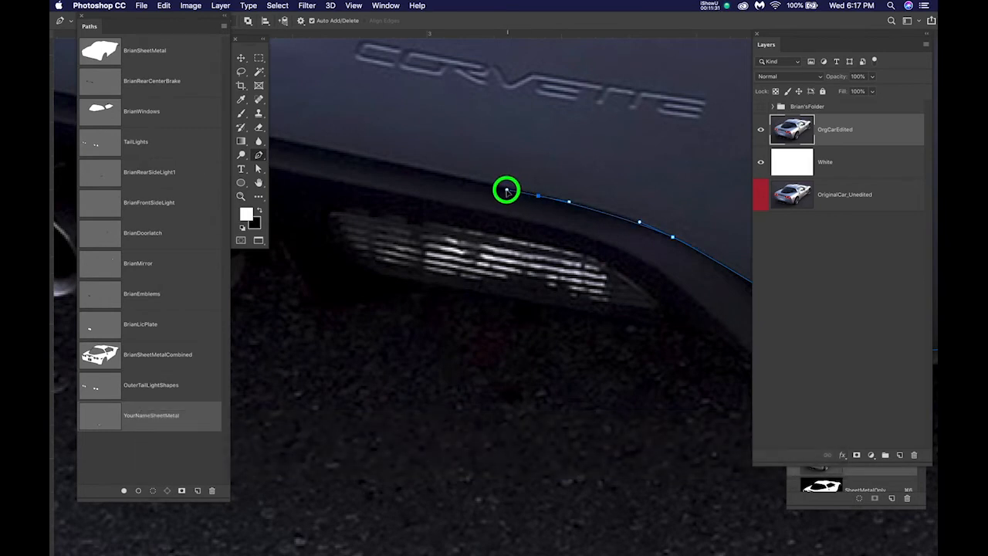
{"action": "scroll", "coordinate": [573, 198], "scroll_direction": "up", "scroll_amount": 5}
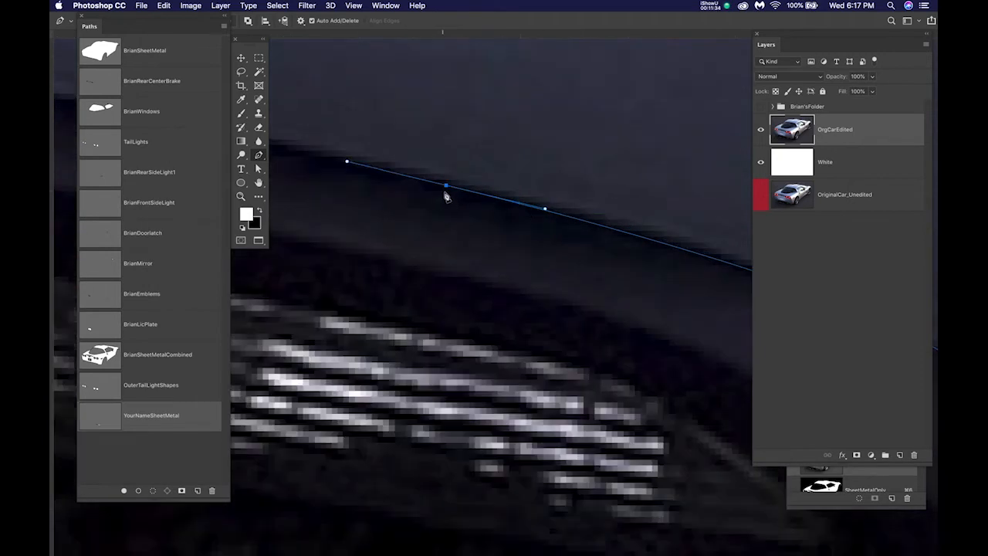
{"action": "left_click_drag", "start_coordinate": [445, 187], "coordinate": [445, 178]}
Check the Snap and Snap To settings without changing them
{"action": "left_click", "coordinate": [353, 5]}
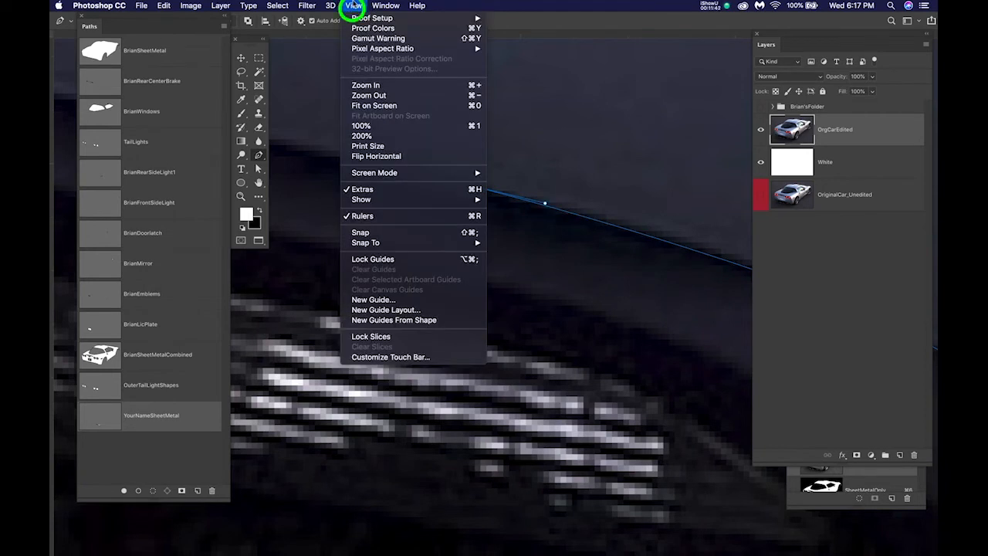
{"action": "mouse_move", "coordinate": [363, 244]}
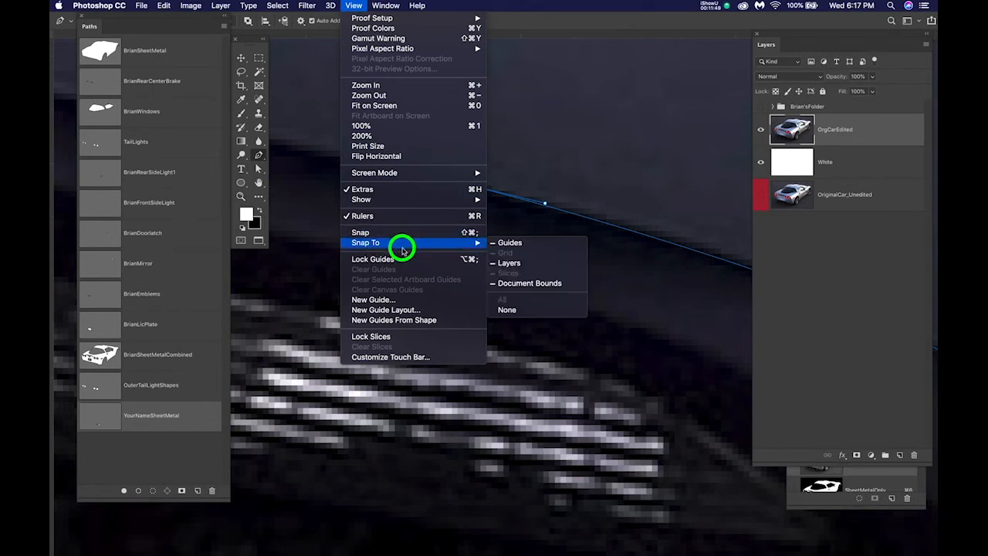
{"action": "left_click", "coordinate": [547, 167]}
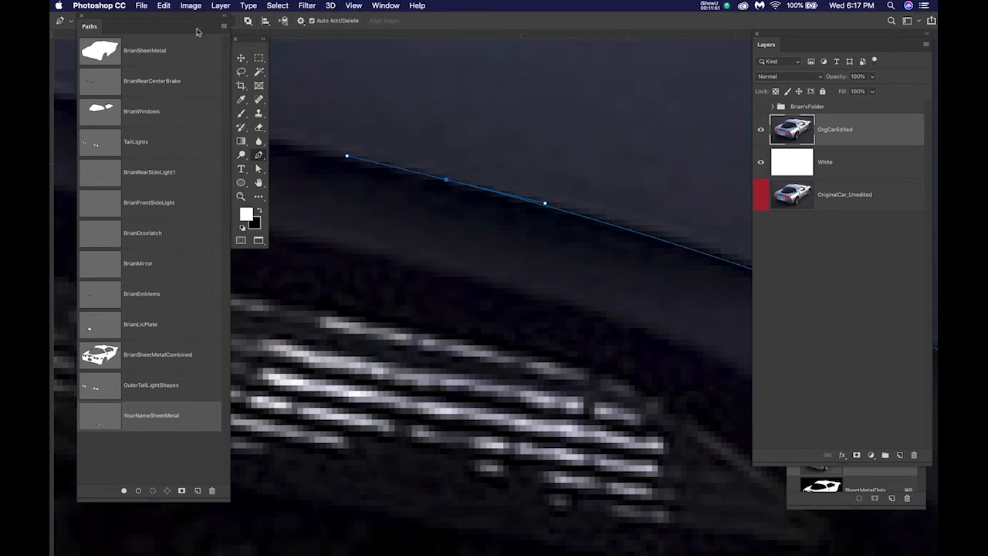
Move the Paths panel clear of the tool options and keep the Pen tool mode set to Path
{"action": "left_click_drag", "start_coordinate": [186, 21], "coordinate": [186, 58]}
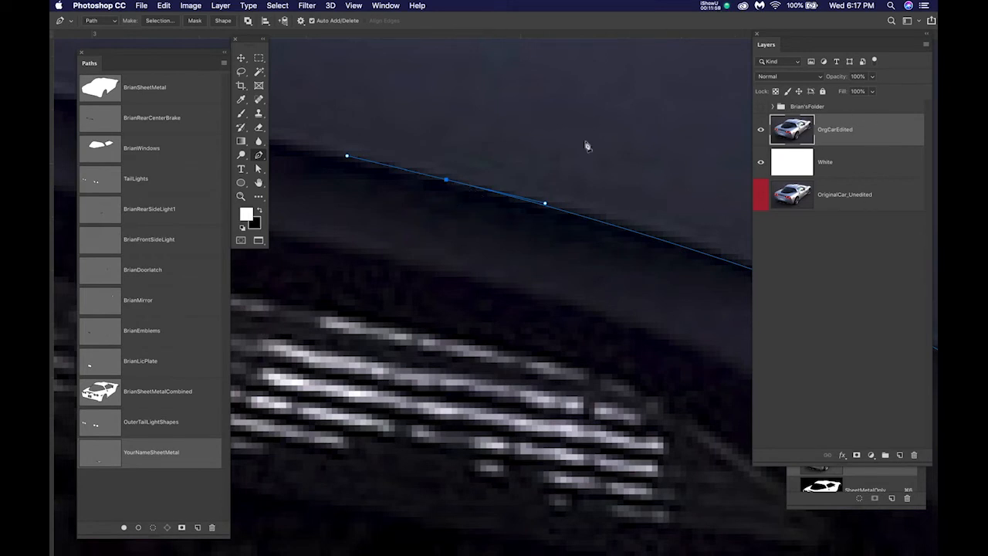
{"action": "left_click", "coordinate": [106, 23]}
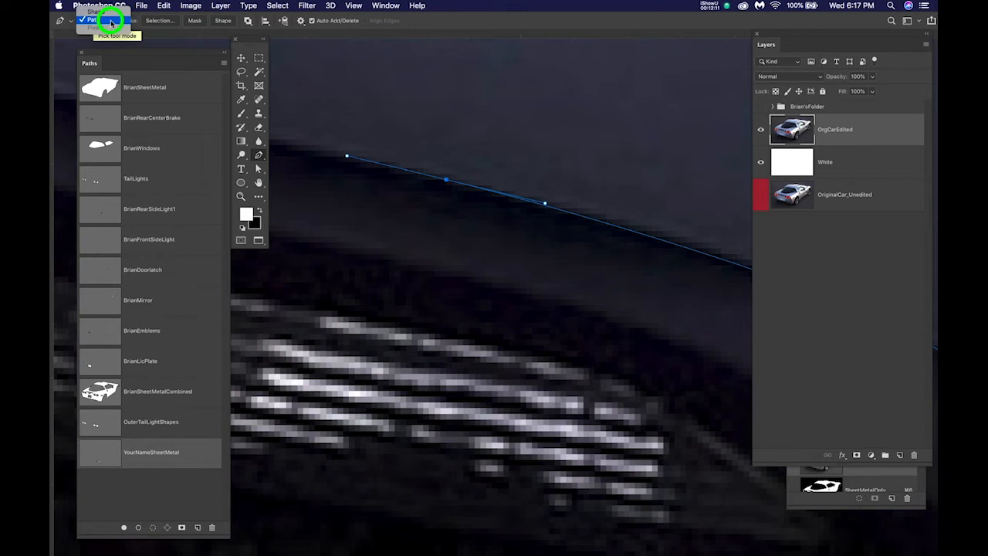
{"action": "left_click", "coordinate": [104, 20]}
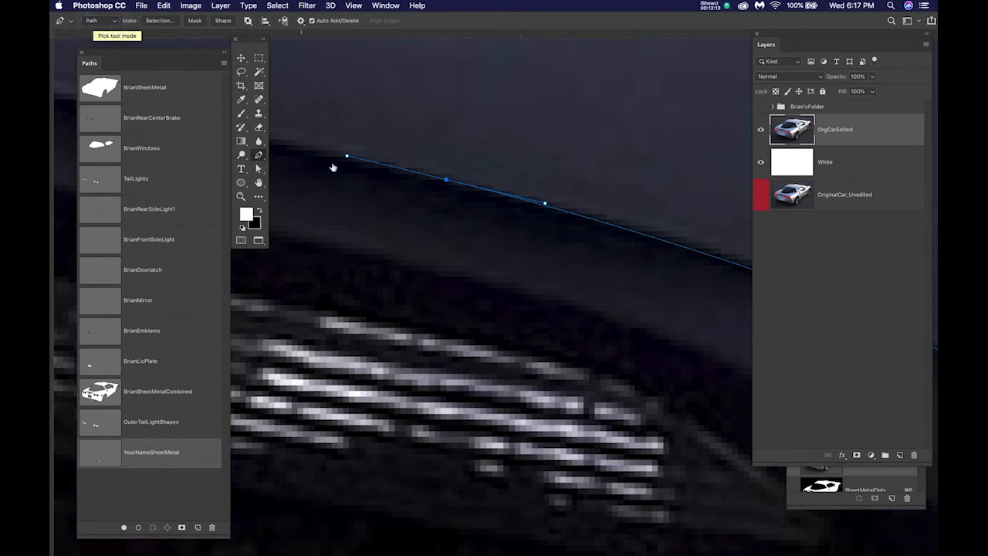
Hide all panels, add another smooth anchor point above the nearer grille, and shift it farther along the bumper edge
{"action": "left_click_drag", "start_coordinate": [419, 221], "coordinate": [532, 256]}
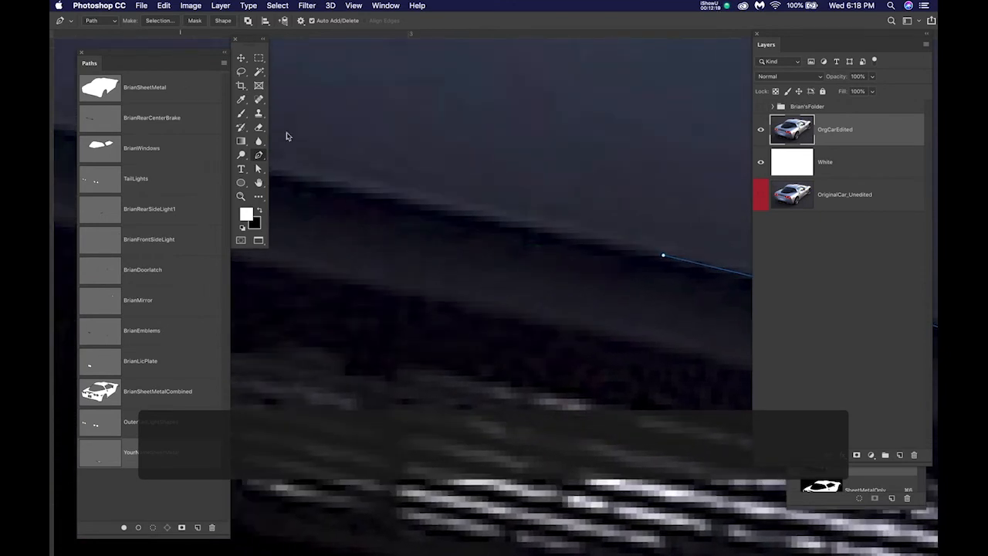
{"action": "key", "text": "Tab"}
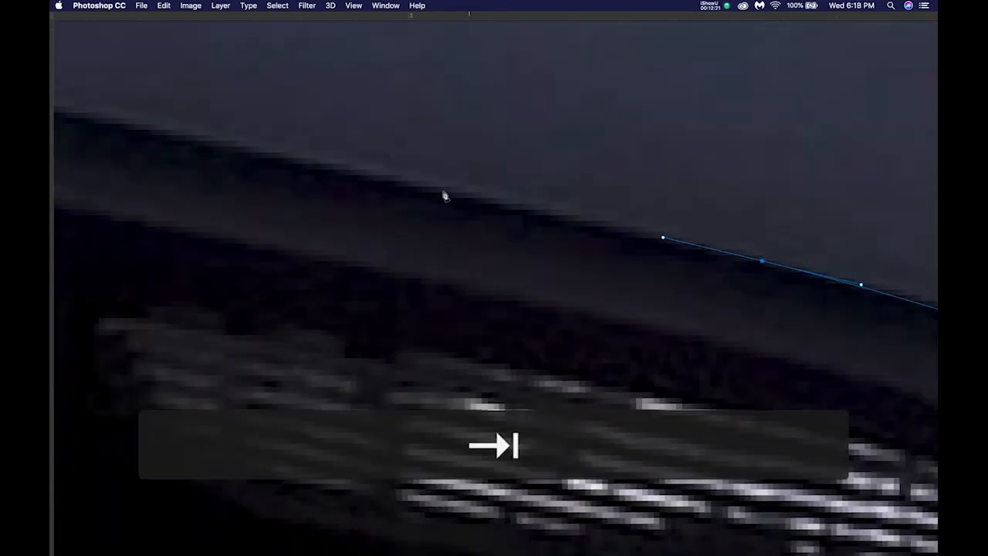
{"action": "left_click_drag", "start_coordinate": [444, 195], "coordinate": [350, 166]}
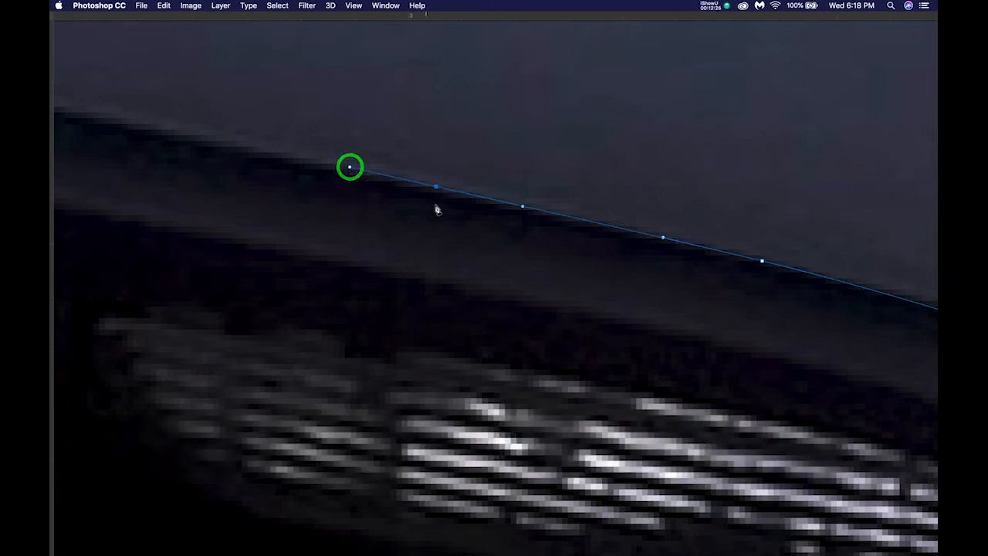
{"action": "left_click_drag", "start_coordinate": [436, 188], "coordinate": [293, 158]}
Add a smooth anchor point beyond the exhaust tips on the bumper edge above the far lower grille
{"action": "key", "text": "space"}
{"action": "left_click_drag", "start_coordinate": [246, 199], "coordinate": [564, 229]}
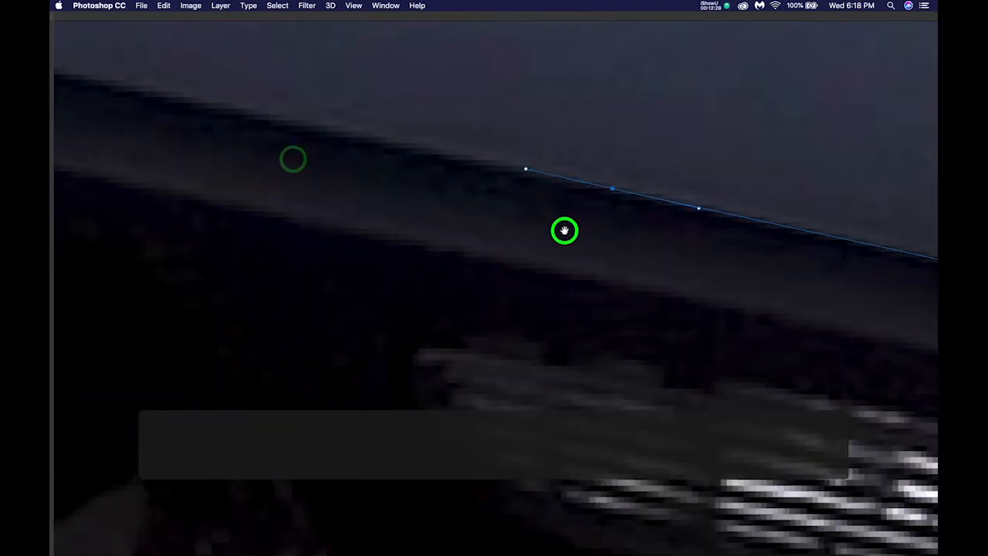
{"action": "scroll", "coordinate": [436, 229], "scroll_direction": "down", "scroll_amount": 3}
{"action": "left_click_drag", "start_coordinate": [336, 226], "coordinate": [695, 275]}
{"action": "scroll", "coordinate": [413, 219], "scroll_direction": "down", "scroll_amount": 2}
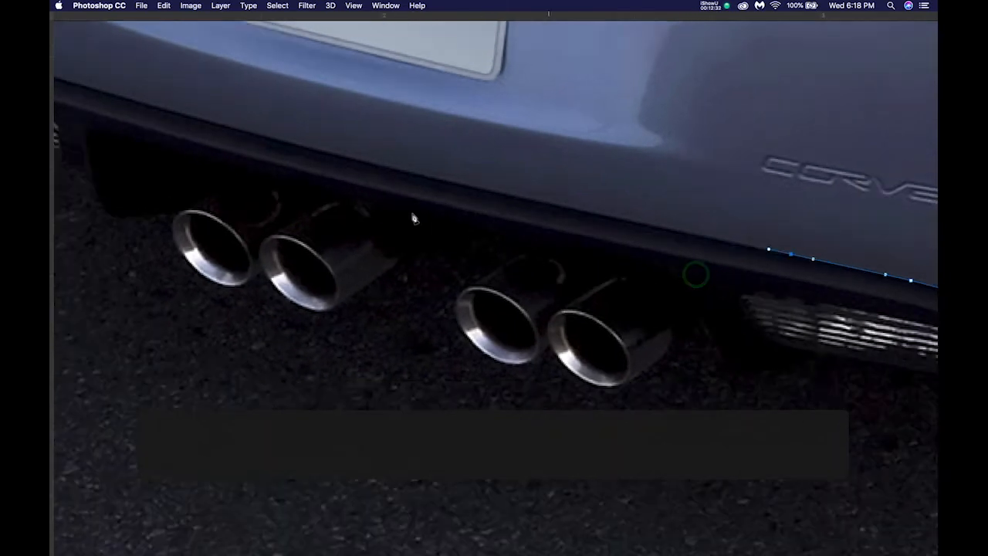
{"action": "left_click_drag", "start_coordinate": [303, 218], "coordinate": [483, 271]}
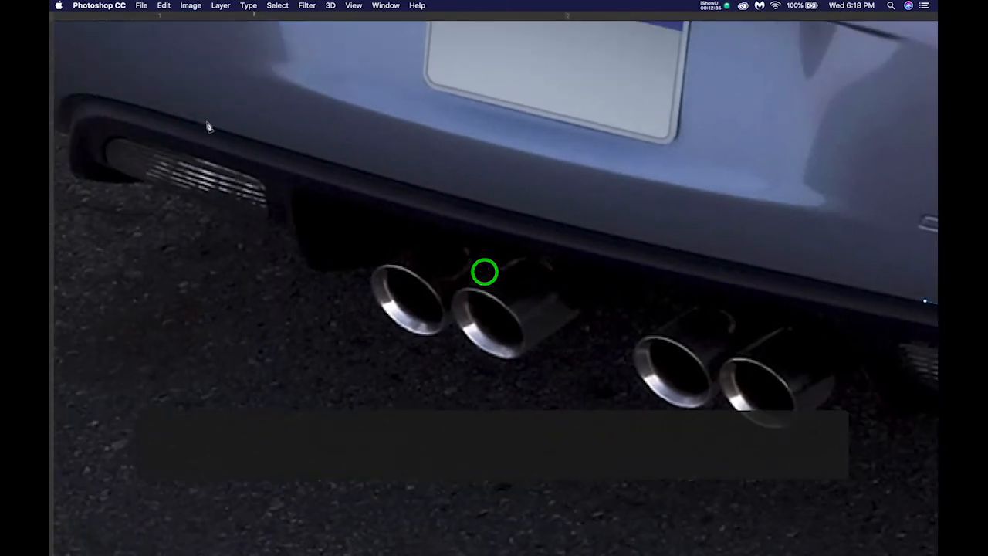
{"action": "left_click_drag", "start_coordinate": [124, 103], "coordinate": [72, 89]}
Lengthen the direction handle at the nearer end of the long bumper segment, undoing the first adjustment and pulling it again
{"action": "left_click_drag", "start_coordinate": [846, 311], "coordinate": [752, 297]}
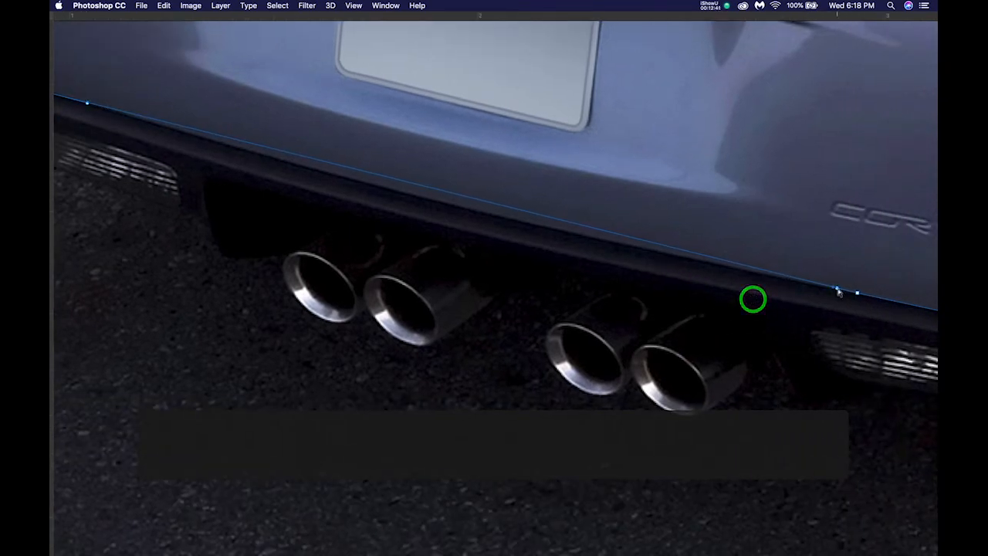
{"action": "left_click_drag", "start_coordinate": [834, 289], "coordinate": [741, 282]}
{"action": "key", "text": "super+z"}
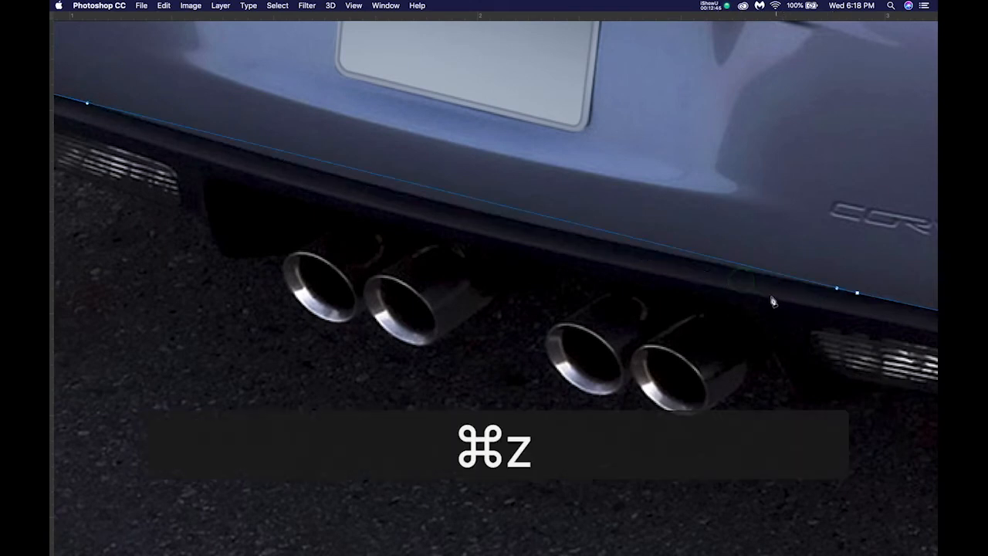
{"action": "left_click_drag", "start_coordinate": [837, 293], "coordinate": [582, 236]}
Add an anchor point to the long segment above the exhaust tips and move it down onto the bumper's lower edge
{"action": "key", "text": "space"}
{"action": "left_click_drag", "start_coordinate": [344, 227], "coordinate": [517, 258]}
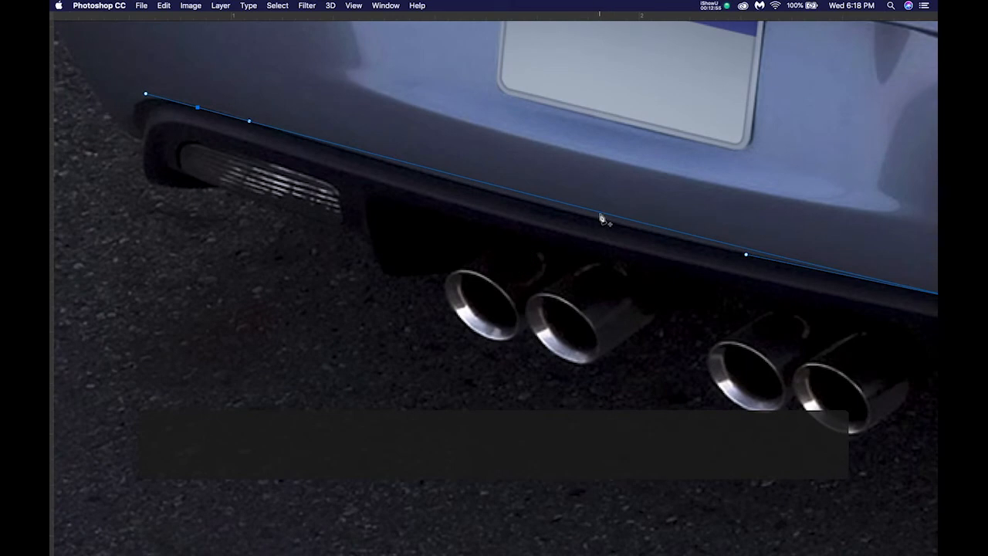
{"action": "left_click", "coordinate": [600, 214]}
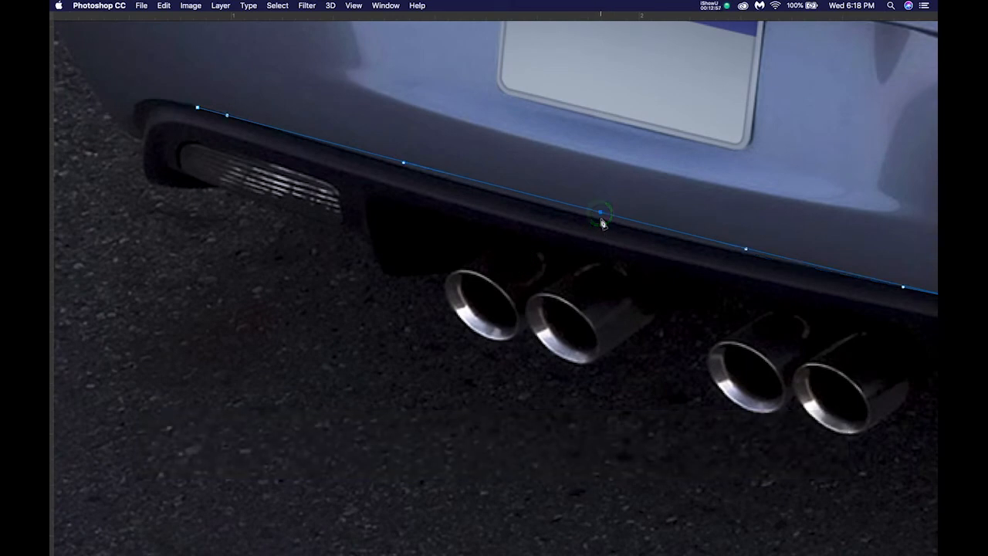
{"action": "left_click_drag", "start_coordinate": [601, 217], "coordinate": [599, 222]}
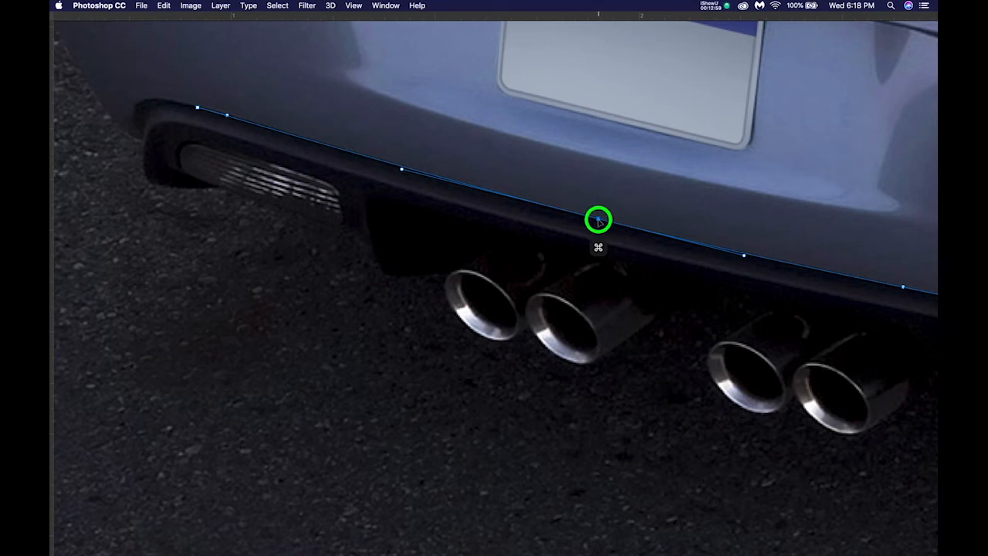
Move the end anchor point above the far lower grille onto the bumper edge and shorten its outgoing direction handle
{"action": "scroll", "coordinate": [162, 106], "scroll_direction": "up", "scroll_amount": 3}
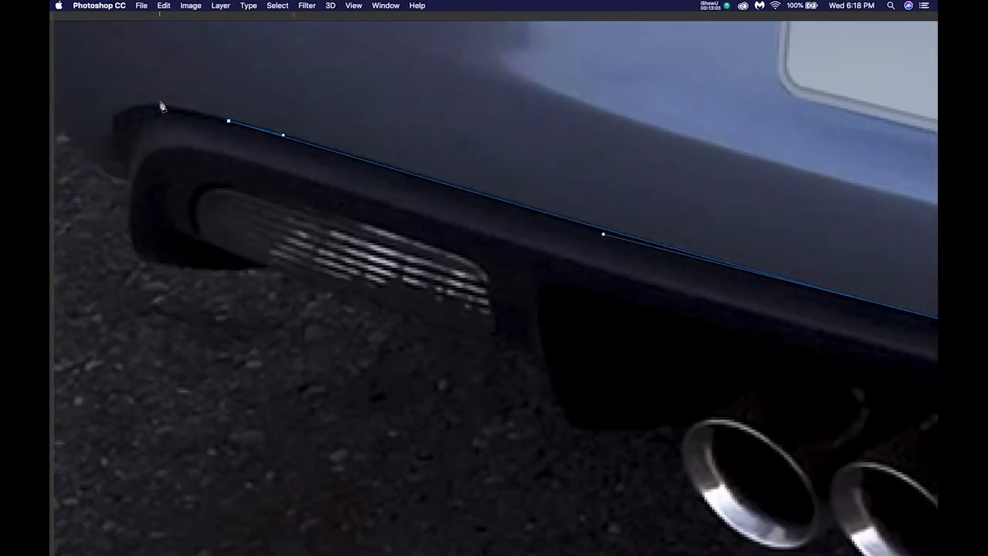
{"action": "scroll", "coordinate": [162, 107], "scroll_direction": "down", "scroll_amount": 5}
{"action": "scroll", "coordinate": [244, 120], "scroll_direction": "up", "scroll_amount": 3}
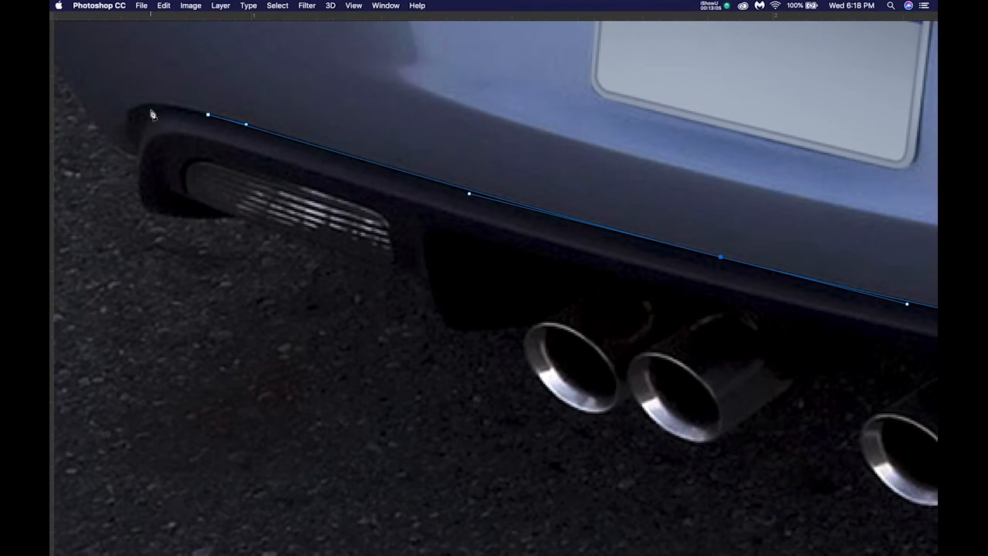
{"action": "scroll", "coordinate": [146, 113], "scroll_direction": "up", "scroll_amount": 2}
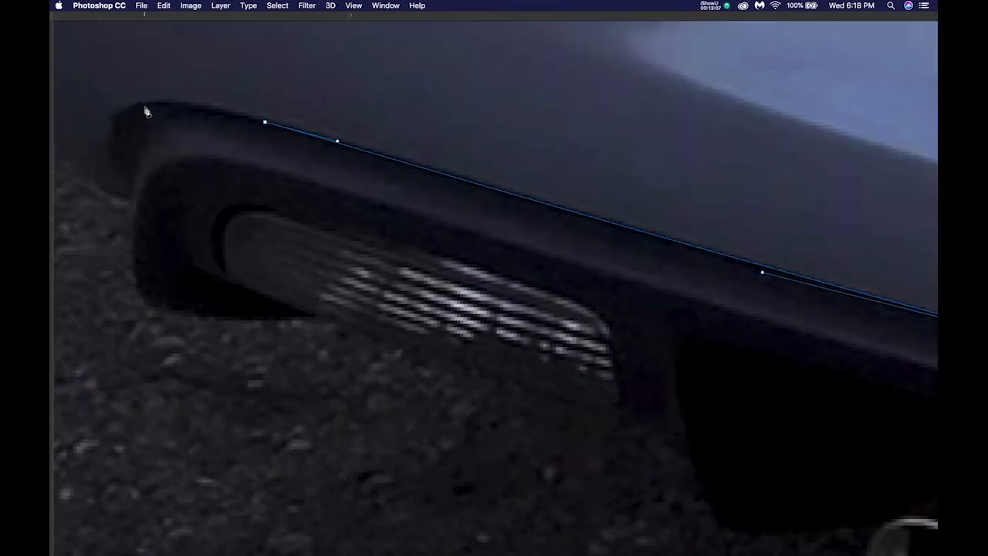
{"action": "left_click_drag", "start_coordinate": [427, 212], "coordinate": [527, 226]}
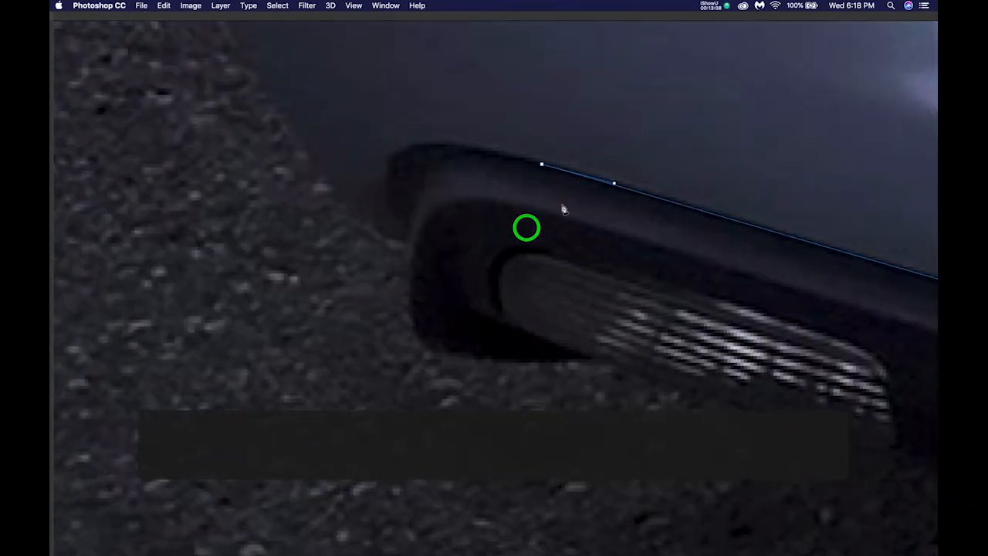
{"action": "left_click", "coordinate": [615, 186], "text": "super"}
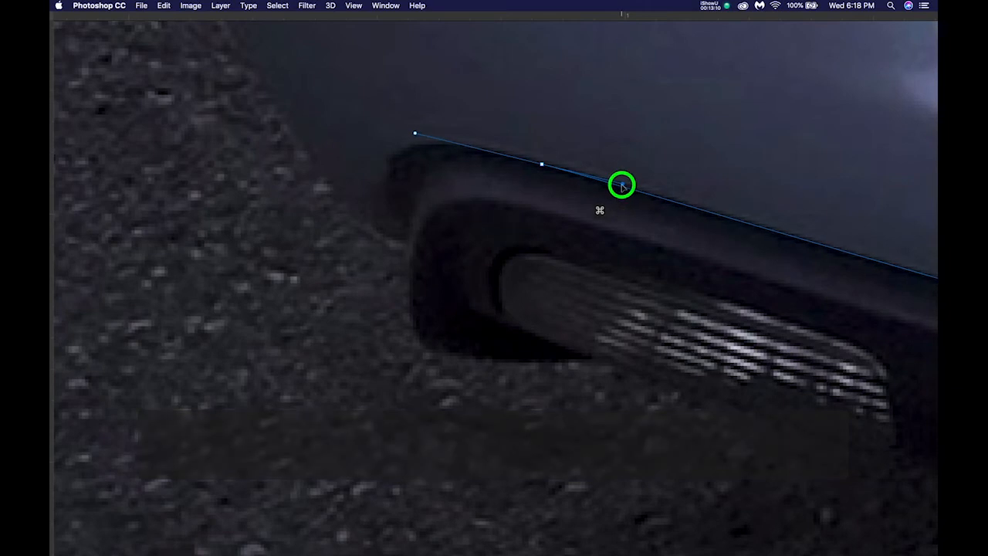
{"action": "left_click_drag", "start_coordinate": [542, 167], "coordinate": [548, 162]}
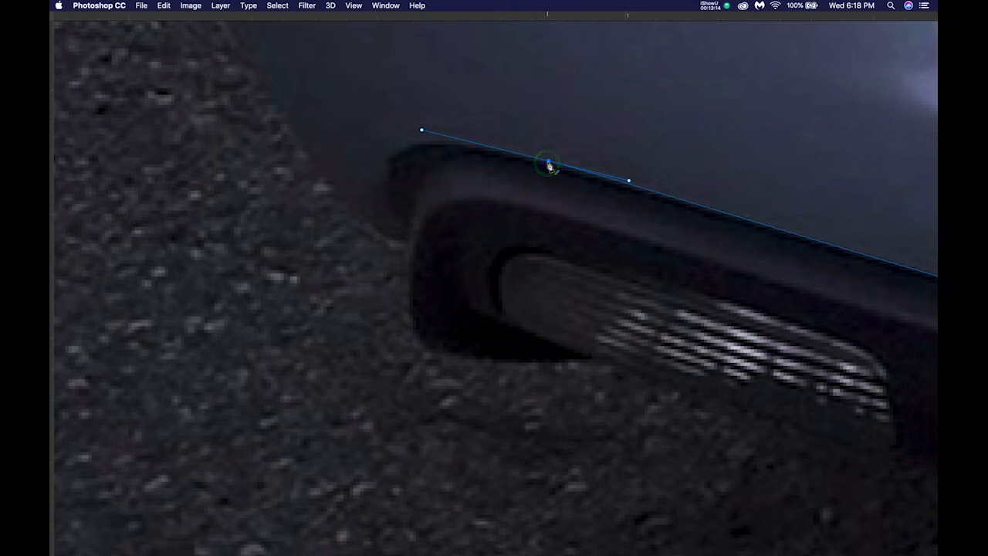
{"action": "left_click_drag", "start_coordinate": [550, 166], "coordinate": [495, 148]}
Trace the rounded far end of the grille surround with two smooth anchor points, shortening the first one's outgoing handle between them
{"action": "left_click_drag", "start_coordinate": [385, 177], "coordinate": [392, 235]}
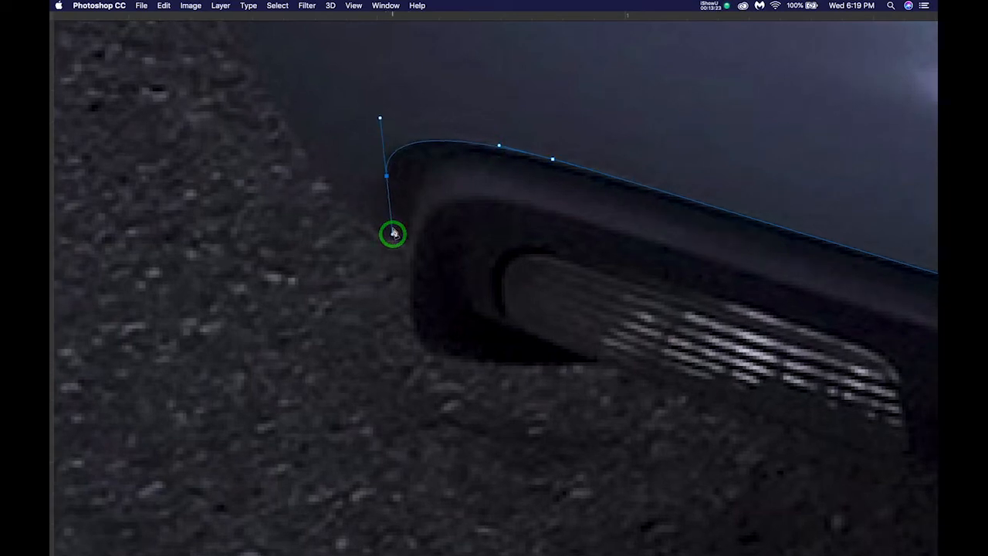
{"action": "scroll", "coordinate": [392, 230], "scroll_direction": "up", "scroll_amount": 4}
{"action": "left_click_drag", "start_coordinate": [452, 159], "coordinate": [474, 261]}
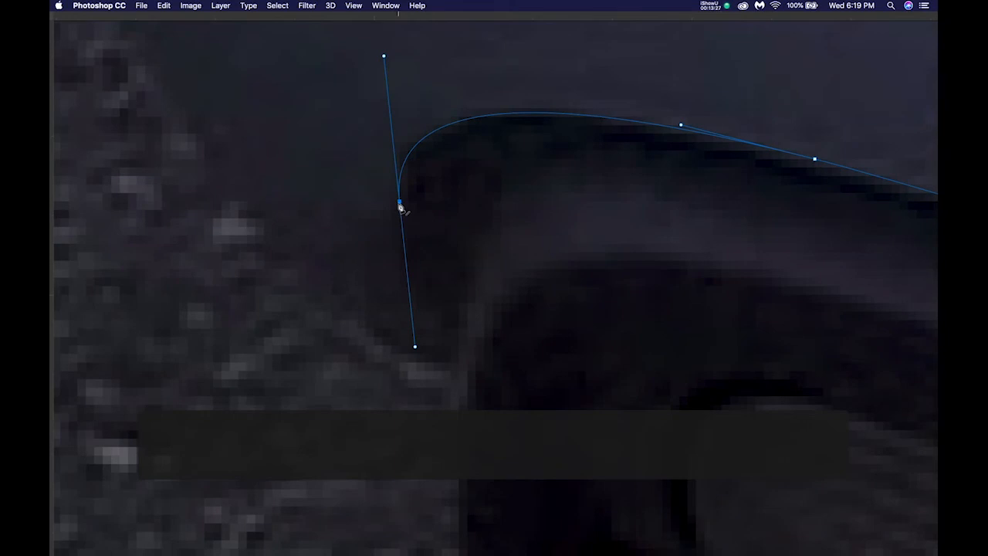
{"action": "left_click_drag", "start_coordinate": [399, 204], "coordinate": [402, 261]}
{"action": "left_click_drag", "start_coordinate": [403, 262], "coordinate": [404, 260]}
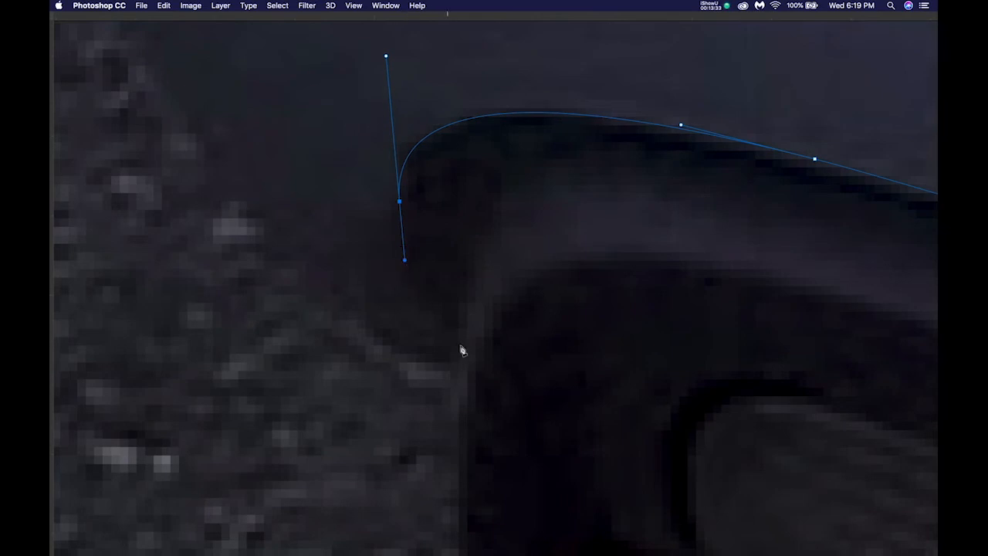
{"action": "left_click_drag", "start_coordinate": [458, 338], "coordinate": [488, 369]}
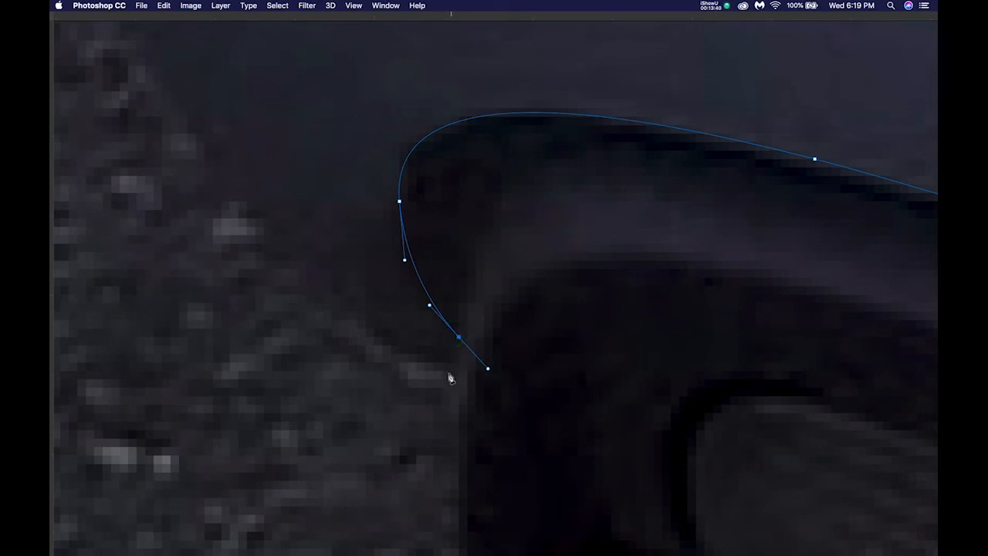
{"action": "scroll", "coordinate": [435, 349], "scroll_direction": "down", "scroll_amount": 3}
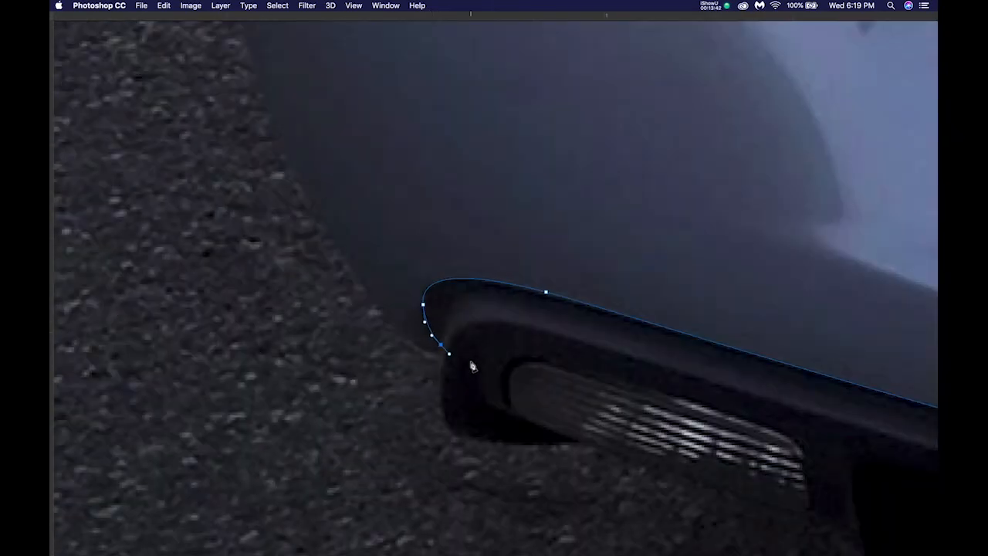
{"action": "scroll", "coordinate": [446, 356], "scroll_direction": "up", "scroll_amount": 5}
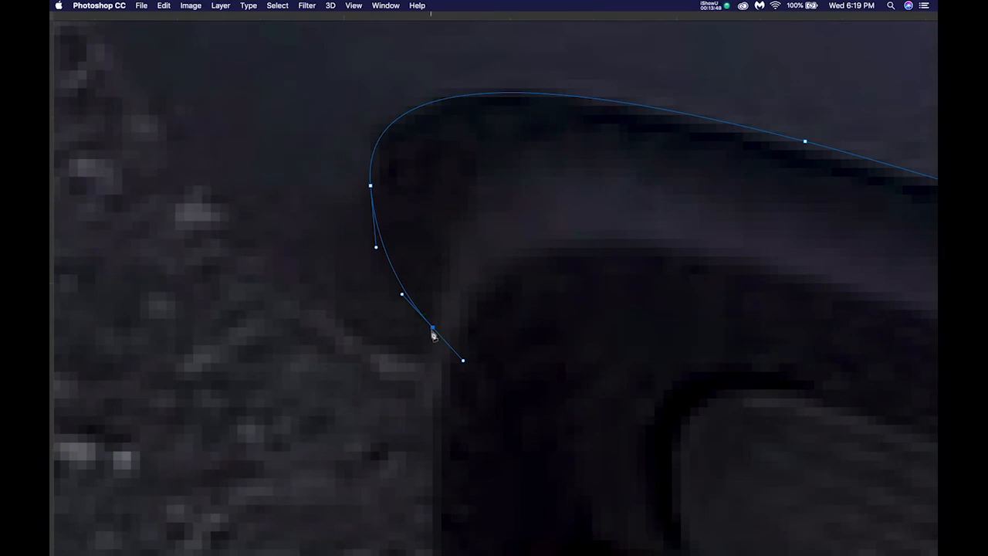
{"action": "left_click", "coordinate": [431, 337], "text": "alt"}
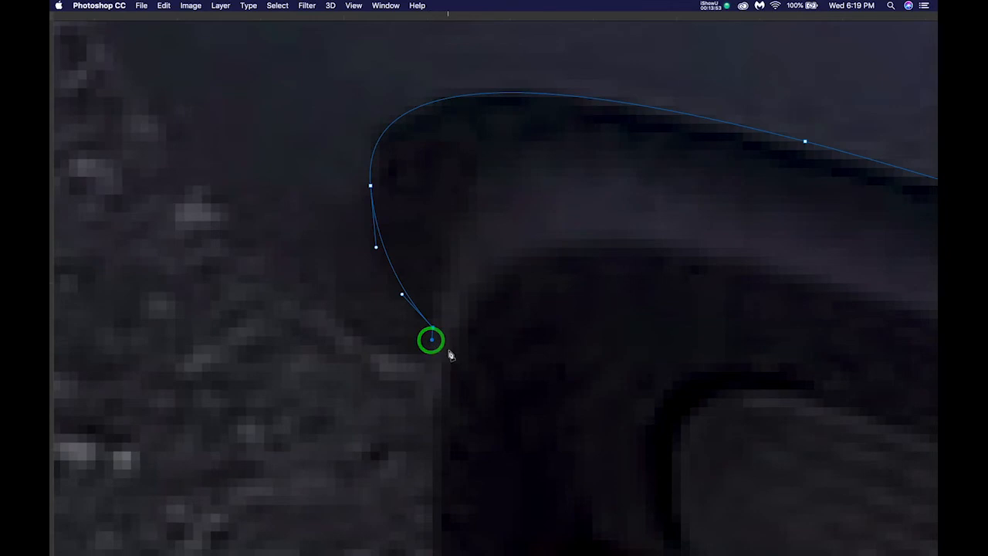
{"action": "key", "text": "super+z"}
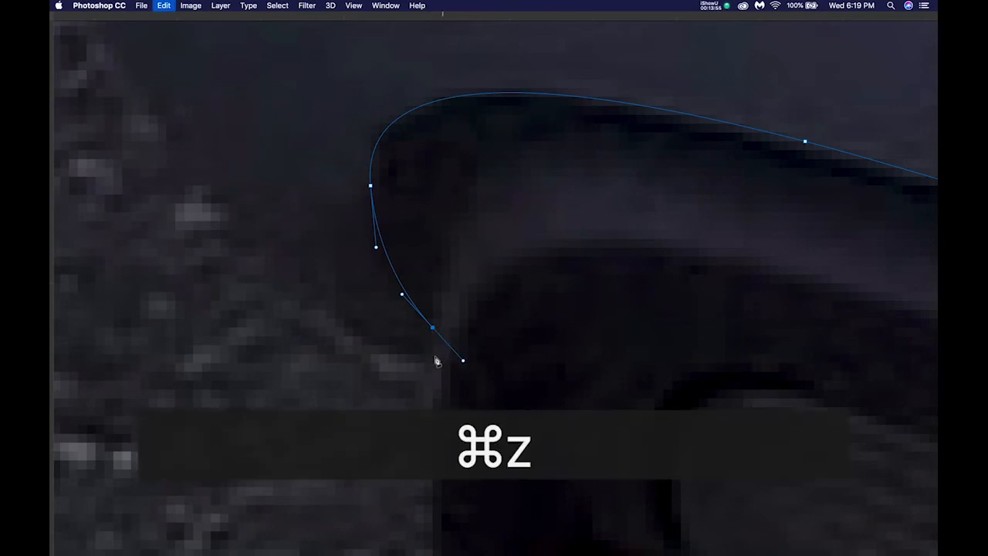
{"action": "scroll", "coordinate": [431, 356], "scroll_direction": "up", "scroll_amount": 3}
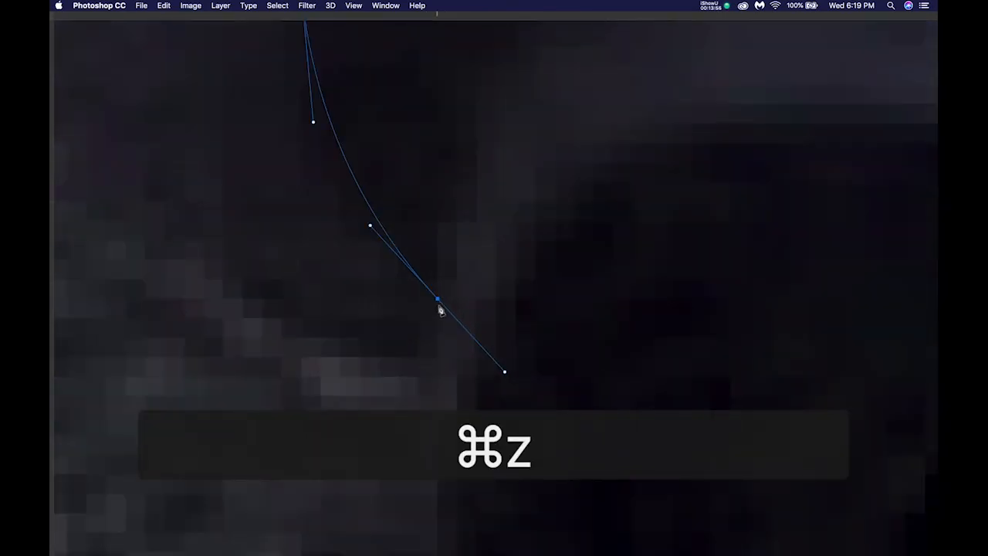
{"action": "left_click", "coordinate": [432, 354]}
{"action": "left_click_drag", "start_coordinate": [432, 354], "coordinate": [421, 354]}
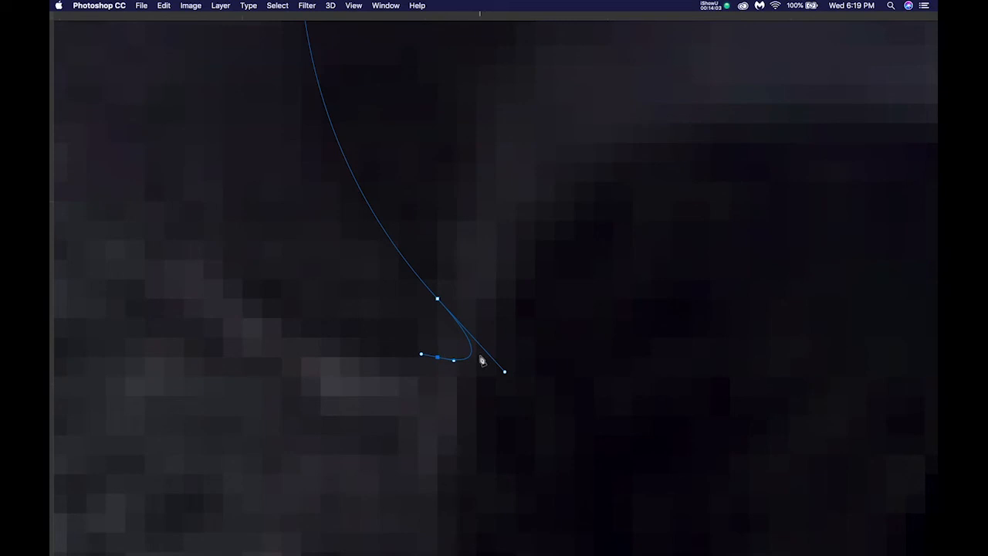
{"action": "key", "text": "super+z"}
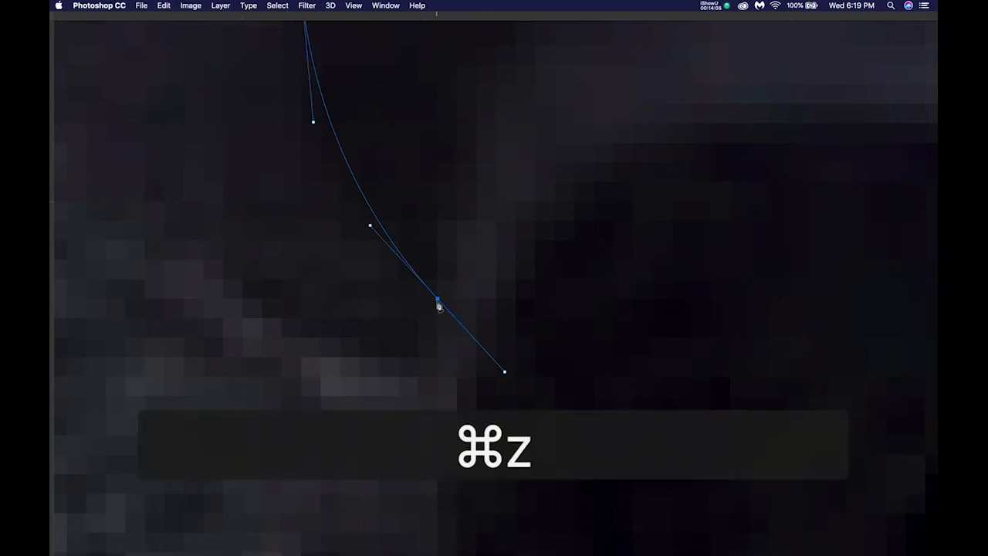
{"action": "left_click_drag", "start_coordinate": [438, 304], "coordinate": [441, 352]}
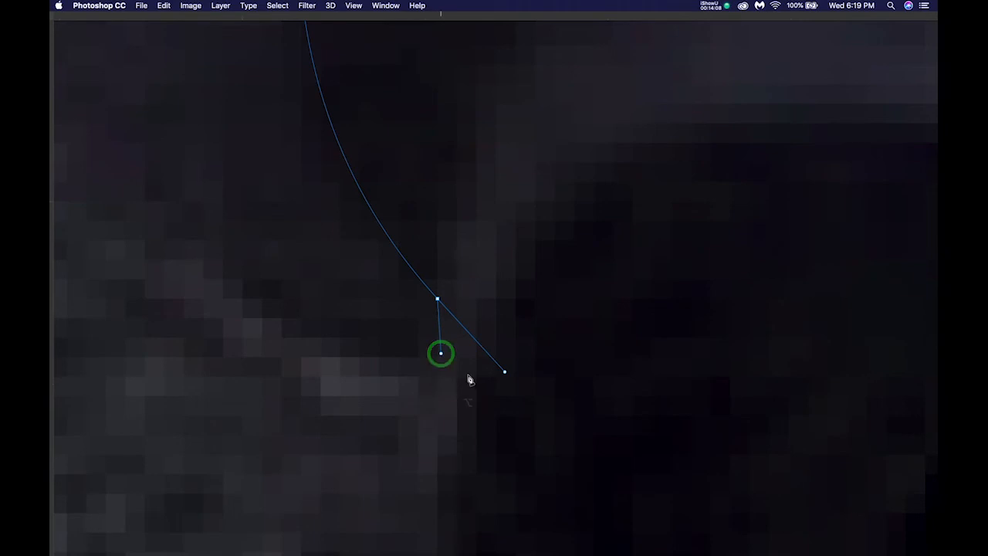
{"action": "key", "text": "super+z"}
Redirect the last anchor point's outgoing handle straight down and place a corner point just below it, where the bumper meets the grille surround
{"action": "scroll", "coordinate": [473, 373], "scroll_direction": "down", "scroll_amount": 3}
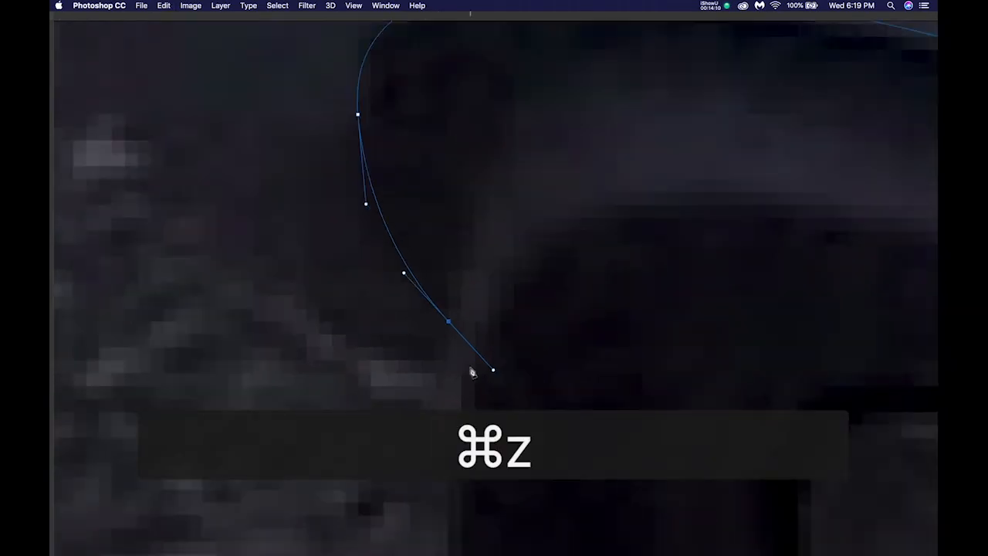
{"action": "scroll", "coordinate": [472, 373], "scroll_direction": "down", "scroll_amount": 2}
{"action": "scroll", "coordinate": [455, 355], "scroll_direction": "up", "scroll_amount": 4}
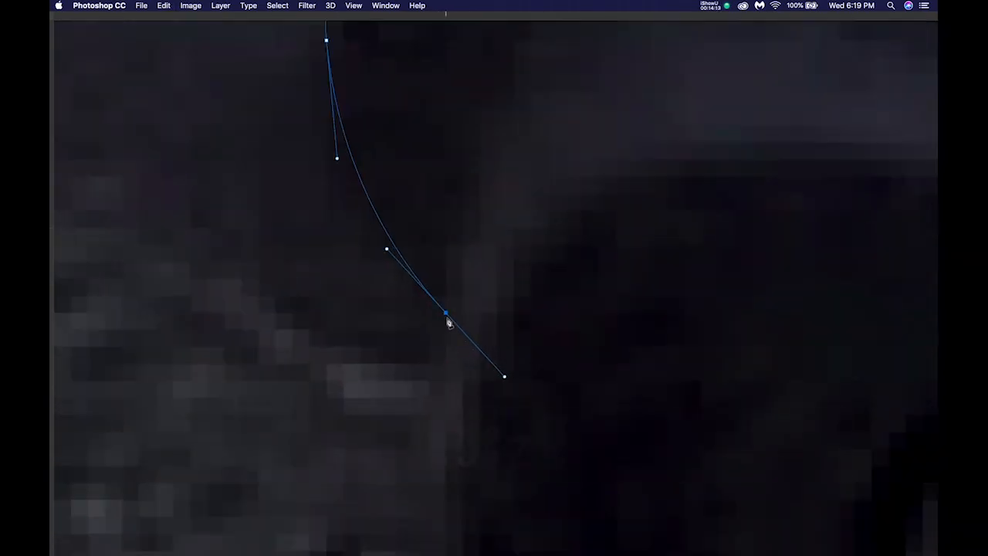
{"action": "mouse_move", "coordinate": [448, 319]}
{"action": "left_mouse_down"}
{"action": "mouse_move", "coordinate": [436, 340]}
{"action": "mouse_move", "coordinate": [446, 334]}
{"action": "left_mouse_up"}
{"action": "left_click", "coordinate": [442, 380]}
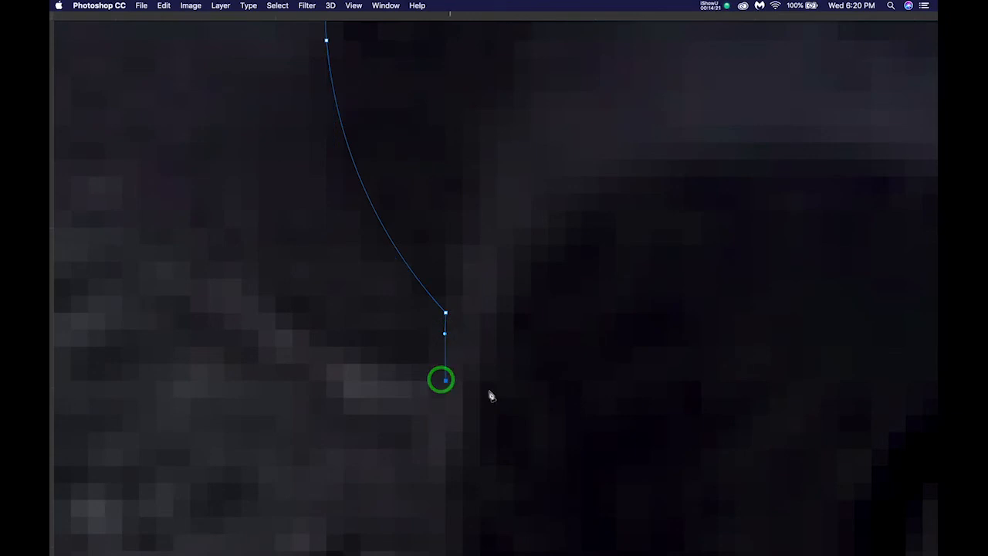
Continue the path from the grille surround up the lower part of the bumper's far edge with smooth anchor points
{"action": "scroll", "coordinate": [489, 392], "scroll_direction": "down", "scroll_amount": 3}
{"action": "left_click_drag", "start_coordinate": [473, 386], "coordinate": [391, 363]}
{"action": "left_click_drag", "start_coordinate": [282, 280], "coordinate": [371, 382]}
{"action": "left_click_drag", "start_coordinate": [384, 333], "coordinate": [531, 452]}
{"action": "left_click_drag", "start_coordinate": [397, 272], "coordinate": [484, 448]}
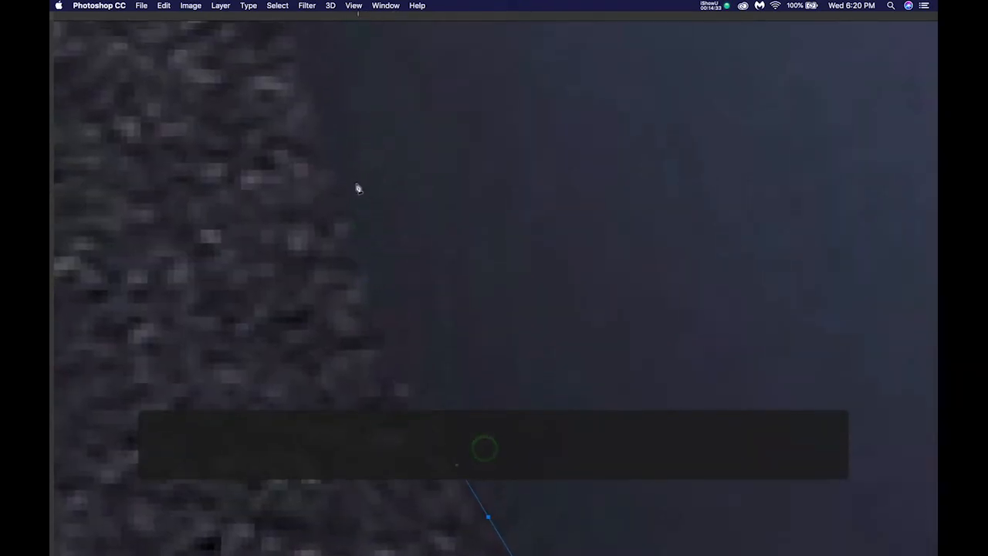
{"action": "scroll", "coordinate": [459, 280], "scroll_direction": "down", "scroll_amount": 3}
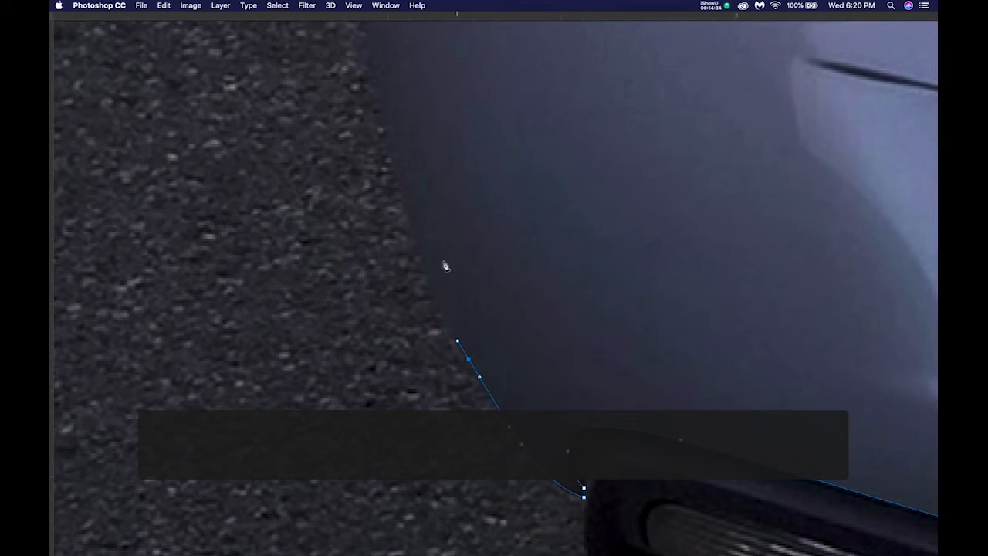
Extend the outline up the bumper's far side with smooth anchor points, ending beside the upper part of the outer taillight
{"action": "left_click_drag", "start_coordinate": [421, 254], "coordinate": [403, 203]}
{"action": "left_click_drag", "start_coordinate": [415, 267], "coordinate": [421, 360]}
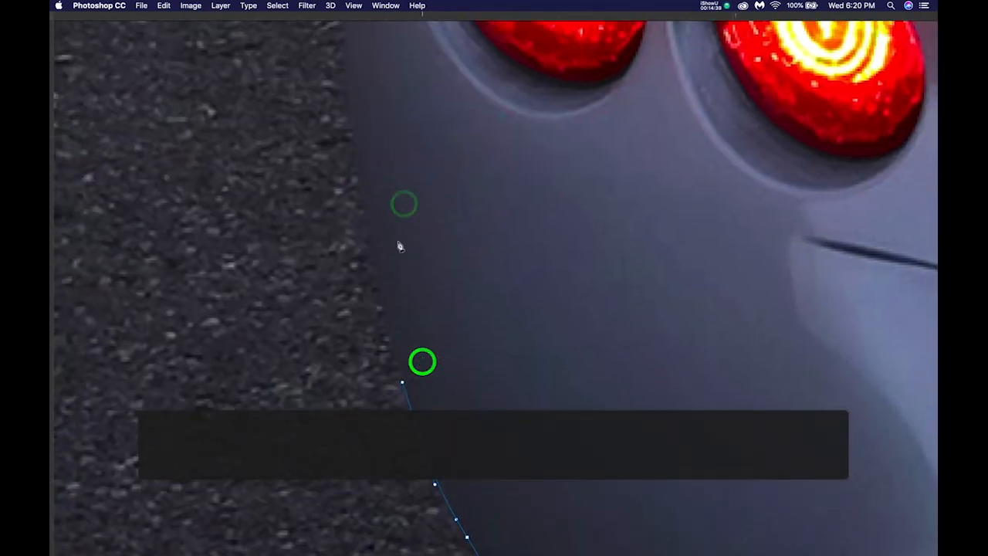
{"action": "left_click_drag", "start_coordinate": [366, 219], "coordinate": [399, 335]}
{"action": "left_click_drag", "start_coordinate": [353, 205], "coordinate": [352, 144]}
{"action": "left_click_drag", "start_coordinate": [406, 190], "coordinate": [378, 359]}
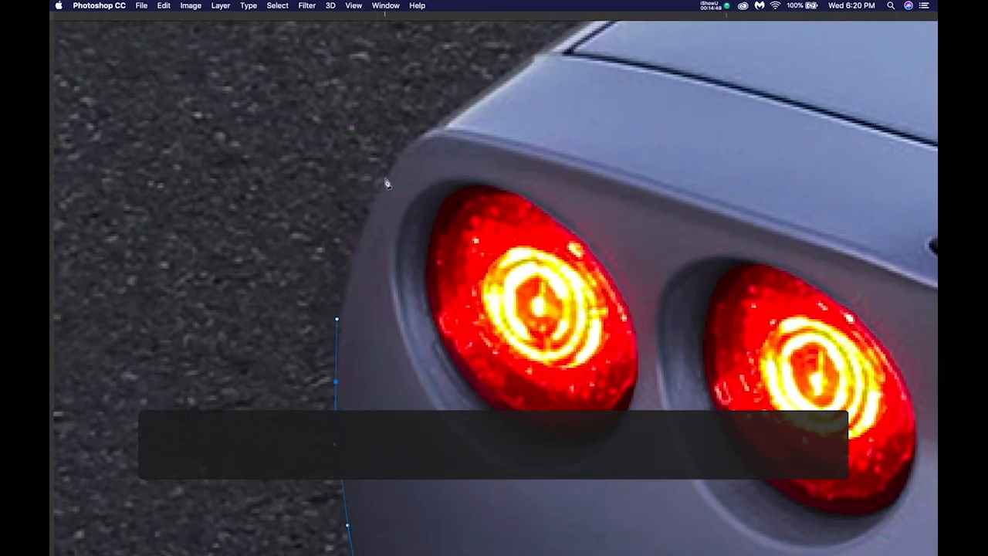
{"action": "left_click_drag", "start_coordinate": [386, 176], "coordinate": [415, 132]}
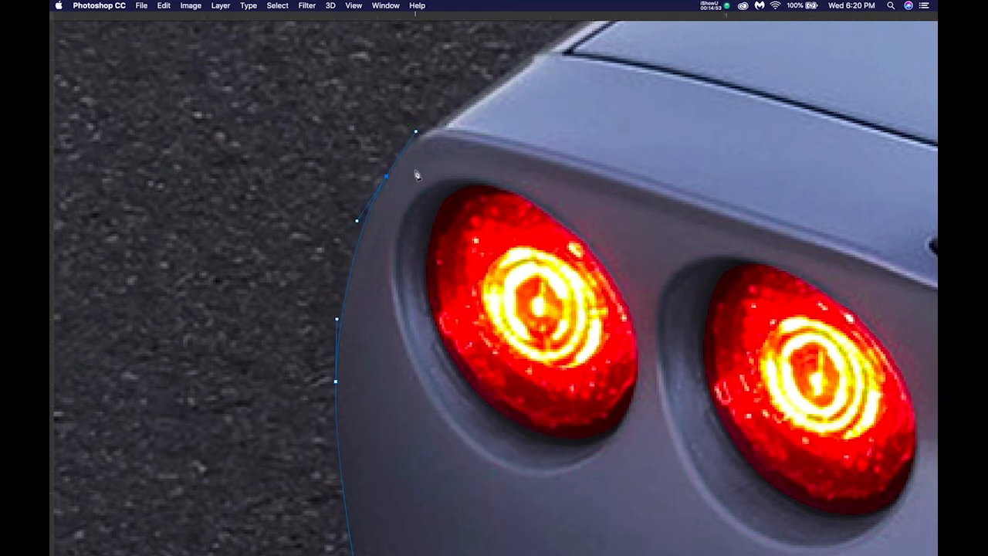
Shorten the outgoing handle beside the outer taillight and extend the path around the fender corner to a smooth point at the panel seam
{"action": "scroll", "coordinate": [416, 171], "scroll_direction": "up", "scroll_amount": 5}
{"action": "left_click_drag", "start_coordinate": [390, 194], "coordinate": [368, 233]}
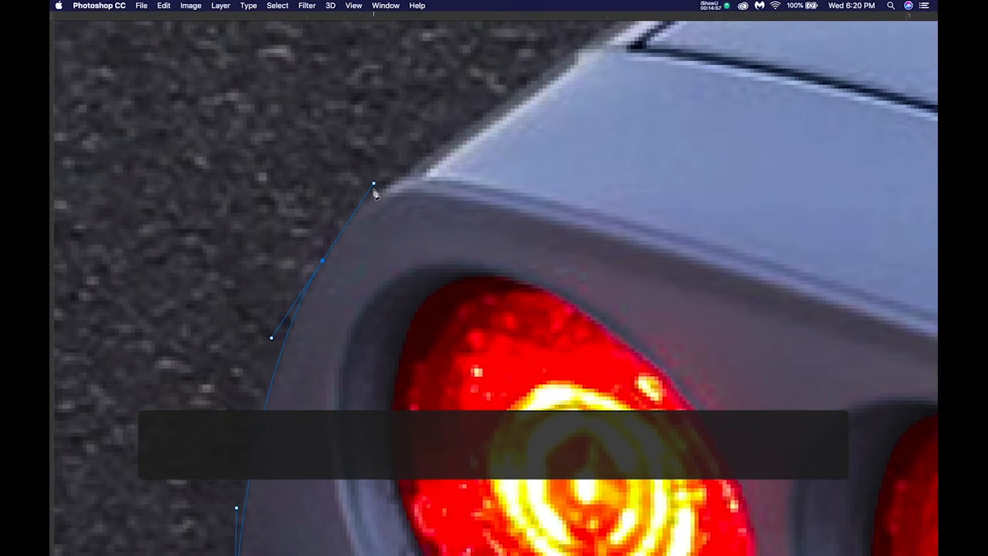
{"action": "left_click_drag", "start_coordinate": [373, 185], "coordinate": [354, 212]}
{"action": "left_click_drag", "start_coordinate": [405, 172], "coordinate": [340, 362]}
{"action": "key", "text": "space"}
{"action": "left_click_drag", "start_coordinate": [467, 238], "coordinate": [509, 209]}
Add a smooth anchor point where the rear fender meets the window and lengthen the handles at both segment ends to fit the fender's curve
{"action": "key", "text": "space"}
{"action": "left_click_drag", "start_coordinate": [599, 210], "coordinate": [367, 373]}
{"action": "scroll", "coordinate": [519, 312], "scroll_direction": "down", "scroll_amount": 5}
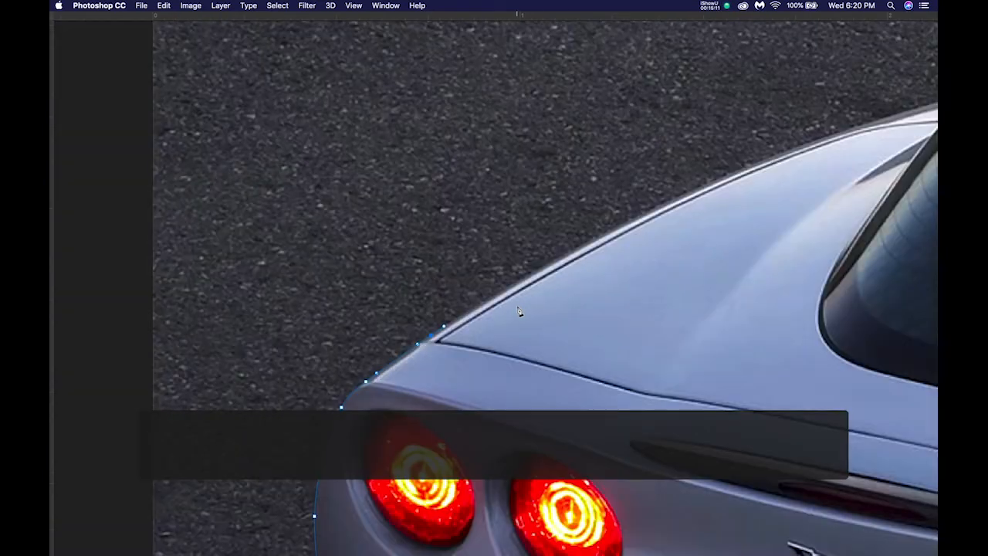
{"action": "left_click_drag", "start_coordinate": [634, 290], "coordinate": [486, 330]}
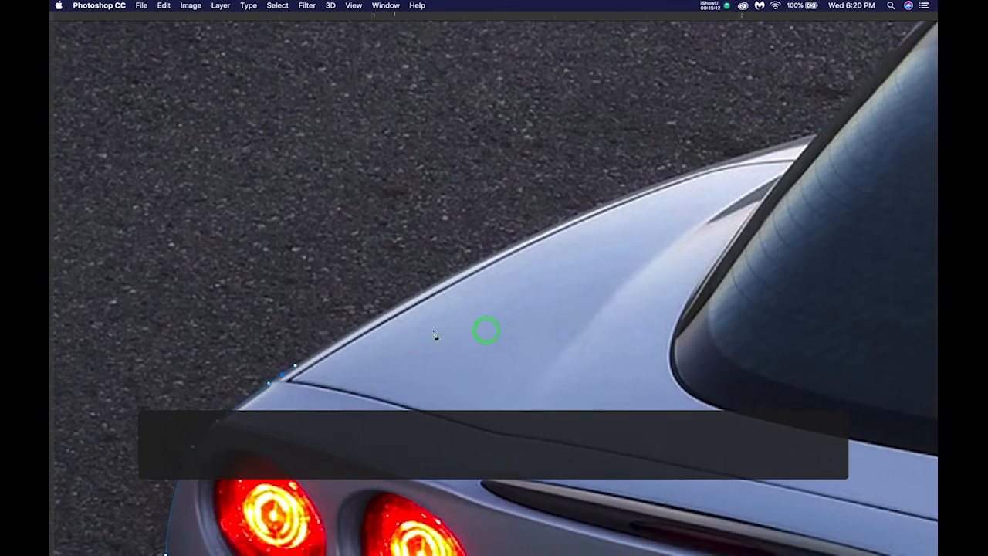
{"action": "left_click_drag", "start_coordinate": [816, 133], "coordinate": [864, 118]}
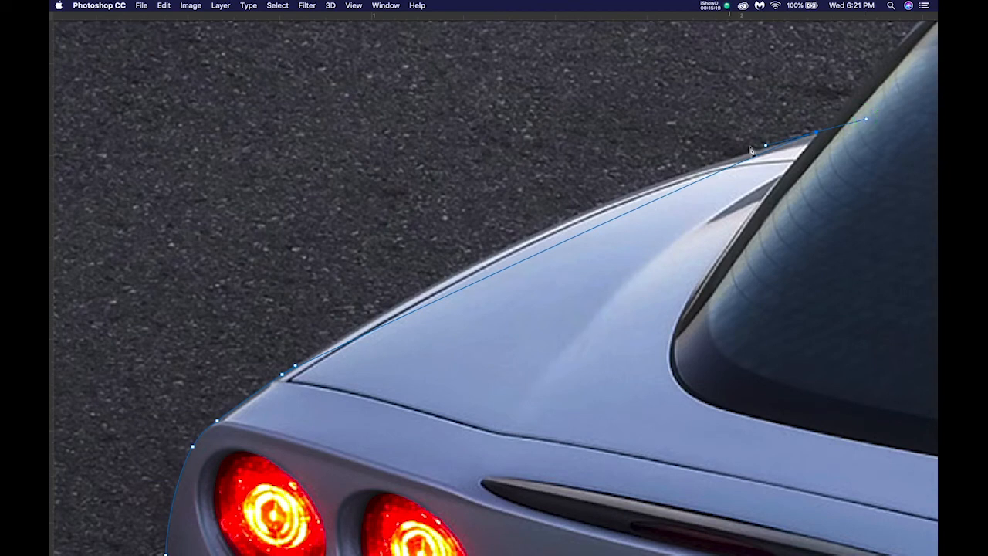
{"action": "left_click_drag", "start_coordinate": [767, 148], "coordinate": [572, 196]}
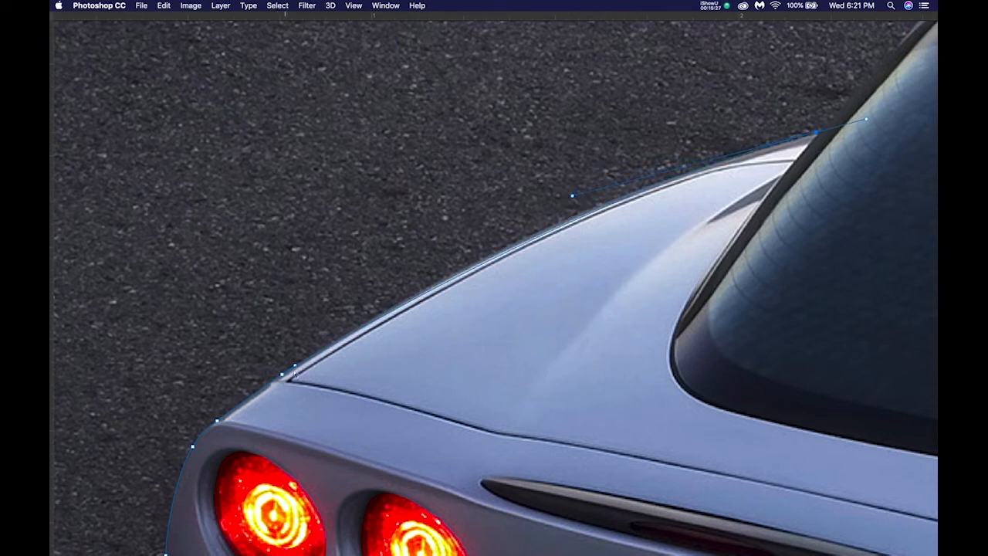
{"action": "left_click_drag", "start_coordinate": [295, 368], "coordinate": [338, 331]}
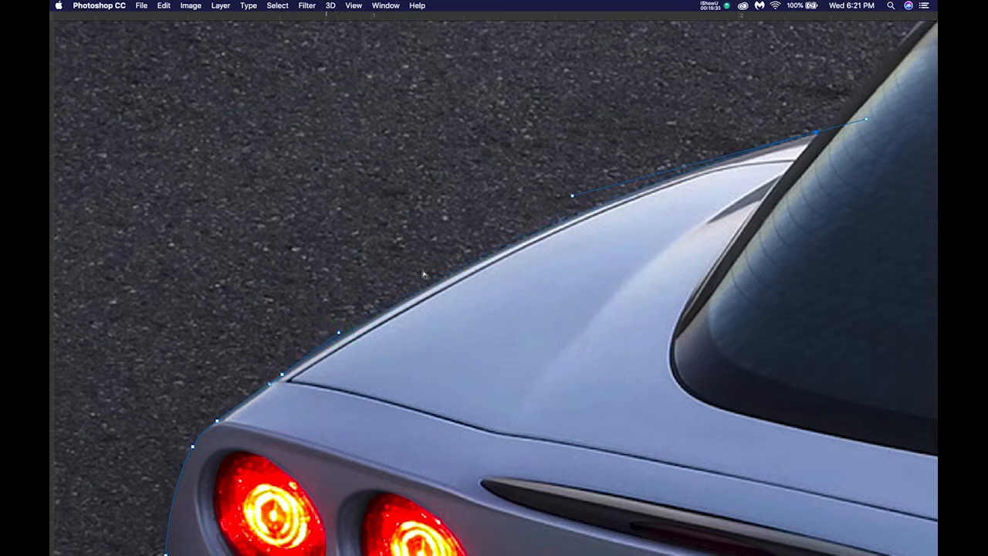
Show all the hidden panels again
{"action": "left_click_drag", "start_coordinate": [732, 214], "coordinate": [351, 412]}
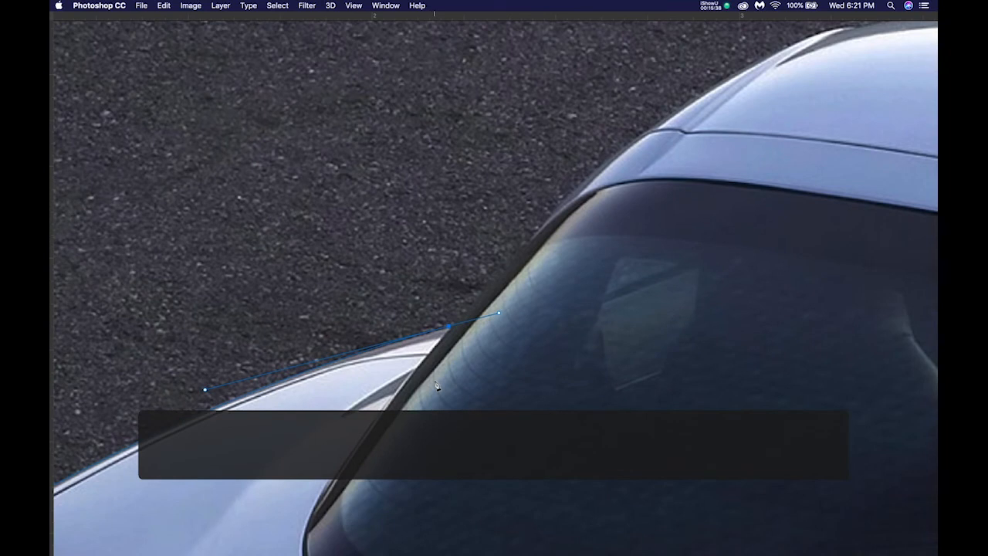
{"action": "scroll", "coordinate": [436, 386], "scroll_direction": "down", "scroll_amount": 6}
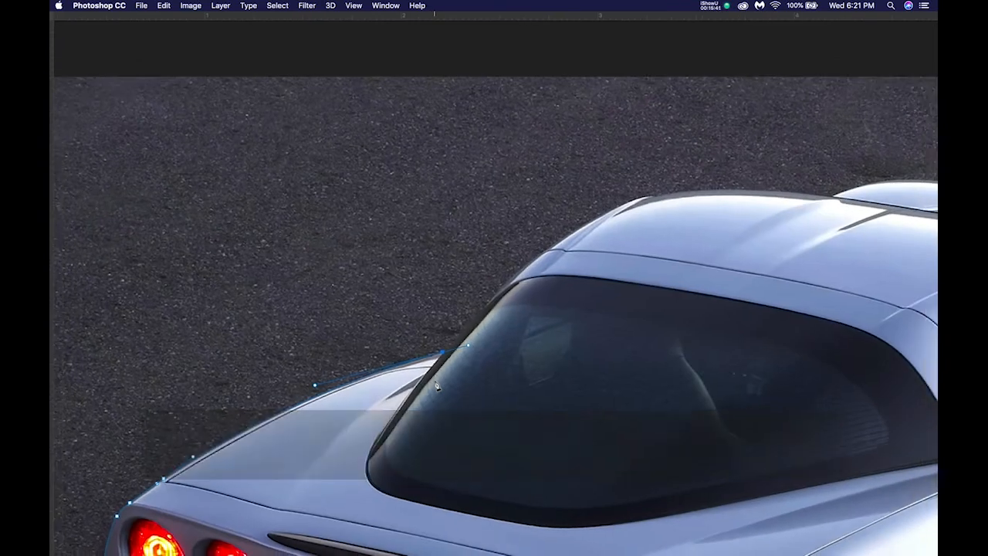
{"action": "scroll", "coordinate": [436, 386], "scroll_direction": "down", "scroll_amount": 1}
{"action": "key", "text": "Tab"}
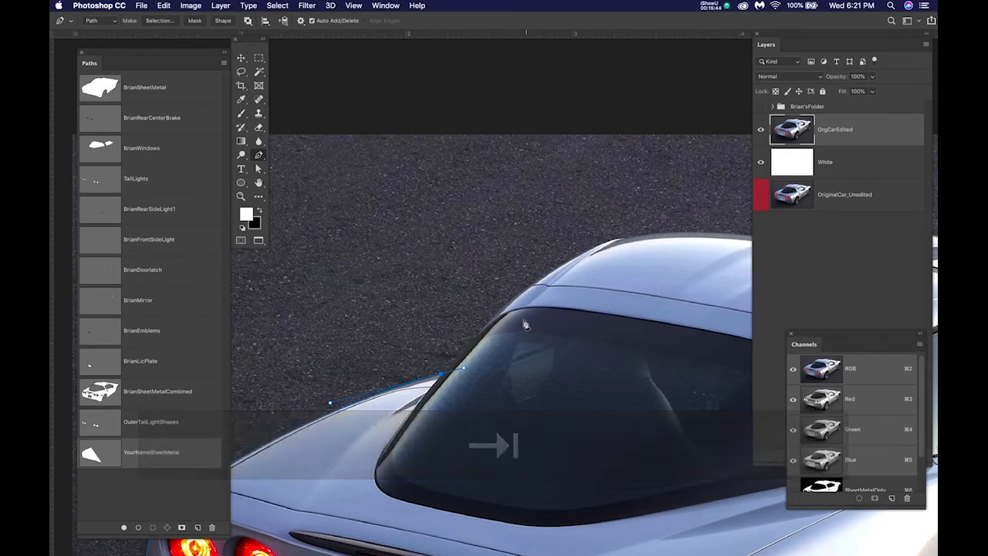
Nudge the anchor point where the rear fender meets the window and redirect its outgoing handle up along the window frame
{"action": "scroll", "coordinate": [520, 327], "scroll_direction": "up", "scroll_amount": 3}
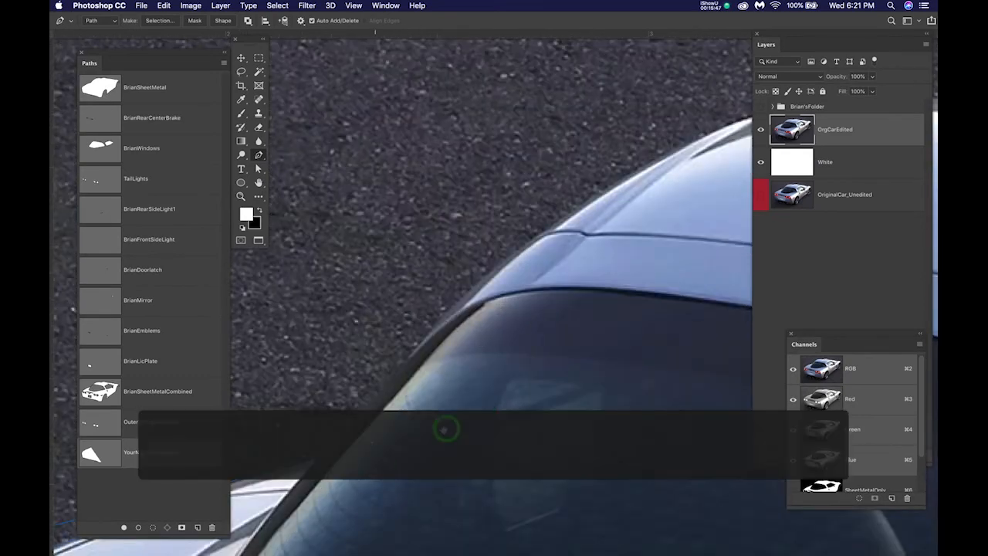
{"action": "scroll", "coordinate": [493, 403], "scroll_direction": "up", "scroll_amount": 4}
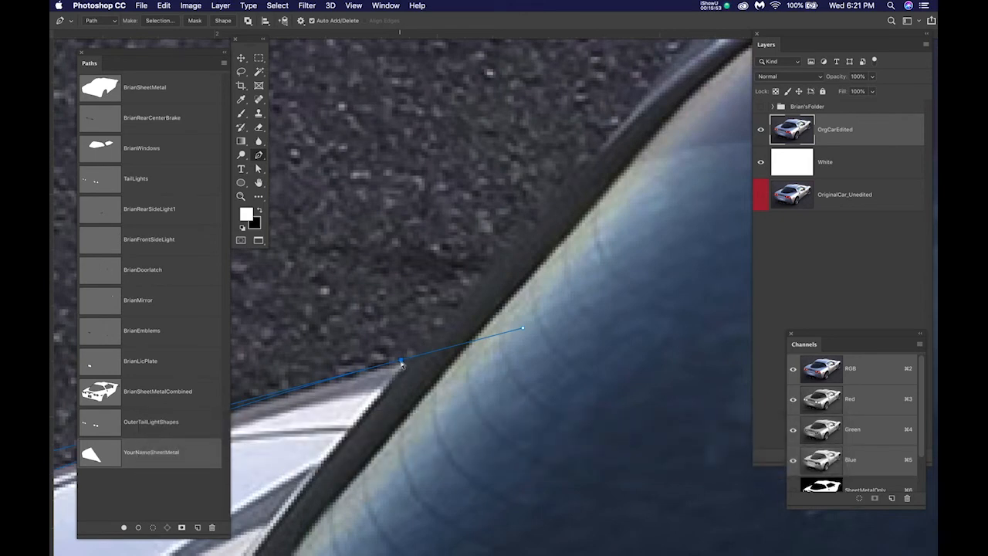
{"action": "left_click_drag", "start_coordinate": [401, 363], "coordinate": [407, 362]}
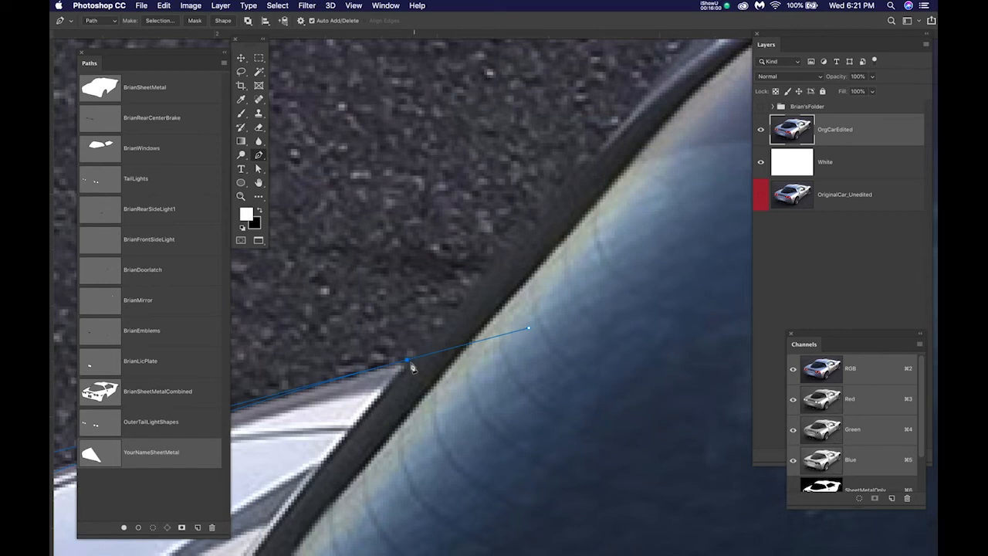
{"action": "left_click_drag", "start_coordinate": [407, 363], "coordinate": [447, 311]}
Extend the outline up the window frame and along the roof's sloping edge with smooth anchor points
{"action": "key", "text": "space"}
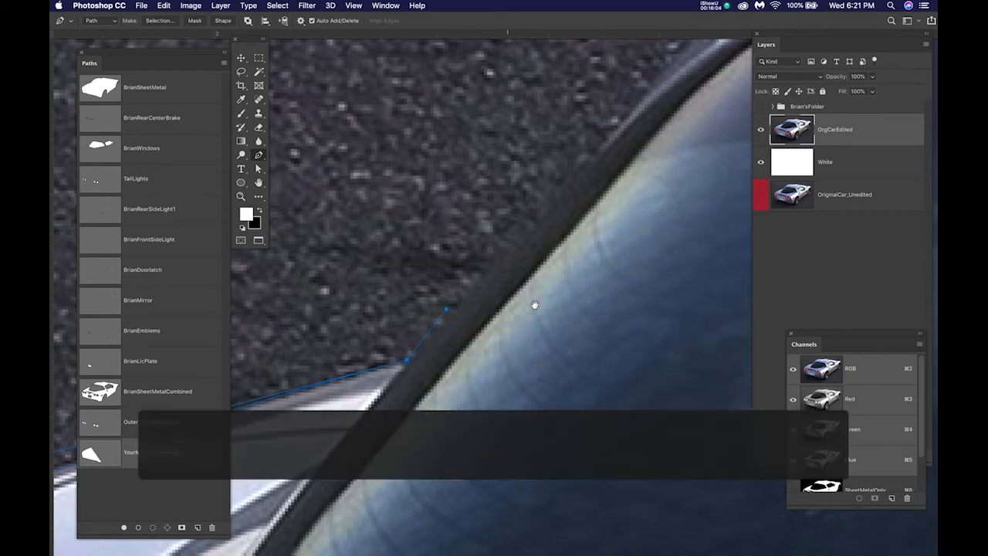
{"action": "left_click_drag", "start_coordinate": [534, 305], "coordinate": [381, 430]}
{"action": "scroll", "coordinate": [428, 397], "scroll_direction": "down", "scroll_amount": 3}
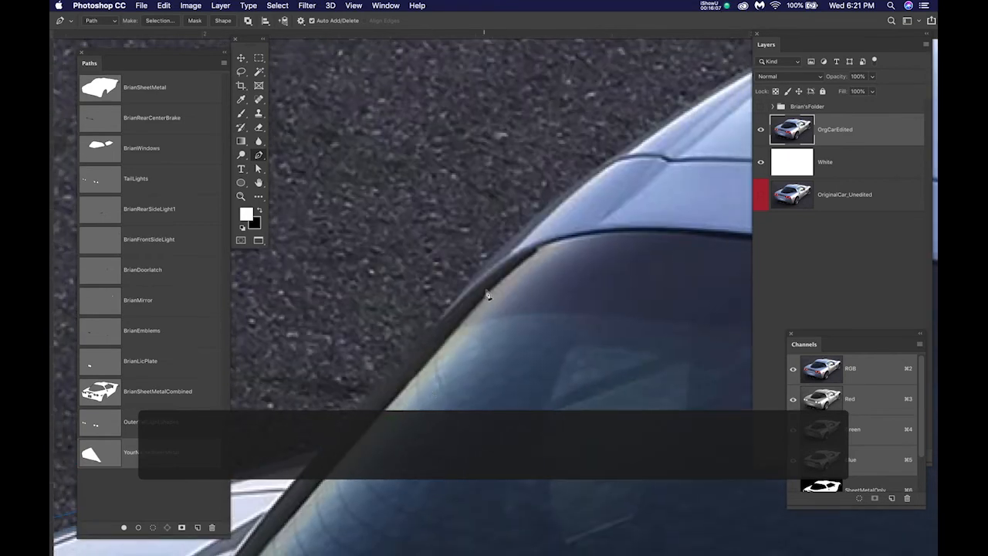
{"action": "left_click_drag", "start_coordinate": [489, 259], "coordinate": [524, 226]}
{"action": "key", "text": "space"}
{"action": "left_click_drag", "start_coordinate": [589, 250], "coordinate": [397, 424]}
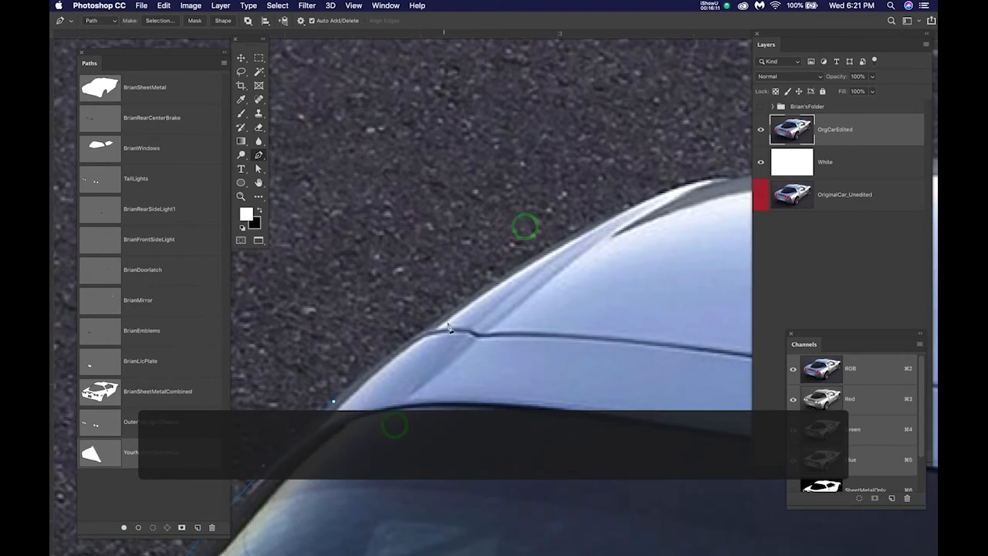
{"action": "left_click_drag", "start_coordinate": [461, 305], "coordinate": [506, 275]}
{"action": "key", "text": "space"}
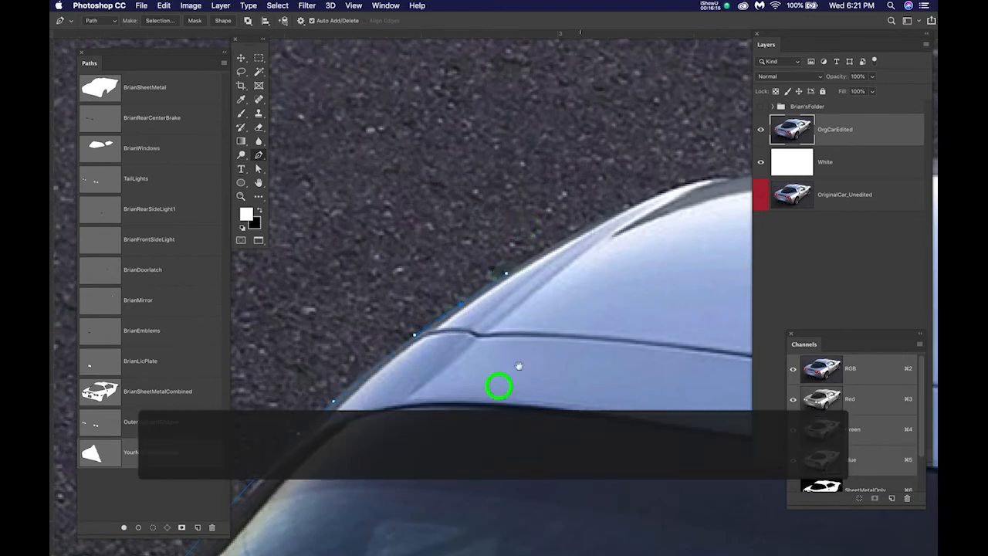
{"action": "left_click_drag", "start_coordinate": [575, 306], "coordinate": [375, 474]}
{"action": "left_click_drag", "start_coordinate": [422, 377], "coordinate": [459, 358]}
Add an anchor point where the roof's bright edge highlight ends and redirect its outgoing handle along the gray roof edge
{"action": "scroll", "coordinate": [523, 361], "scroll_direction": "up", "scroll_amount": 3}
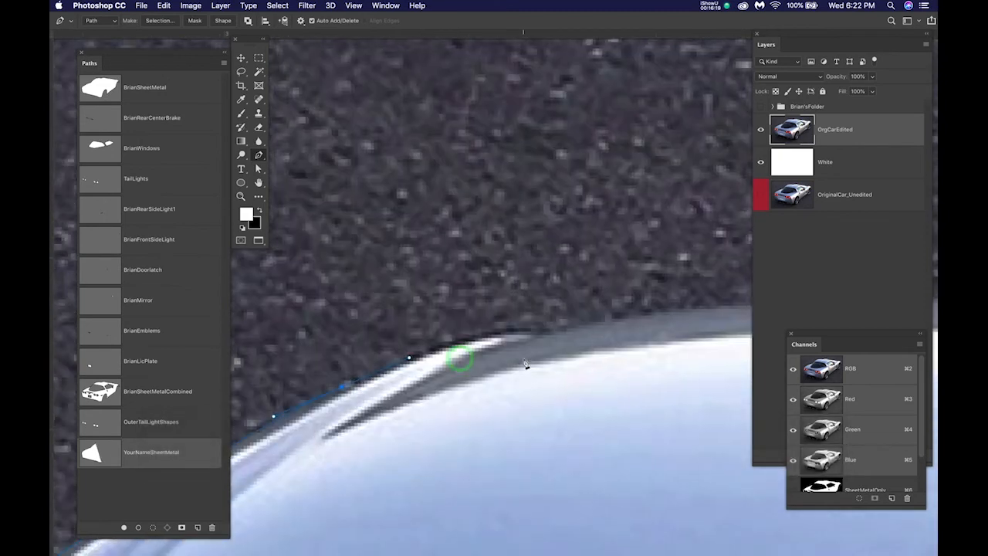
{"action": "left_click_drag", "start_coordinate": [536, 335], "coordinate": [427, 392]}
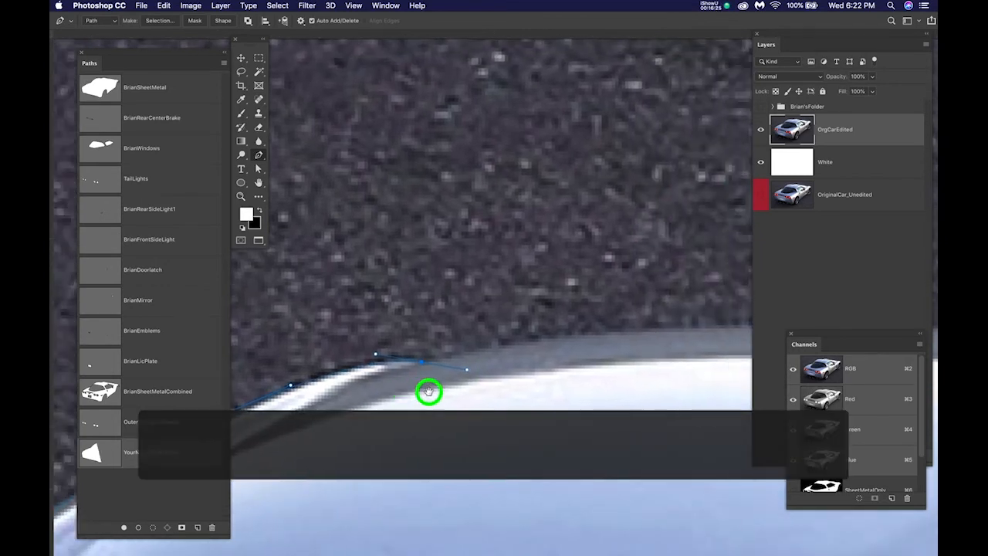
{"action": "scroll", "coordinate": [435, 386], "scroll_direction": "up", "scroll_amount": 2}
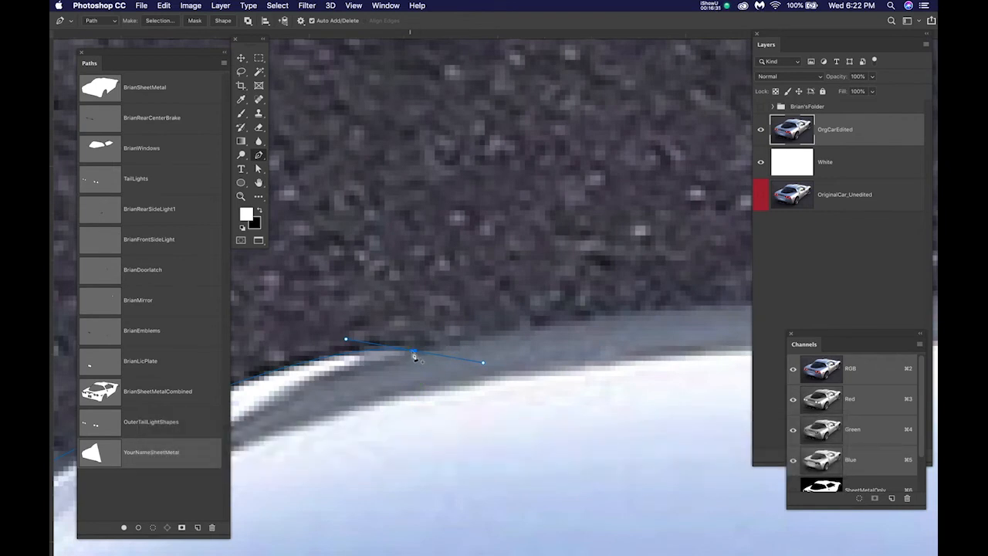
{"action": "left_click", "coordinate": [414, 354], "text": "alt"}
{"action": "left_click_drag", "start_coordinate": [414, 353], "coordinate": [483, 335]}
Continue the outline across the roof's gray edge with smooth anchor points, ending at the notch before the next raised panel
{"action": "scroll", "coordinate": [501, 386], "scroll_direction": "down", "scroll_amount": 2}
{"action": "left_click_drag", "start_coordinate": [543, 404], "coordinate": [401, 383]}
{"action": "left_click_drag", "start_coordinate": [576, 316], "coordinate": [670, 315]}
{"action": "left_click_drag", "start_coordinate": [643, 355], "coordinate": [358, 357]}
{"action": "left_click_drag", "start_coordinate": [584, 325], "coordinate": [633, 330]}
{"action": "left_click_drag", "start_coordinate": [656, 365], "coordinate": [391, 363]}
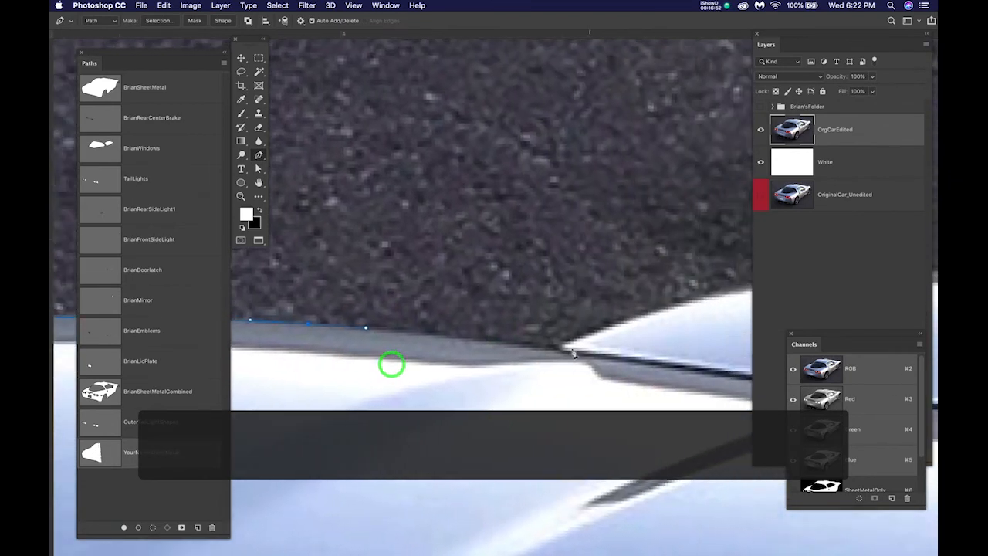
{"action": "left_click_drag", "start_coordinate": [557, 351], "coordinate": [638, 363]}
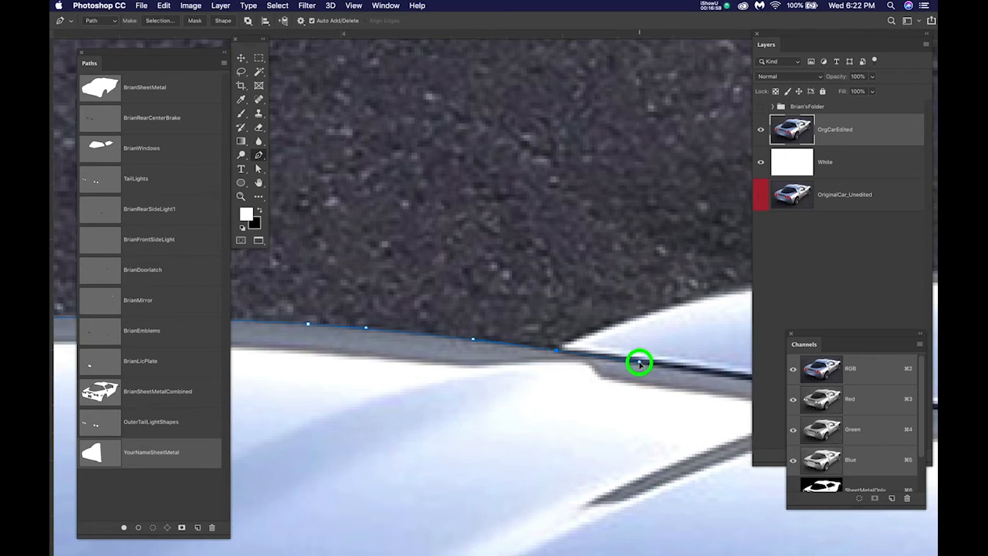
Deselect the path and pick it up again at its last anchor point in the roof notch
{"action": "scroll", "coordinate": [583, 378], "scroll_direction": "up", "scroll_amount": 3}
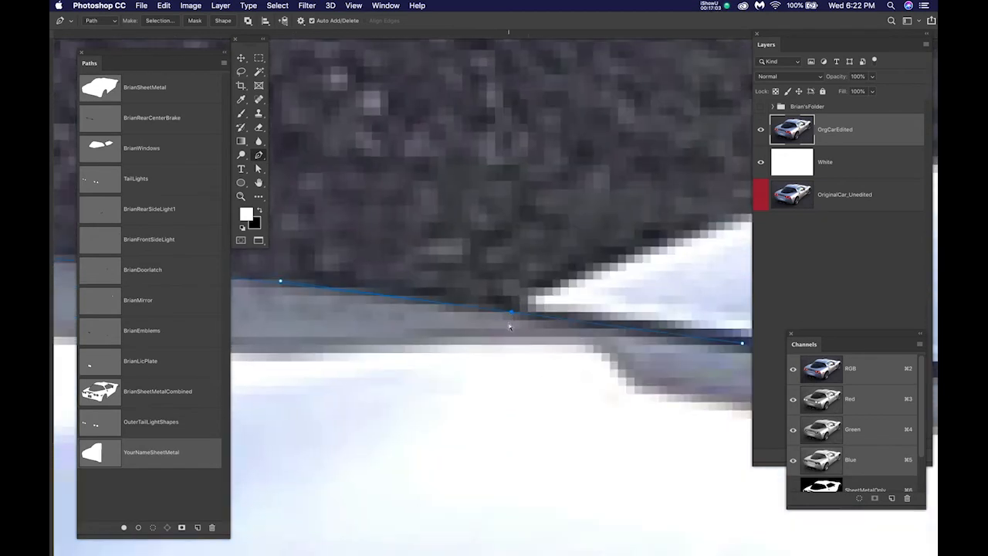
{"action": "left_click_drag", "start_coordinate": [547, 348], "coordinate": [471, 372]}
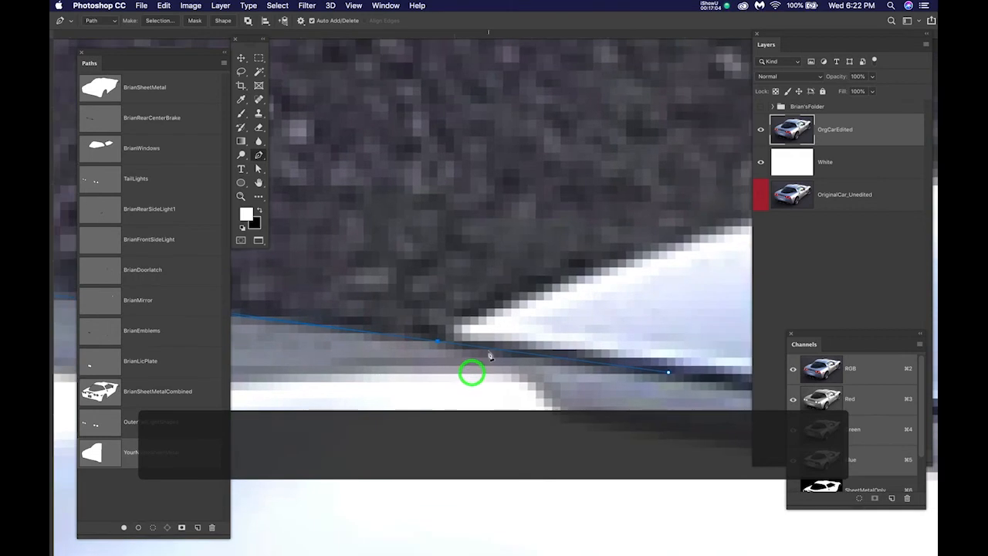
{"action": "left_click", "coordinate": [561, 365], "text": "super"}
{"action": "left_click", "coordinate": [598, 362], "text": "super"}
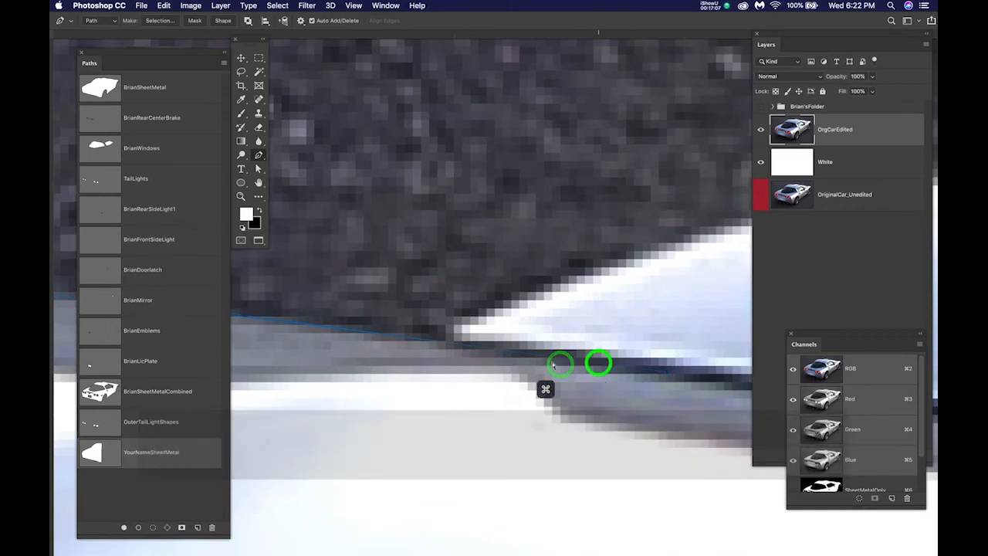
{"action": "left_click_drag", "start_coordinate": [422, 341], "coordinate": [438, 344]}
{"action": "left_click", "coordinate": [436, 341]}
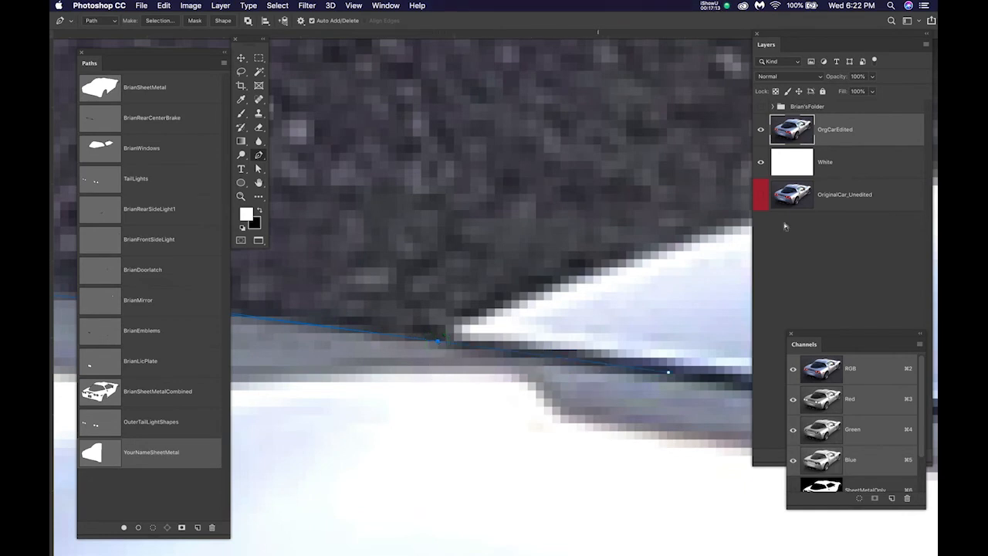
Toggle the OrgCarEdited layer's visibility off and on, and lower its opacity to 37%
{"action": "left_click", "coordinate": [760, 130]}
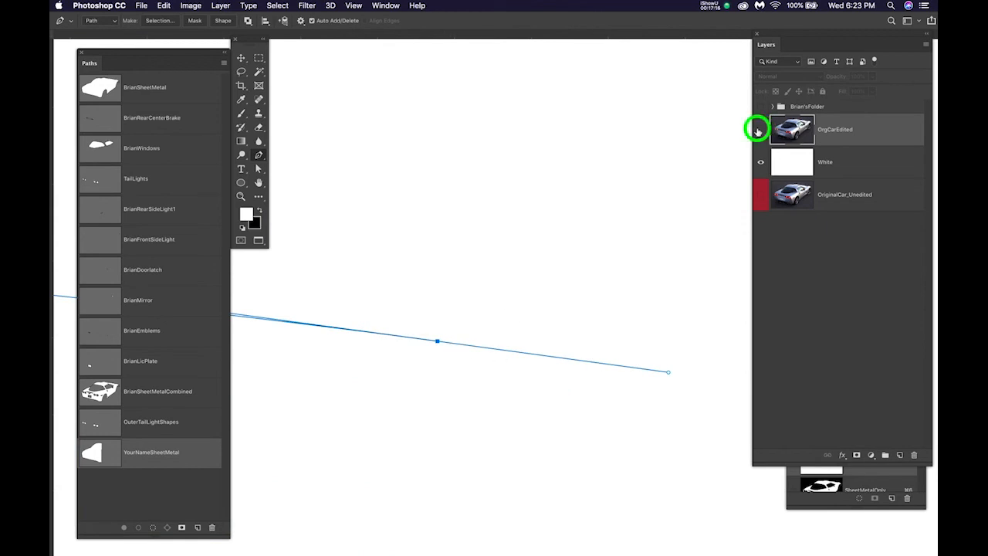
{"action": "left_click", "coordinate": [760, 130]}
{"action": "left_click", "coordinate": [860, 125]}
{"action": "left_click", "coordinate": [872, 76]}
{"action": "left_click_drag", "start_coordinate": [875, 93], "coordinate": [842, 93]}
Redirect the notch anchor's outgoing handle up along the next raised panel and nudge the anchor to fit the corner
{"action": "left_click_drag", "start_coordinate": [503, 358], "coordinate": [420, 377]}
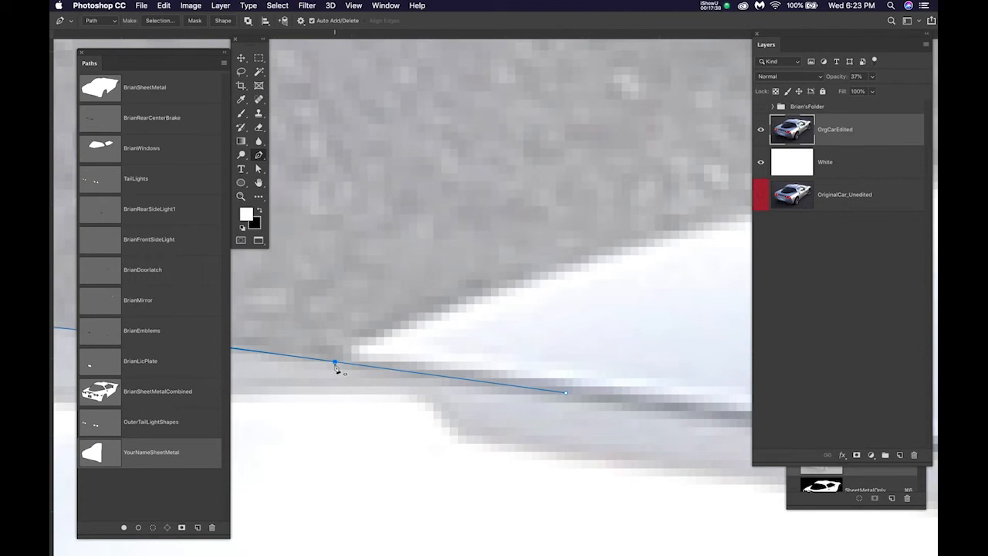
{"action": "left_click_drag", "start_coordinate": [336, 363], "coordinate": [454, 312]}
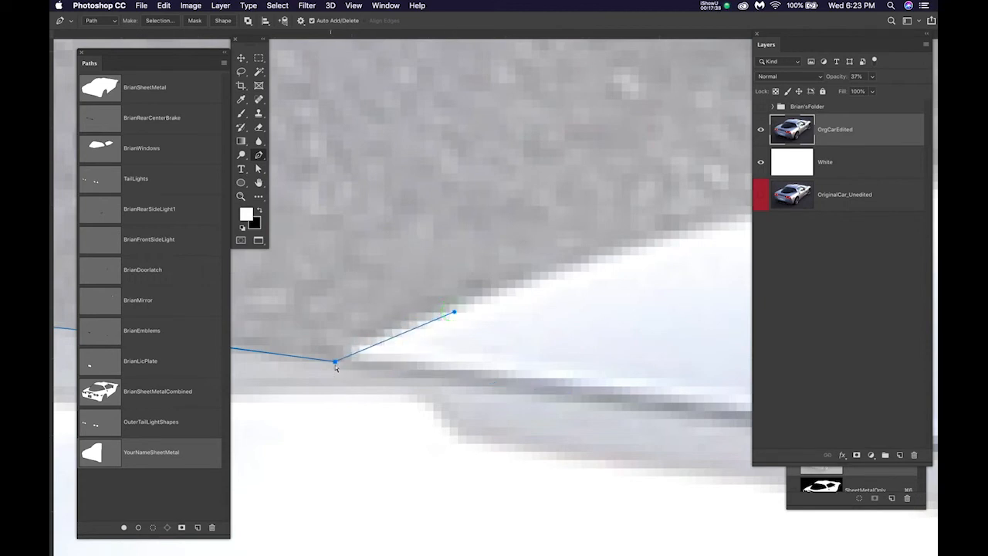
{"action": "left_click", "coordinate": [335, 363], "text": "super"}
{"action": "left_click_drag", "start_coordinate": [337, 366], "coordinate": [326, 362]}
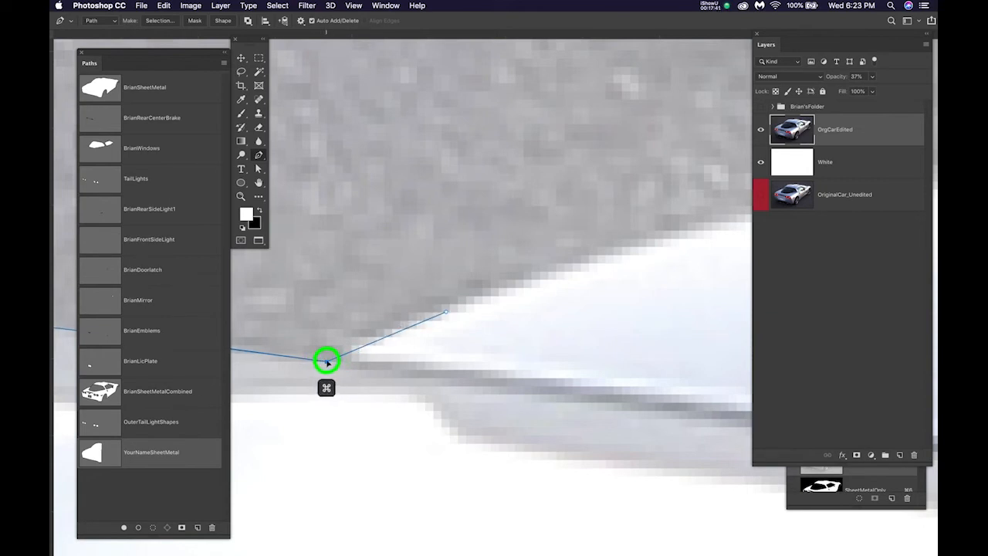
Raise the OrgCarEdited layer's opacity to 74%
{"action": "scroll", "coordinate": [413, 364], "scroll_direction": "down", "scroll_amount": 3}
{"action": "left_click_drag", "start_coordinate": [456, 400], "coordinate": [353, 407]}
{"action": "left_click", "coordinate": [878, 128]}
{"action": "left_click_drag", "start_coordinate": [873, 80], "coordinate": [890, 90]}
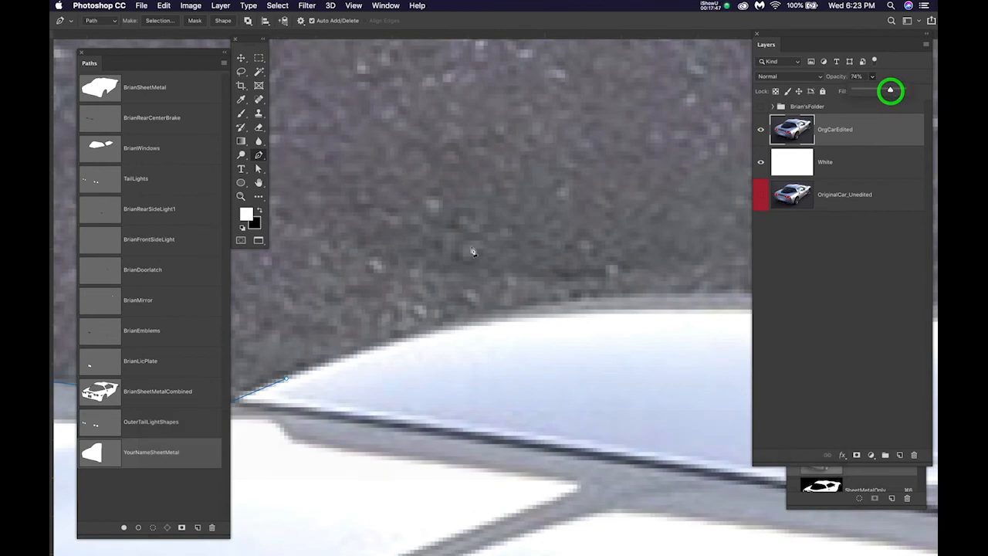
Trace over the second raised roof panel and down its far slope with smooth anchor points
{"action": "left_click_drag", "start_coordinate": [476, 318], "coordinate": [569, 299]}
{"action": "left_click_drag", "start_coordinate": [611, 339], "coordinate": [412, 343]}
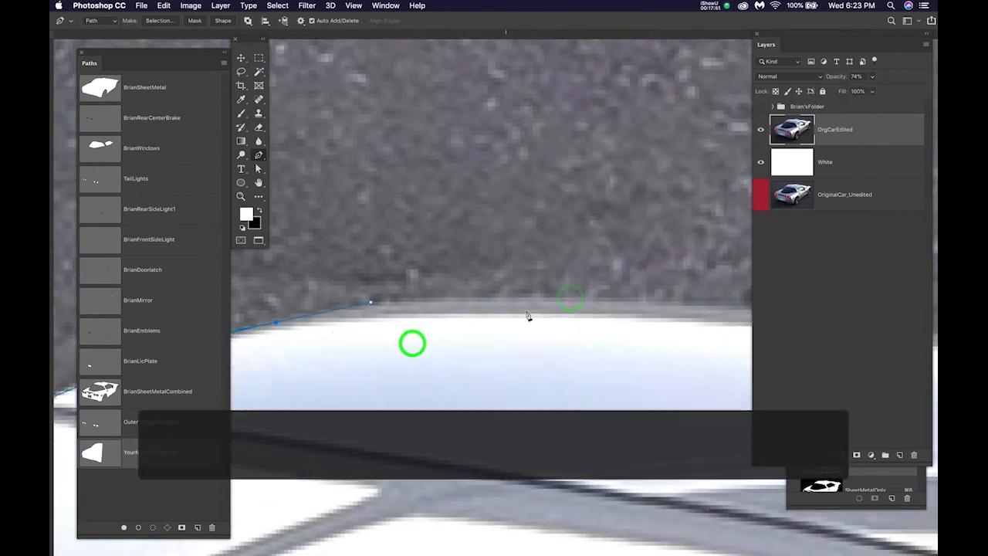
{"action": "left_click_drag", "start_coordinate": [558, 300], "coordinate": [631, 300]}
{"action": "left_click_drag", "start_coordinate": [629, 341], "coordinate": [393, 344]}
{"action": "left_click_drag", "start_coordinate": [515, 318], "coordinate": [550, 320]}
{"action": "left_click_drag", "start_coordinate": [606, 367], "coordinate": [369, 345]}
{"action": "left_click_drag", "start_coordinate": [594, 348], "coordinate": [341, 323]}
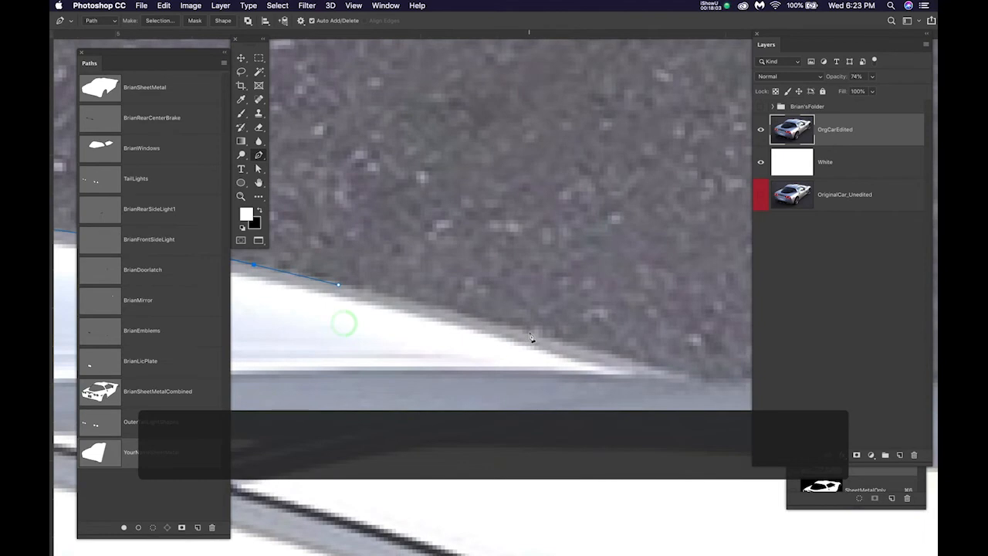
{"action": "left_click_drag", "start_coordinate": [501, 377], "coordinate": [456, 376]}
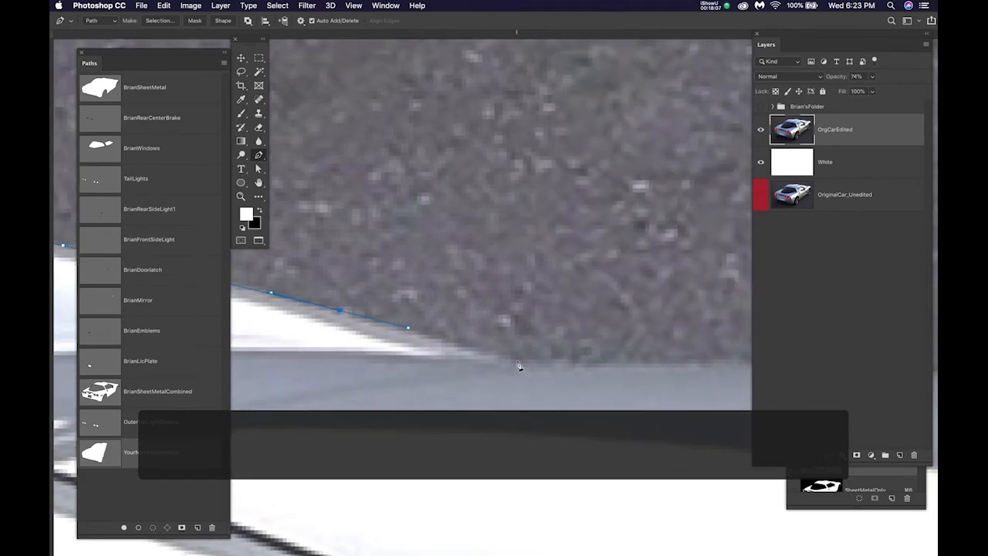
Add an anchor point where the roof slope meets the gray panel, adjust its position, and redirect its outgoing handle along that panel's edge
{"action": "left_click", "coordinate": [546, 376]}
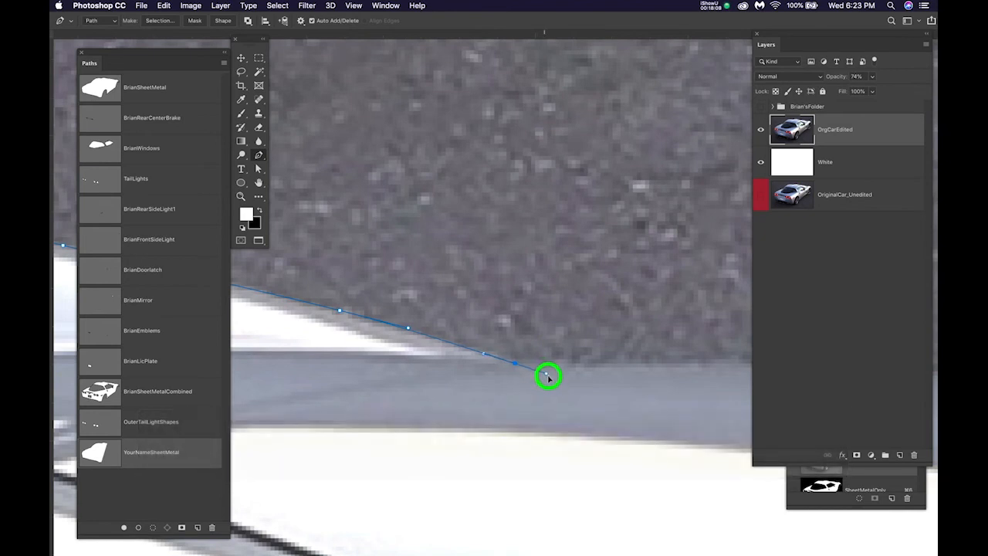
{"action": "left_click_drag", "start_coordinate": [517, 370], "coordinate": [510, 364]}
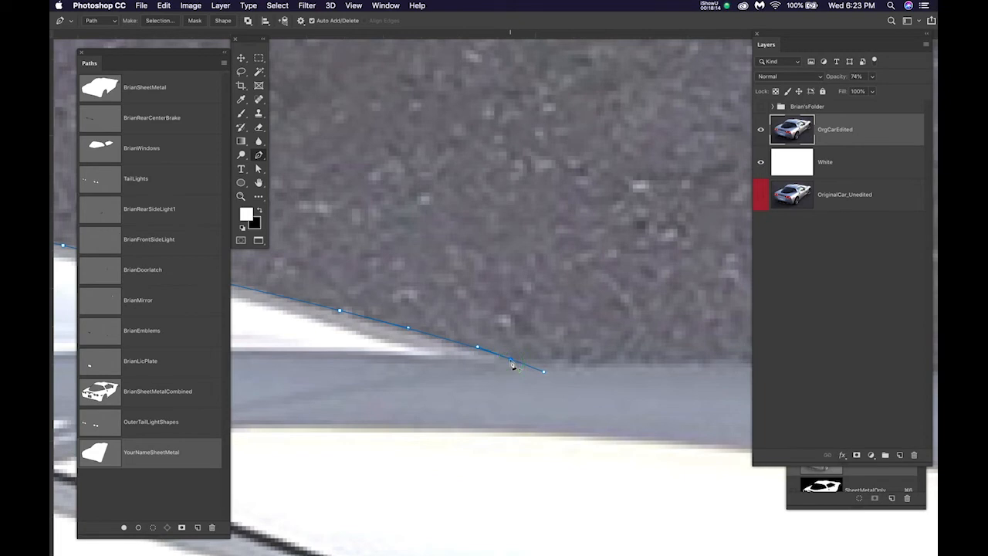
{"action": "left_click_drag", "start_coordinate": [511, 361], "coordinate": [581, 361]}
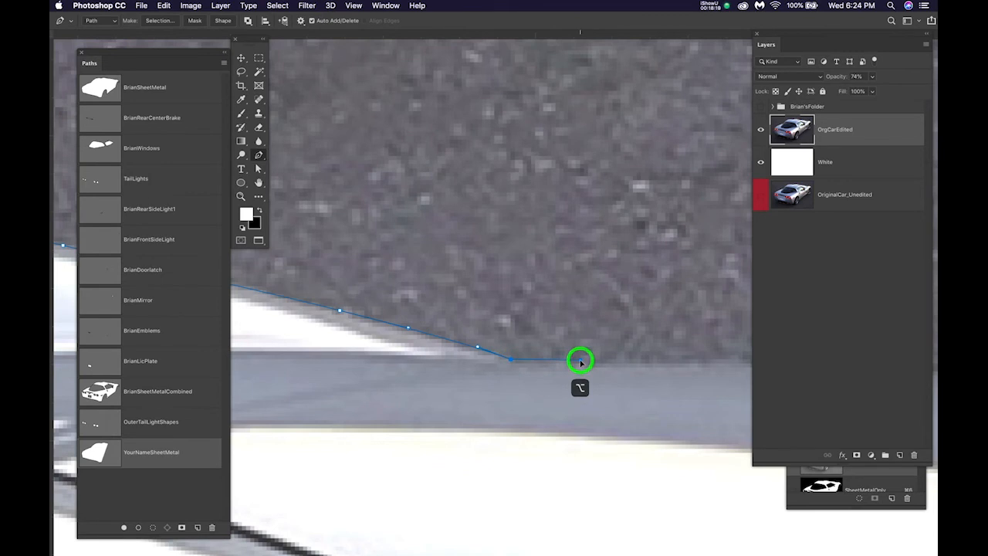
Extend the outline along the gray panel's edge with smooth anchor points and redirect the last outgoing handle to the shallower slope ahead
{"action": "key", "text": "space"}
{"action": "left_click_drag", "start_coordinate": [609, 399], "coordinate": [307, 404]}
{"action": "left_click_drag", "start_coordinate": [531, 372], "coordinate": [310, 382]}
{"action": "key", "text": "space"}
{"action": "left_click_drag", "start_coordinate": [606, 404], "coordinate": [313, 396]}
{"action": "key", "text": "space"}
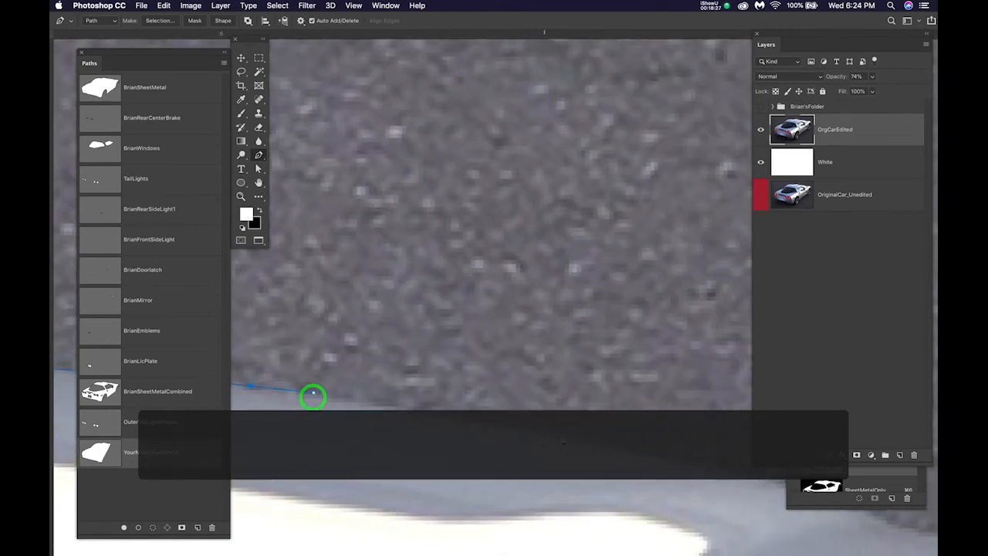
{"action": "left_click_drag", "start_coordinate": [659, 482], "coordinate": [351, 386]}
{"action": "left_click_drag", "start_coordinate": [542, 409], "coordinate": [639, 463]}
{"action": "key", "text": "space"}
{"action": "left_click_drag", "start_coordinate": [540, 455], "coordinate": [332, 381]}
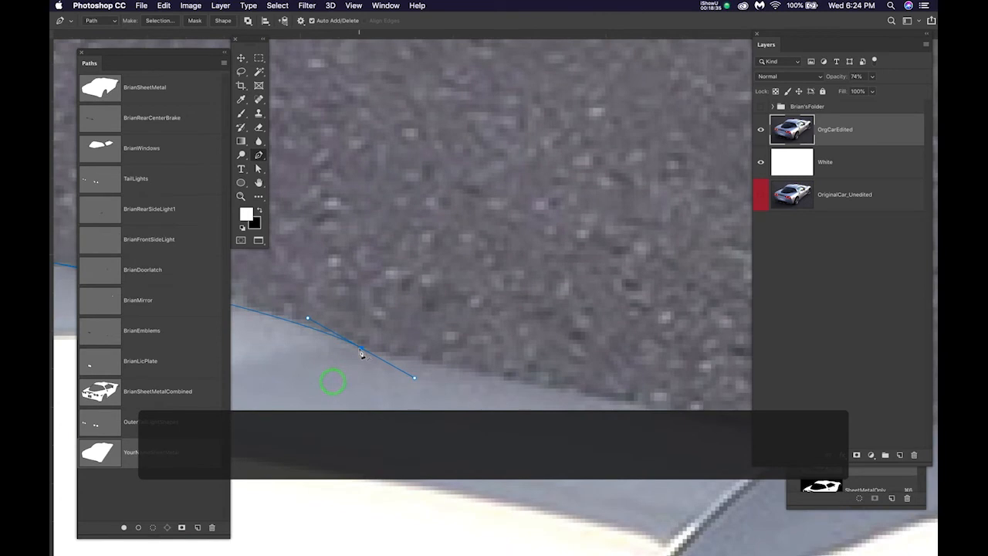
{"action": "left_click_drag", "start_coordinate": [360, 352], "coordinate": [413, 356]}
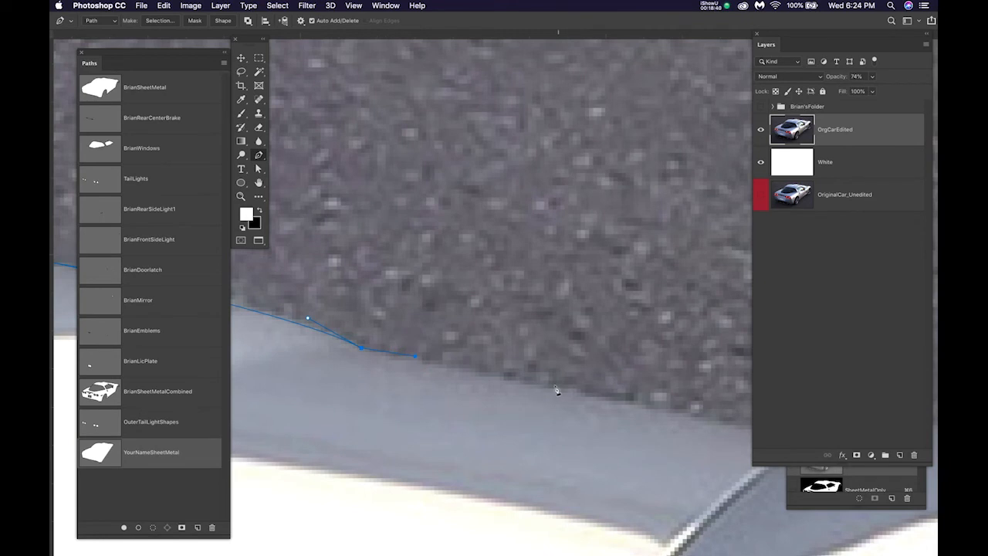
Add a smooth anchor point before the panel seam, redraw its outgoing handle, and extend the path to the seam at the front fender
{"action": "left_click_drag", "start_coordinate": [556, 390], "coordinate": [411, 421]}
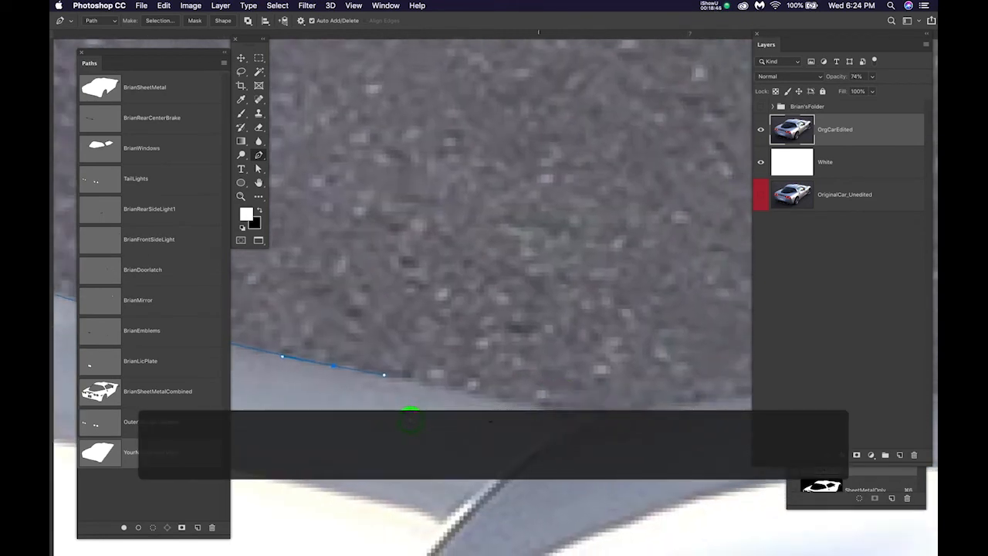
{"action": "left_click", "coordinate": [402, 412], "text": "super"}
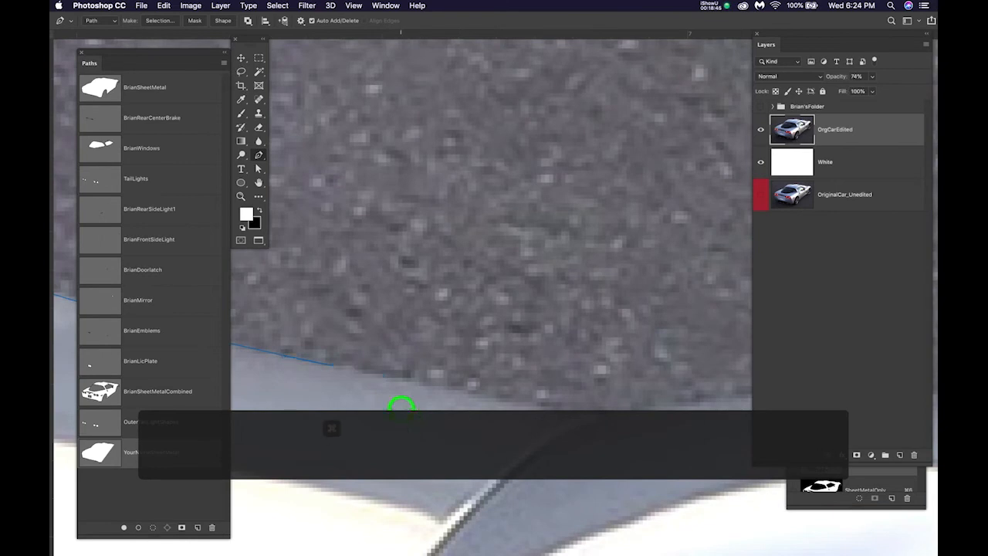
{"action": "left_click", "coordinate": [313, 362], "text": "super"}
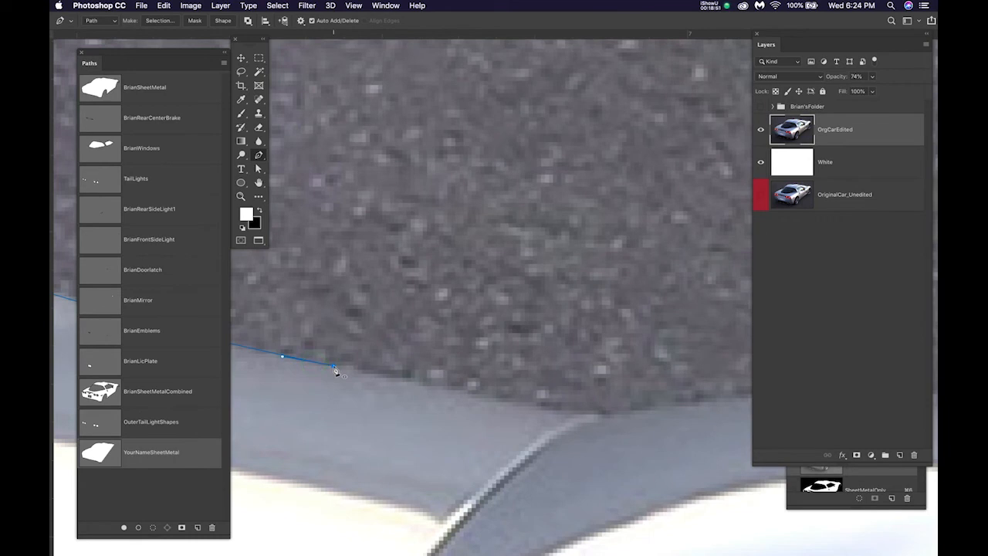
{"action": "left_click_drag", "start_coordinate": [335, 372], "coordinate": [392, 377]}
{"action": "left_click_drag", "start_coordinate": [588, 413], "coordinate": [592, 409]}
Continue the outline from the panel seam over the front fender with smooth anchor points, reaching the curve above the wheel
{"action": "scroll", "coordinate": [592, 410], "scroll_direction": "up", "scroll_amount": 3}
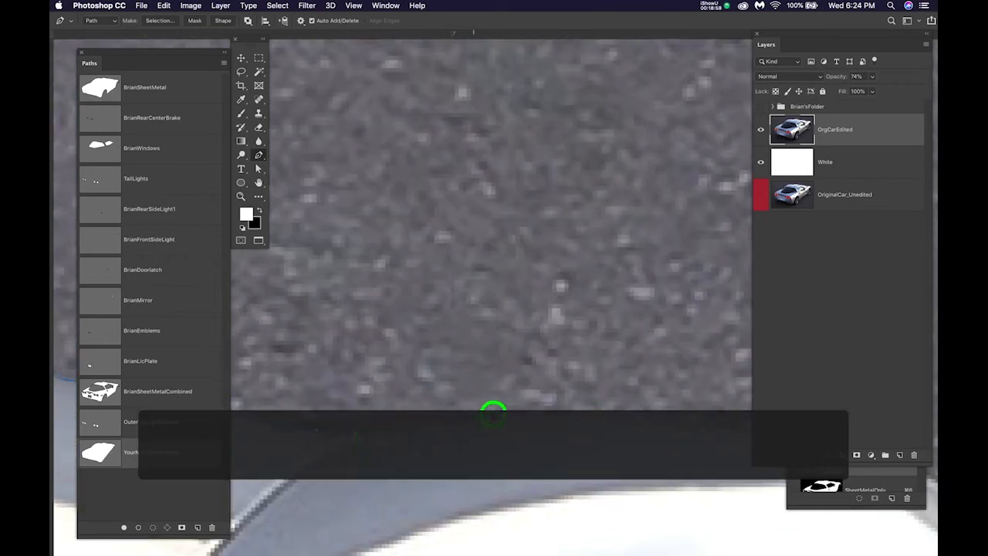
{"action": "left_click_drag", "start_coordinate": [518, 415], "coordinate": [517, 414]}
{"action": "left_click_drag", "start_coordinate": [663, 417], "coordinate": [362, 290]}
{"action": "left_click_drag", "start_coordinate": [563, 311], "coordinate": [468, 248]}
{"action": "key", "text": "space"}
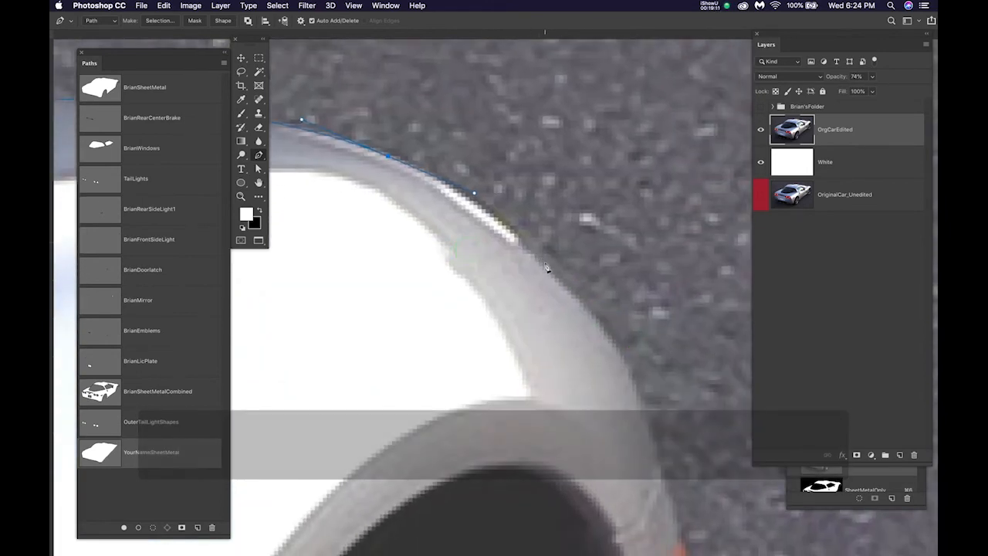
Continue the outline with smooth anchor points around the front fender's curve and down to the amber side marker light
{"action": "left_click_drag", "start_coordinate": [547, 265], "coordinate": [588, 301]}
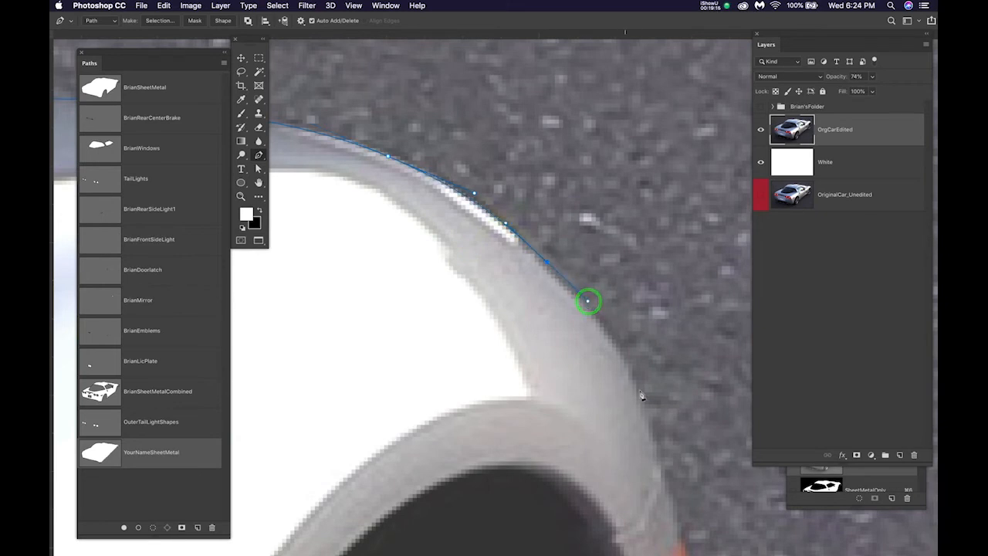
{"action": "left_click_drag", "start_coordinate": [636, 389], "coordinate": [644, 409]}
{"action": "left_click_drag", "start_coordinate": [672, 439], "coordinate": [560, 231]}
{"action": "left_click", "coordinate": [561, 315]}
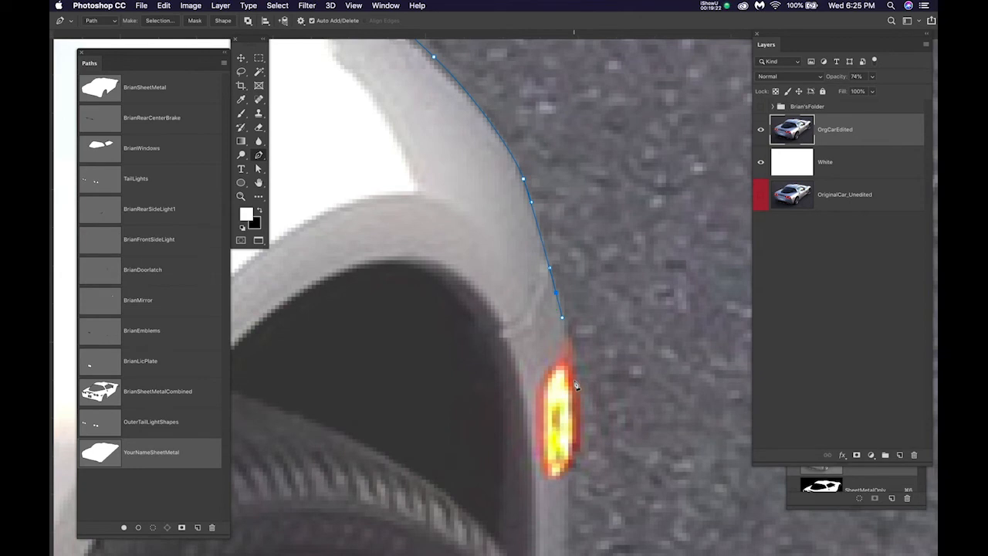
{"action": "left_click", "coordinate": [571, 412]}
{"action": "left_click_drag", "start_coordinate": [626, 410], "coordinate": [597, 222]}
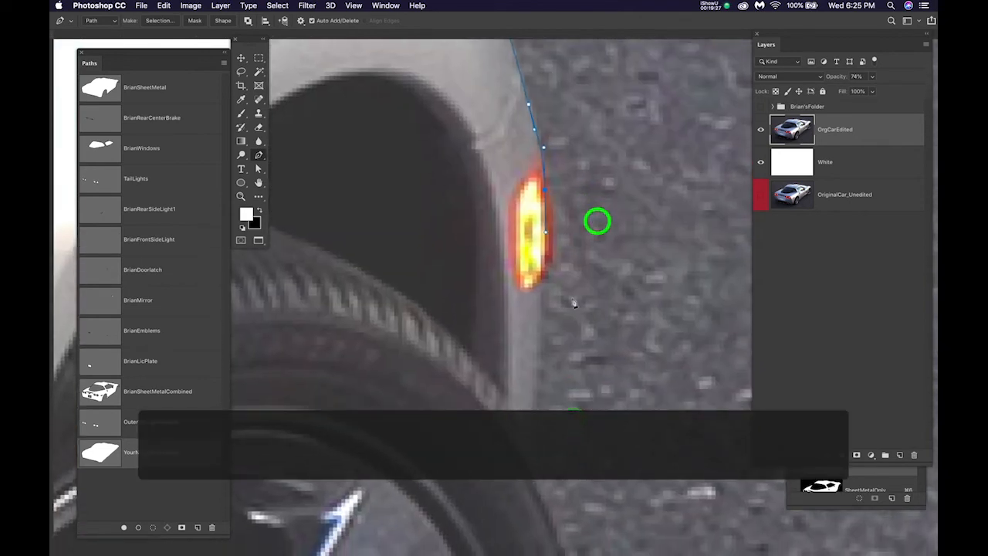
Add an anchor point where the fender edge meets the tire, move it onto the fender tip, and redirect its outgoing handle back up the tire
{"action": "left_click", "coordinate": [513, 519]}
{"action": "left_click_drag", "start_coordinate": [581, 439], "coordinate": [609, 346]}
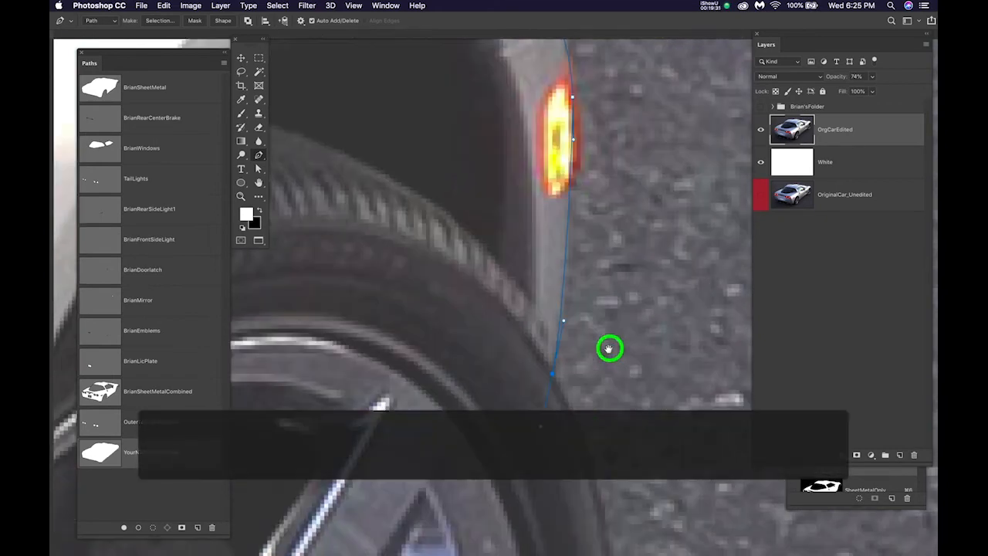
{"action": "left_click_drag", "start_coordinate": [553, 375], "coordinate": [557, 349]}
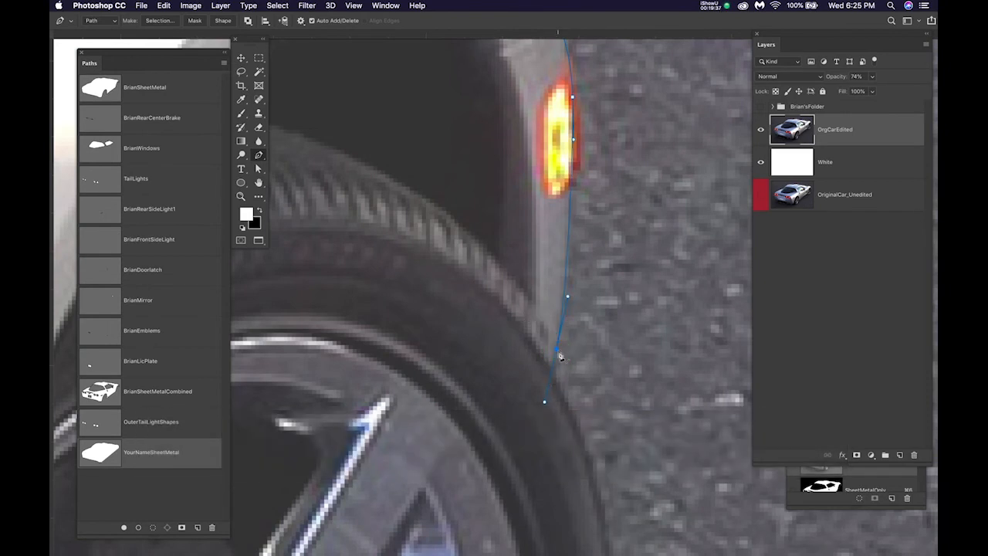
{"action": "left_click", "coordinate": [551, 333]}
Add an anchor point along the tire at the fender's inner edge and redirect its outgoing handle straight up into the wheel opening
{"action": "left_click_drag", "start_coordinate": [537, 311], "coordinate": [523, 291]}
{"action": "scroll", "coordinate": [562, 337], "scroll_direction": "up", "scroll_amount": 2}
{"action": "scroll", "coordinate": [562, 337], "scroll_direction": "up", "scroll_amount": 2}
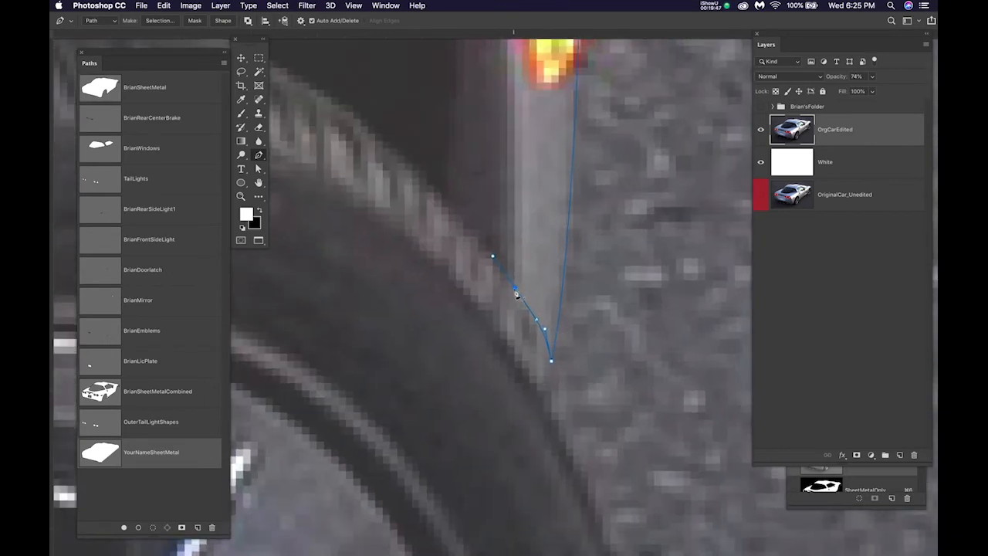
{"action": "left_click_drag", "start_coordinate": [517, 293], "coordinate": [520, 139]}
Trace over the front wheel arch with widely spaced smooth anchor points and adjust their handles to match the arch's inner edge
{"action": "scroll", "coordinate": [503, 175], "scroll_direction": "down", "scroll_amount": 3}
{"action": "mouse_move", "coordinate": [461, 167]}
{"action": "left_mouse_down"}
{"action": "mouse_move", "coordinate": [496, 346]}
{"action": "mouse_move", "coordinate": [506, 364]}
{"action": "mouse_move", "coordinate": [560, 351]}
{"action": "left_mouse_up"}
{"action": "left_click_drag", "start_coordinate": [535, 219], "coordinate": [521, 170]}
{"action": "left_click_drag", "start_coordinate": [456, 217], "coordinate": [578, 214]}
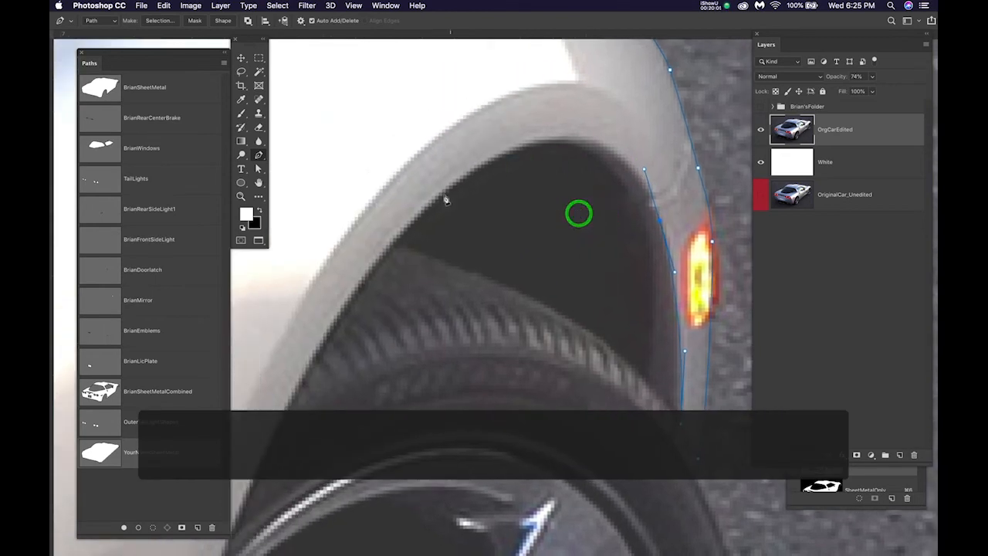
{"action": "left_click_drag", "start_coordinate": [403, 232], "coordinate": [301, 345]}
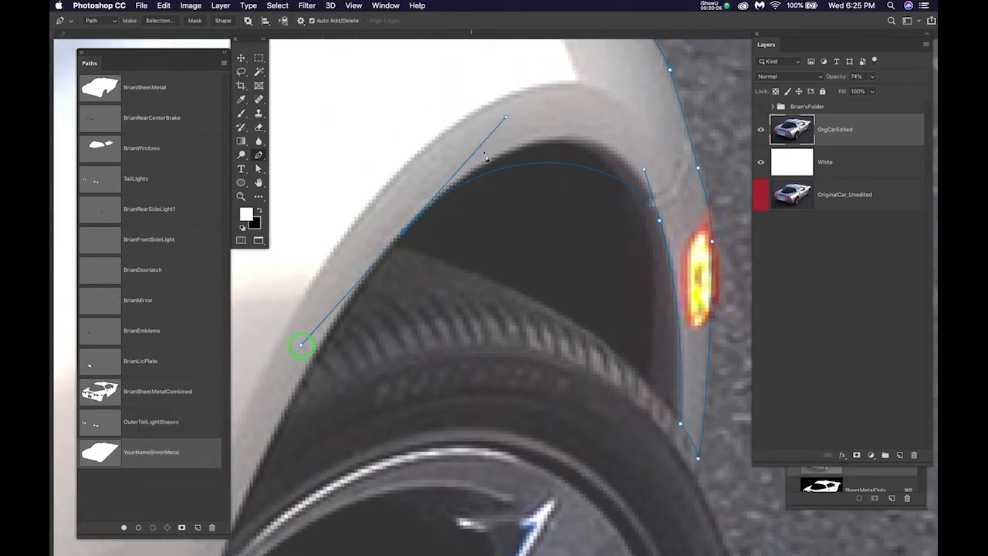
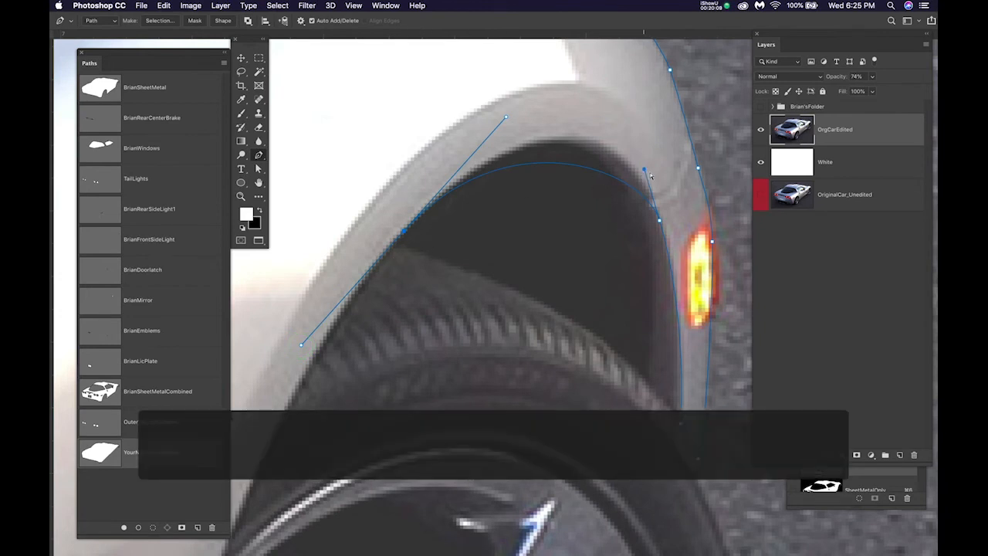
{"action": "left_click", "coordinate": [644, 169]}
{"action": "left_click_drag", "start_coordinate": [634, 136], "coordinate": [631, 113]}
{"action": "left_click_drag", "start_coordinate": [506, 119], "coordinate": [511, 110]}
Trace the fender edge beside the front wheel with smooth anchor points down toward the lower body corner, fine-tuning the first point's position
{"action": "scroll", "coordinate": [474, 193], "scroll_direction": "down", "scroll_amount": 3}
{"action": "left_click_drag", "start_coordinate": [465, 247], "coordinate": [521, 175]}
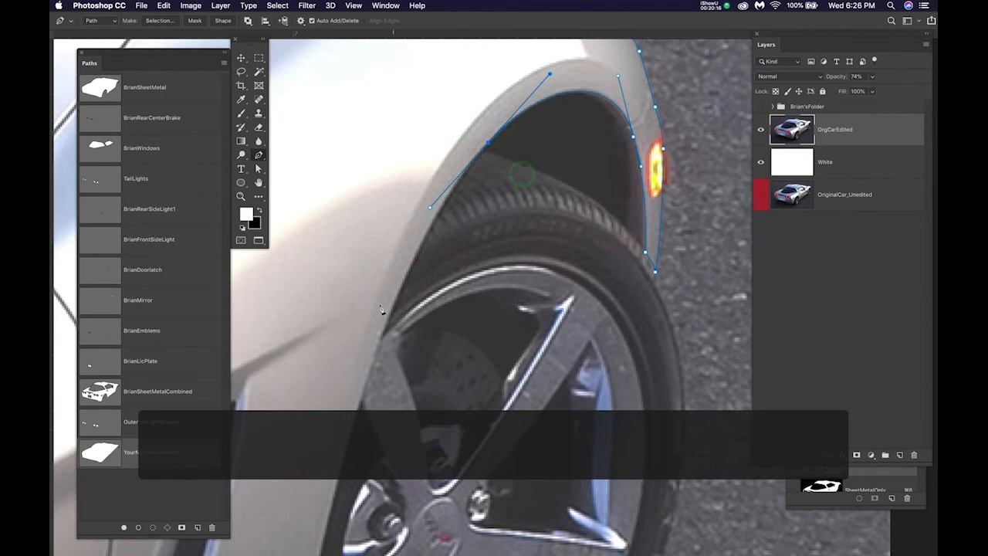
{"action": "left_click_drag", "start_coordinate": [379, 340], "coordinate": [365, 386]}
{"action": "left_click_drag", "start_coordinate": [379, 341], "coordinate": [376, 350]}
{"action": "left_click_drag", "start_coordinate": [460, 384], "coordinate": [541, 199]}
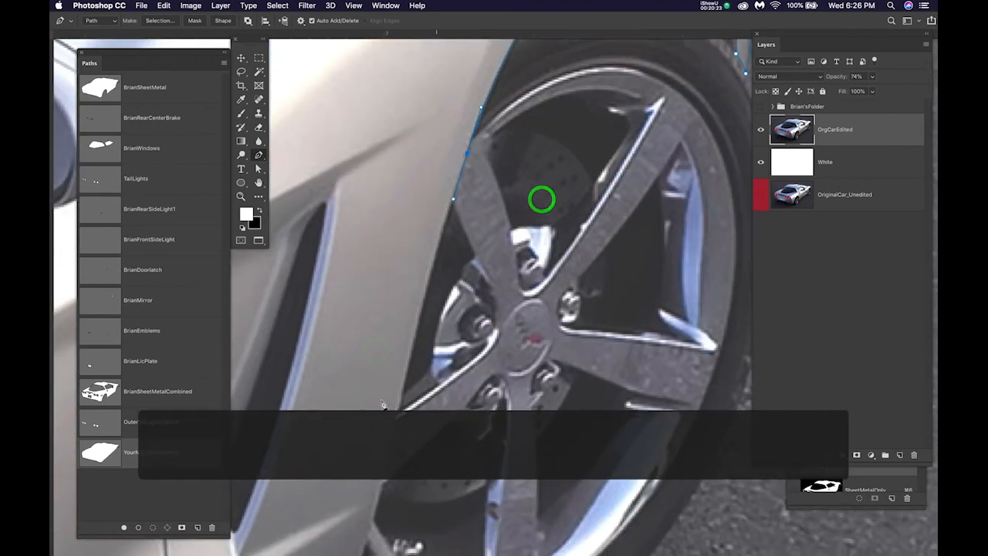
{"action": "left_click_drag", "start_coordinate": [402, 382], "coordinate": [396, 414]}
{"action": "left_click_drag", "start_coordinate": [443, 437], "coordinate": [471, 288]}
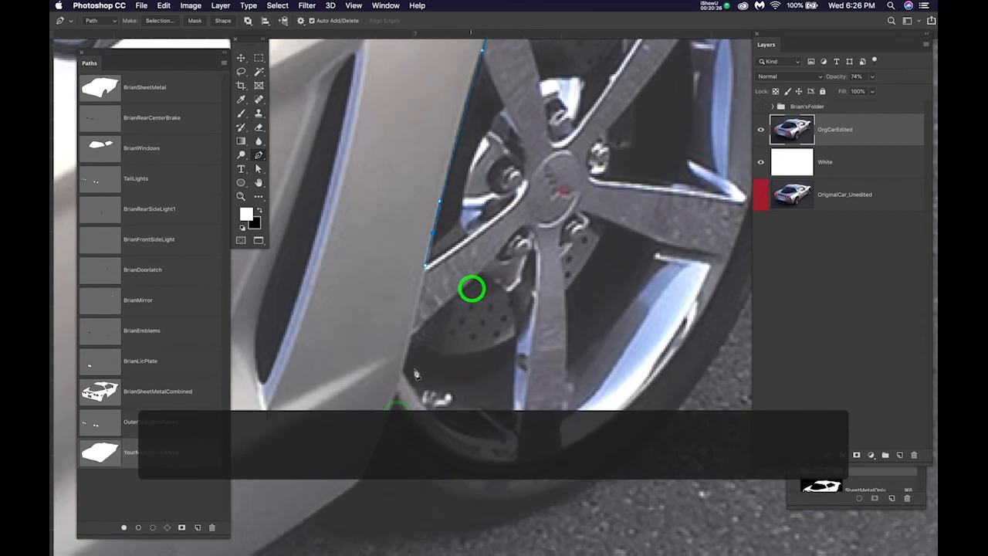
{"action": "left_click_drag", "start_coordinate": [400, 386], "coordinate": [387, 418]}
{"action": "left_click_drag", "start_coordinate": [461, 379], "coordinate": [489, 333]}
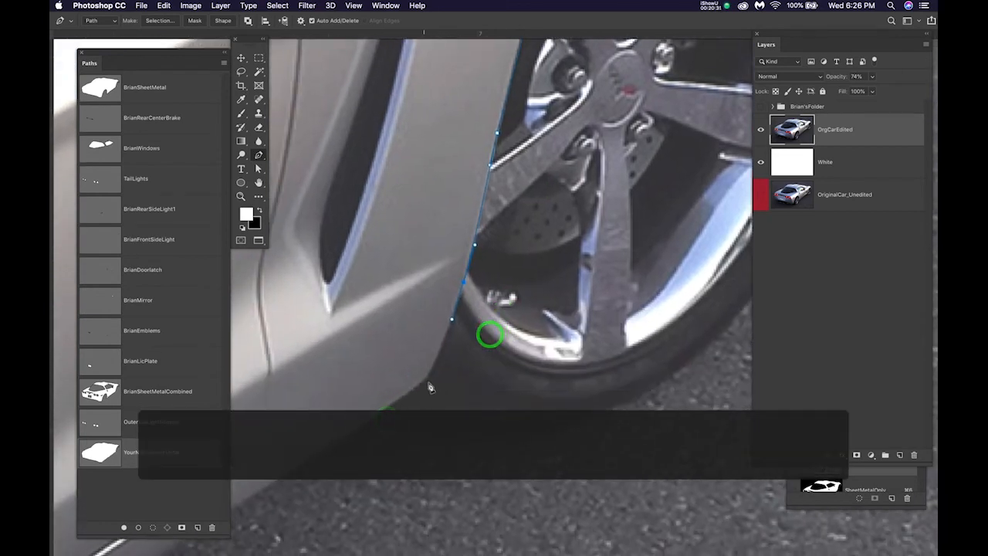
Turn the outline around the lower body corner behind the front wheel with closely spaced anchor points
{"action": "left_click_drag", "start_coordinate": [428, 375], "coordinate": [391, 402]}
{"action": "left_click", "coordinate": [409, 390]}
{"action": "left_click", "coordinate": [393, 398]}
{"action": "scroll", "coordinate": [403, 403], "scroll_direction": "up", "scroll_amount": 5}
Extend the outline along the rocker panel's lower edge with a long smooth anchor point and nudge it onto the edge
{"action": "left_click_drag", "start_coordinate": [434, 347], "coordinate": [547, 299]}
{"action": "scroll", "coordinate": [434, 386], "scroll_direction": "down", "scroll_amount": 5}
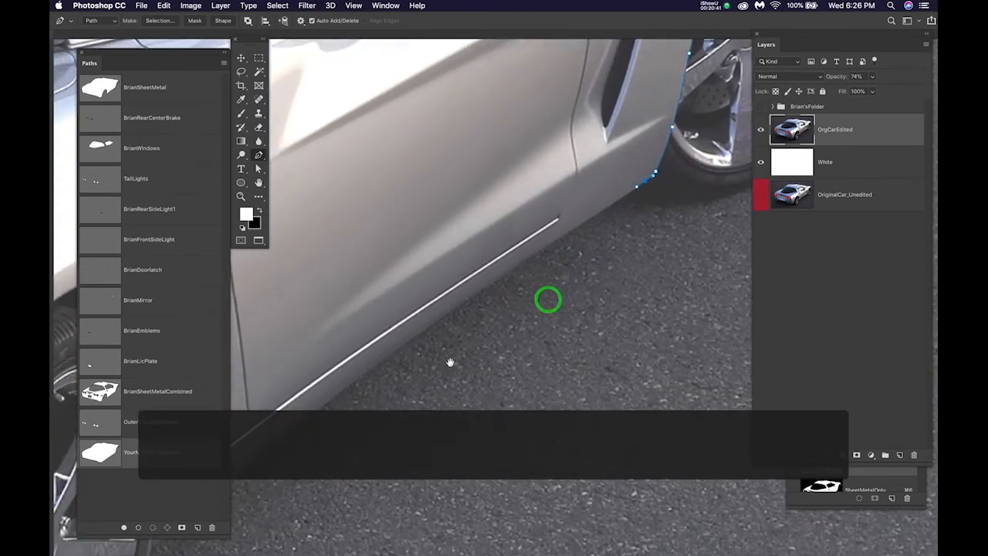
{"action": "left_click_drag", "start_coordinate": [422, 334], "coordinate": [346, 390]}
{"action": "left_click_drag", "start_coordinate": [492, 395], "coordinate": [620, 220]}
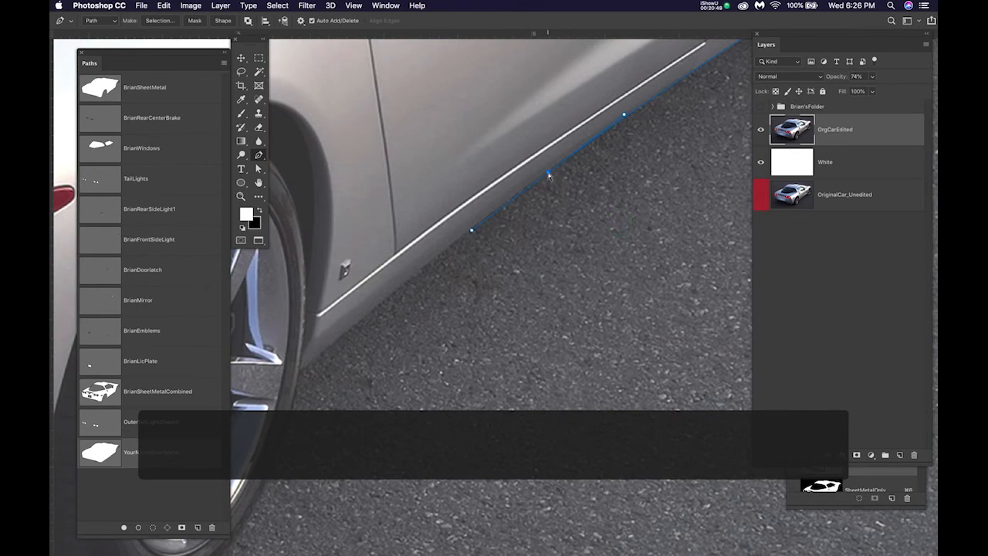
{"action": "scroll", "coordinate": [549, 173], "scroll_direction": "up", "scroll_amount": 4}
{"action": "left_click_drag", "start_coordinate": [547, 170], "coordinate": [538, 171]}
{"action": "scroll", "coordinate": [511, 224], "scroll_direction": "down", "scroll_amount": 5}
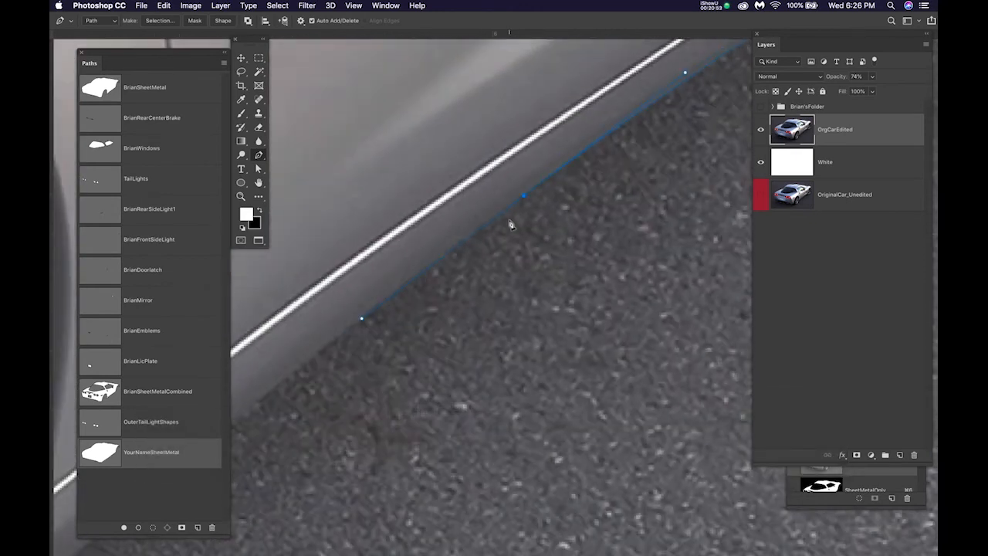
Extend the path to where the rocker panel meets the rear tire, fine-tune that anchor point, and redirect its outgoing handle up the tire
{"action": "scroll", "coordinate": [511, 224], "scroll_direction": "down", "scroll_amount": 3}
{"action": "key", "text": "space"}
{"action": "left_click_drag", "start_coordinate": [519, 282], "coordinate": [615, 187]}
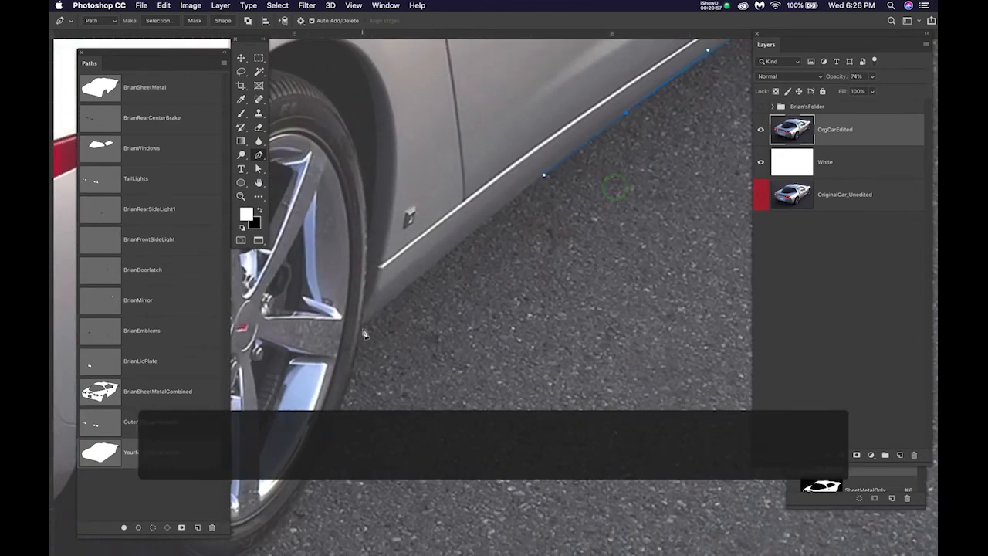
{"action": "left_click_drag", "start_coordinate": [364, 330], "coordinate": [322, 370]}
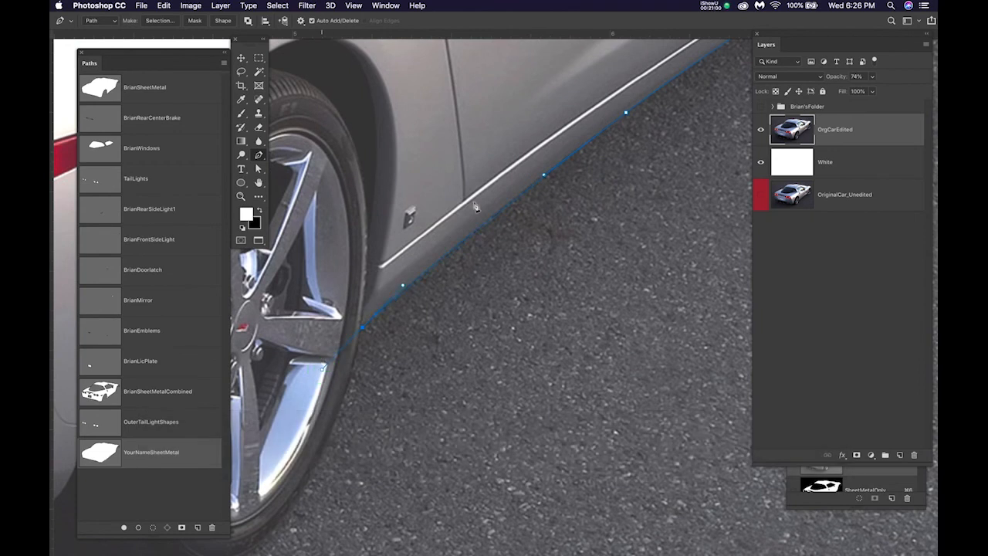
{"action": "scroll", "coordinate": [357, 333], "scroll_direction": "up", "scroll_amount": 4}
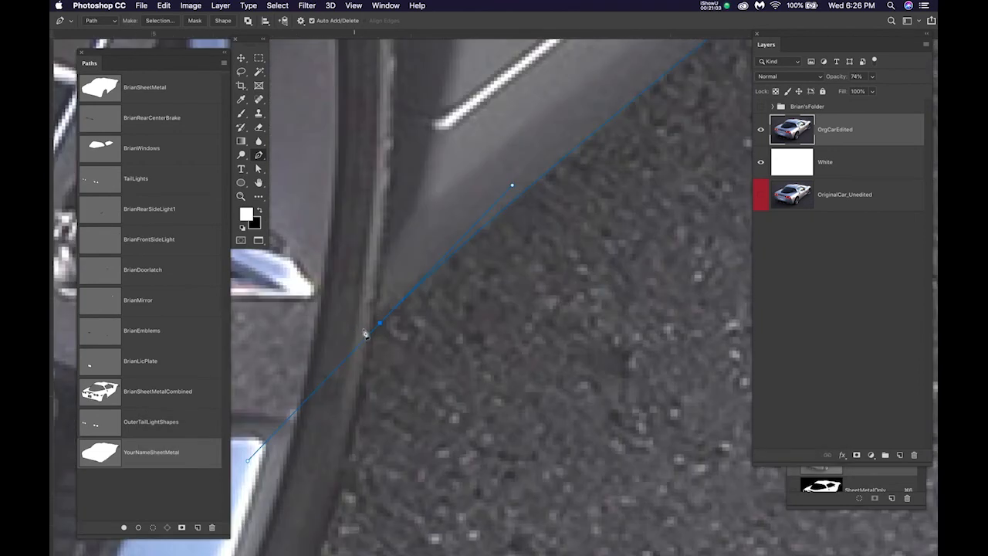
{"action": "left_click_drag", "start_coordinate": [381, 327], "coordinate": [377, 326]}
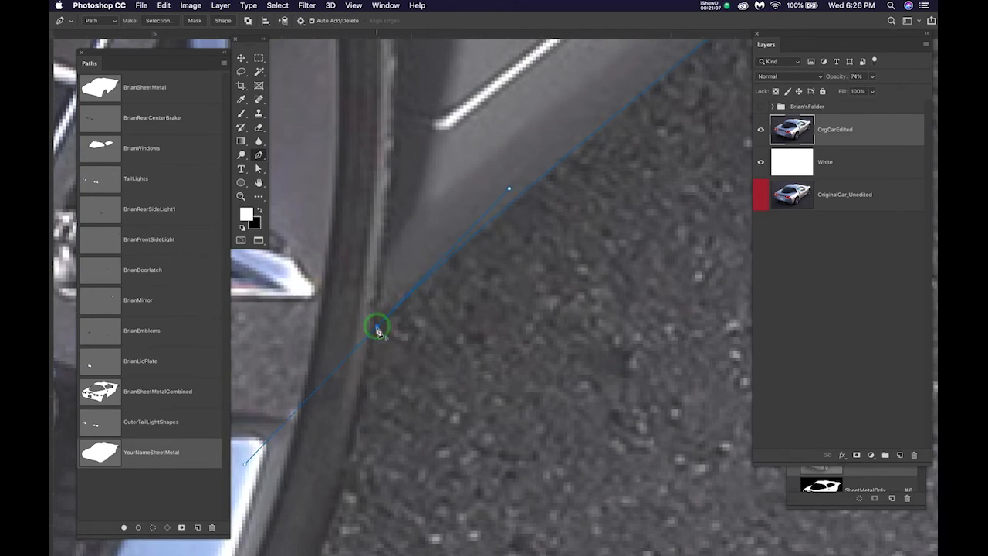
{"action": "left_click_drag", "start_coordinate": [379, 332], "coordinate": [382, 296]}
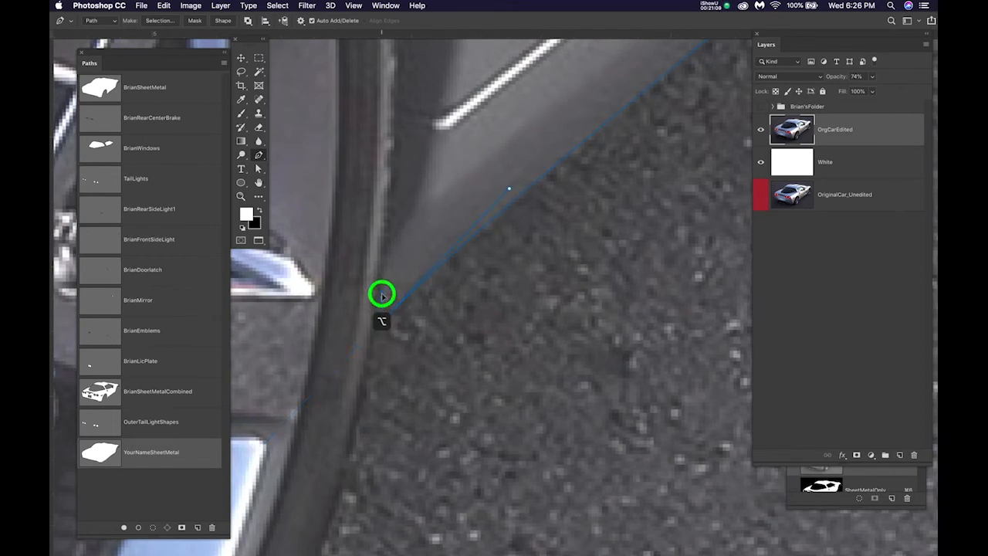
Trace the front side of the rear wheel opening with smooth anchor points from the rocker panel up to the top of the arch
{"action": "scroll", "coordinate": [380, 292], "scroll_direction": "down", "scroll_amount": 5}
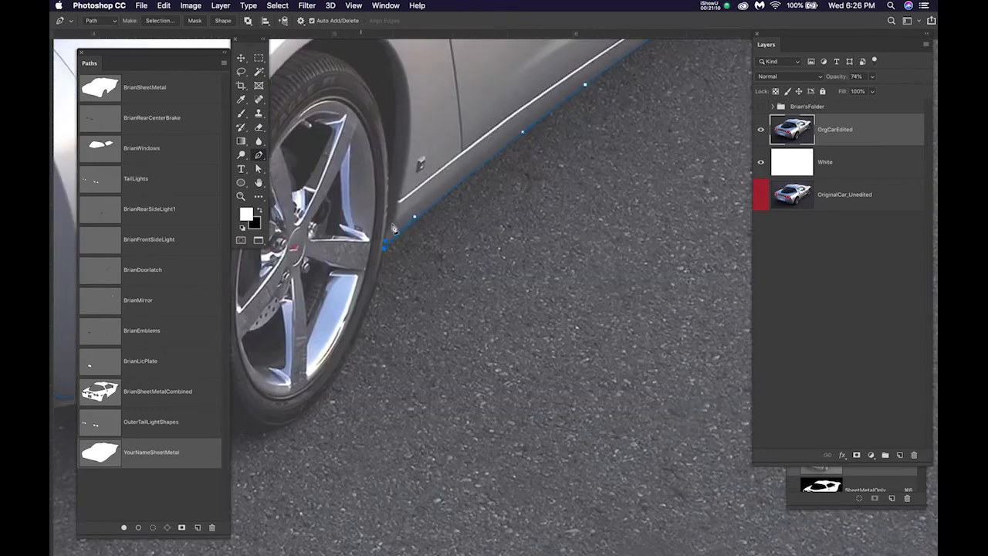
{"action": "scroll", "coordinate": [382, 171], "scroll_direction": "up", "scroll_amount": 3}
{"action": "left_click_drag", "start_coordinate": [386, 142], "coordinate": [460, 279]}
{"action": "key", "text": "space"}
{"action": "key", "text": "space"}
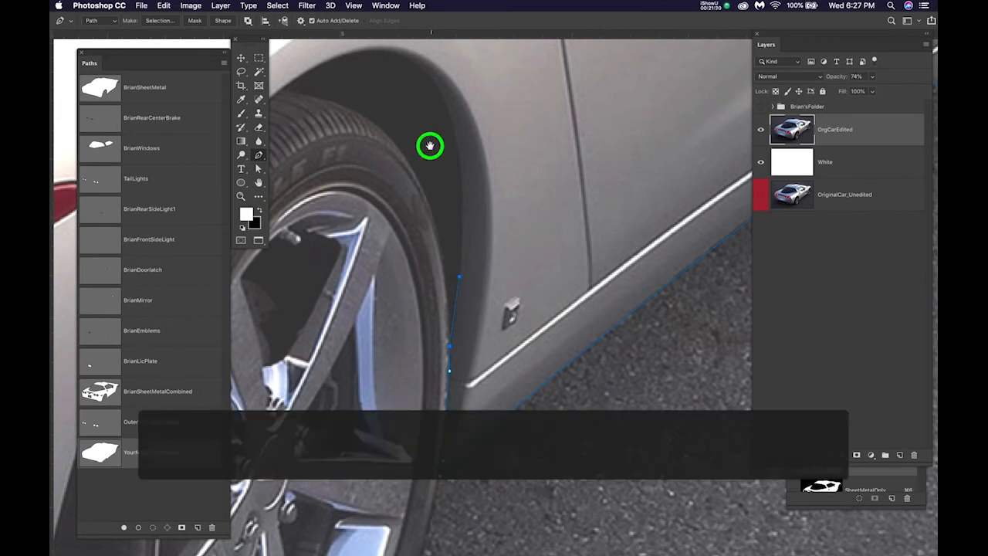
{"action": "left_click_drag", "start_coordinate": [430, 143], "coordinate": [463, 190]}
{"action": "left_click_drag", "start_coordinate": [432, 103], "coordinate": [342, 68]}
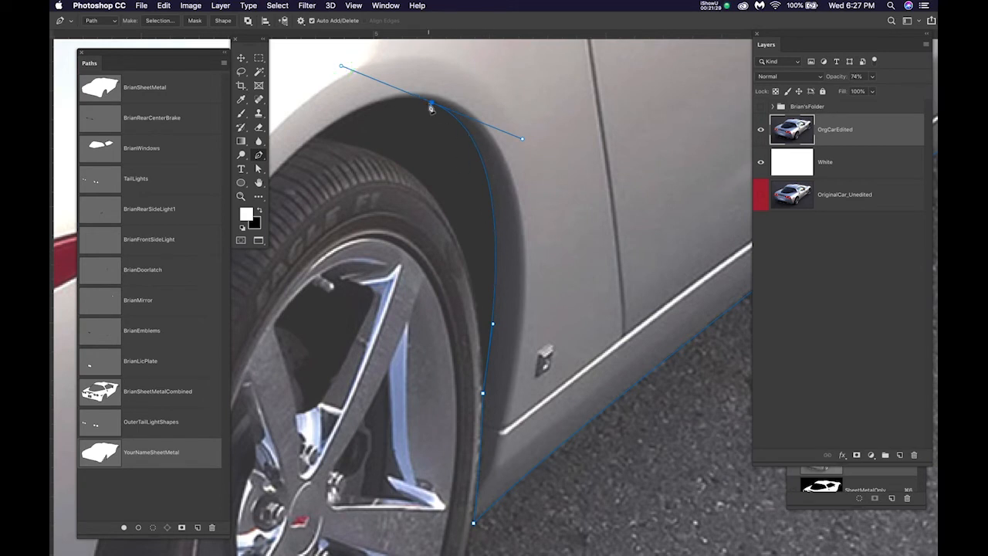
Shorten the outgoing handle at the top of the rear wheel arch and add a smooth anchor point farther along the arch
{"action": "scroll", "coordinate": [430, 105], "scroll_direction": "up", "scroll_amount": 3}
{"action": "left_click_drag", "start_coordinate": [403, 119], "coordinate": [459, 154]}
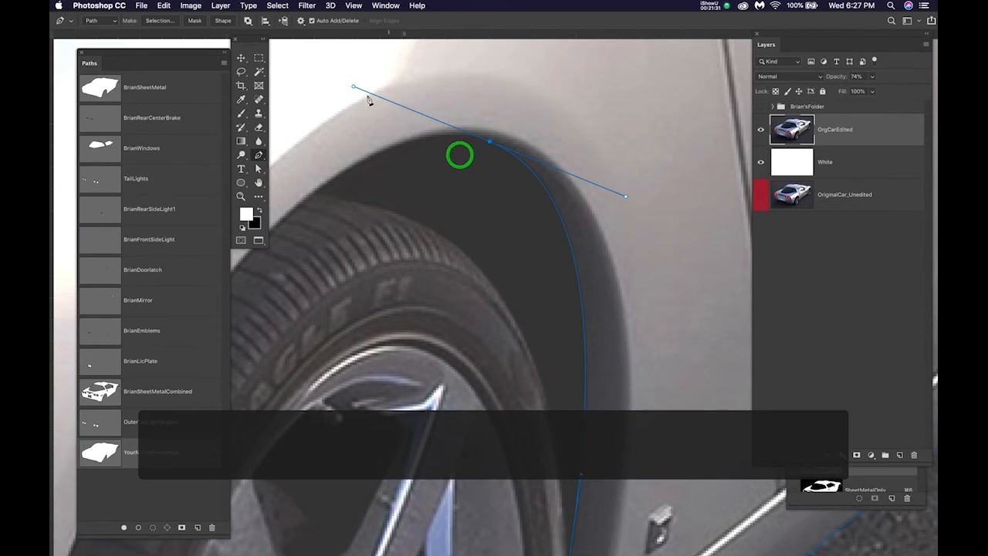
{"action": "left_click_drag", "start_coordinate": [354, 87], "coordinate": [476, 138]}
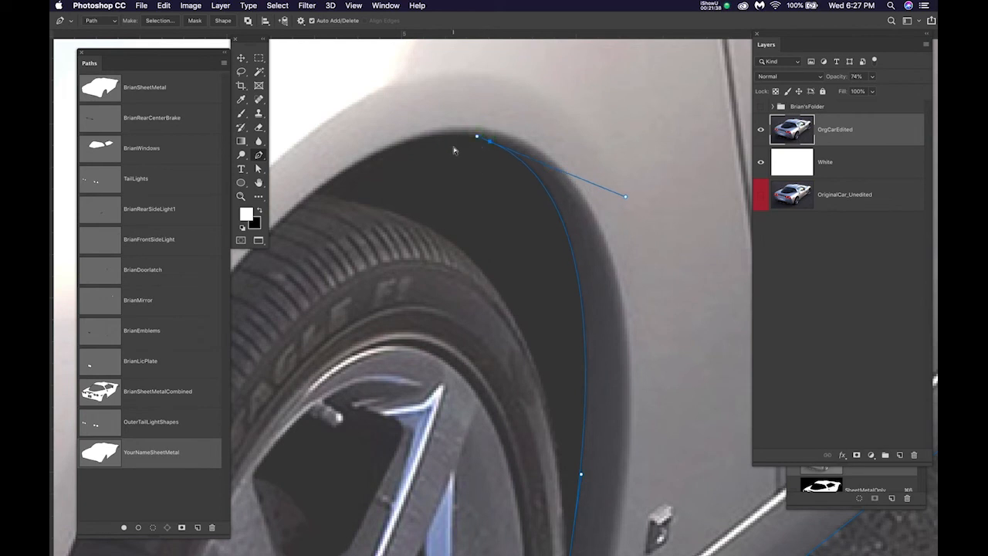
{"action": "left_click_drag", "start_coordinate": [375, 158], "coordinate": [319, 189]}
Add an anchor point on the rear bumper's lower edge beside the tire and stretch the segment's handles to fit the wheel arch
{"action": "left_click_drag", "start_coordinate": [414, 199], "coordinate": [551, 113]}
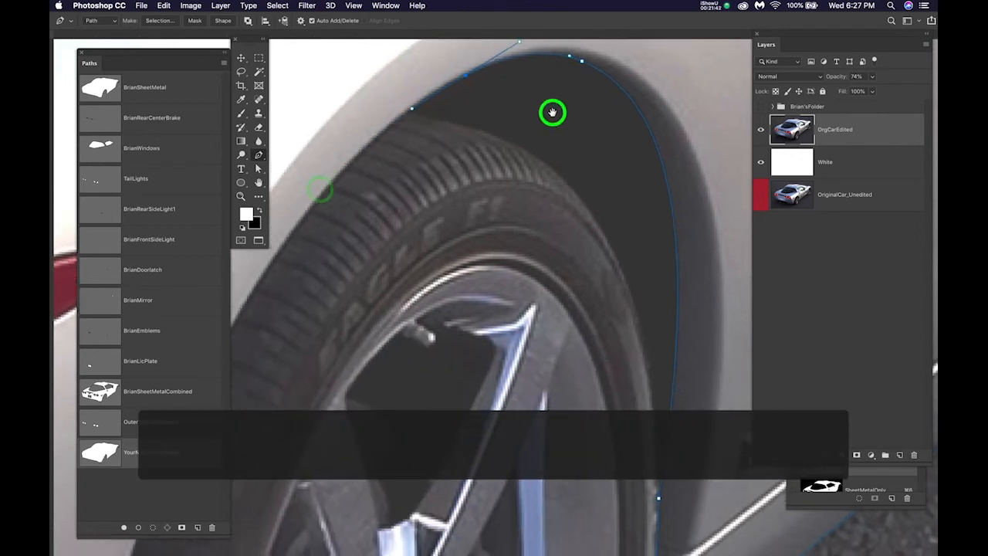
{"action": "scroll", "coordinate": [487, 160], "scroll_direction": "down", "scroll_amount": 3}
{"action": "left_click_drag", "start_coordinate": [471, 195], "coordinate": [498, 150]}
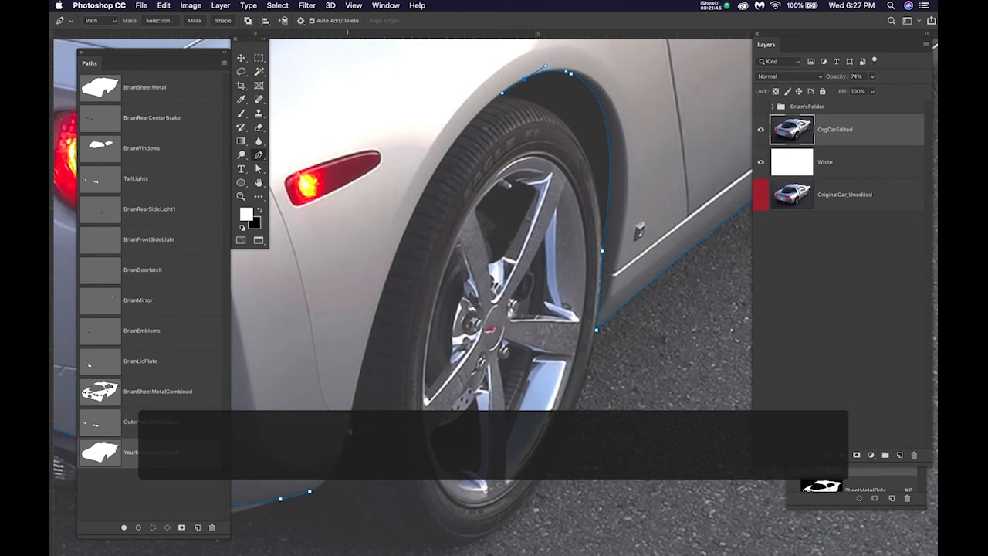
{"action": "left_click_drag", "start_coordinate": [345, 446], "coordinate": [338, 485]}
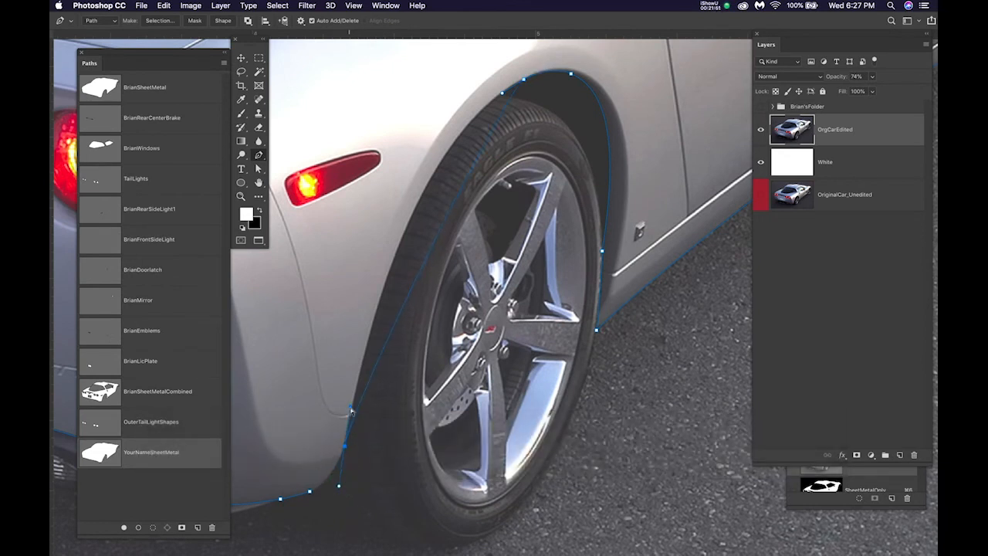
{"action": "left_click_drag", "start_coordinate": [350, 410], "coordinate": [382, 215]}
{"action": "left_click_drag", "start_coordinate": [502, 95], "coordinate": [470, 104]}
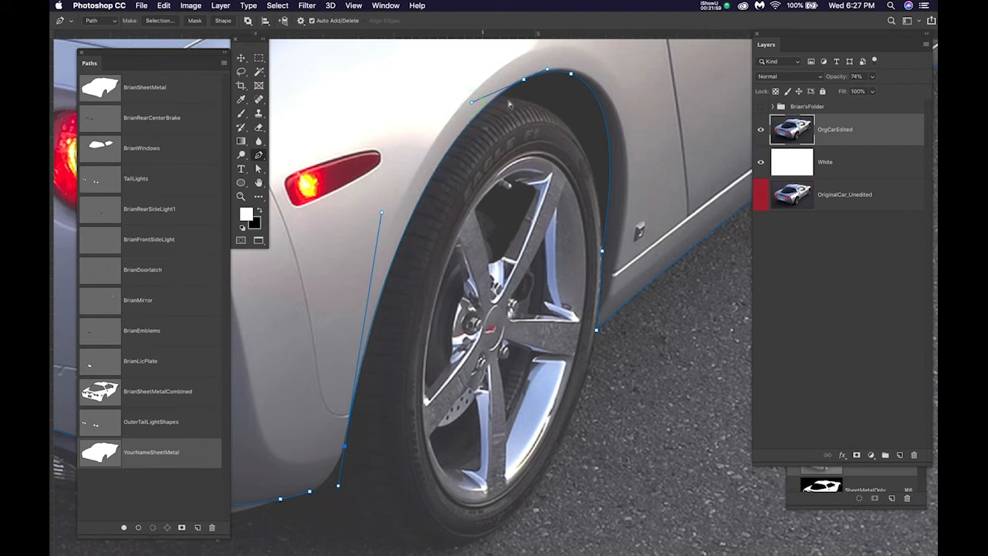
Nudge the anchor point beside the rear tire onto the bumper edge and inspect the arch segment's fit along the tire
{"action": "scroll", "coordinate": [355, 448], "scroll_direction": "up", "scroll_amount": 5}
{"action": "left_click_drag", "start_coordinate": [405, 391], "coordinate": [498, 247]}
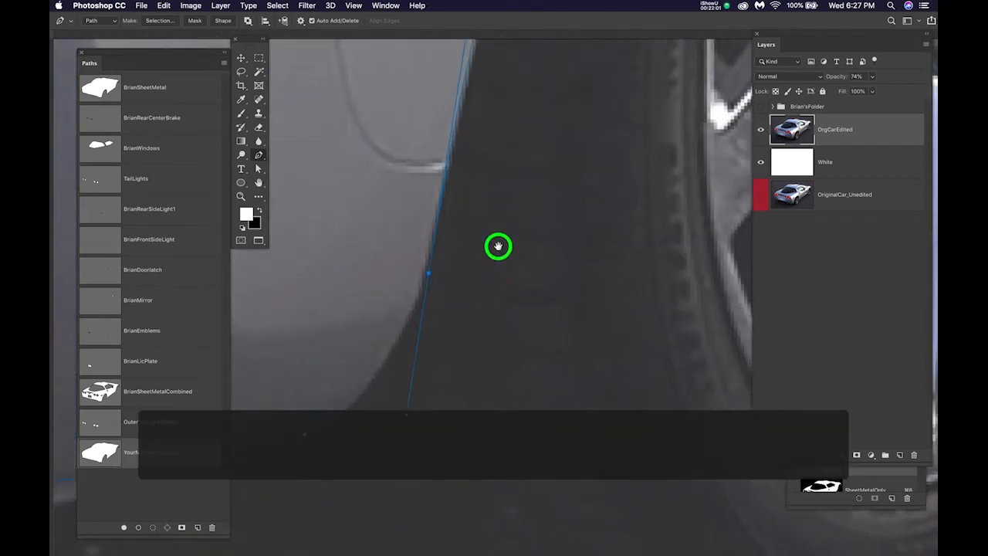
{"action": "left_click", "coordinate": [438, 258], "text": "super"}
{"action": "left_click_drag", "start_coordinate": [437, 258], "coordinate": [435, 257]}
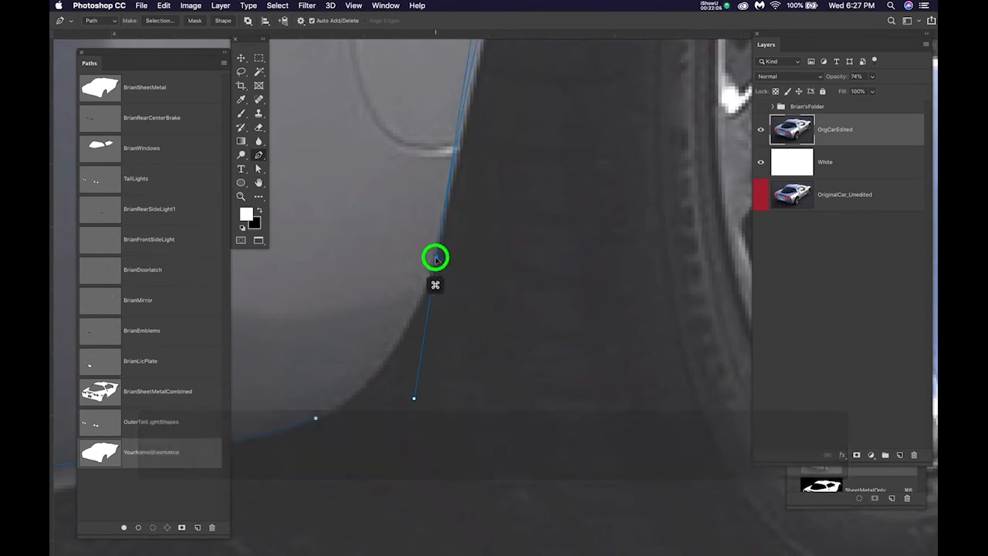
{"action": "left_click_drag", "start_coordinate": [423, 382], "coordinate": [417, 403]}
{"action": "scroll", "coordinate": [465, 300], "scroll_direction": "down", "scroll_amount": 4}
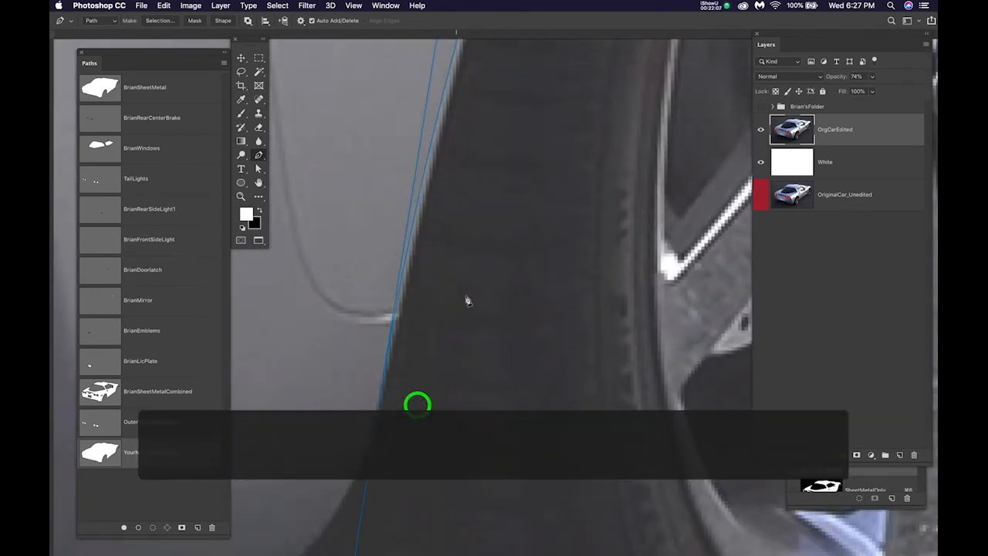
{"action": "left_click_drag", "start_coordinate": [479, 280], "coordinate": [452, 395]}
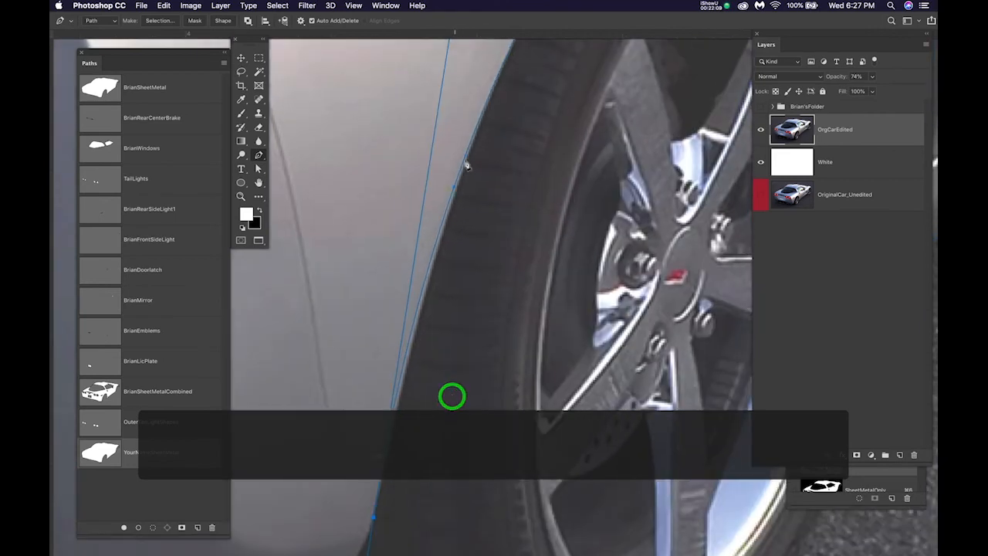
{"action": "scroll", "coordinate": [477, 180], "scroll_direction": "down", "scroll_amount": 3}
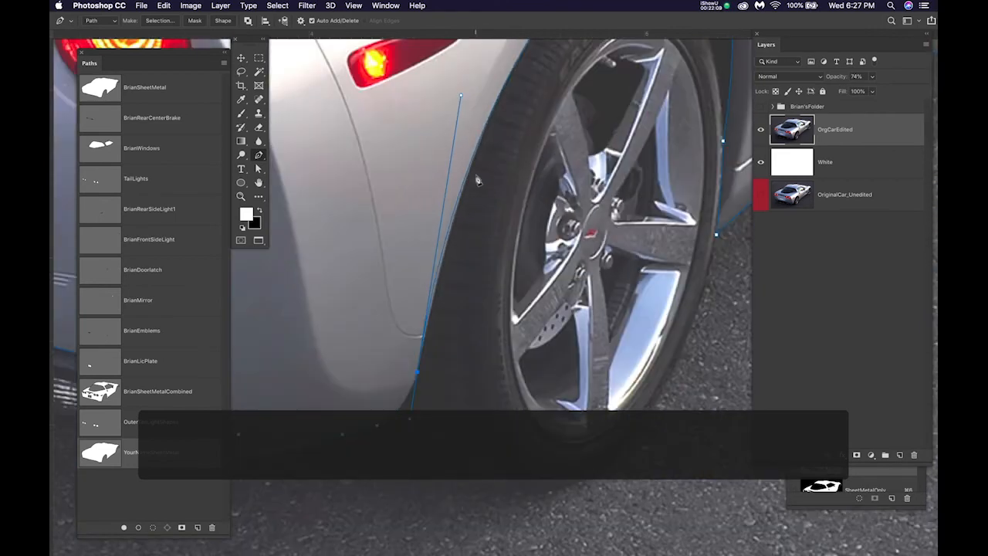
Move the anchor point beside the rear tire up to the bumper seam and adjust the arch segment's handles to follow the wheel opening
{"action": "left_click", "coordinate": [461, 97]}
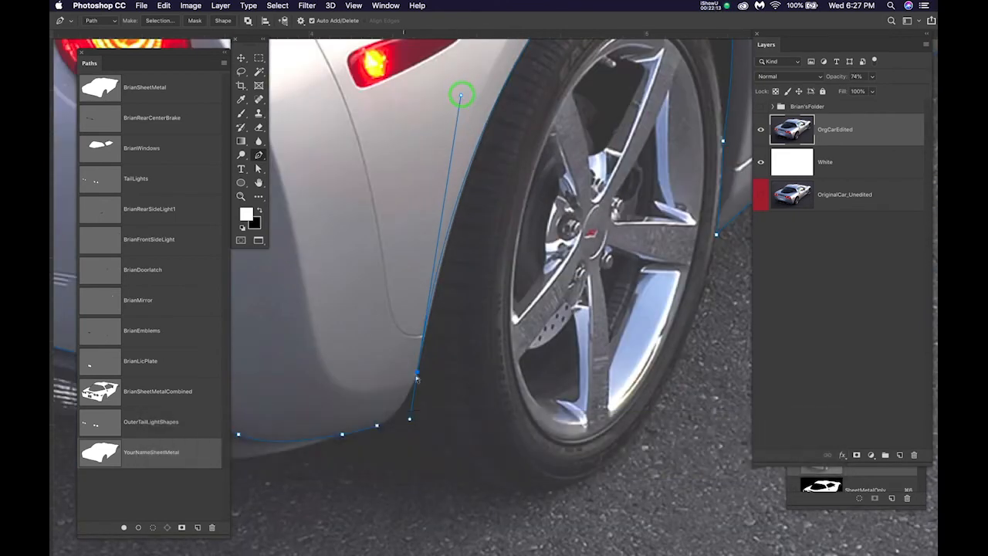
{"action": "left_click_drag", "start_coordinate": [419, 375], "coordinate": [424, 341]}
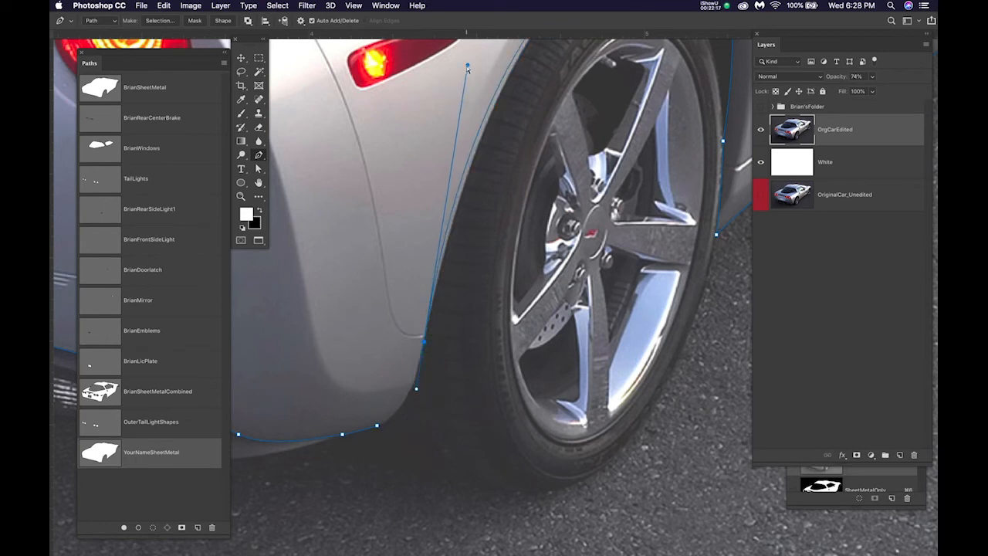
{"action": "mouse_move", "coordinate": [467, 66]}
{"action": "left_mouse_down"}
{"action": "mouse_move", "coordinate": [467, 81]}
{"action": "mouse_move", "coordinate": [474, 73]}
{"action": "left_mouse_up"}
{"action": "left_click_drag", "start_coordinate": [553, 143], "coordinate": [547, 225]}
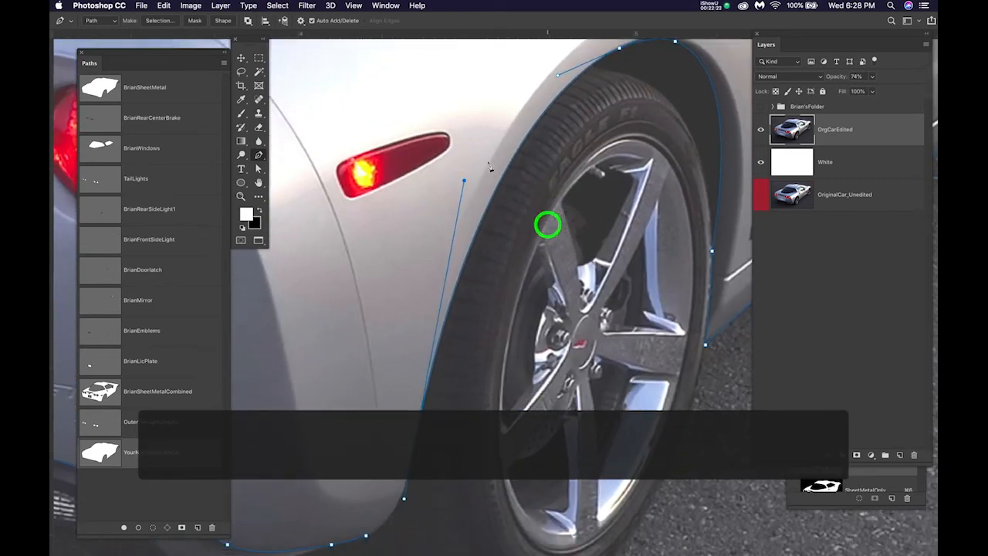
{"action": "left_click", "coordinate": [555, 75], "text": "super"}
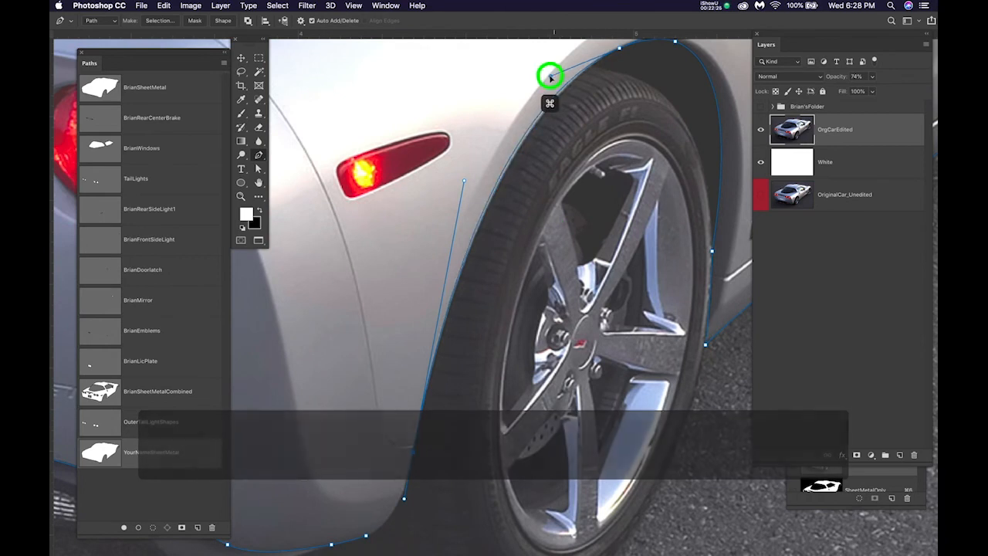
{"action": "left_click_drag", "start_coordinate": [556, 77], "coordinate": [557, 75]}
Shorten the outgoing handle of the anchor point at the bumper seam so it follows the edge beside the tire
{"action": "left_click_drag", "start_coordinate": [515, 303], "coordinate": [561, 201]}
{"action": "key", "text": "super+plus"}
{"action": "key", "text": "super+plus"}
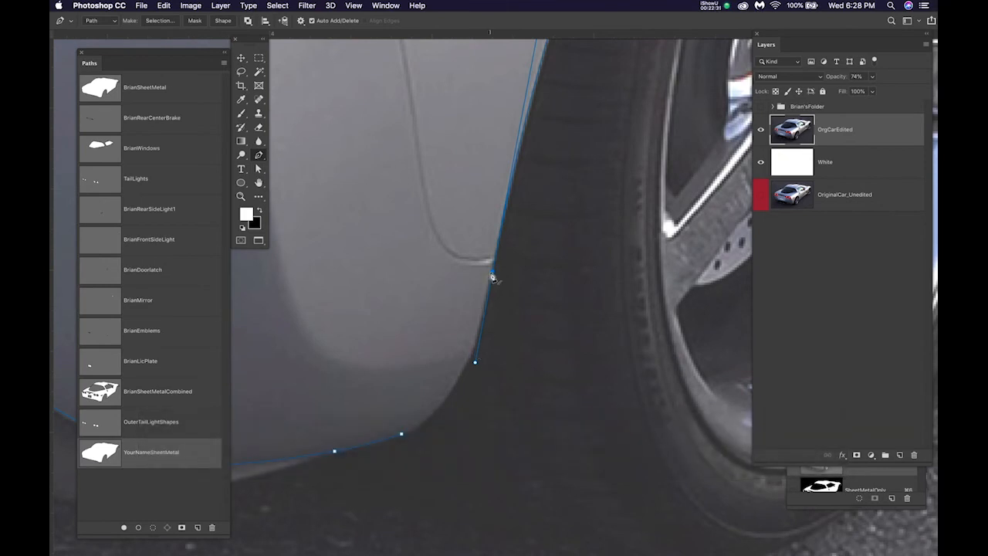
{"action": "left_click_drag", "start_coordinate": [493, 275], "coordinate": [476, 324]}
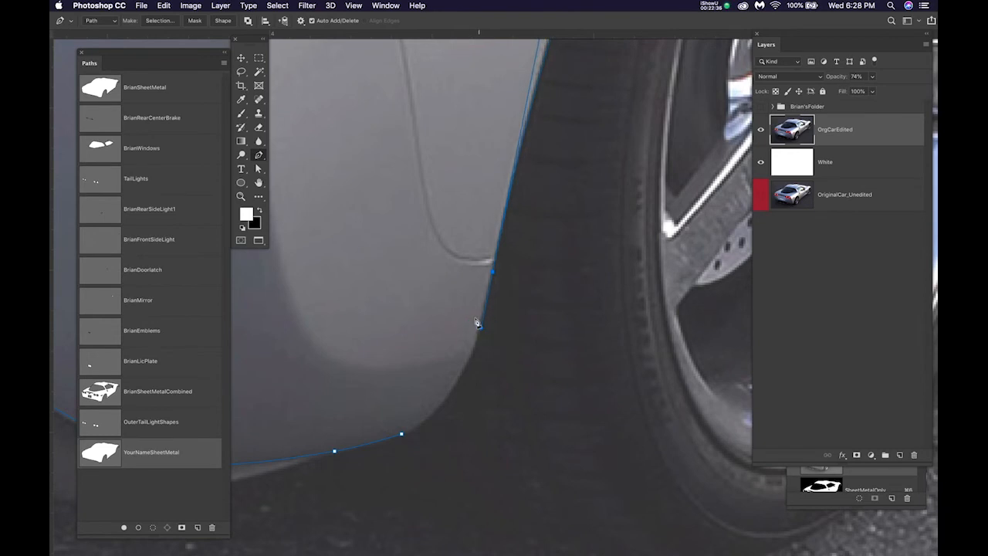
Try closing the path with a curve at its starting anchor on the bumper's lower corner, and undo each attempt
{"action": "left_click", "coordinate": [402, 437], "text": "alt"}
{"action": "left_click_drag", "start_coordinate": [401, 437], "coordinate": [371, 446]}
{"action": "key", "text": "super+z"}
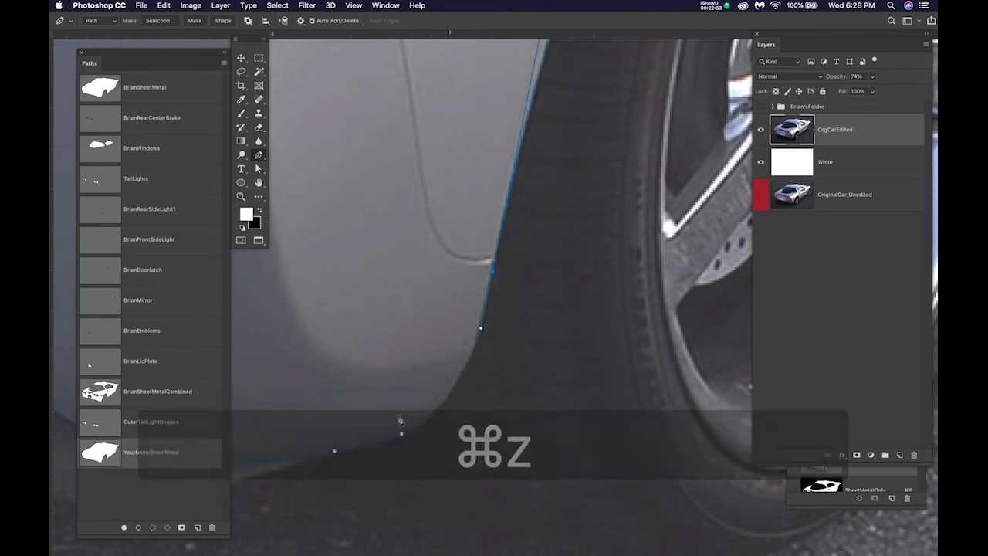
{"action": "left_click_drag", "start_coordinate": [404, 439], "coordinate": [364, 450]}
{"action": "key", "text": "super+z"}
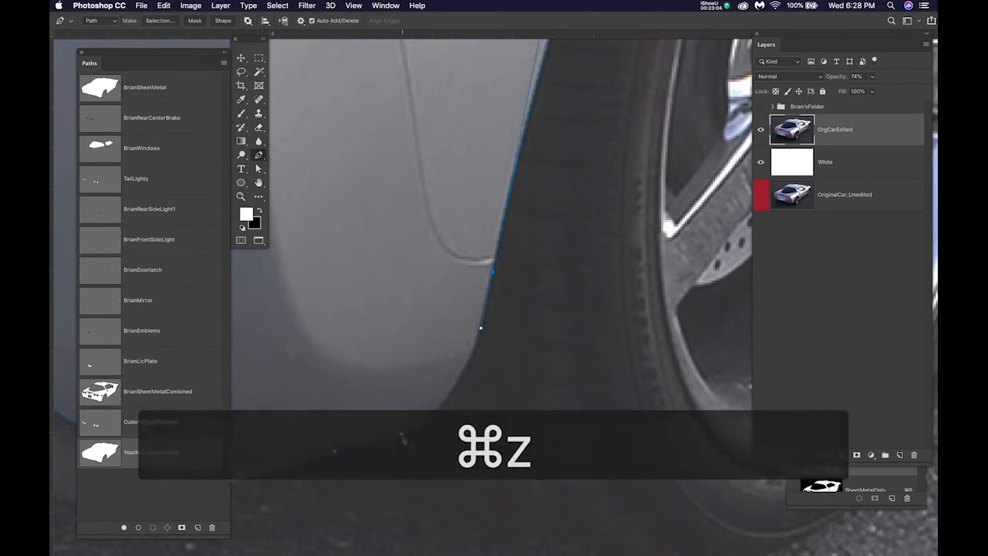
Place a curved anchor at the bumper's lower corner beside the rear wheel and close the YourNameSheetMetal path
{"action": "left_click_drag", "start_coordinate": [402, 437], "coordinate": [344, 458]}
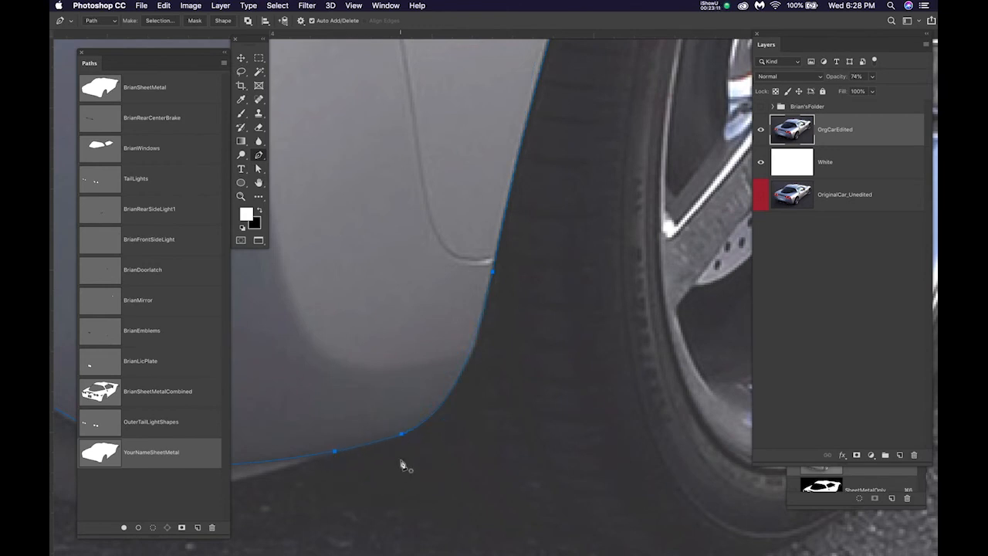
{"action": "scroll", "coordinate": [411, 453], "scroll_direction": "down", "scroll_amount": 5}
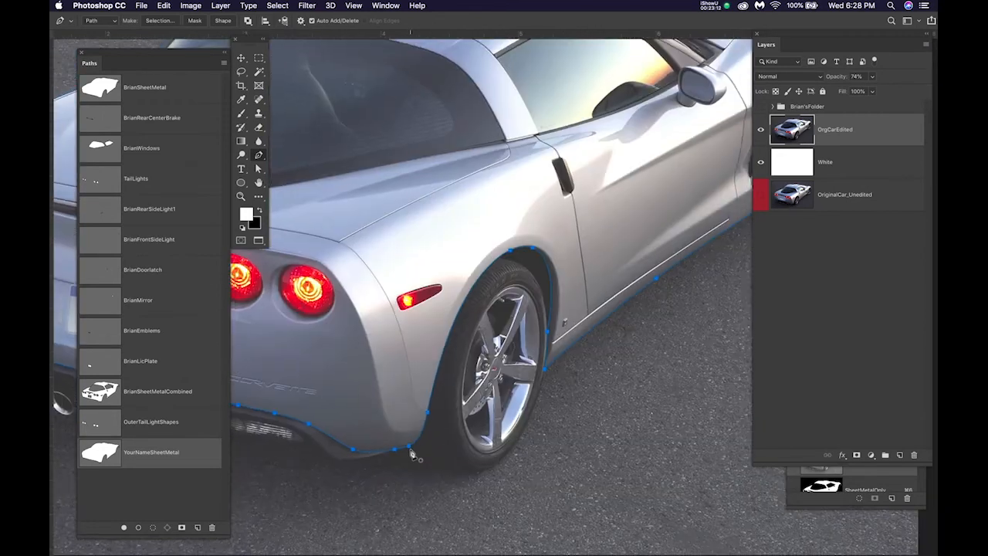
{"action": "scroll", "coordinate": [412, 455], "scroll_direction": "down", "scroll_amount": 2}
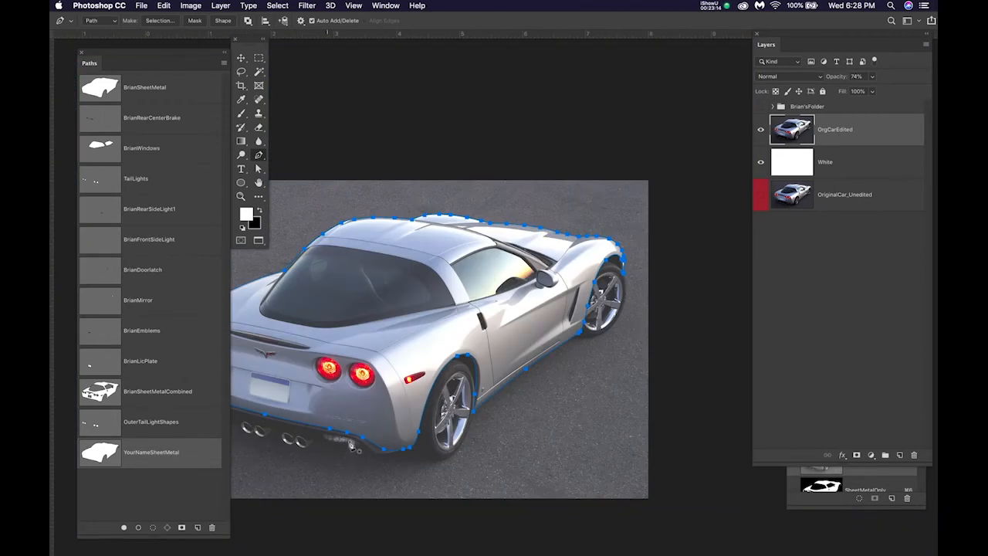
{"action": "left_click_drag", "start_coordinate": [380, 407], "coordinate": [482, 398]}
Lower the OrgCarEdited layer's opacity to 24% and deselect the sheet metal path
{"action": "left_click", "coordinate": [850, 130]}
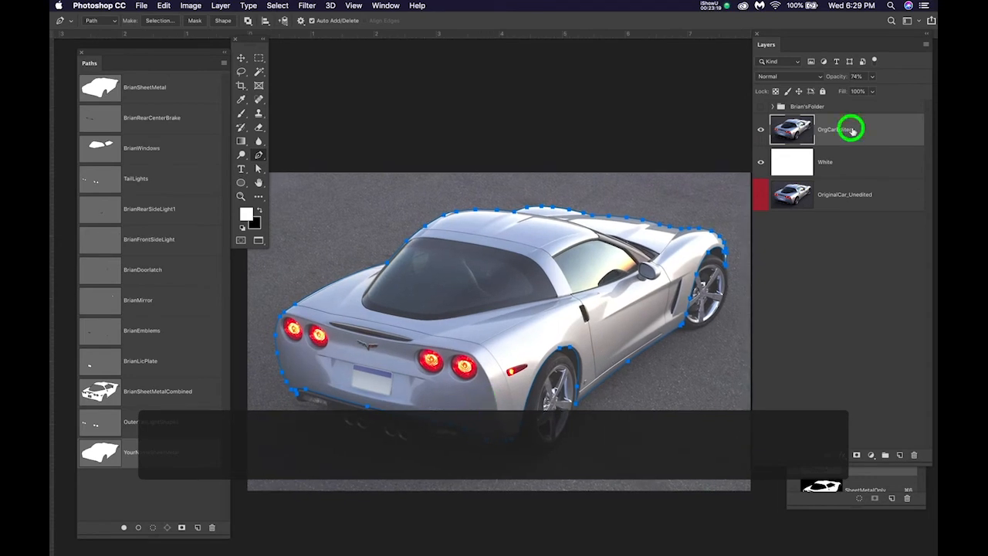
{"action": "left_click_drag", "start_coordinate": [872, 75], "coordinate": [848, 99]}
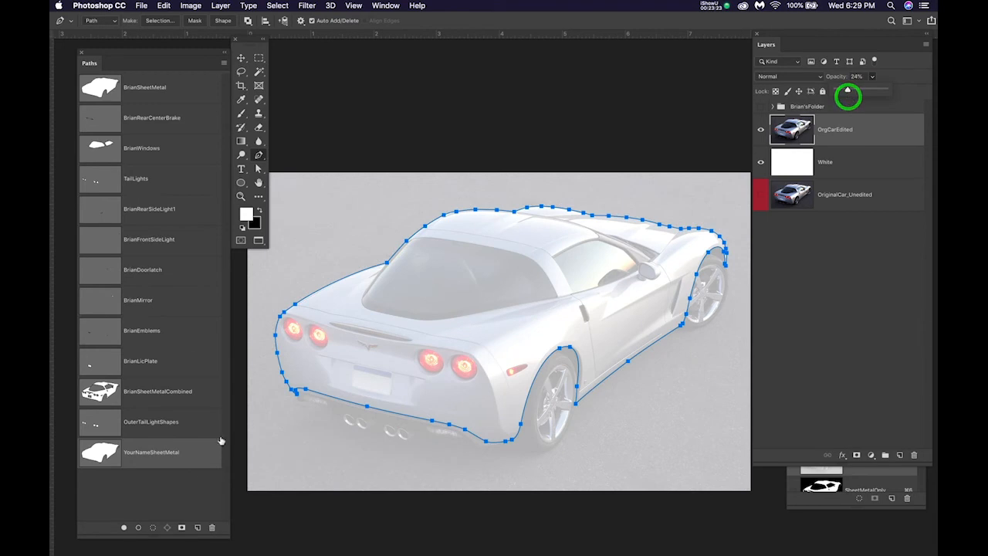
{"action": "left_click", "coordinate": [177, 487]}
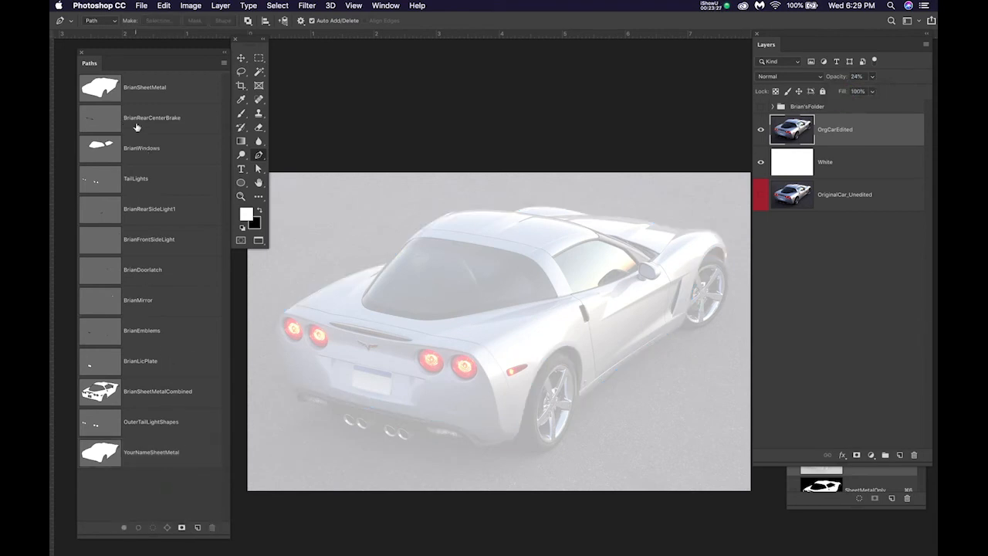
{"action": "left_click_drag", "start_coordinate": [149, 60], "coordinate": [154, 53]}
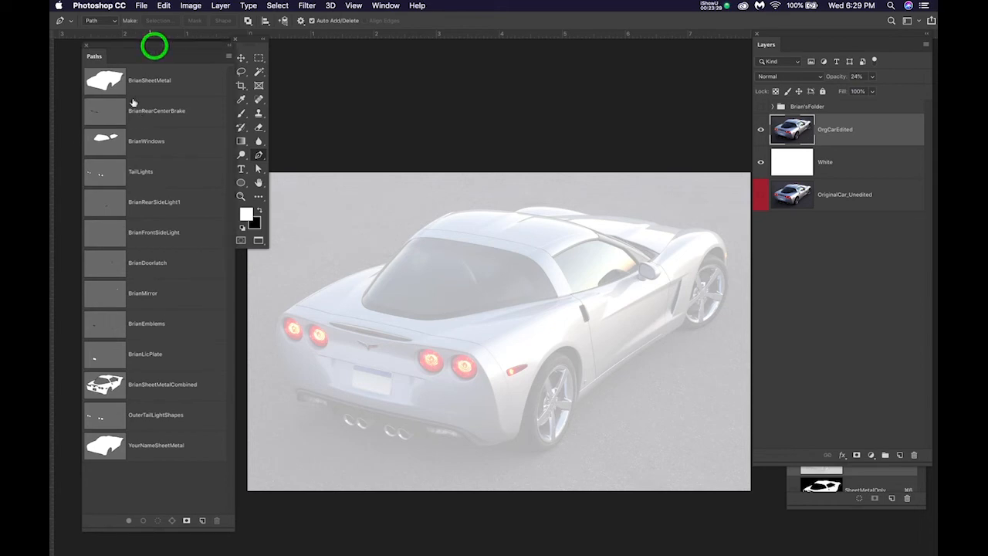
Display the existing rear center brake light path and examine its outline on the car
{"action": "left_click", "coordinate": [95, 110]}
{"action": "scroll", "coordinate": [332, 327], "scroll_direction": "up", "scroll_amount": 3}
{"action": "scroll", "coordinate": [332, 327], "scroll_direction": "up", "scroll_amount": 2}
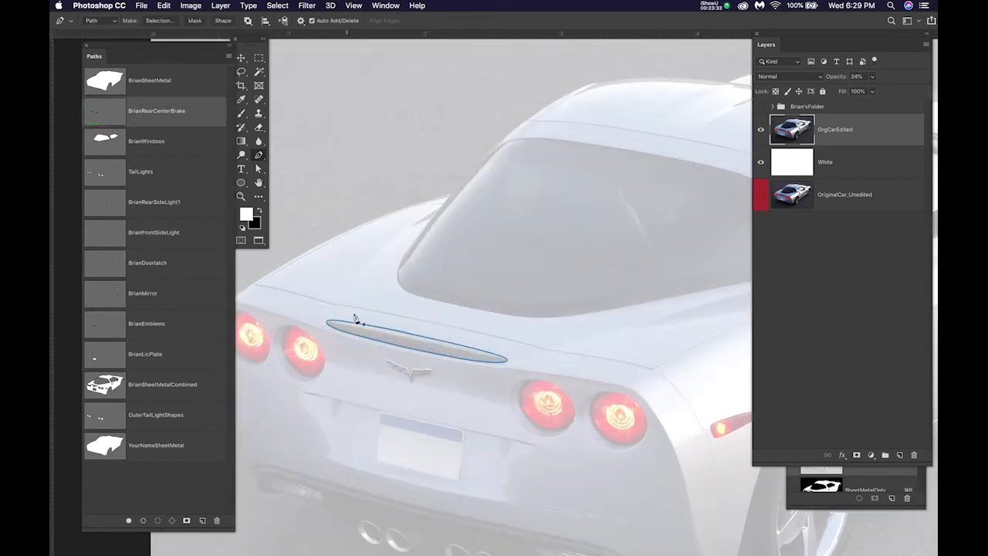
{"action": "scroll", "coordinate": [399, 346], "scroll_direction": "up", "scroll_amount": 3}
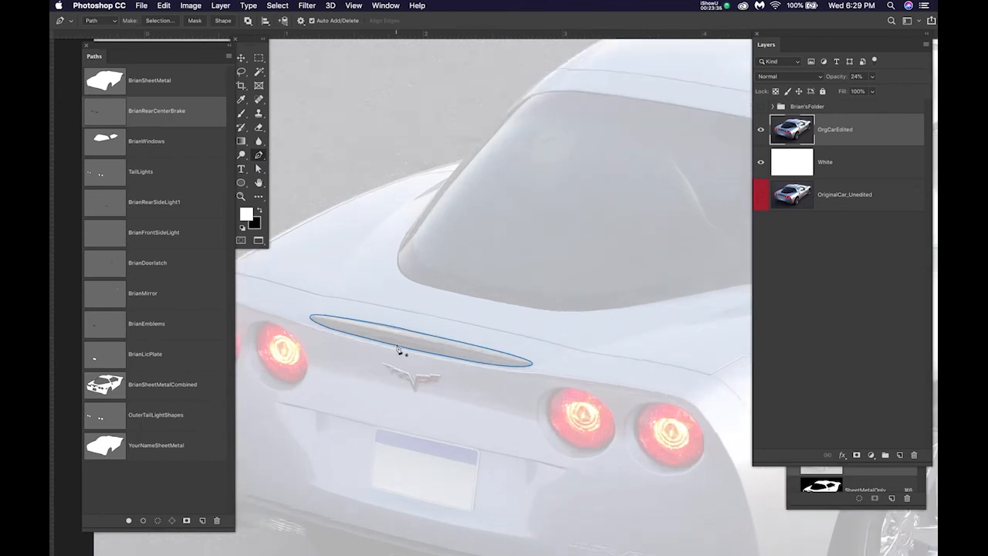
Set the OrgCarEdited layer's opacity to 75% and show the anchor points of the existing center brake light path
{"action": "left_click", "coordinate": [885, 131]}
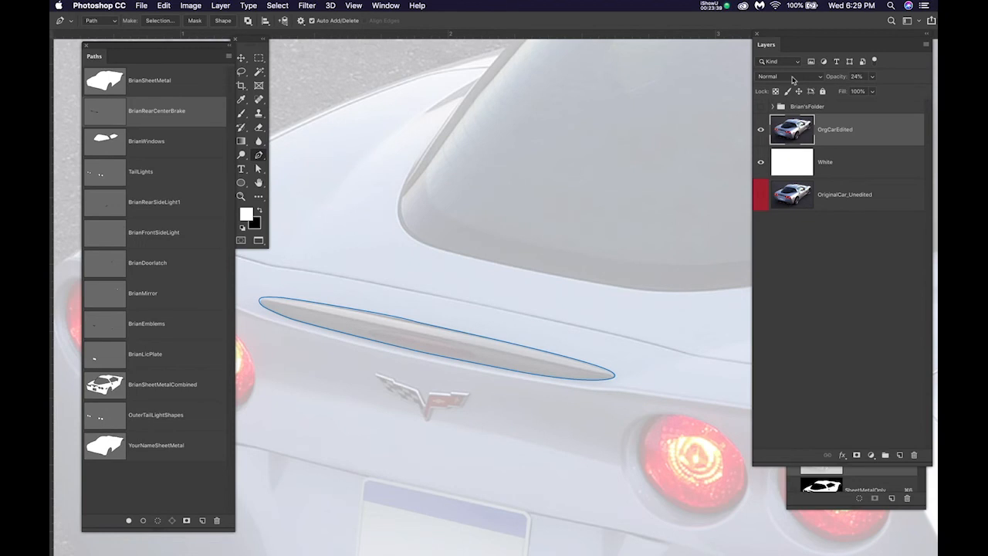
{"action": "left_click_drag", "start_coordinate": [873, 77], "coordinate": [897, 93]}
{"action": "left_click", "coordinate": [552, 376], "text": "ctrl"}
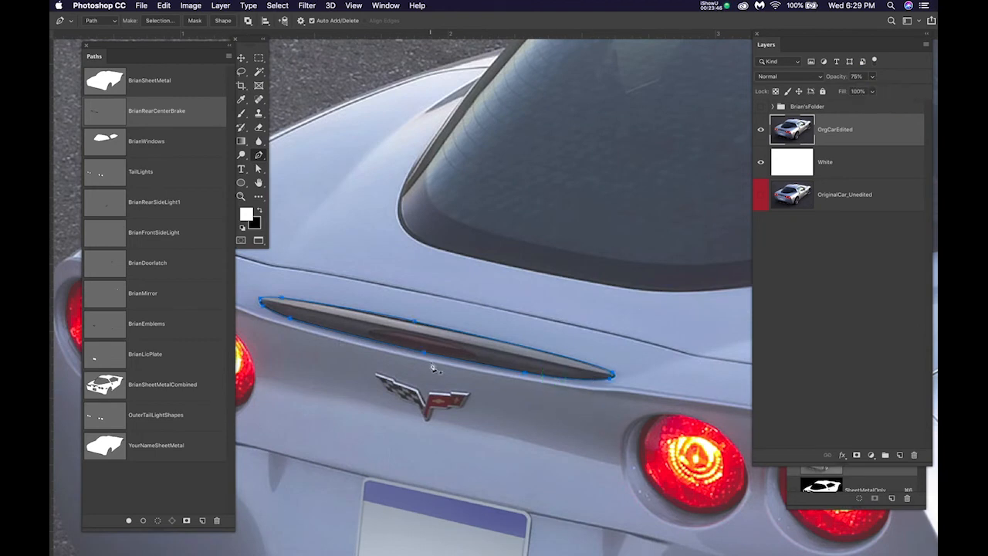
{"action": "scroll", "coordinate": [431, 366], "scroll_direction": "up", "scroll_amount": 3}
{"action": "scroll", "coordinate": [431, 366], "scroll_direction": "down", "scroll_amount": 4}
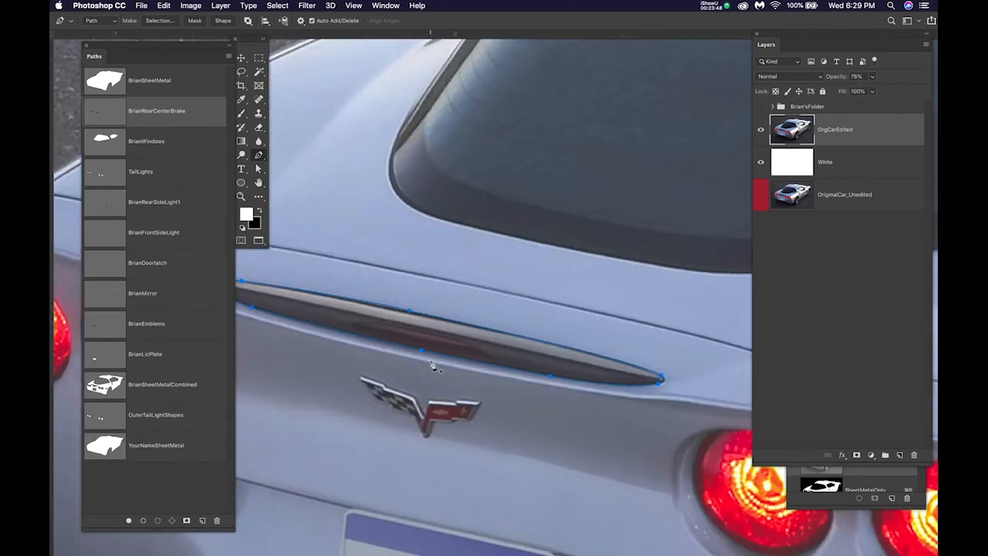
{"action": "left_click_drag", "start_coordinate": [432, 366], "coordinate": [499, 264]}
Create a new empty path named YourNameRearCenterBrake, reusing the name ending of the existing brake light path
{"action": "left_click", "coordinate": [165, 468]}
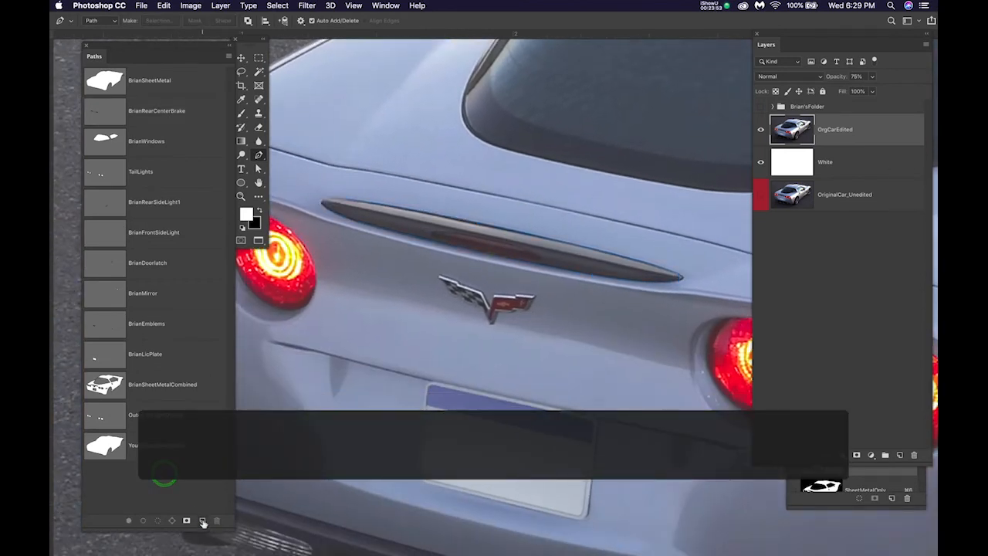
{"action": "left_click", "coordinate": [201, 520]}
{"action": "double_click", "coordinate": [144, 112]}
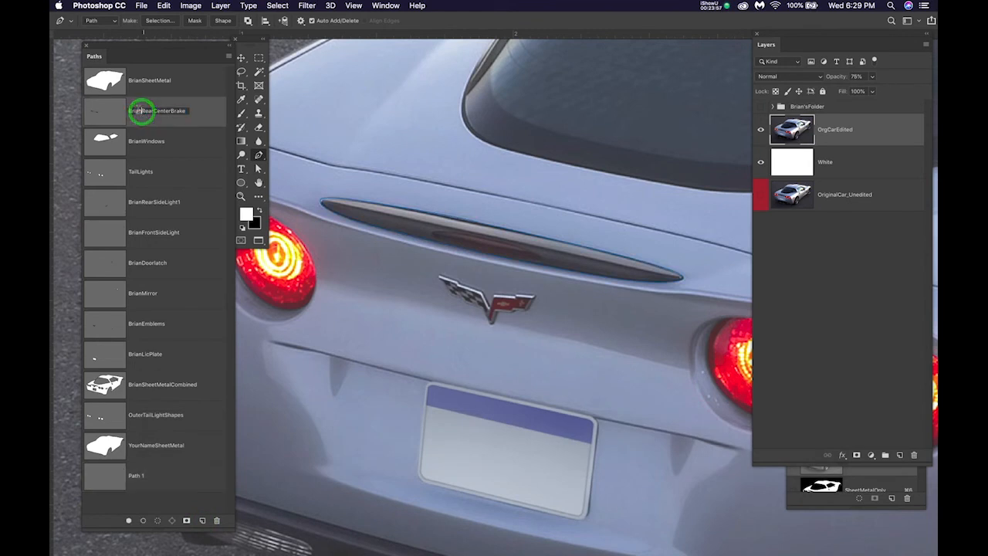
{"action": "left_click_drag", "start_coordinate": [141, 111], "coordinate": [181, 111]}
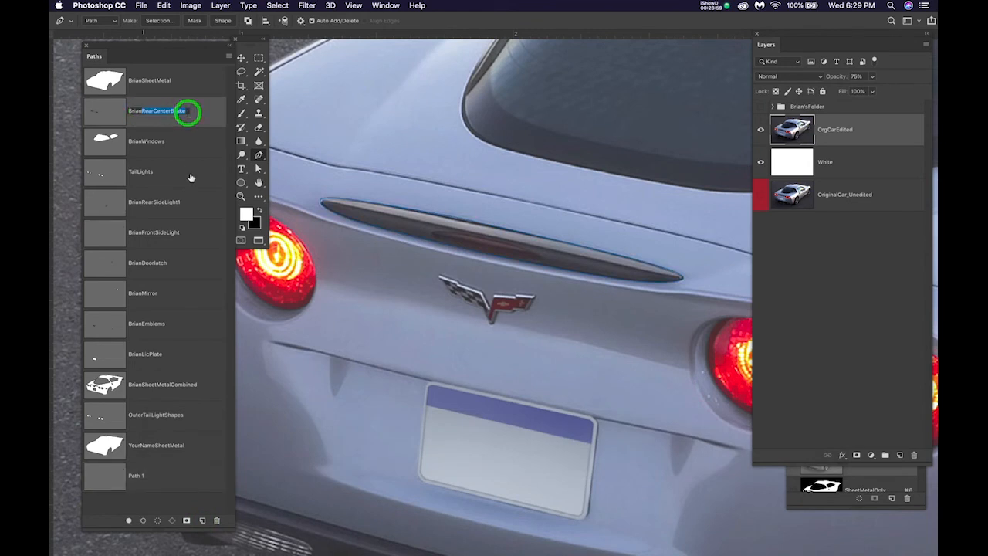
{"action": "key", "text": "super+c"}
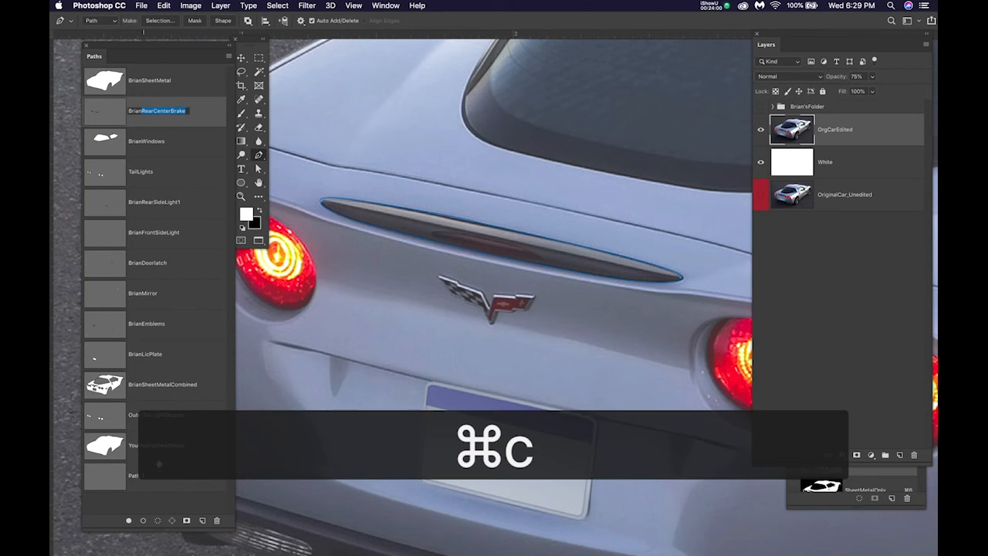
{"action": "double_click", "coordinate": [136, 475]}
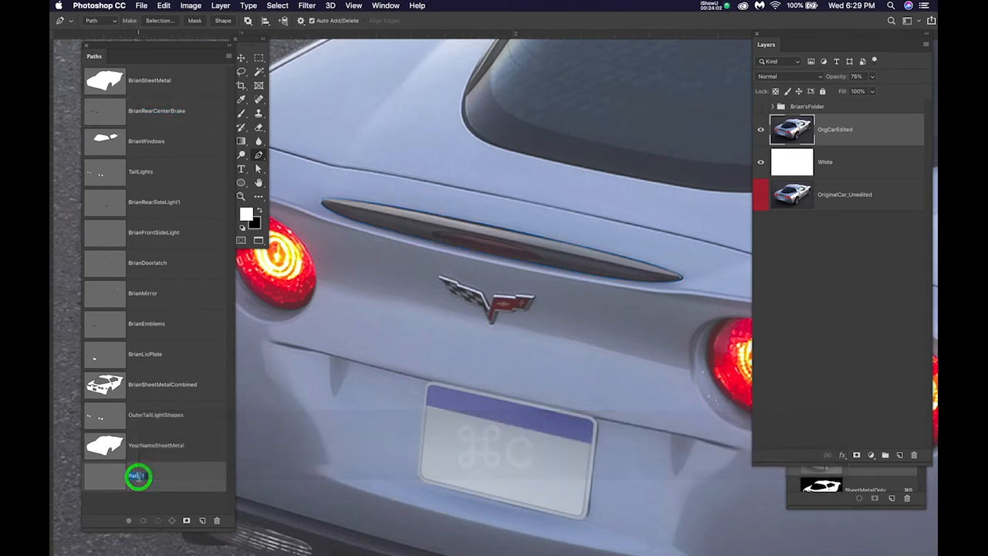
{"action": "type", "text": "Y"}
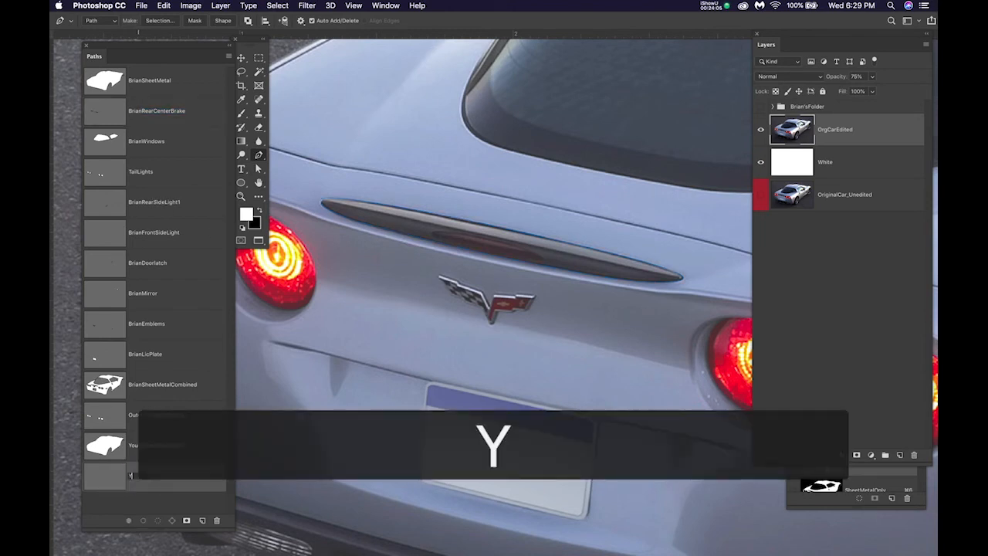
{"action": "type", "text": "ourN"}
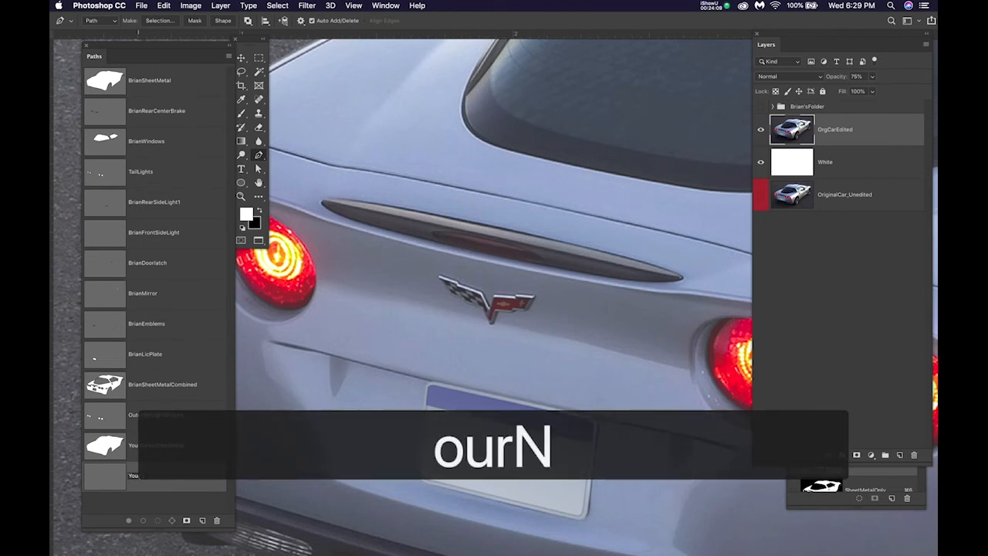
{"action": "type", "text": "ame"}
{"action": "key", "text": "super+v"}
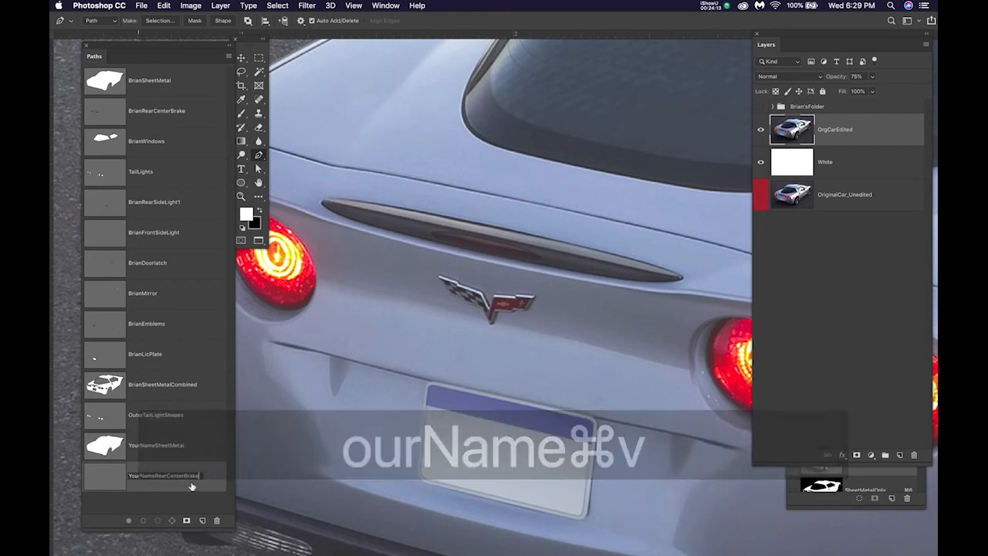
{"action": "key", "text": "Return"}
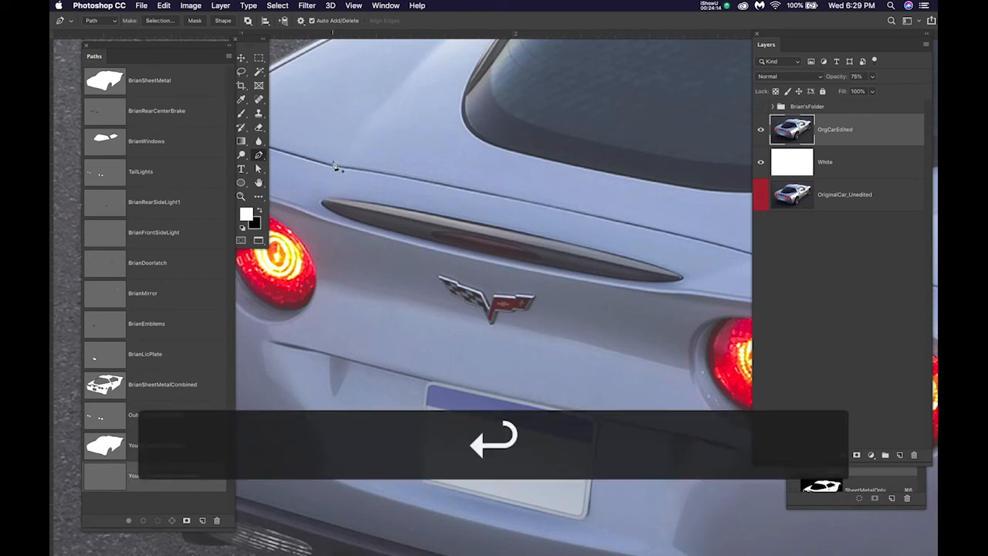
Try tracing the tip of the center brake light with three curved anchors, and discard the drawn path
{"action": "scroll", "coordinate": [337, 172], "scroll_direction": "up", "scroll_amount": 10}
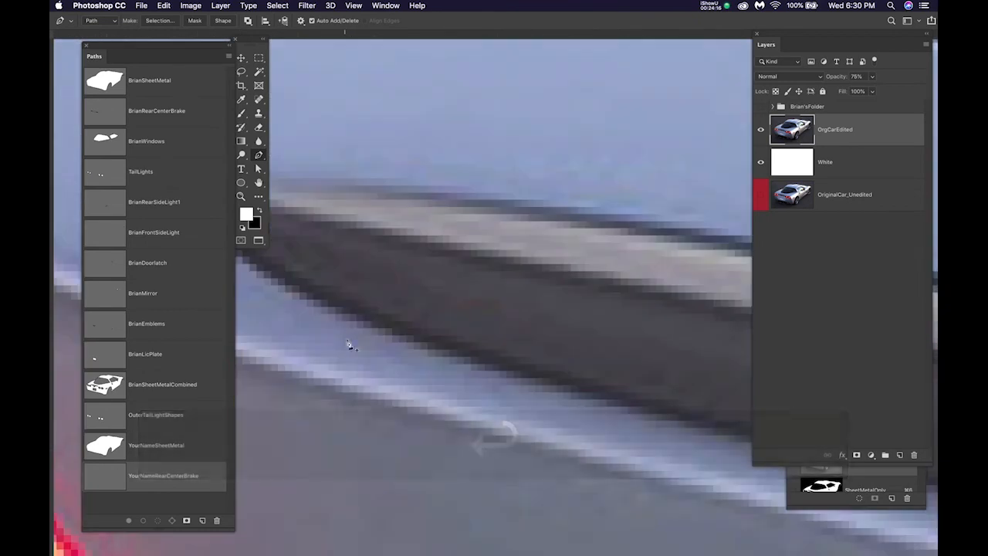
{"action": "left_click_drag", "start_coordinate": [349, 345], "coordinate": [454, 259]}
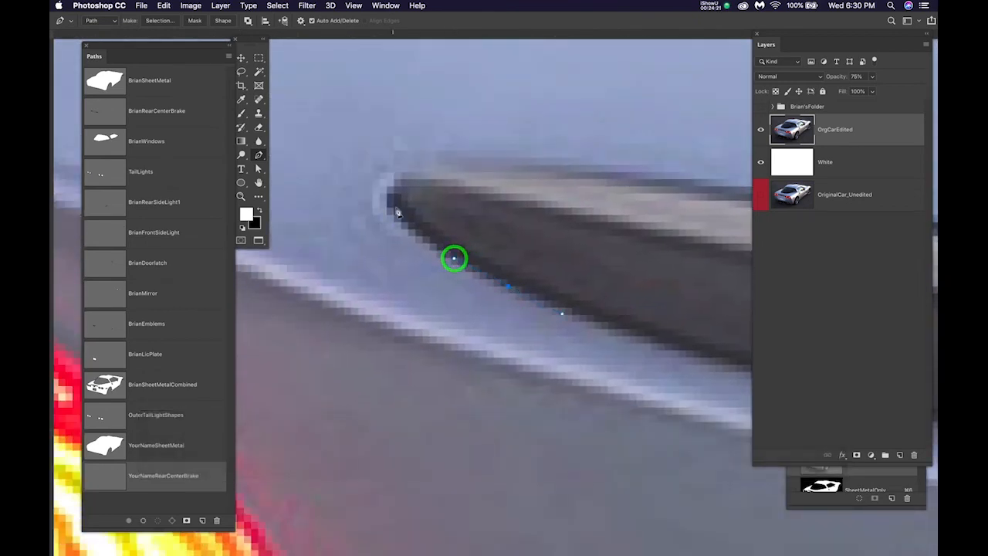
{"action": "left_click_drag", "start_coordinate": [386, 194], "coordinate": [392, 170]}
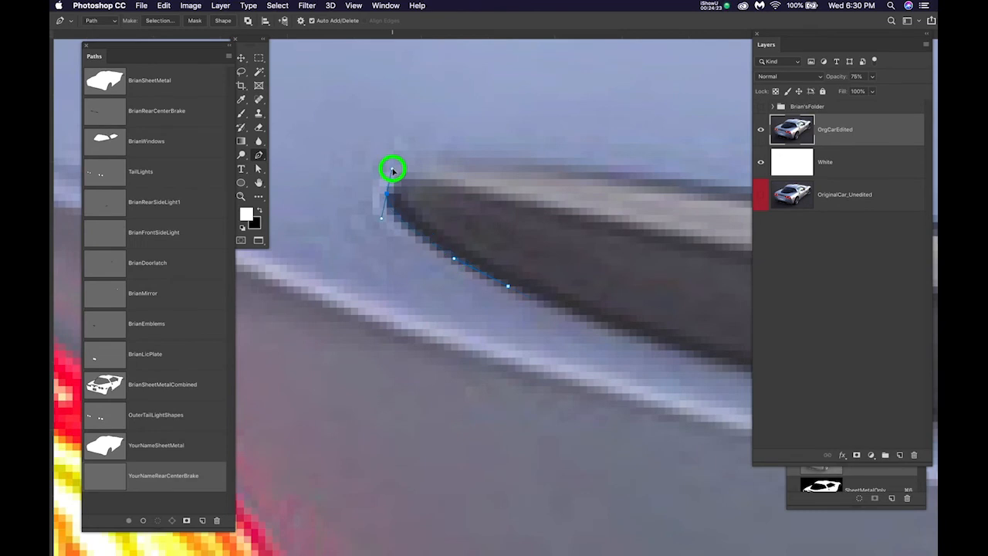
{"action": "left_click_drag", "start_coordinate": [493, 165], "coordinate": [555, 171]}
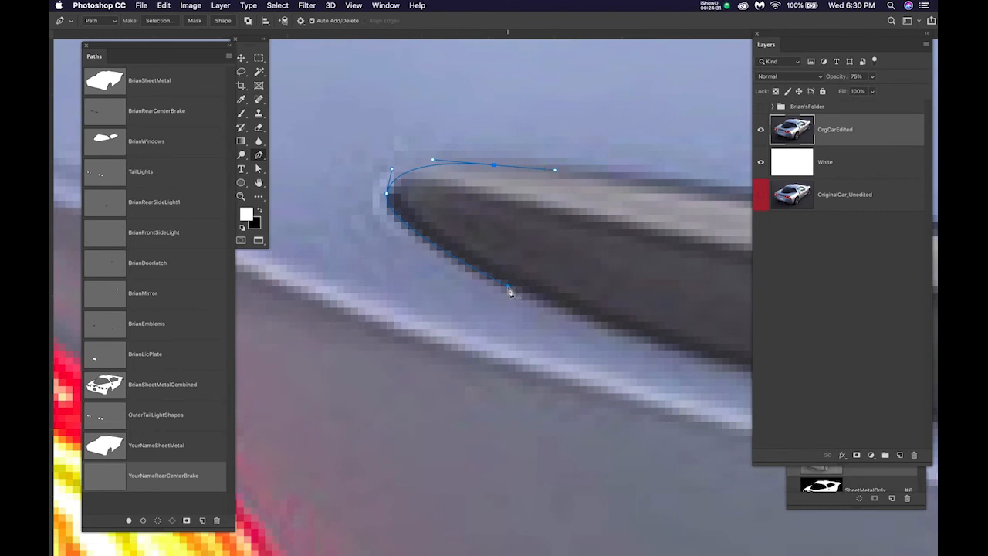
{"action": "key", "text": "BackSpace"}
{"action": "key", "text": "BackSpace"}
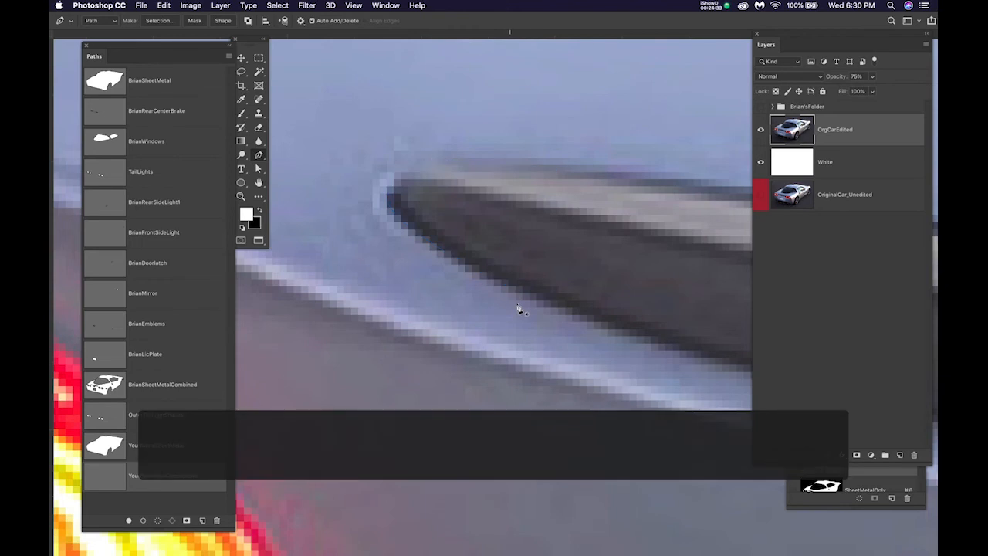
Try tracing the lower edge of the center brake light with curved anchors towards its tip, and discard the segments
{"action": "scroll", "coordinate": [543, 323], "scroll_direction": "down", "scroll_amount": 3}
{"action": "left_click_drag", "start_coordinate": [449, 269], "coordinate": [360, 249]}
{"action": "left_click", "coordinate": [596, 284]}
{"action": "left_click_drag", "start_coordinate": [596, 284], "coordinate": [539, 266]}
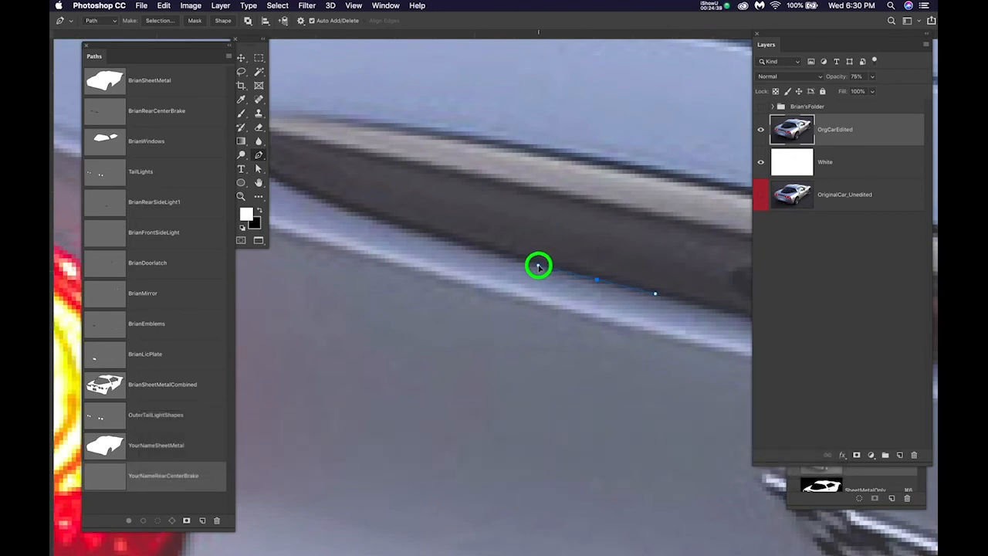
{"action": "left_click", "coordinate": [433, 241]}
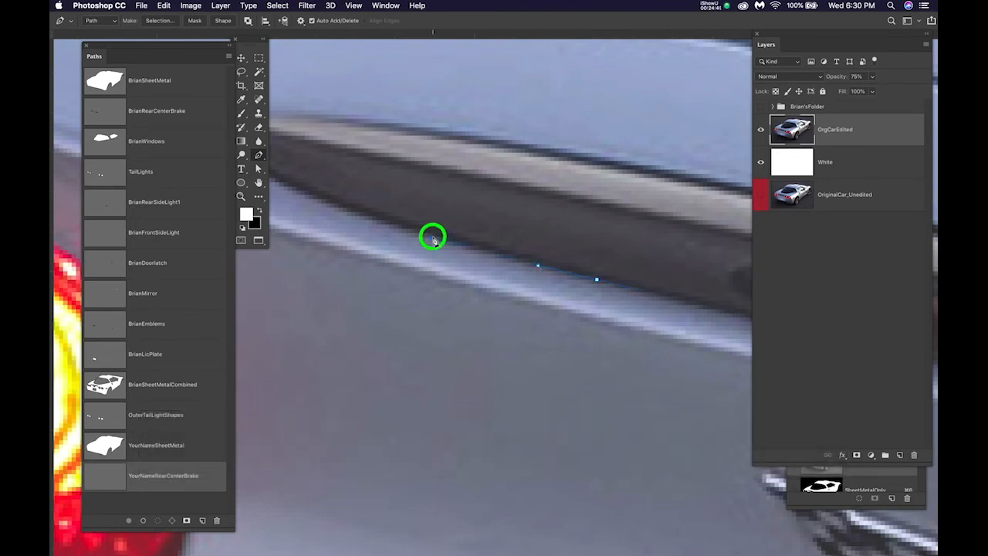
{"action": "left_click_drag", "start_coordinate": [434, 241], "coordinate": [483, 300]}
{"action": "key", "text": "space"}
{"action": "left_click_drag", "start_coordinate": [404, 234], "coordinate": [357, 213]}
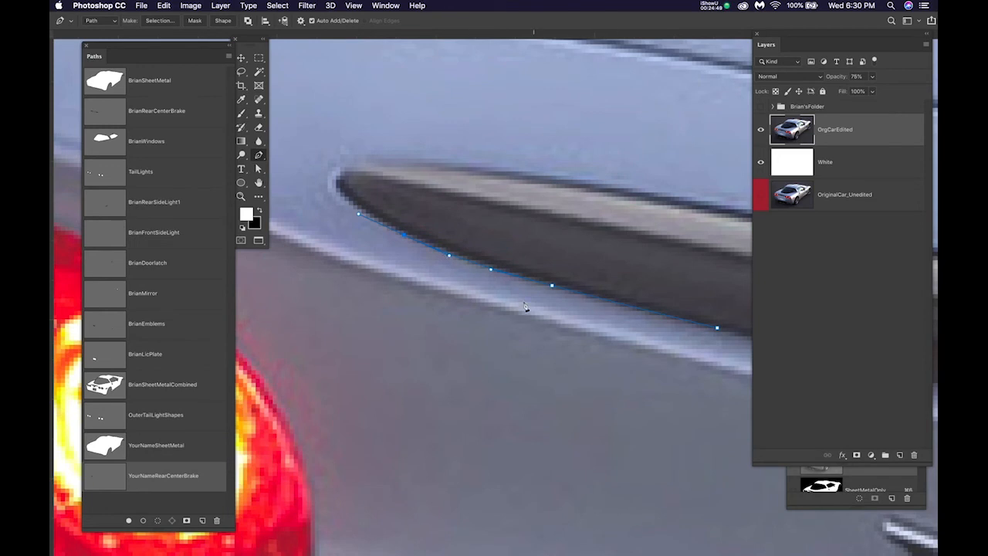
{"action": "key", "text": "BackSpace"}
{"action": "key", "text": "BackSpace"}
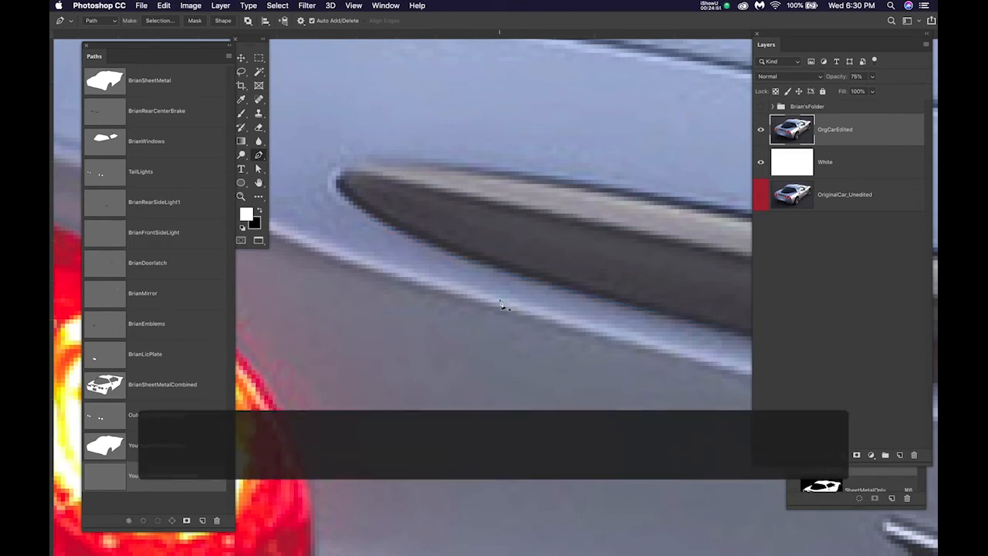
Delete the YourNameRearCenterBrake and YourNameSheetMetal paths
{"action": "scroll", "coordinate": [500, 303], "scroll_direction": "down", "scroll_amount": 6}
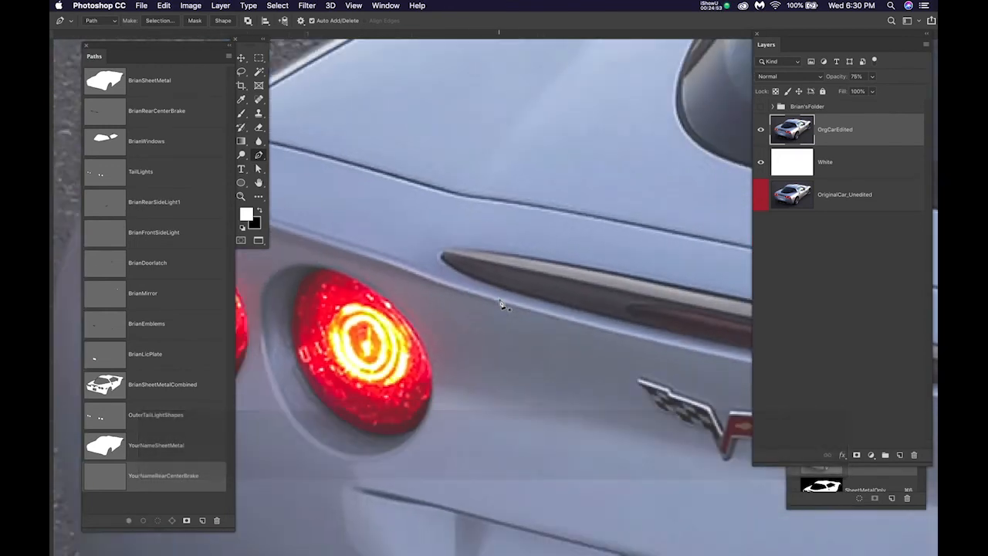
{"action": "scroll", "coordinate": [500, 303], "scroll_direction": "down", "scroll_amount": 2}
{"action": "left_click_drag", "start_coordinate": [185, 468], "coordinate": [215, 519]}
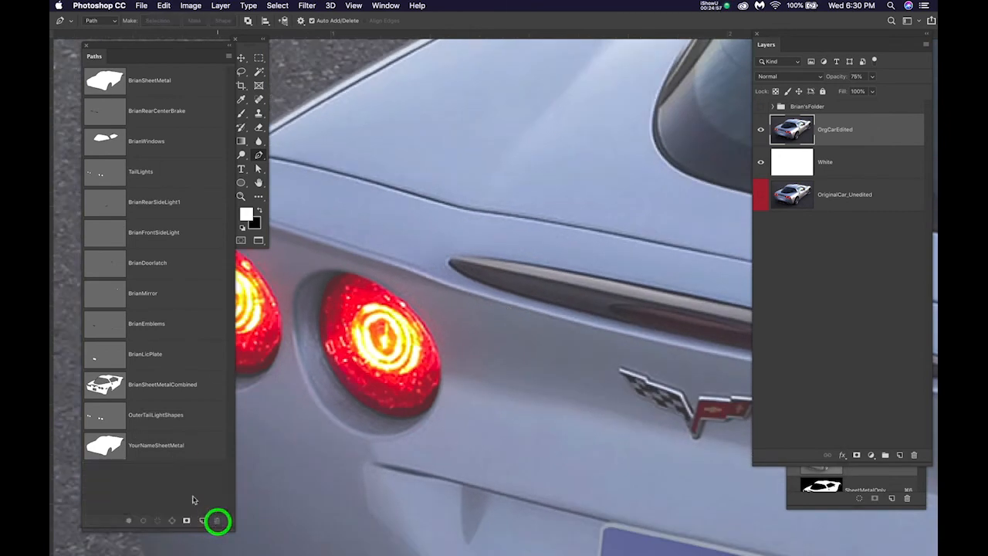
{"action": "left_click_drag", "start_coordinate": [172, 444], "coordinate": [221, 520]}
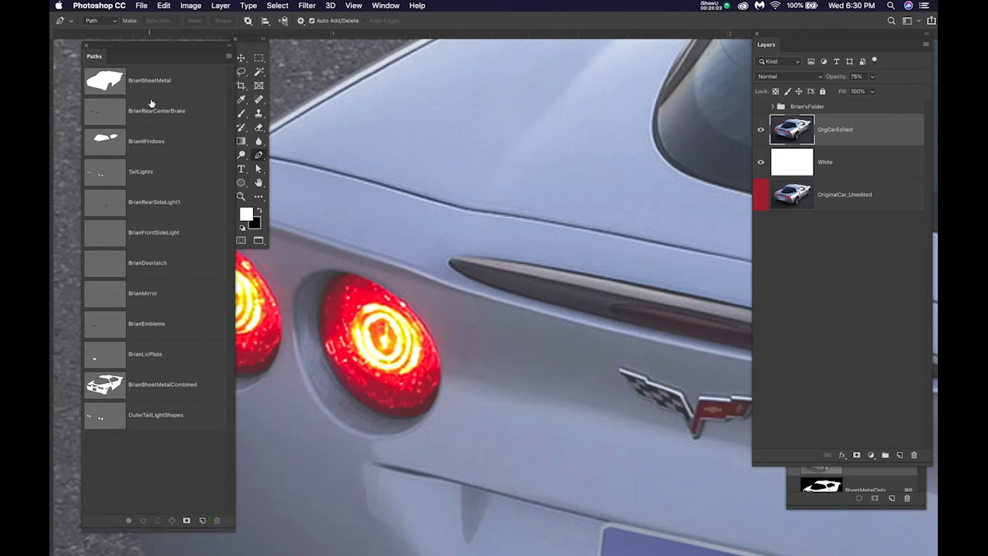
Duplicate the existing sheet metal path and replace the word copy in the duplicate's name with Combined
{"action": "left_click", "coordinate": [113, 22]}
{"action": "left_click", "coordinate": [113, 21]}
{"action": "left_click", "coordinate": [155, 80]}
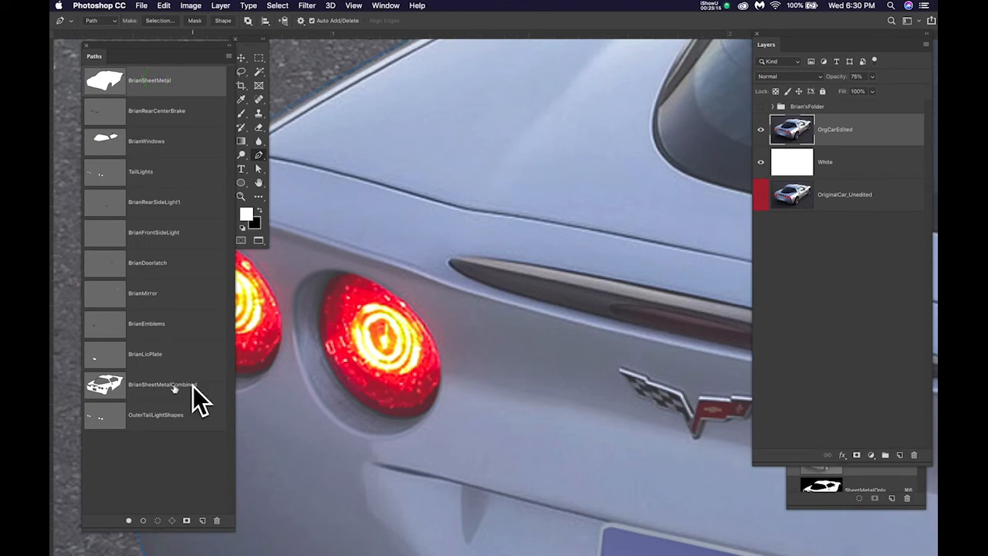
{"action": "left_click_drag", "start_coordinate": [165, 82], "coordinate": [203, 521]}
{"action": "double_click", "coordinate": [169, 447]}
{"action": "left_click", "coordinate": [172, 445]}
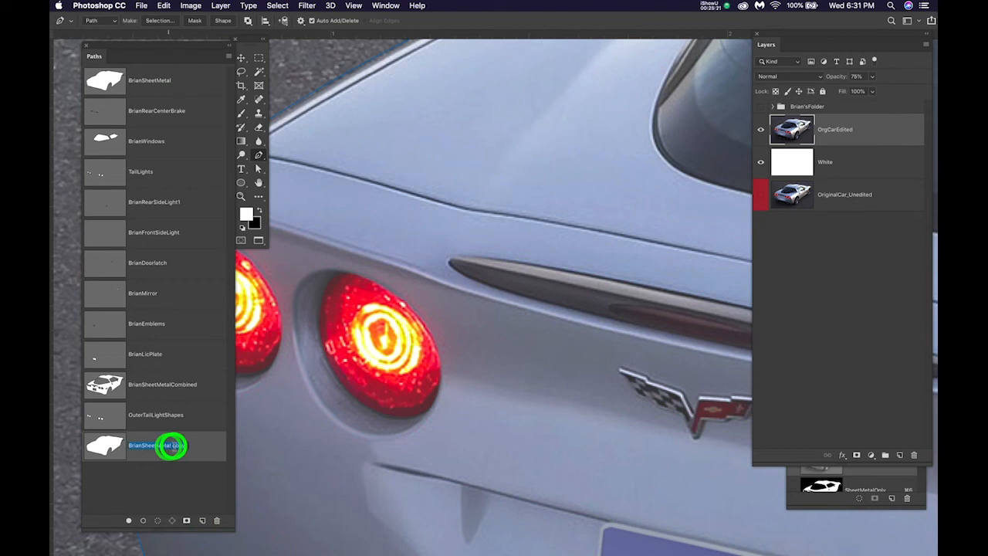
{"action": "left_click", "coordinate": [177, 446]}
{"action": "double_click", "coordinate": [178, 446]}
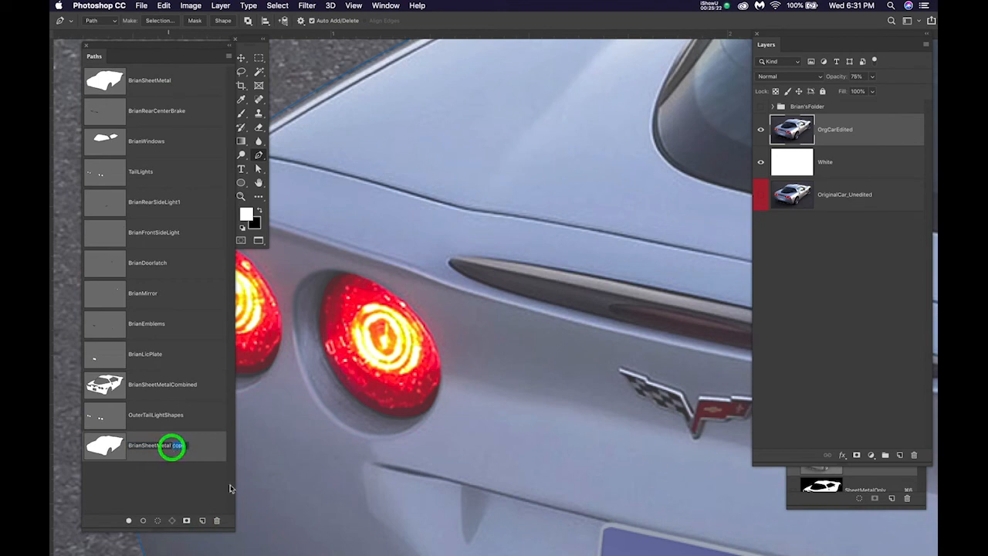
{"action": "type", "text": "Combin"}
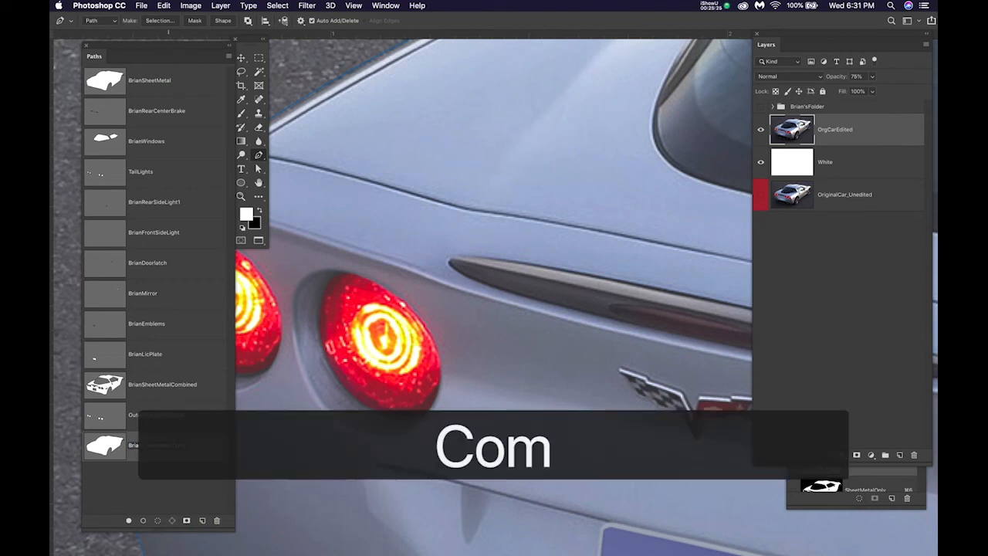
{"action": "type", "text": "ed"}
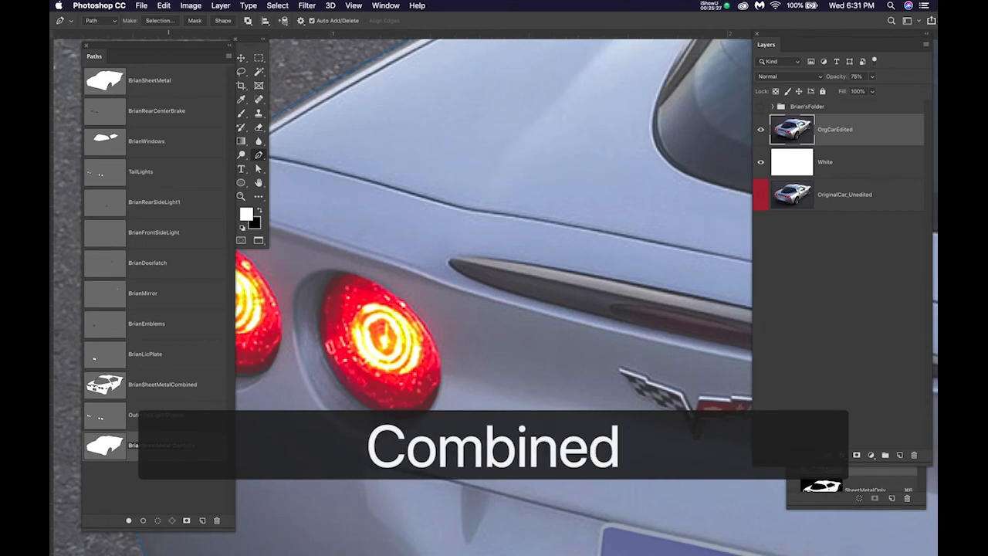
{"action": "key", "text": "Return"}
Lower the opacity of the OrgCarEdited layer to 23% so the path outlines stand out over the whole car
{"action": "scroll", "coordinate": [451, 355], "scroll_direction": "down", "scroll_amount": 6}
{"action": "left_click_drag", "start_coordinate": [504, 366], "coordinate": [401, 334]}
{"action": "scroll", "coordinate": [437, 337], "scroll_direction": "down", "scroll_amount": 2}
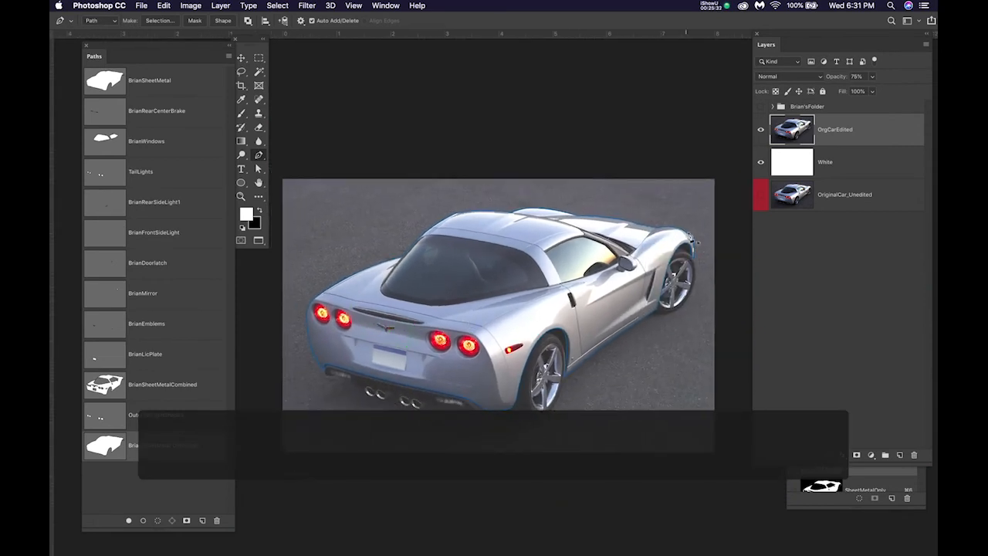
{"action": "left_click", "coordinate": [870, 135]}
{"action": "left_click", "coordinate": [872, 76]}
{"action": "left_click_drag", "start_coordinate": [873, 89], "coordinate": [847, 96]}
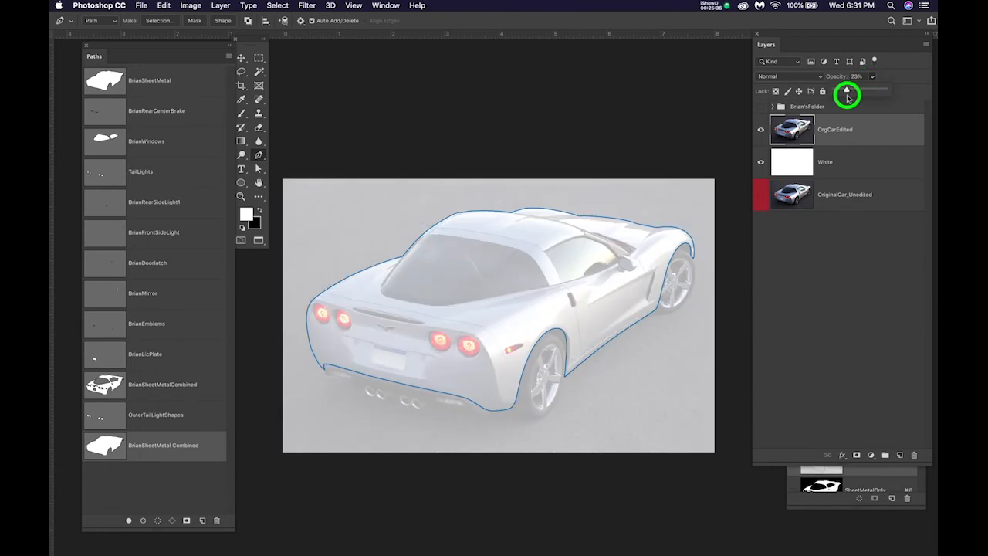
Select all anchors of the rear center brake path, keeping its path operation at Exclude Overlapping Shapes
{"action": "left_click", "coordinate": [176, 110]}
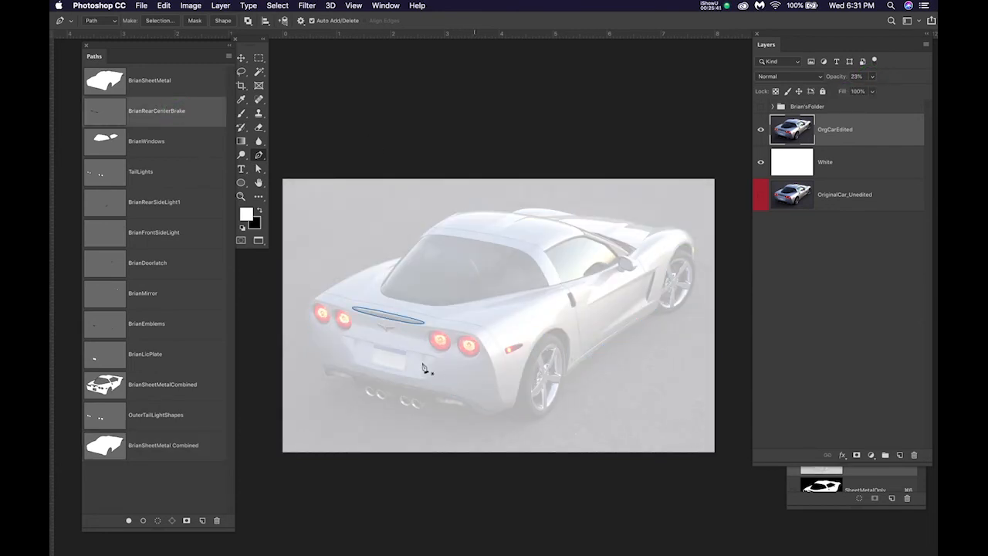
{"action": "scroll", "coordinate": [451, 360], "scroll_direction": "up", "scroll_amount": 2}
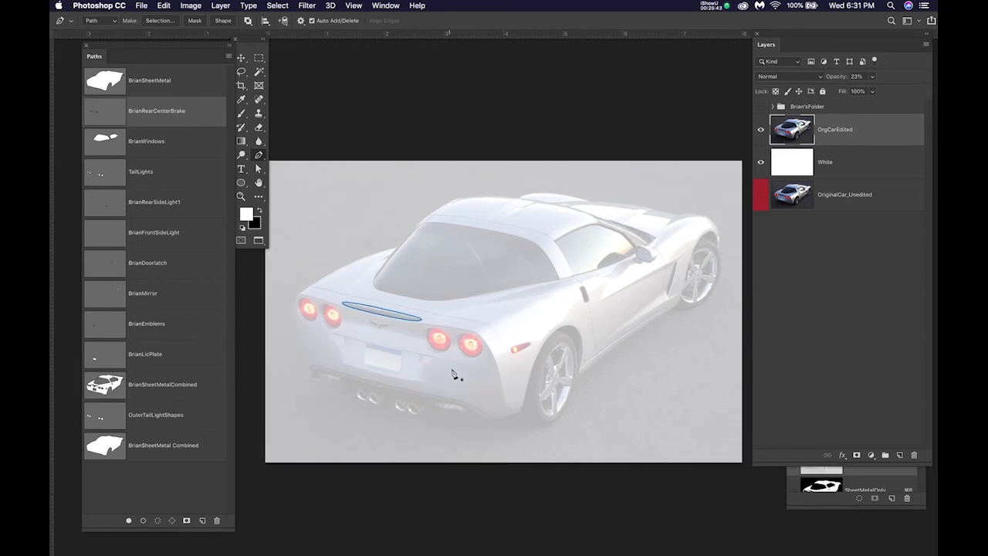
{"action": "left_click", "coordinate": [195, 448]}
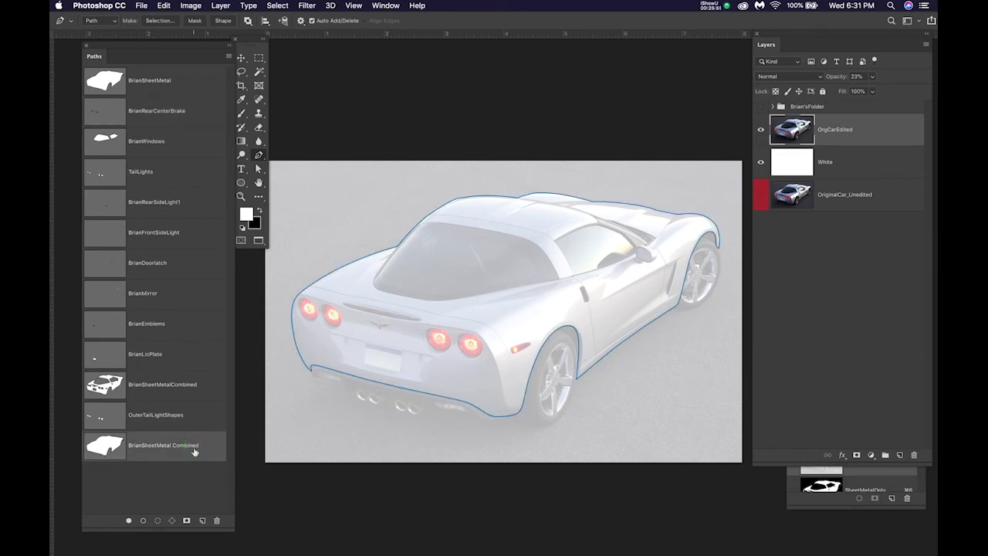
{"action": "left_click", "coordinate": [172, 120]}
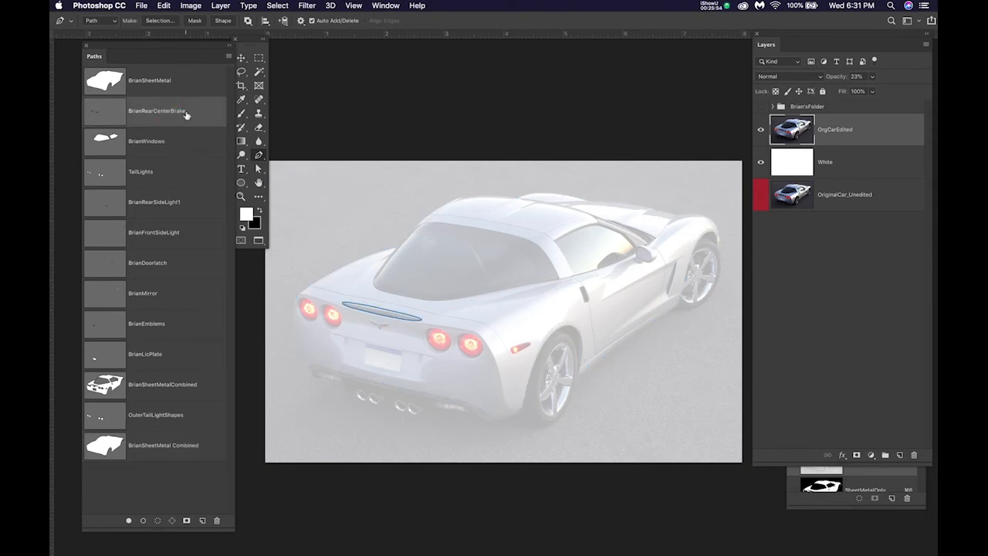
{"action": "key", "text": "p"}
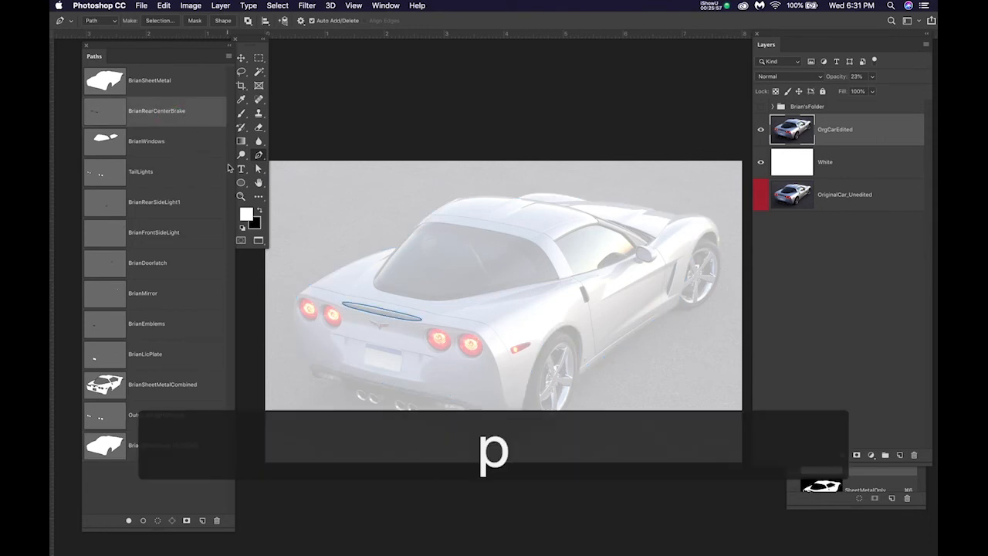
{"action": "left_click_drag", "start_coordinate": [309, 272], "coordinate": [454, 351]}
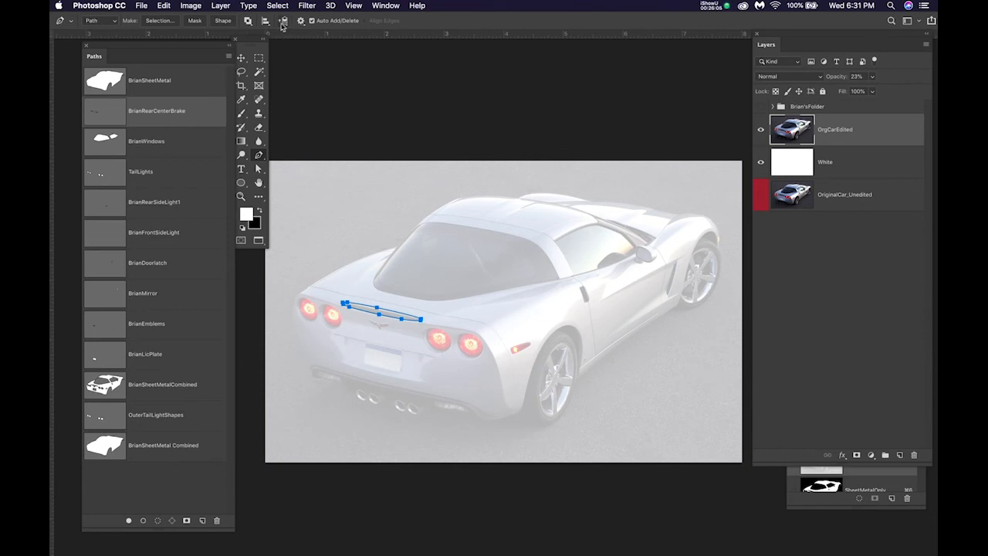
{"action": "left_click", "coordinate": [248, 22]}
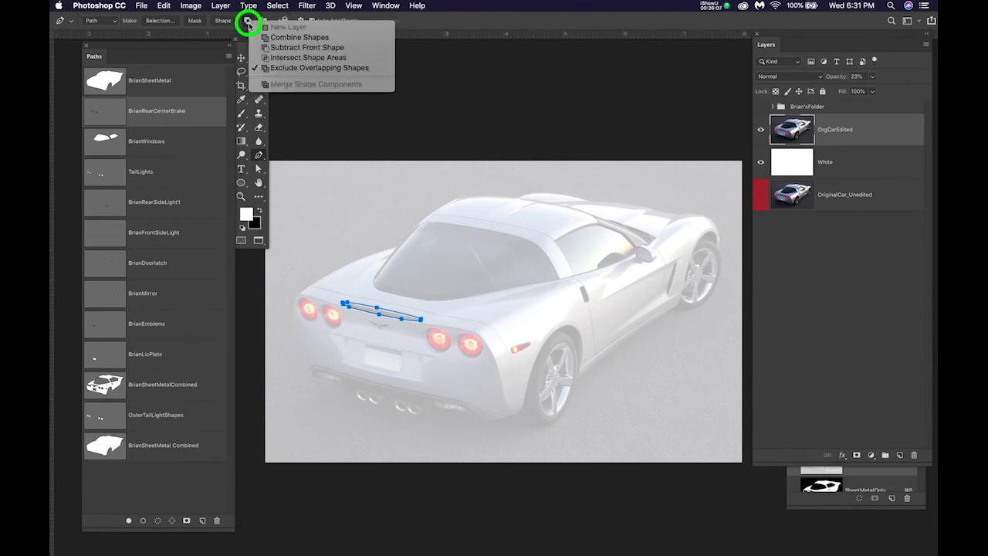
{"action": "left_click", "coordinate": [247, 21]}
{"action": "left_click_drag", "start_coordinate": [247, 22], "coordinate": [290, 69]}
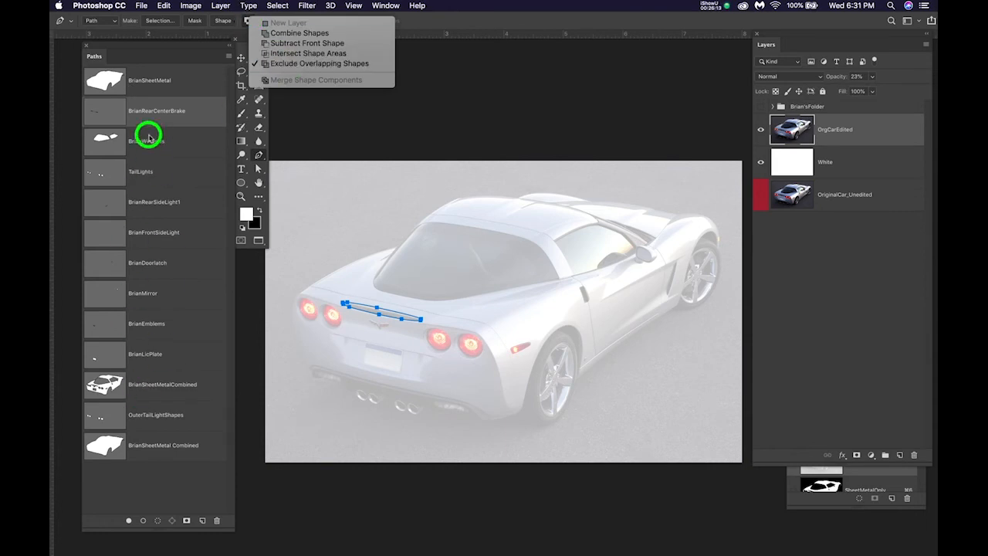
{"action": "left_click", "coordinate": [375, 123]}
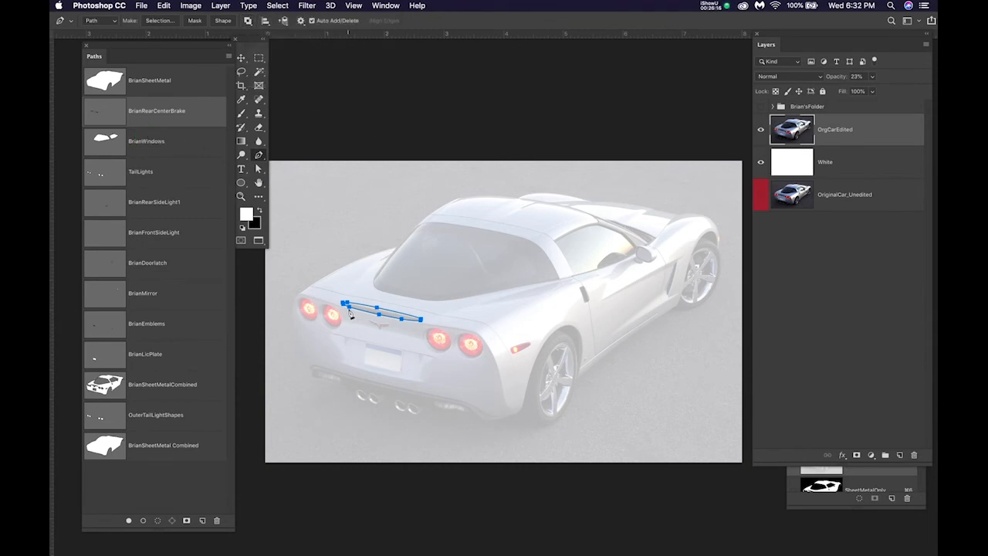
Copy the selected center brake outline into the new combined sheet metal path
{"action": "key", "text": "super+c"}
{"action": "left_click", "coordinate": [176, 445]}
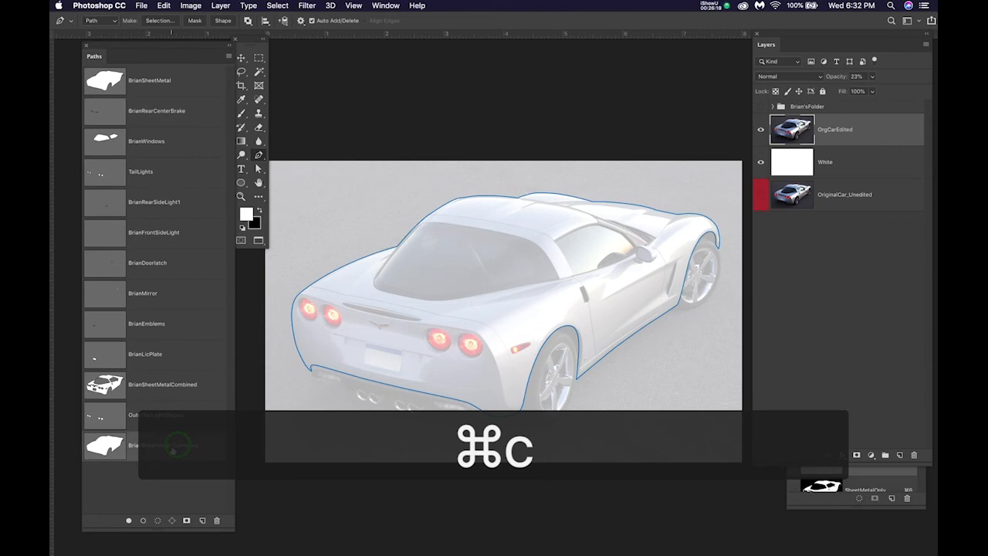
{"action": "key", "text": "super+v"}
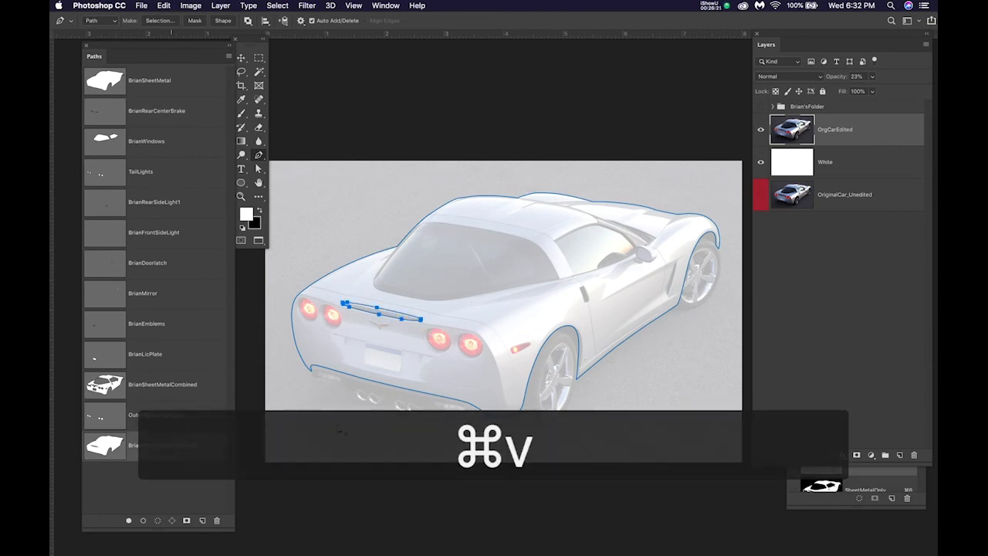
Copy all the window outlines from the windows path into the new combined sheet metal path
{"action": "left_click", "coordinate": [160, 142]}
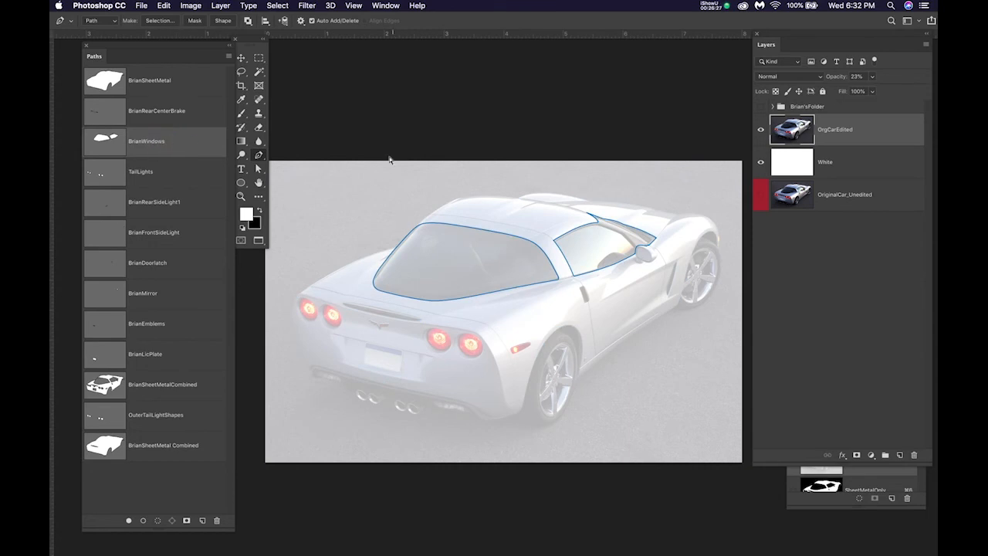
{"action": "left_click_drag", "start_coordinate": [326, 121], "coordinate": [686, 361]}
{"action": "key", "text": "super+c"}
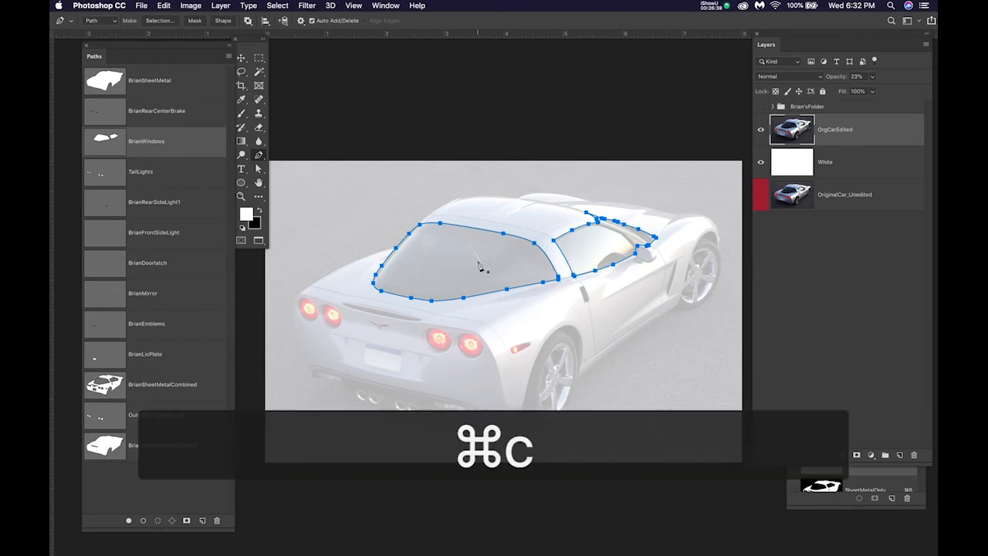
{"action": "left_click", "coordinate": [179, 446]}
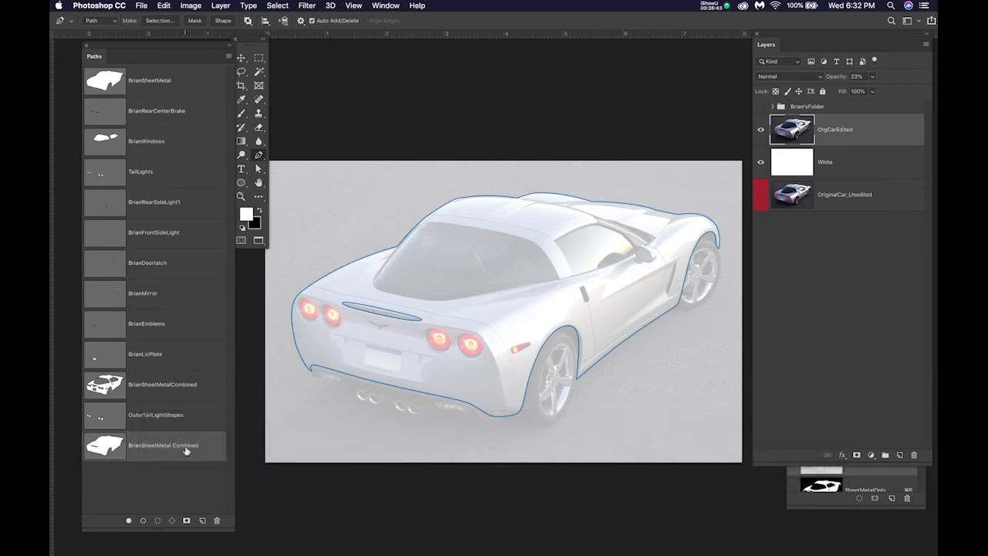
{"action": "key", "text": "super+v"}
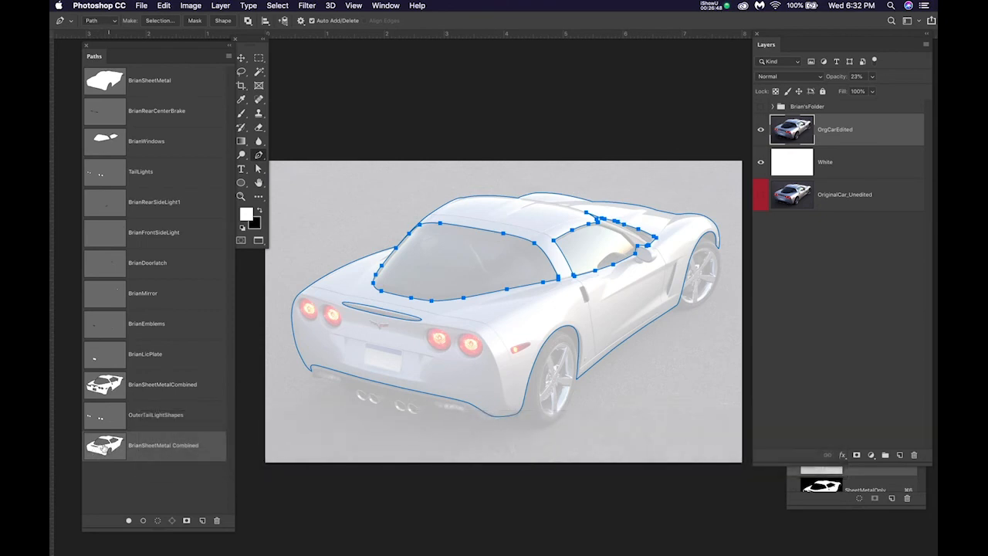
Duplicate the new combined sheet metal path and set the duplicate's path operation to Combine Shapes
{"action": "left_click_drag", "start_coordinate": [168, 446], "coordinate": [204, 520]}
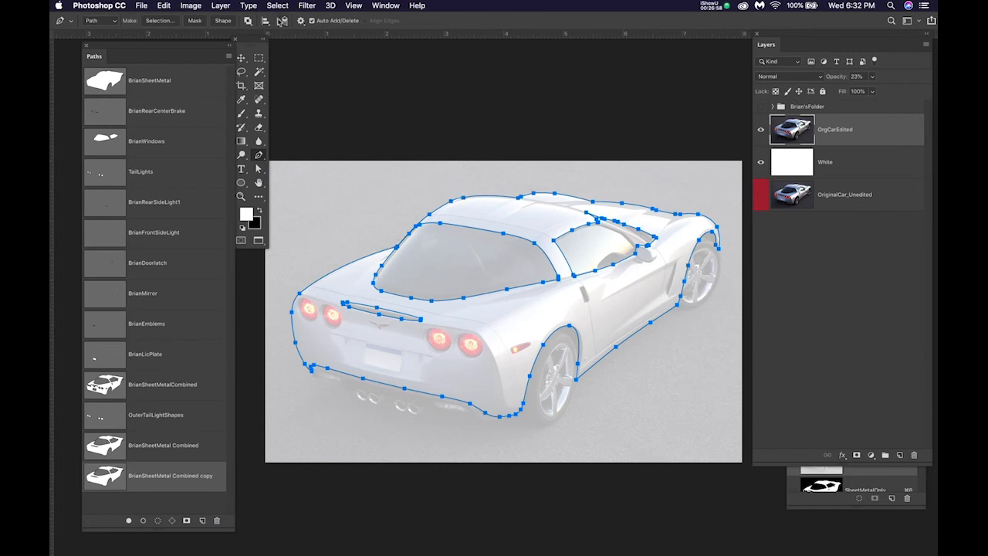
{"action": "left_click_drag", "start_coordinate": [248, 21], "coordinate": [278, 36]}
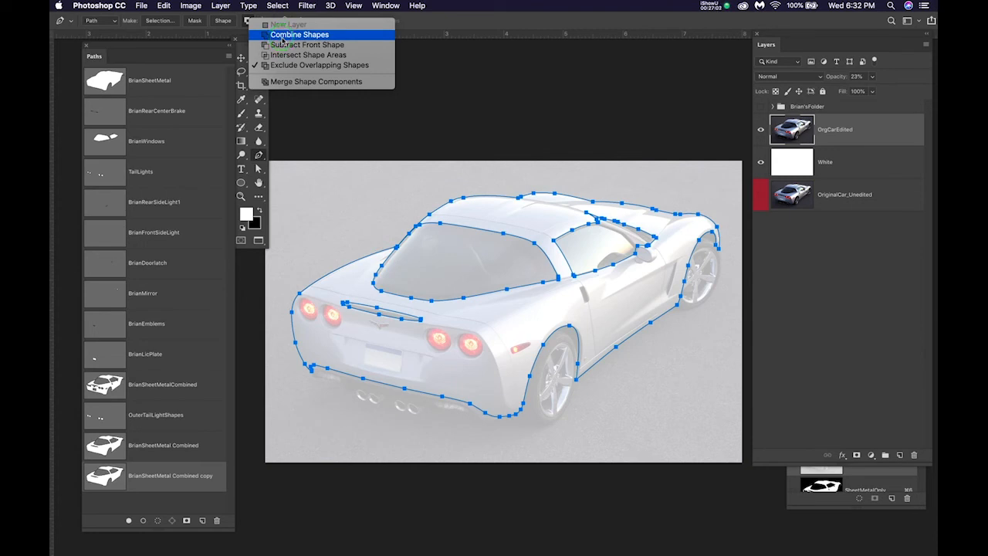
{"action": "left_click", "coordinate": [281, 36]}
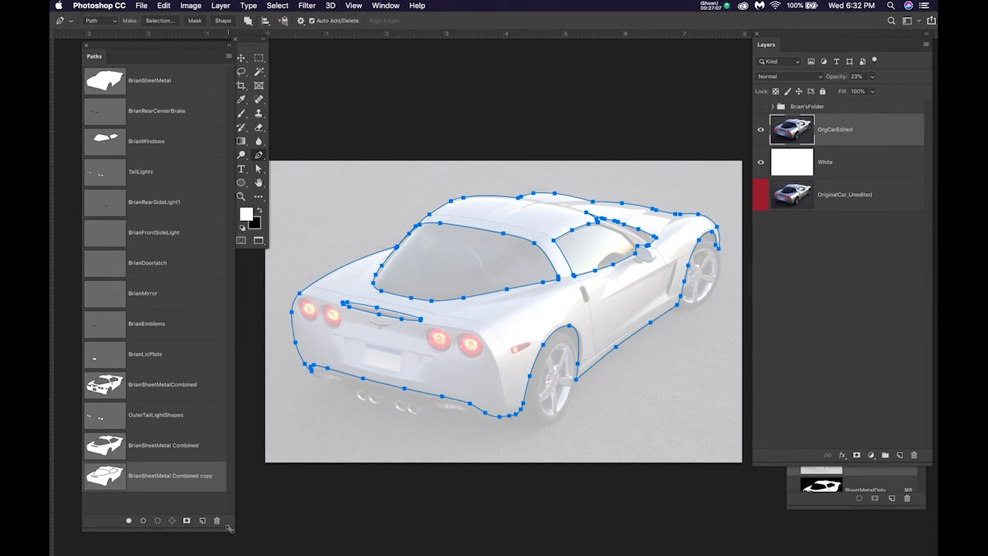
Shorten the list of paths and capture a screenshot of its last entries, including both combined versions
{"action": "left_click_drag", "start_coordinate": [229, 527], "coordinate": [234, 354]}
{"action": "scroll", "coordinate": [183, 304], "scroll_direction": "down", "scroll_amount": 5}
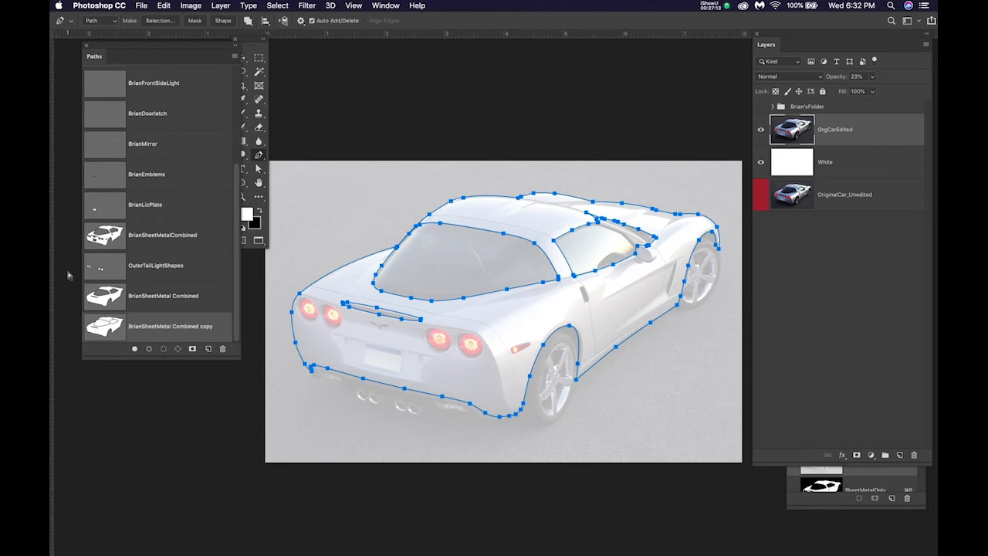
{"action": "key", "text": "super+shift+4"}
{"action": "left_click_drag", "start_coordinate": [68, 269], "coordinate": [245, 379]}
Hide Photoshop, open the new desktop screenshot in Preview, compare the two combined path thumbnails at large size, and close it
{"action": "left_click", "coordinate": [108, 5]}
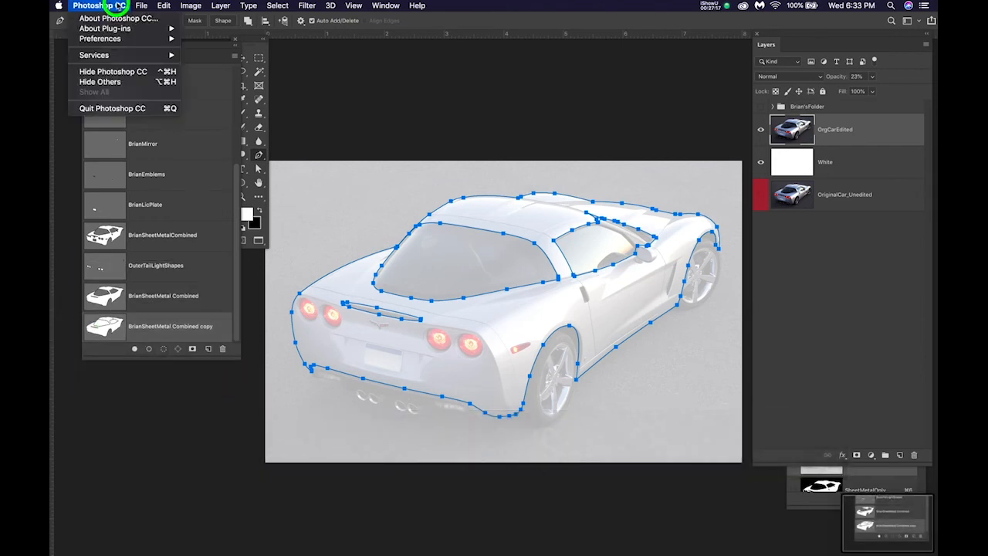
{"action": "left_click", "coordinate": [114, 72]}
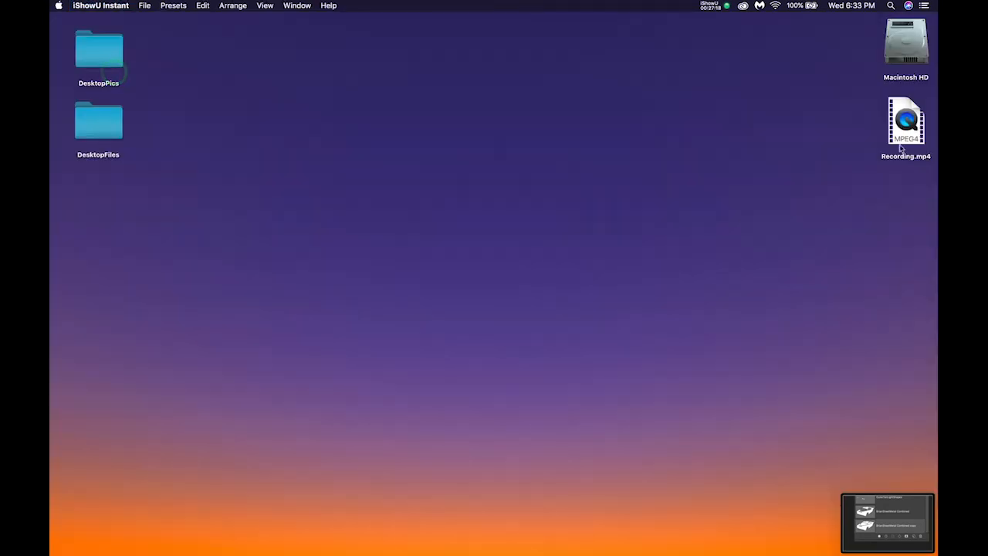
{"action": "left_click", "coordinate": [904, 208]}
{"action": "right_click", "coordinate": [901, 198]}
{"action": "mouse_move", "coordinate": [824, 211]}
{"action": "left_click", "coordinate": [646, 216]}
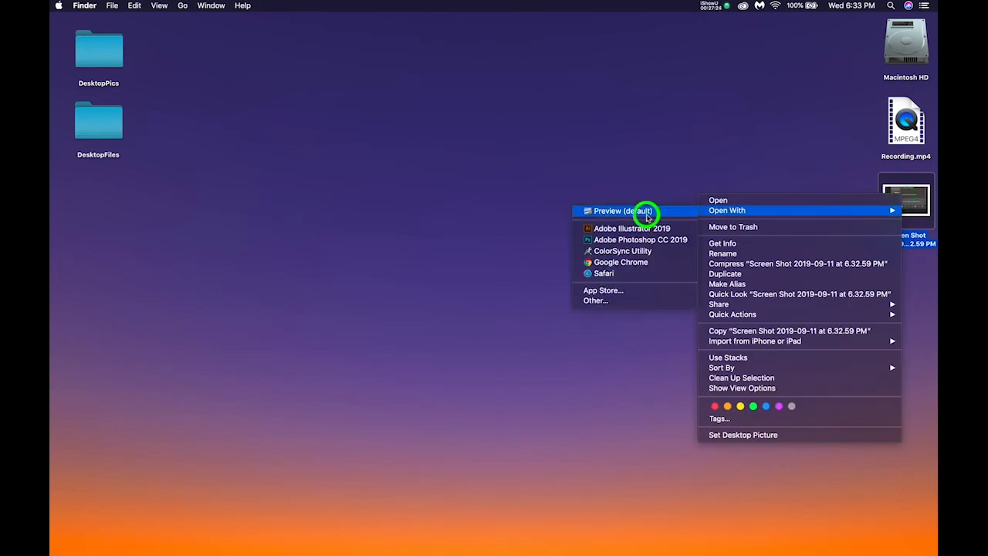
{"action": "left_click_drag", "start_coordinate": [339, 163], "coordinate": [827, 476]}
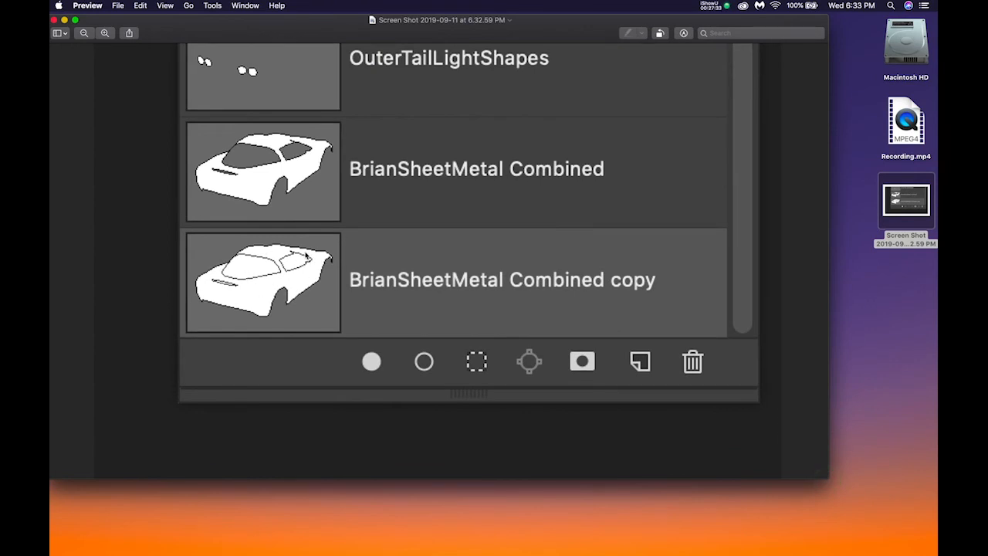
{"action": "left_click", "coordinate": [282, 273]}
{"action": "left_click", "coordinate": [53, 20]}
Switch back to Photoshop and load the combined sheet metal path with excluded overlaps, not its copy, as a selection
{"action": "mouse_move", "coordinate": [53, 175]}
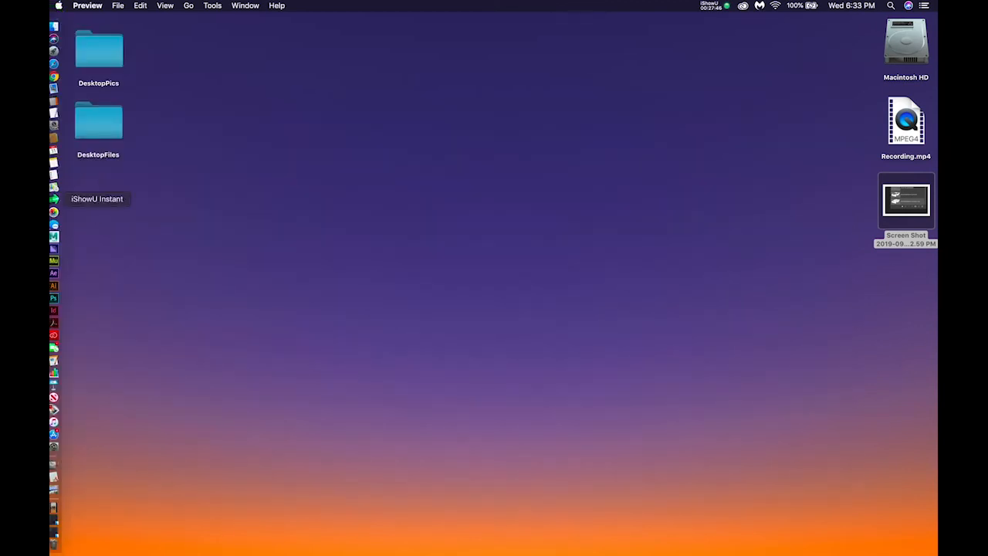
{"action": "left_click", "coordinate": [53, 297]}
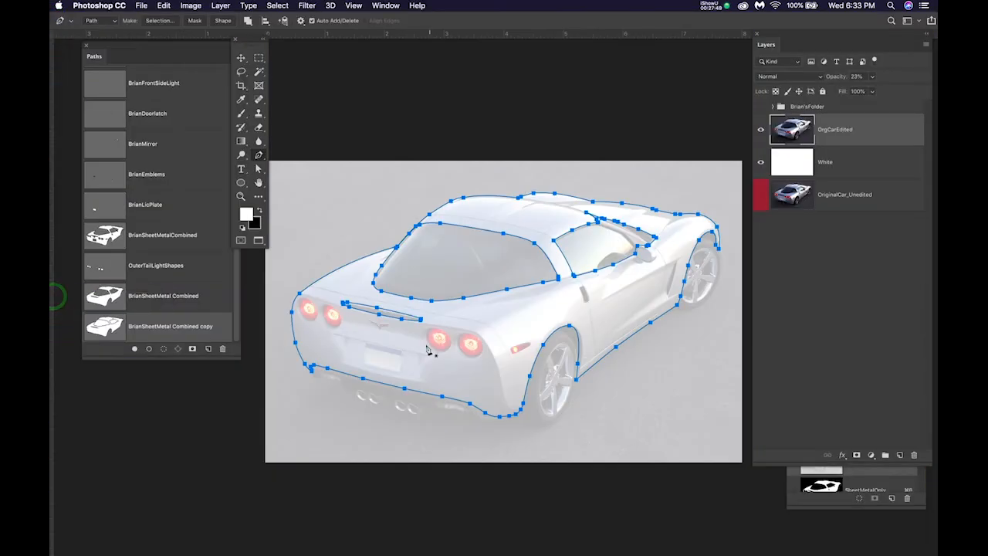
{"action": "left_click", "coordinate": [110, 295]}
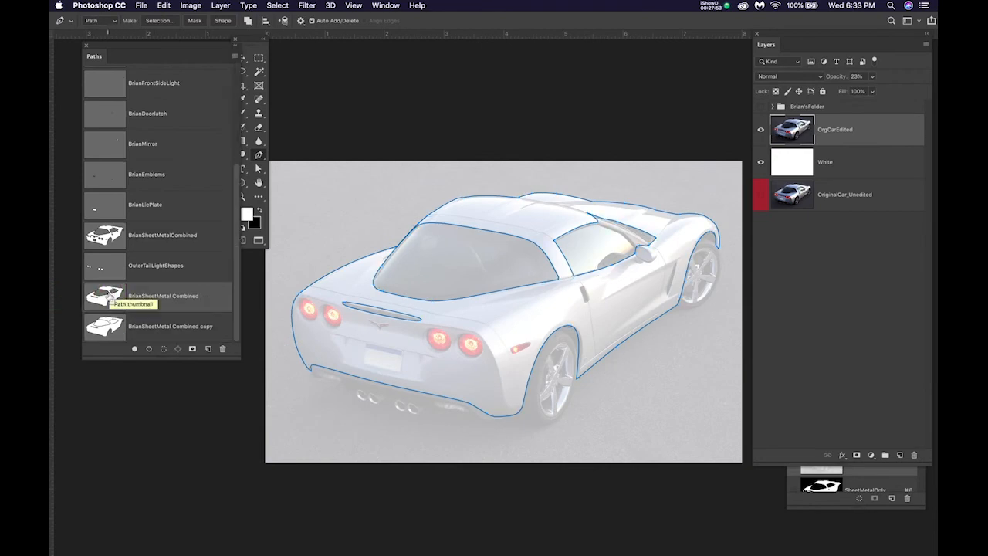
{"action": "left_click", "coordinate": [110, 294], "text": "super"}
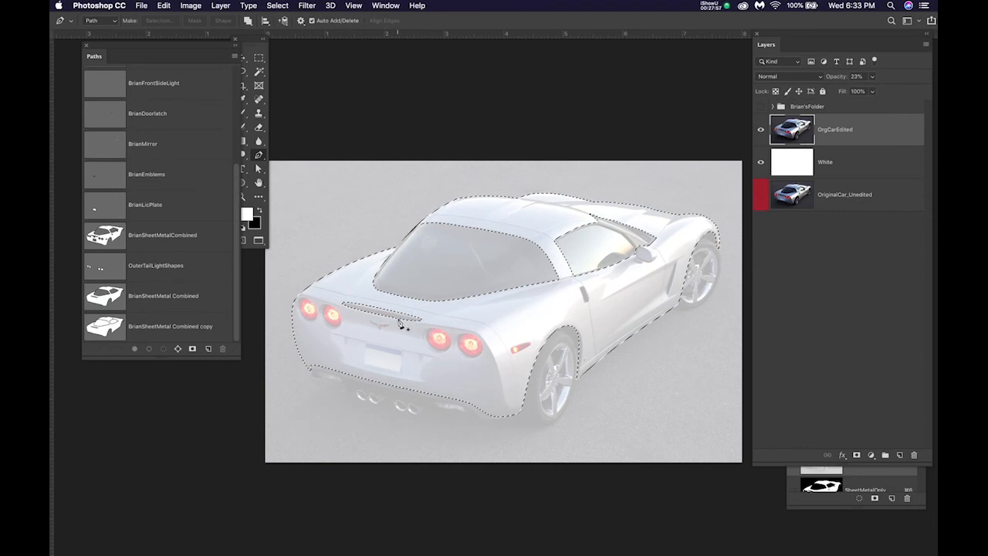
{"action": "scroll", "coordinate": [400, 323], "scroll_direction": "up", "scroll_amount": 3}
{"action": "scroll", "coordinate": [400, 323], "scroll_direction": "down", "scroll_amount": 2}
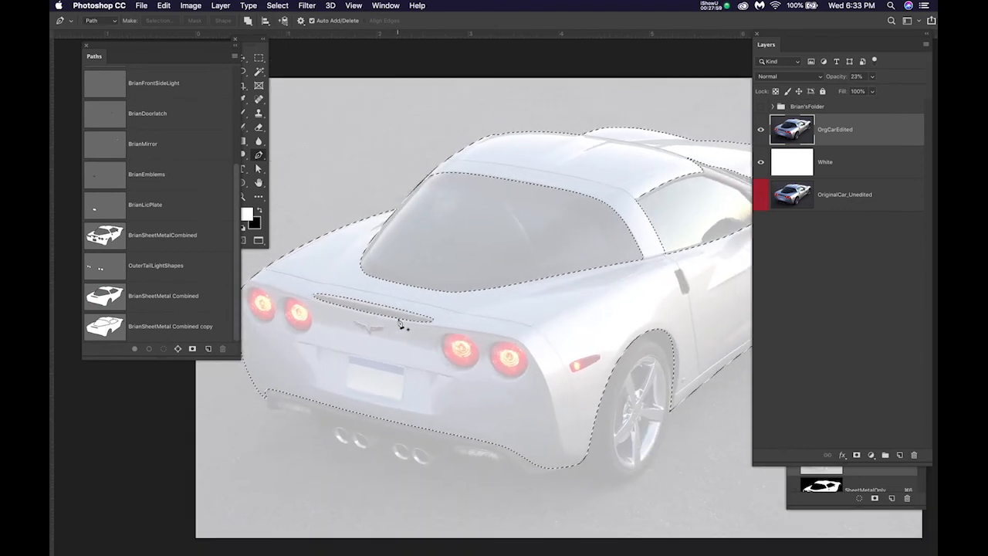
Load the combined sheet metal path's copy as a selection to compare its coverage of the windows and brake light, and deselect
{"action": "left_click", "coordinate": [112, 325]}
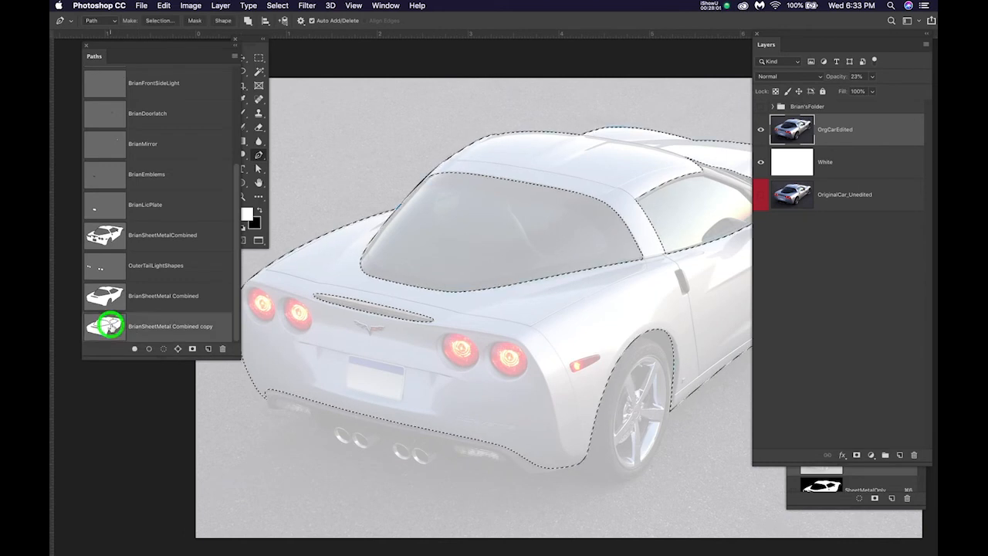
{"action": "key", "text": "super+d"}
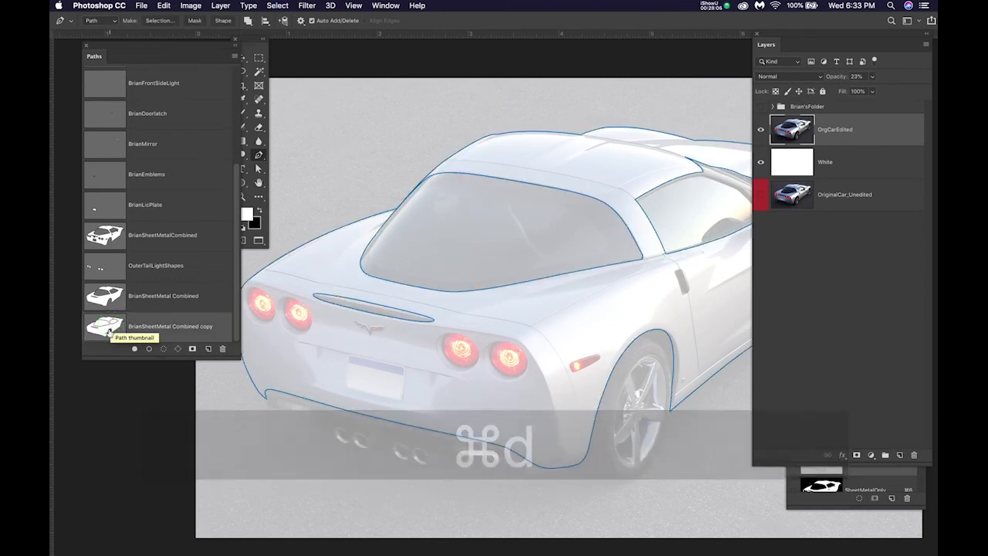
{"action": "left_click", "coordinate": [110, 330], "text": "super"}
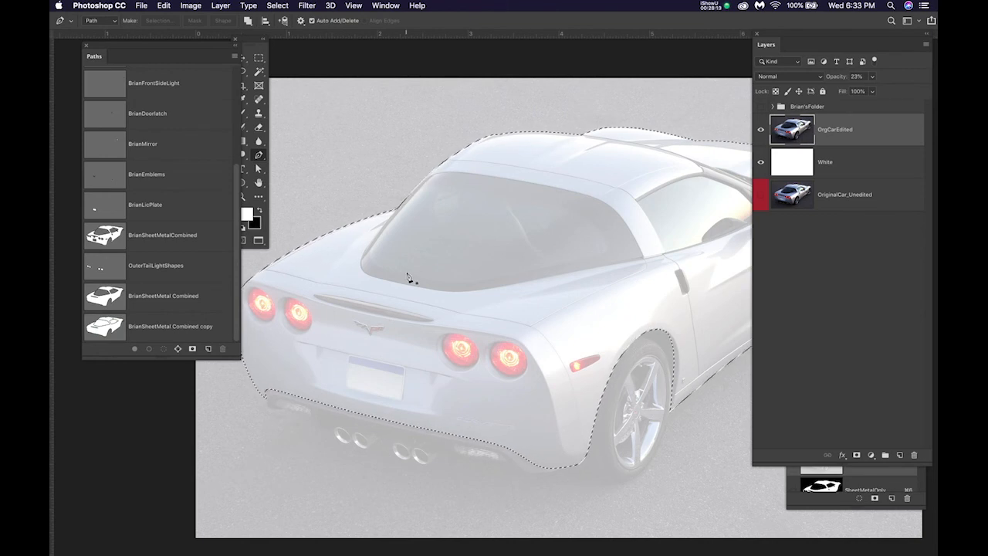
{"action": "key", "text": "super+d"}
{"action": "scroll", "coordinate": [434, 273], "scroll_direction": "down", "scroll_amount": 3}
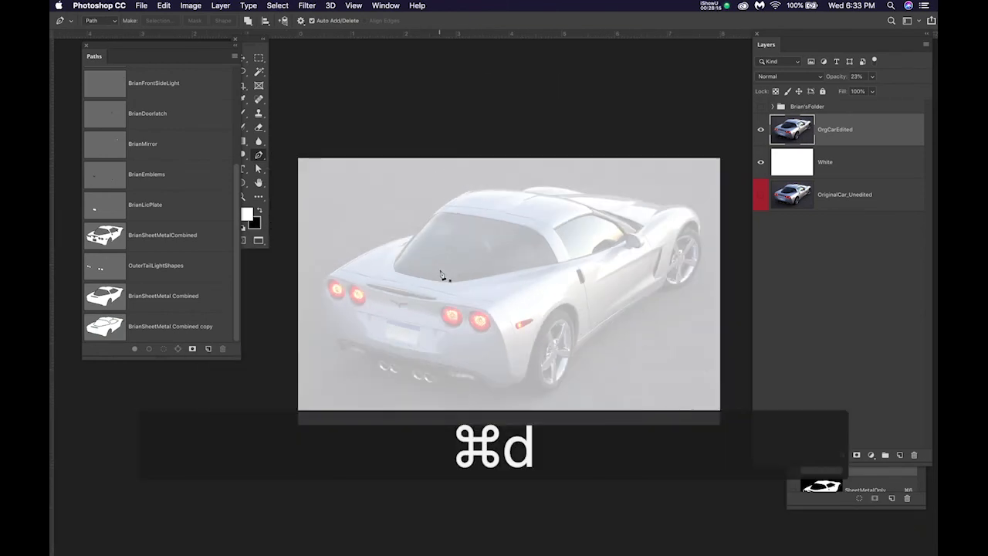
Select all shapes in the BrianSheetMetal Combined copy path and set their path operation to Exclude Overlapping Shapes
{"action": "left_click", "coordinate": [168, 327]}
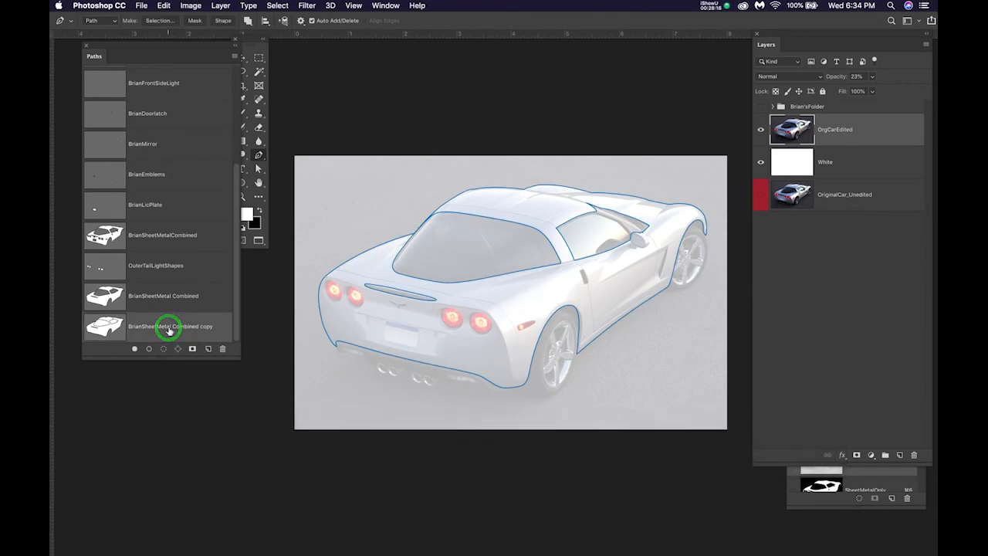
{"action": "key", "text": "p"}
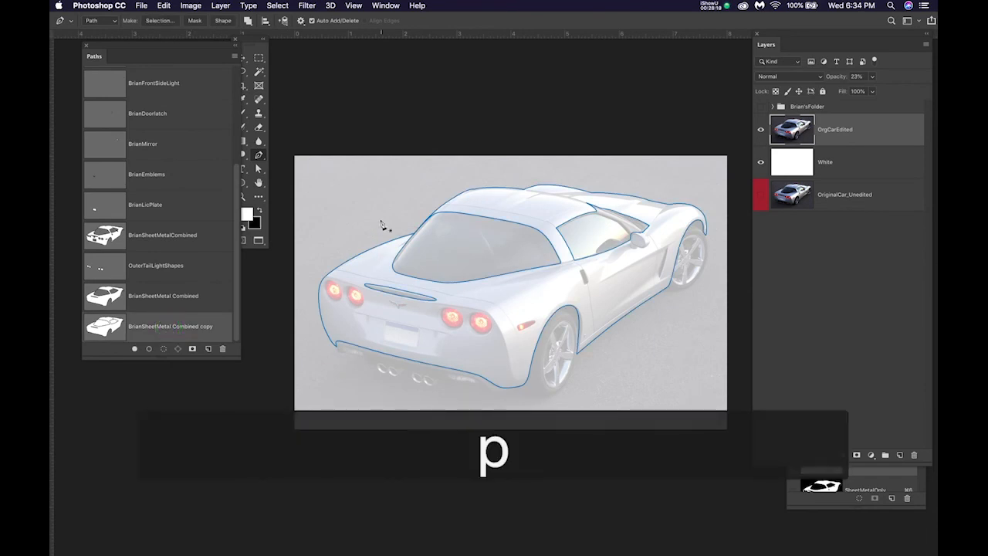
{"action": "left_click_drag", "start_coordinate": [284, 118], "coordinate": [719, 423]}
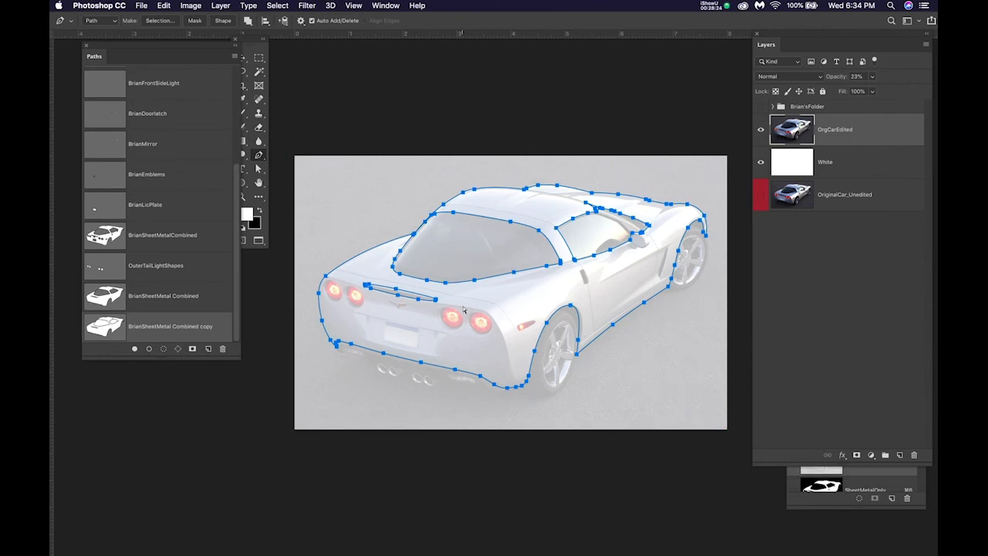
{"action": "left_click", "coordinate": [221, 324]}
{"action": "left_click", "coordinate": [250, 21]}
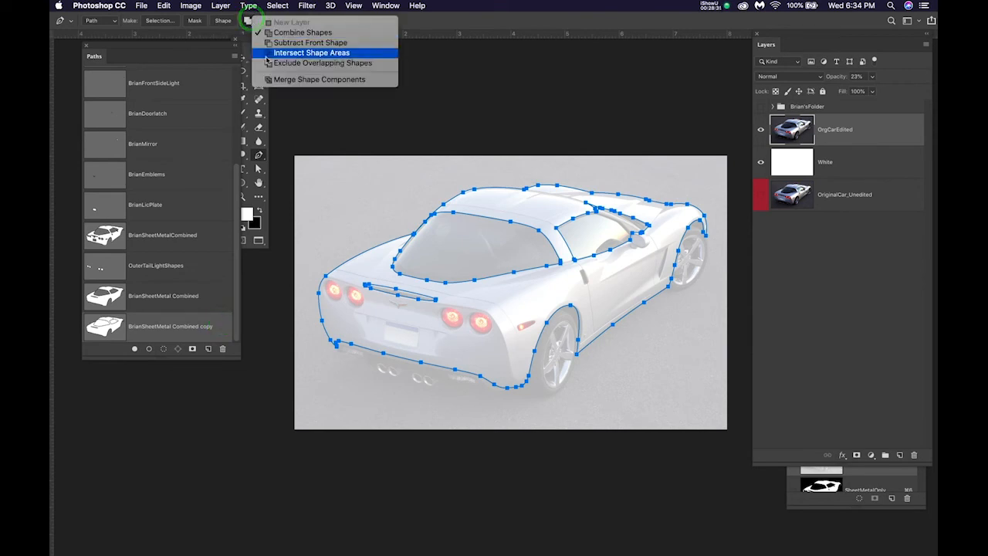
{"action": "left_click", "coordinate": [291, 63]}
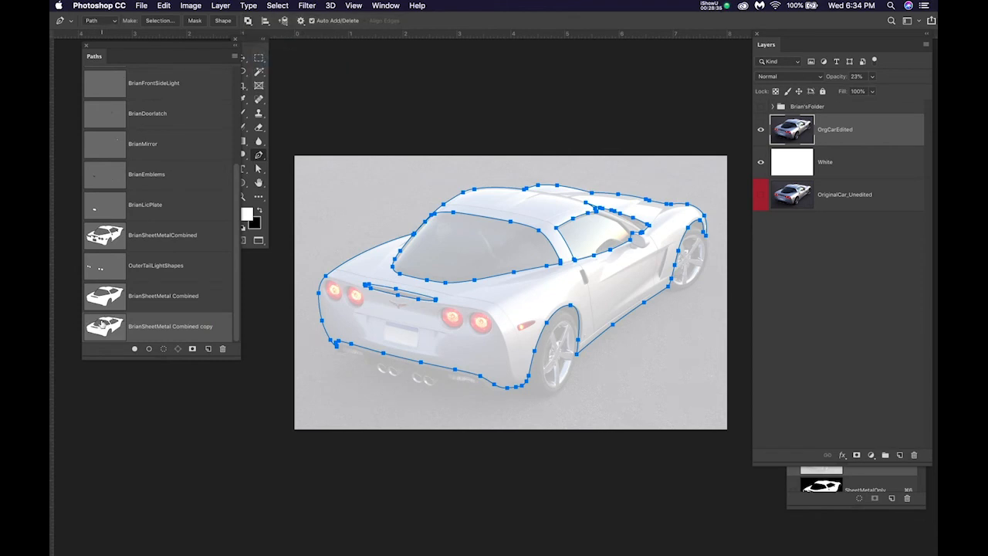
Delete the BrianSheetMetal Combined copy path and the BrianSheetMetal Combined path
{"action": "left_click_drag", "start_coordinate": [177, 329], "coordinate": [222, 349]}
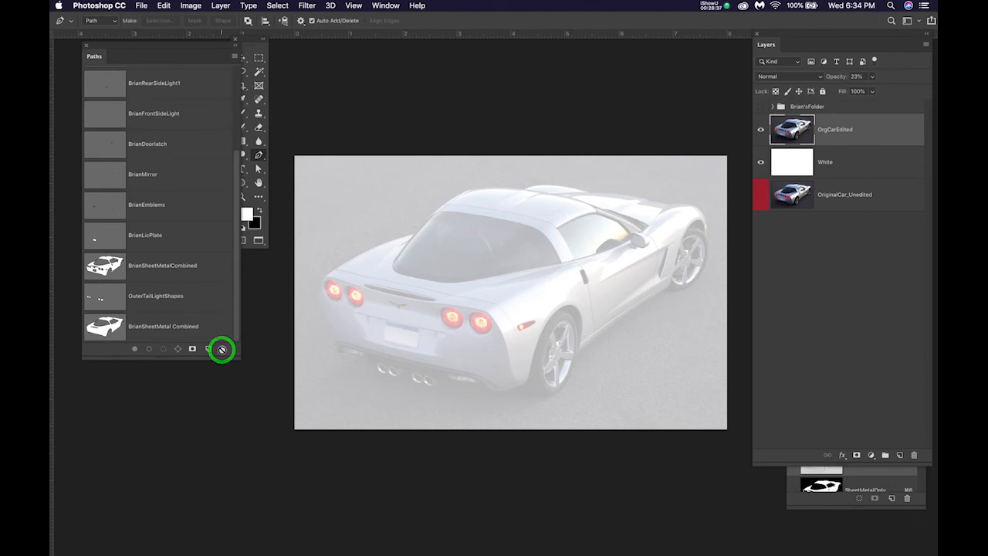
{"action": "left_click_drag", "start_coordinate": [166, 327], "coordinate": [223, 350]}
Examine the outlines of the sheet metal, license plate and outer tail light paths on the car, ending on BrianSheetMetalCombined
{"action": "left_click", "coordinate": [170, 301]}
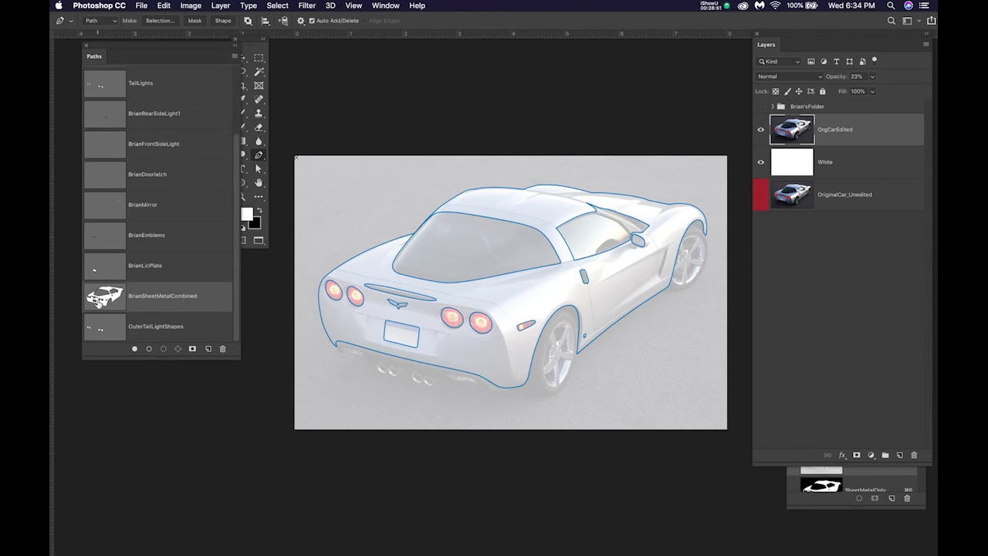
{"action": "left_click", "coordinate": [176, 328]}
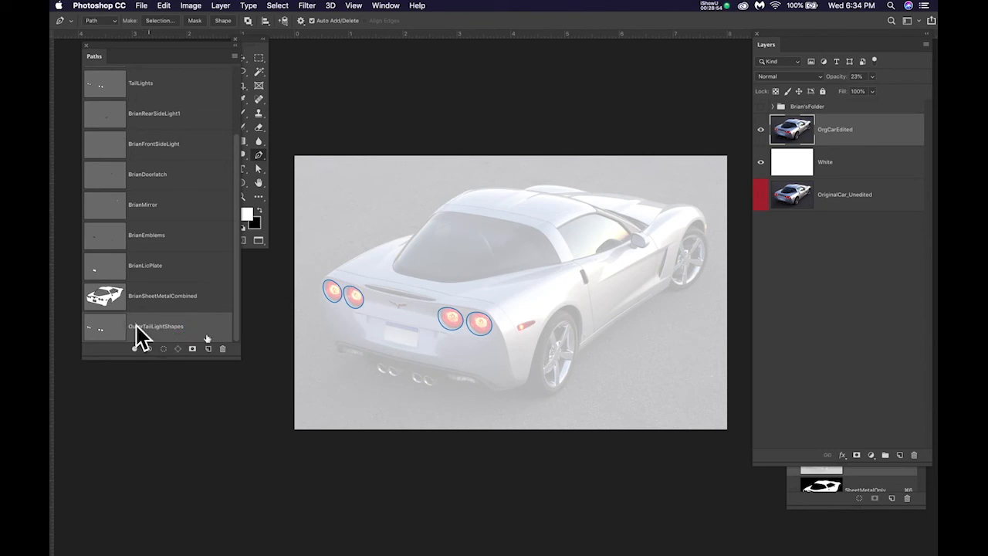
{"action": "scroll", "coordinate": [184, 281], "scroll_direction": "up", "scroll_amount": 3}
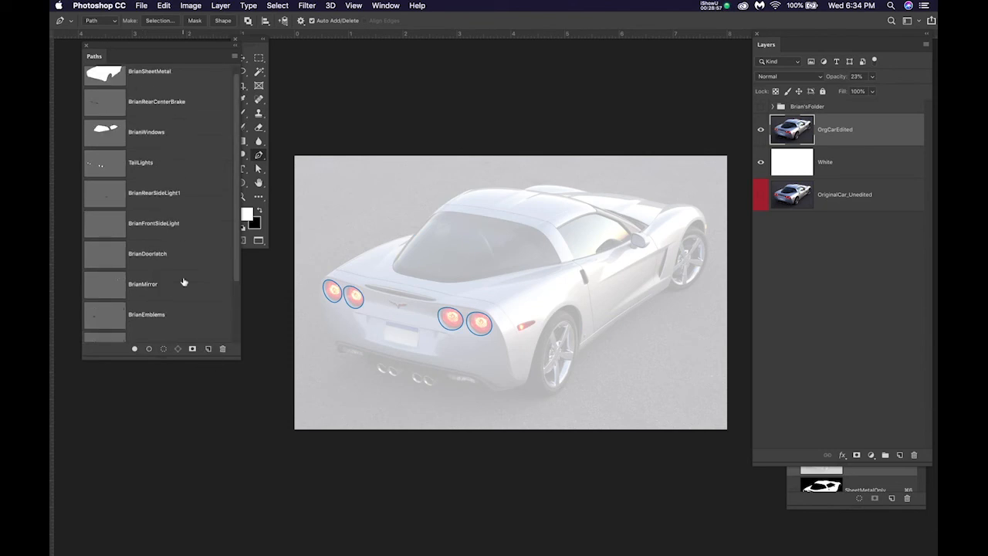
{"action": "left_click", "coordinate": [181, 87]}
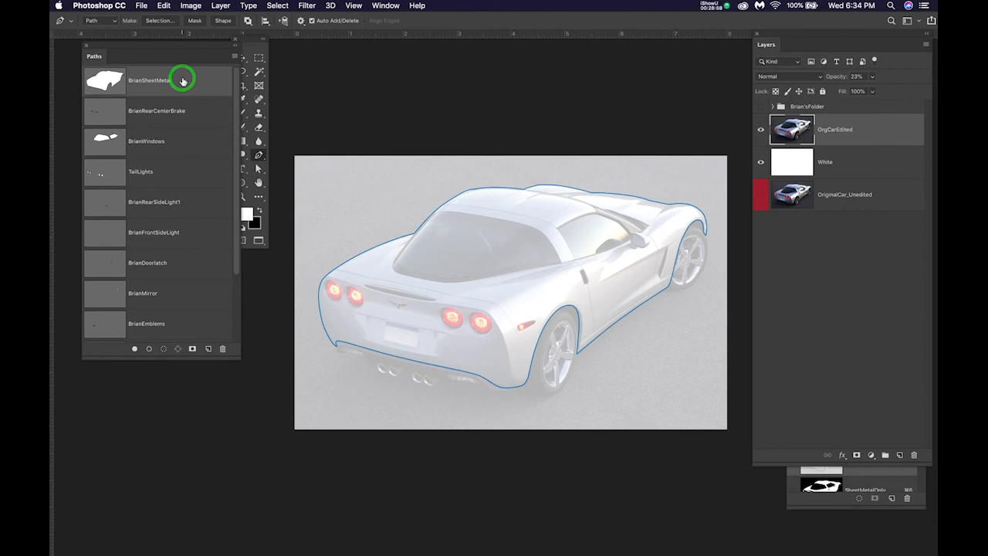
{"action": "scroll", "coordinate": [185, 207], "scroll_direction": "down", "scroll_amount": 3}
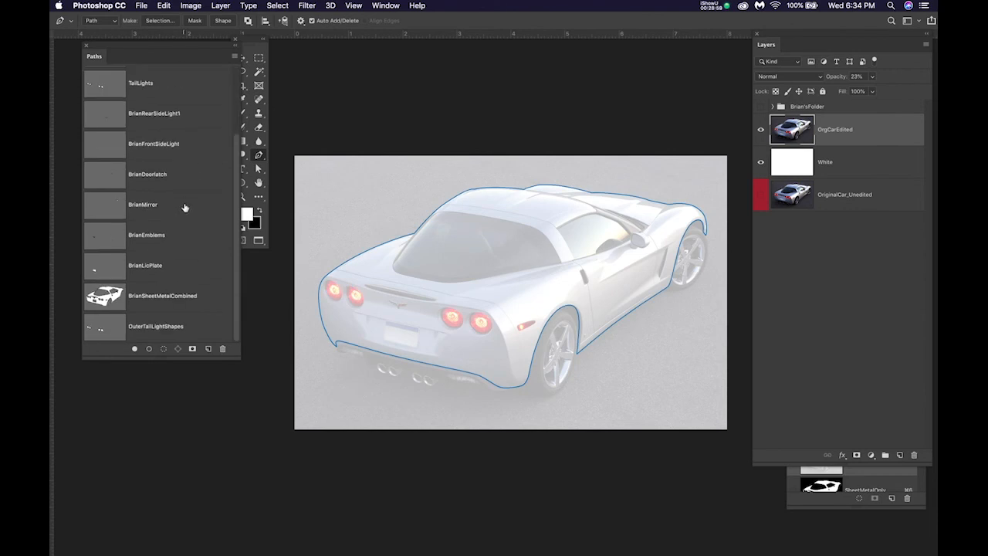
{"action": "left_click", "coordinate": [171, 270]}
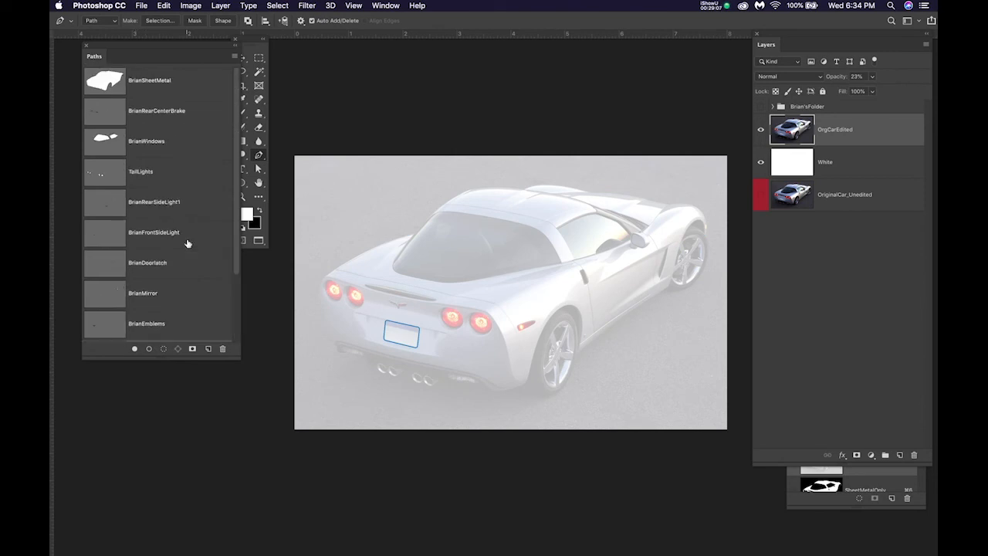
{"action": "left_click", "coordinate": [143, 296]}
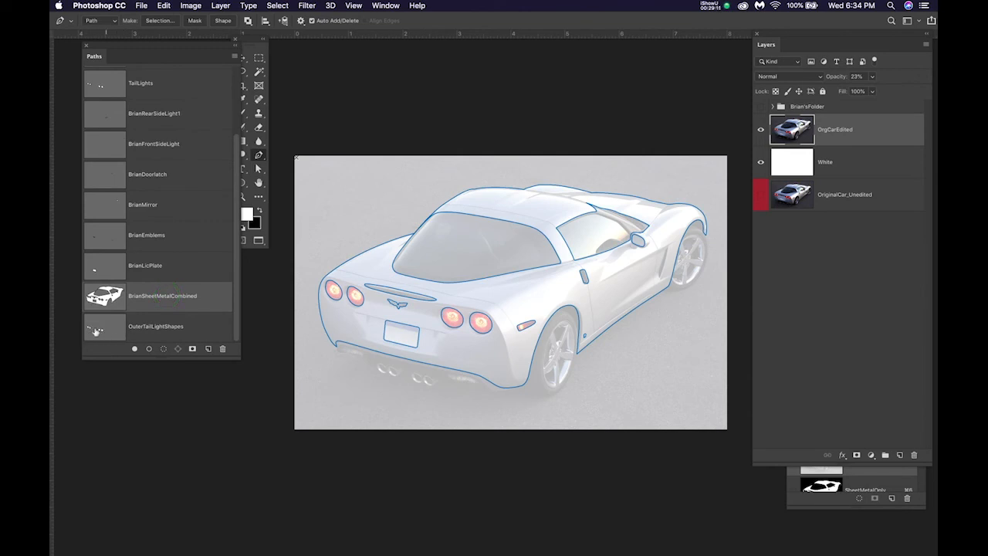
{"action": "left_click", "coordinate": [184, 330]}
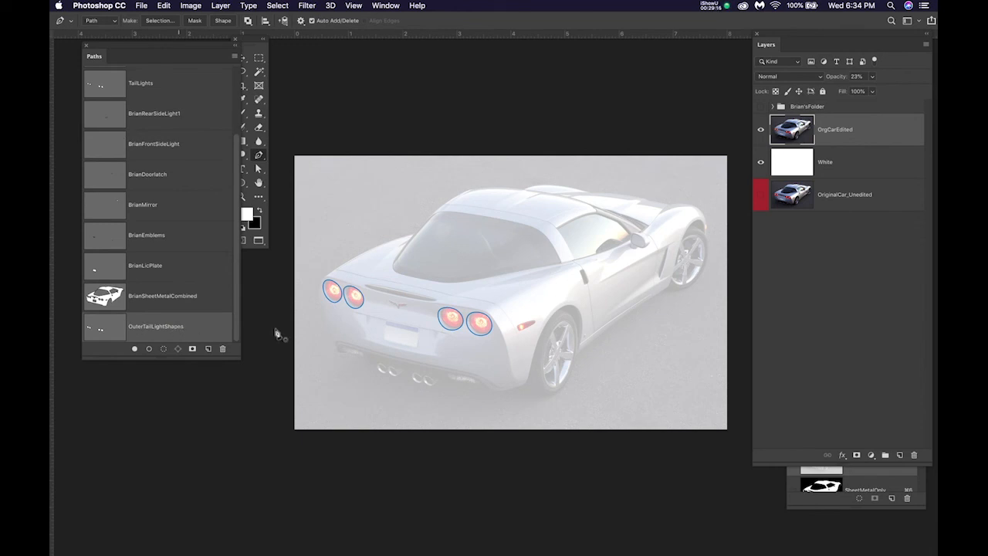
{"action": "left_click", "coordinate": [163, 299]}
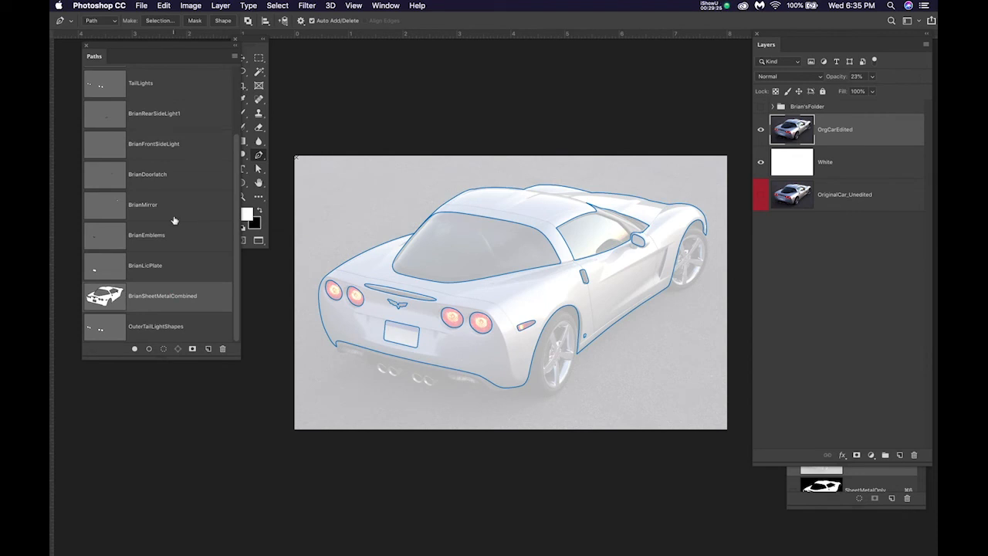
Save the document
{"action": "left_click", "coordinate": [385, 5]}
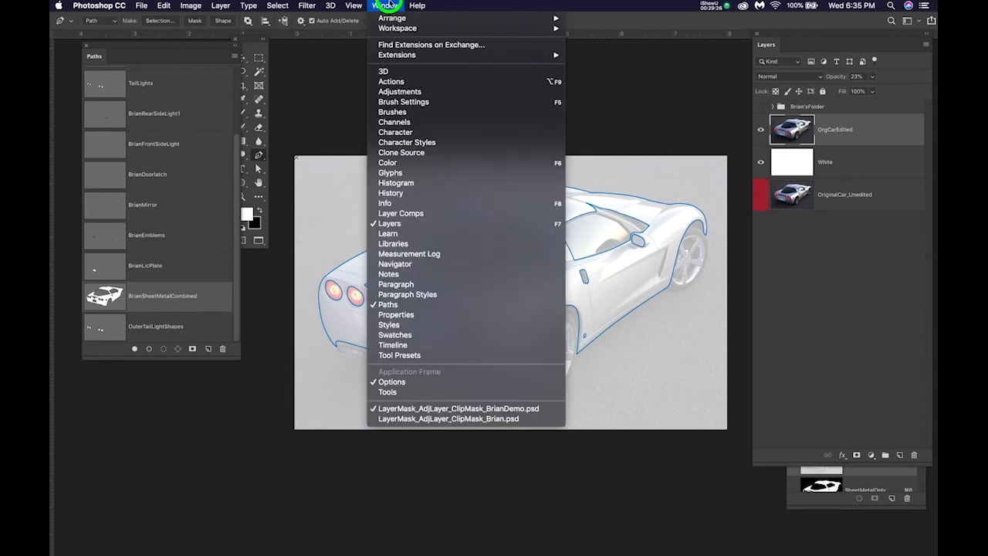
{"action": "left_click", "coordinate": [385, 6]}
{"action": "key", "text": "super+s"}
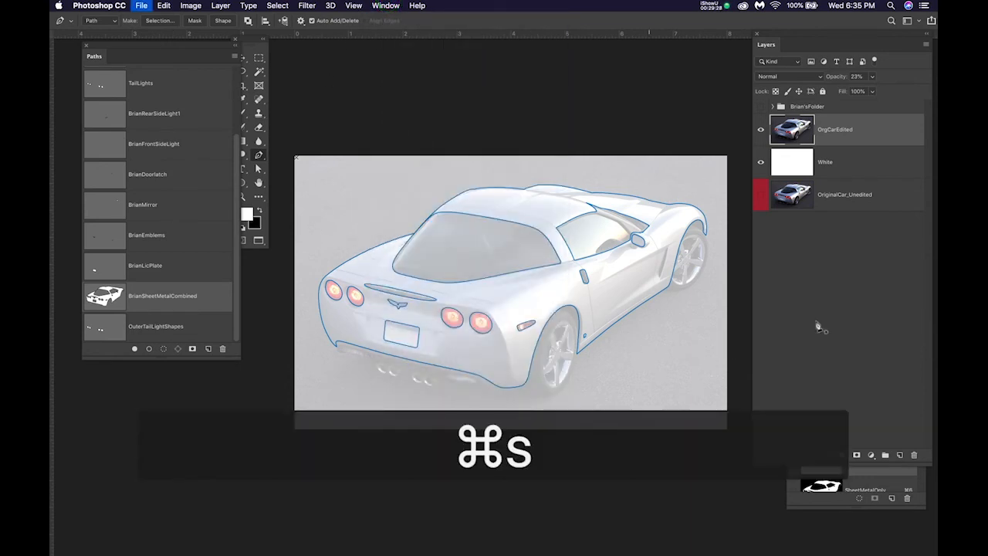
Duplicate the OrgCarEdited layer and set the opacity of both the copy and the original to 100%
{"action": "left_click", "coordinate": [859, 128]}
{"action": "left_click_drag", "start_coordinate": [859, 129], "coordinate": [900, 455]}
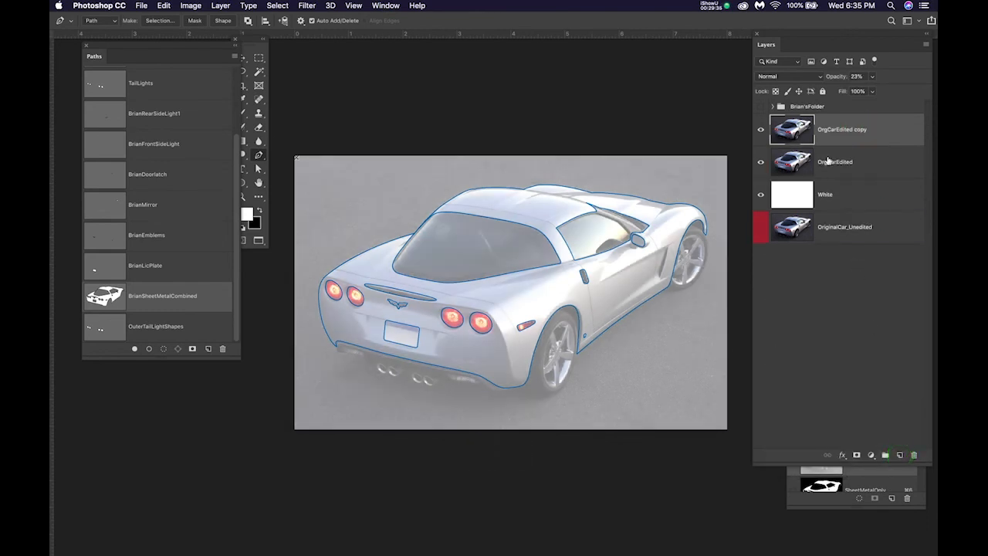
{"action": "left_click", "coordinate": [872, 75]}
{"action": "left_click_drag", "start_coordinate": [915, 93], "coordinate": [920, 92]}
{"action": "left_click", "coordinate": [860, 161]}
{"action": "left_click", "coordinate": [872, 76]}
{"action": "left_click", "coordinate": [915, 90]}
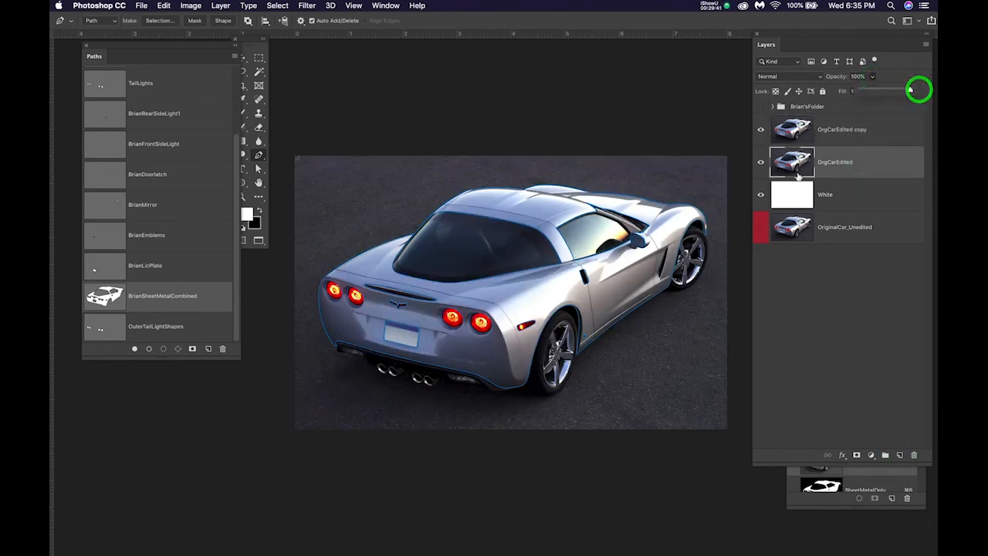
Hide the OrgCarEdited layer and rename its copy OrgCarEdited2
{"action": "left_click", "coordinate": [760, 162]}
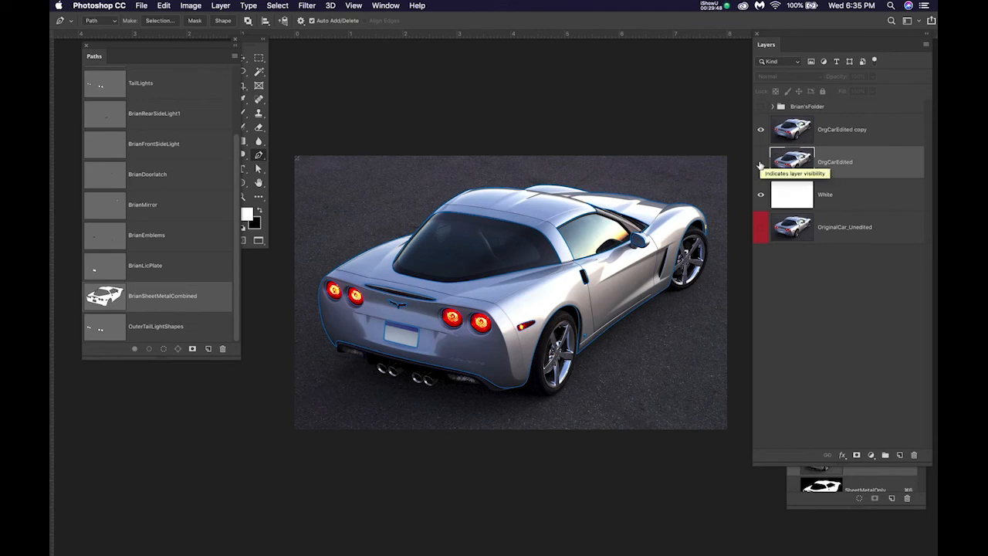
{"action": "left_click", "coordinate": [872, 130]}
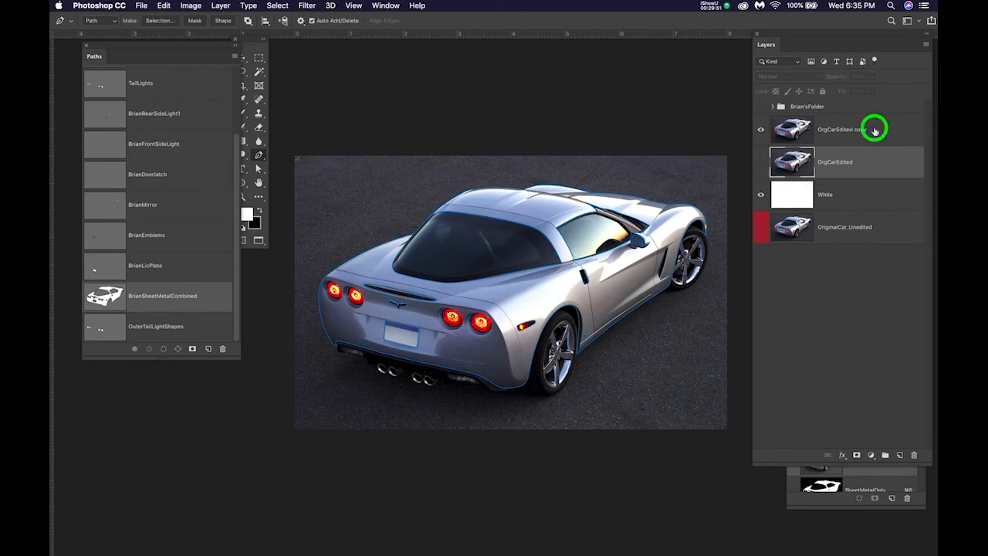
{"action": "double_click", "coordinate": [855, 129]}
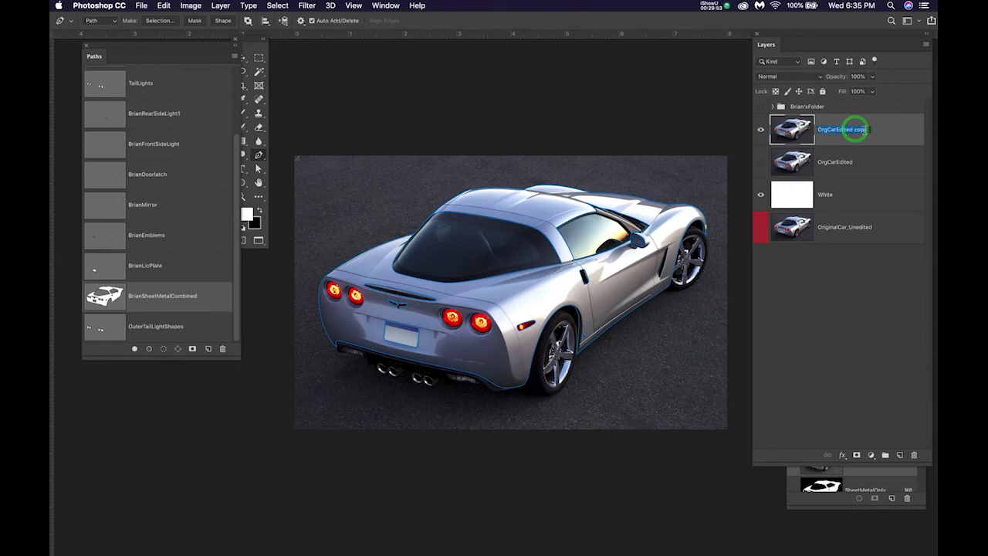
{"action": "left_click", "coordinate": [868, 129]}
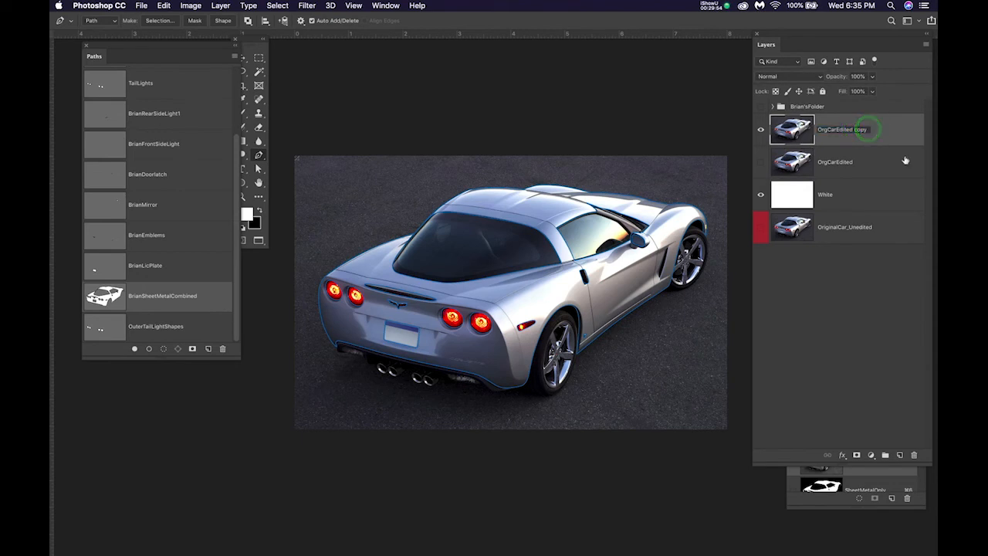
{"action": "key", "text": "BackSpace"}
{"action": "key", "text": "BackSpace"}
{"action": "key", "text": "BackSpace"}
{"action": "type", "text": "2"}
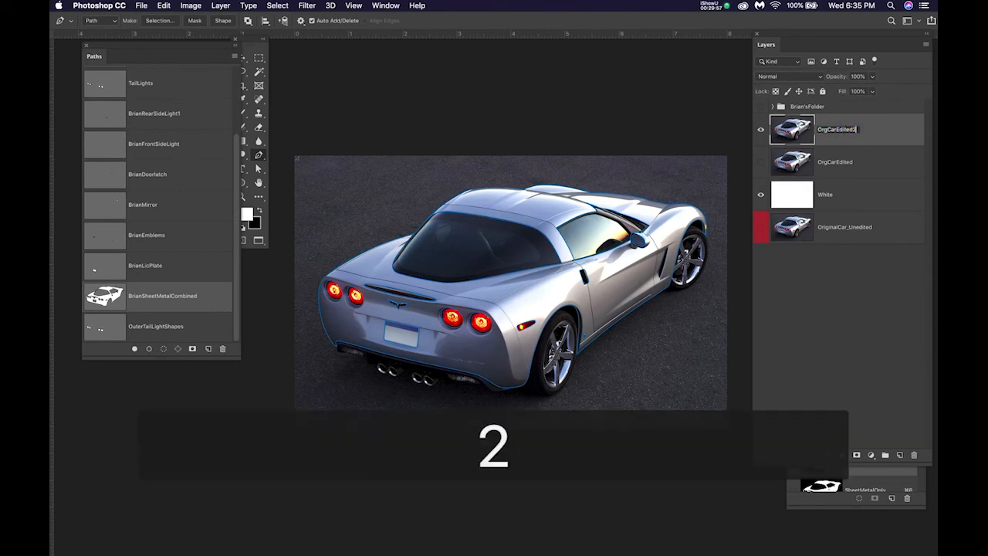
{"action": "key", "text": "Return"}
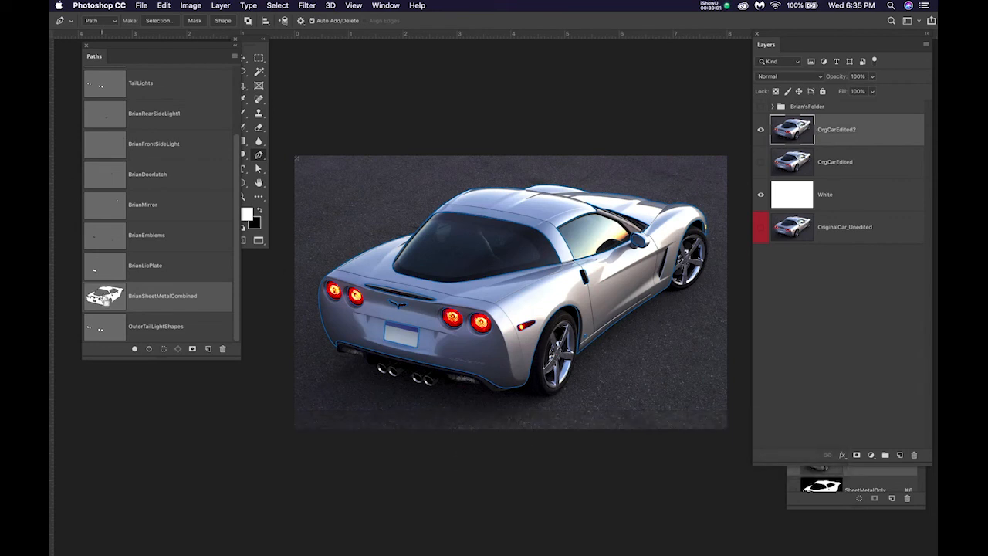
Load the BrianSheetMetalCombined path as a selection and add it as a layer mask to OrgCarEdited2
{"action": "left_click", "coordinate": [104, 296], "text": "super"}
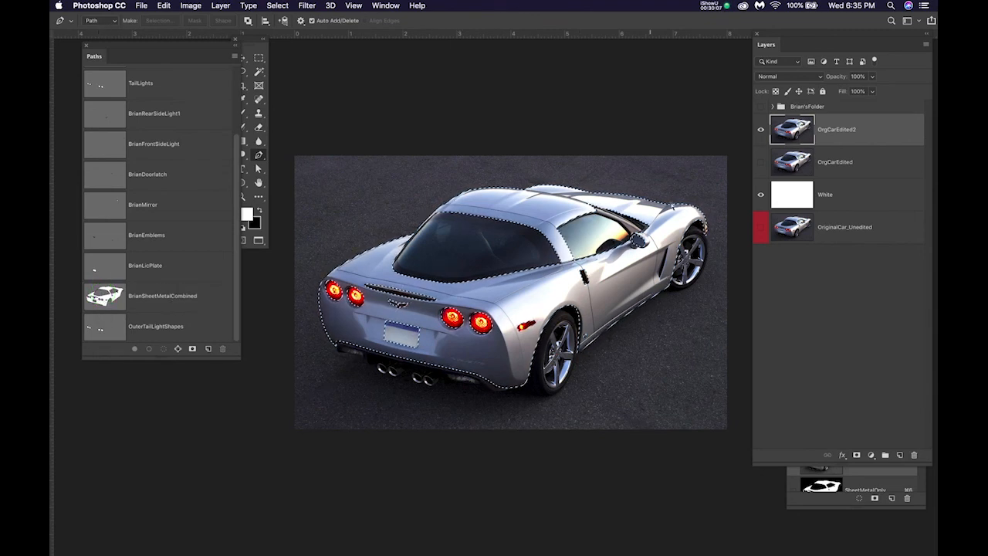
{"action": "scroll", "coordinate": [541, 255], "scroll_direction": "up", "scroll_amount": 2}
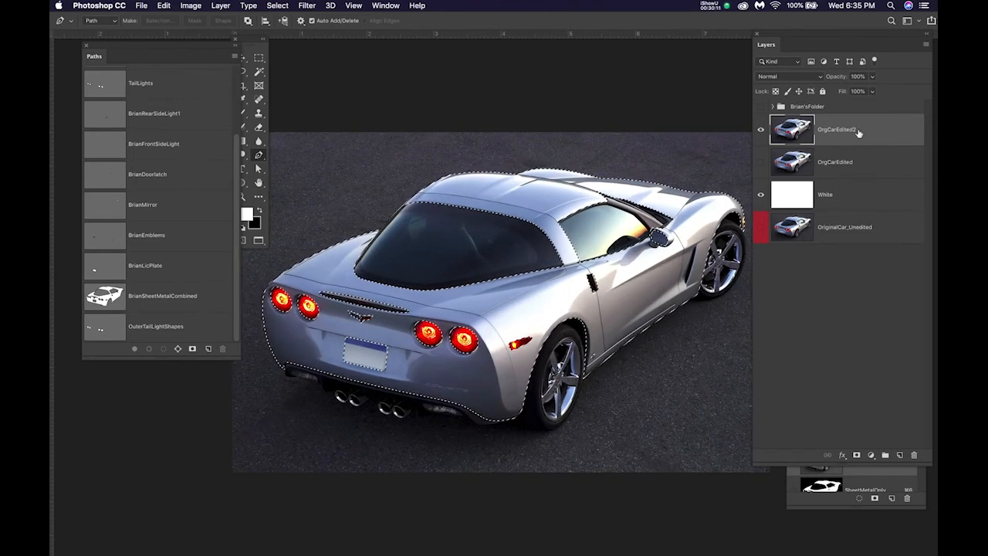
{"action": "left_click", "coordinate": [856, 455]}
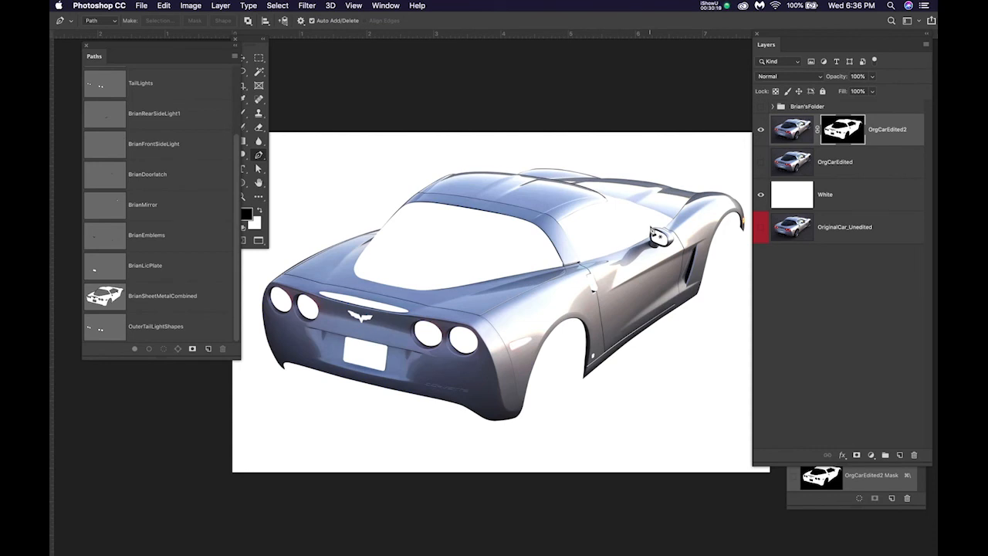
Briefly show the OrgCarEdited layer beneath the masked sheet metal for comparison, and hide it again
{"action": "left_click", "coordinate": [760, 163]}
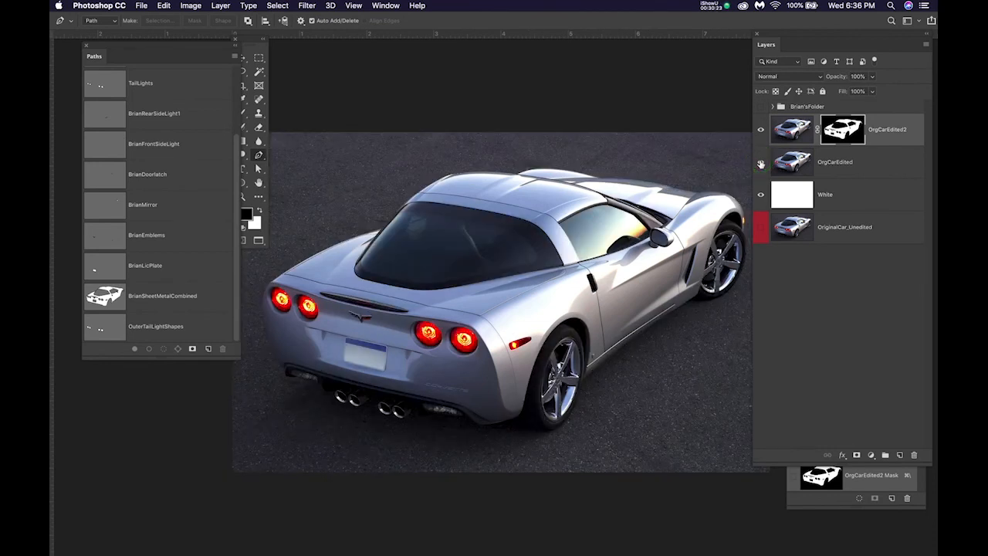
{"action": "left_click", "coordinate": [760, 163]}
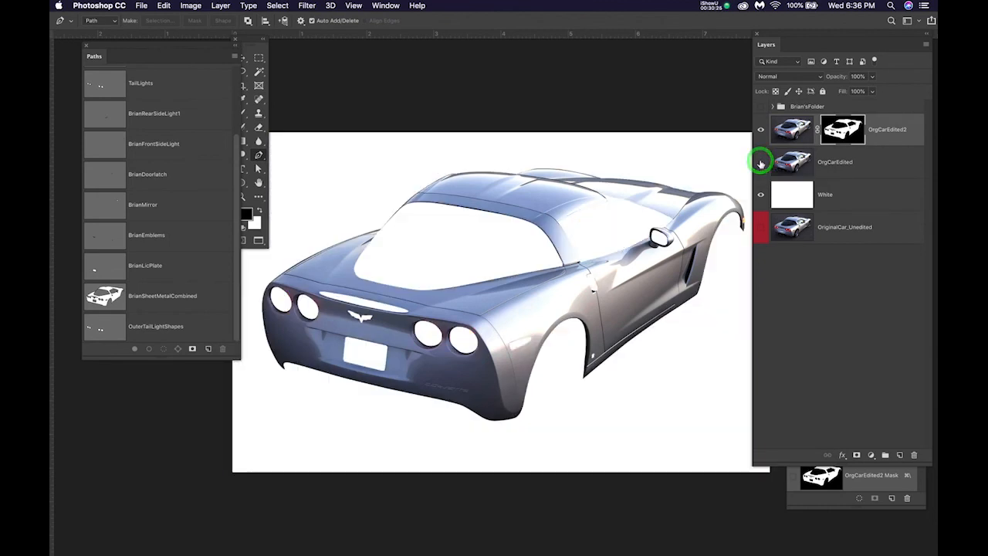
{"action": "scroll", "coordinate": [603, 256], "scroll_direction": "down", "scroll_amount": 2}
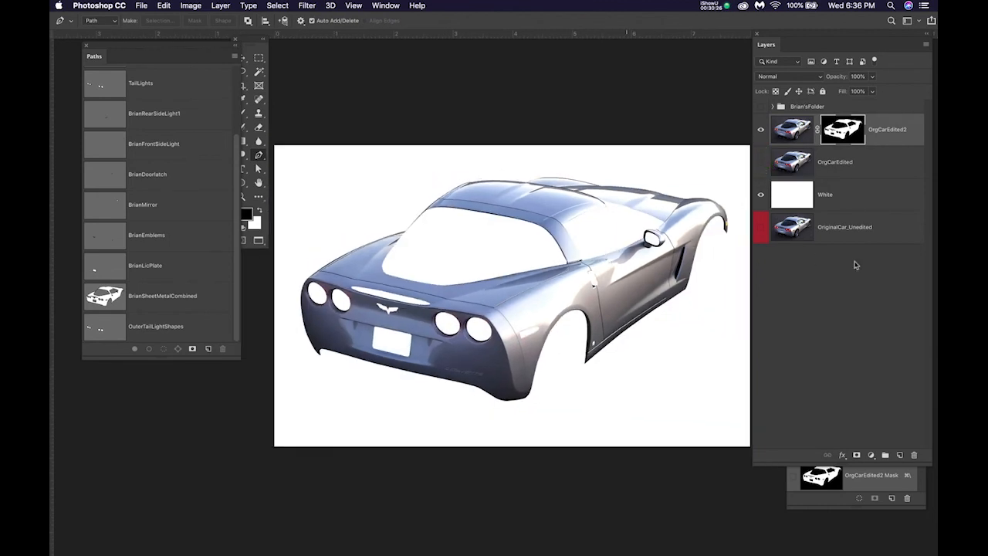
Add a new layer above OrgCarEdited2 and fill it with dark blue, RGB 1, 4, 152
{"action": "left_click", "coordinate": [900, 455]}
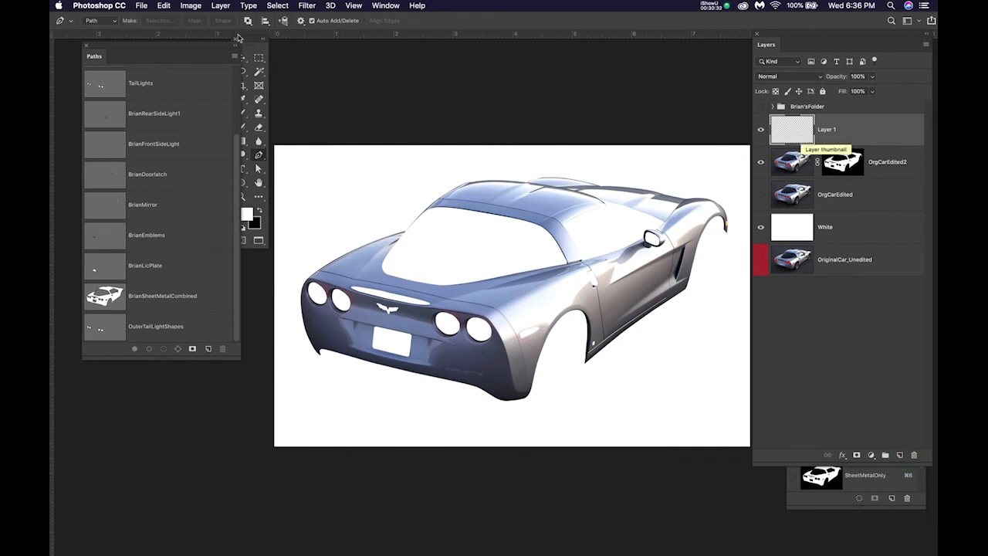
{"action": "left_click_drag", "start_coordinate": [244, 38], "coordinate": [259, 44]}
{"action": "left_click", "coordinate": [256, 220]}
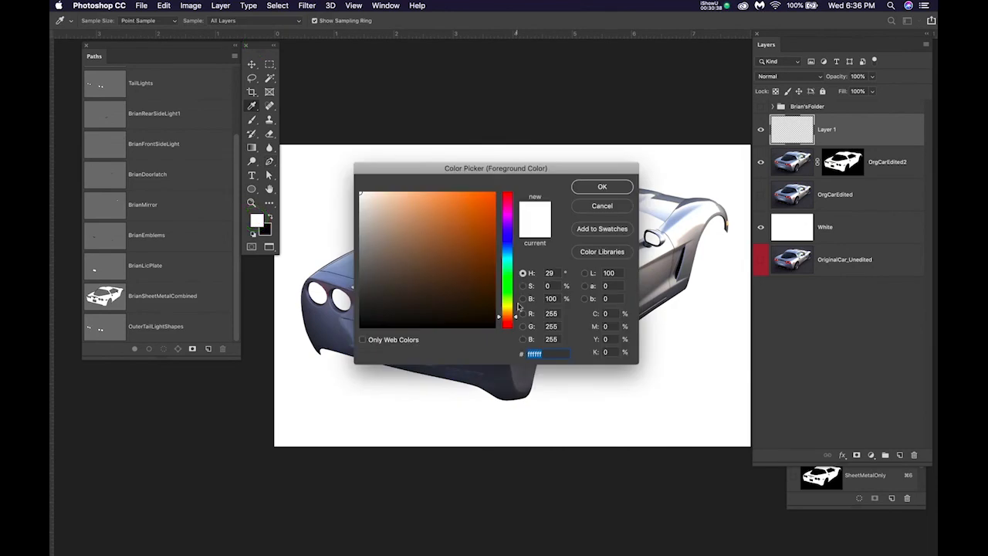
{"action": "left_click", "coordinate": [538, 314]}
{"action": "type", "text": "1"}
{"action": "key", "text": "Tab"}
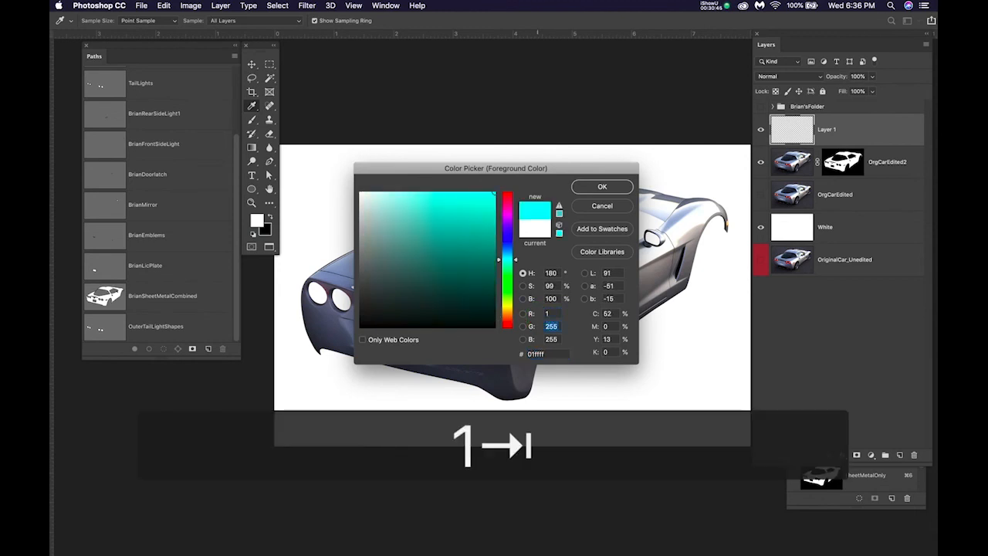
{"action": "type", "text": "4"}
{"action": "key", "text": "Tab"}
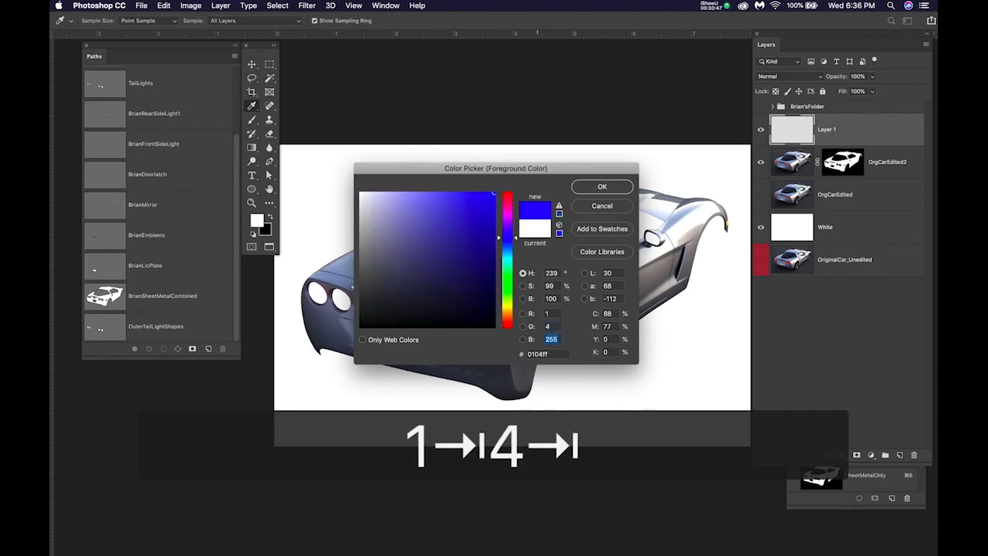
{"action": "type", "text": "152"}
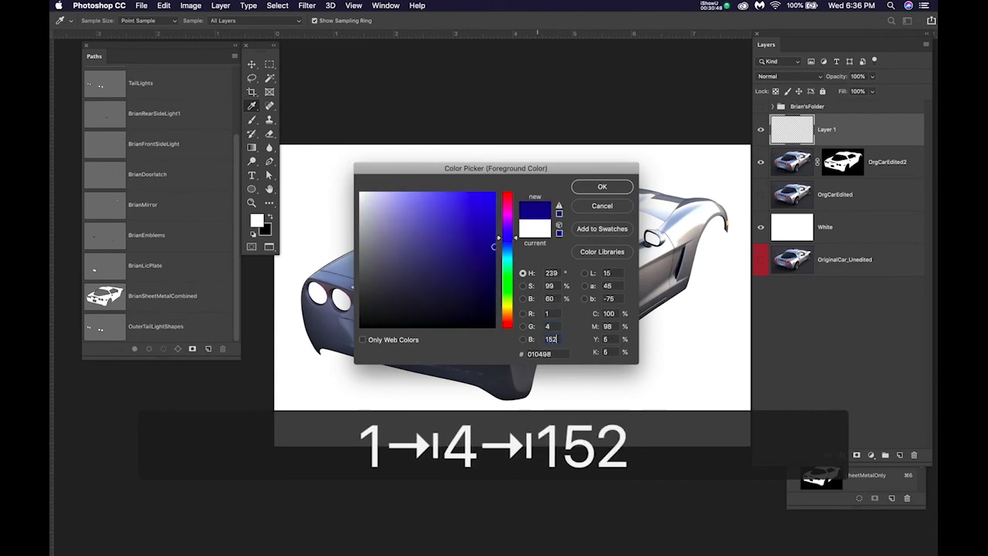
{"action": "left_click", "coordinate": [551, 326]}
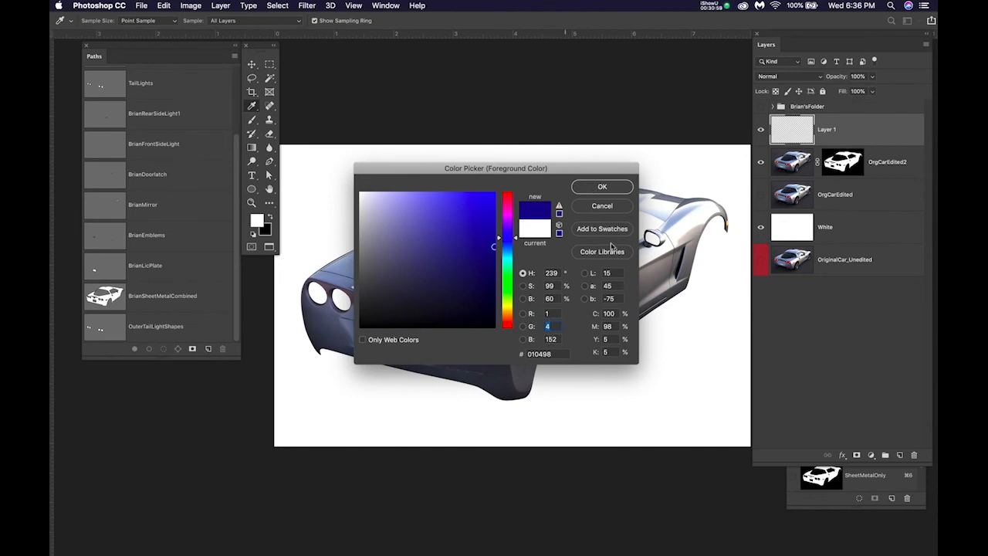
{"action": "left_click", "coordinate": [603, 188]}
{"action": "left_click", "coordinate": [796, 127]}
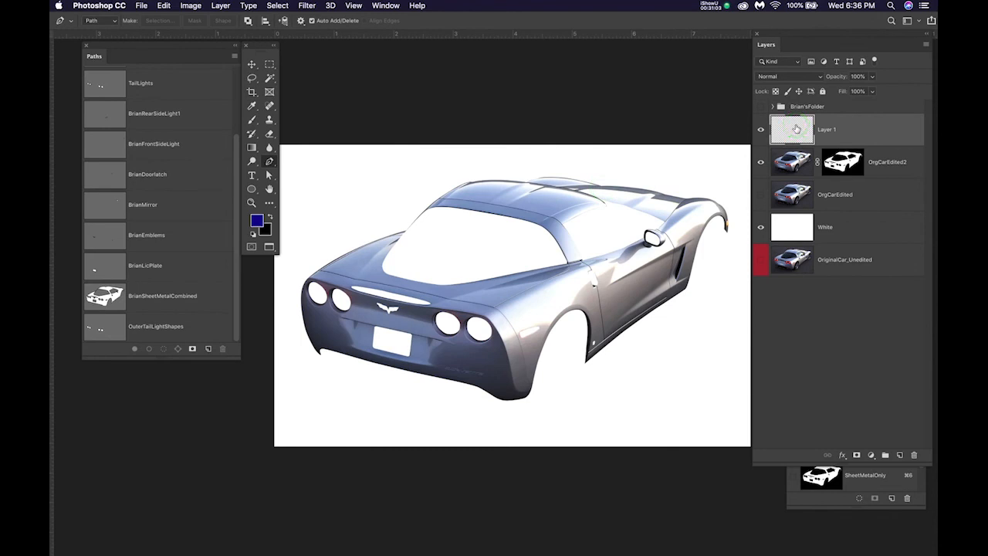
{"action": "key", "text": "alt+BackSpace"}
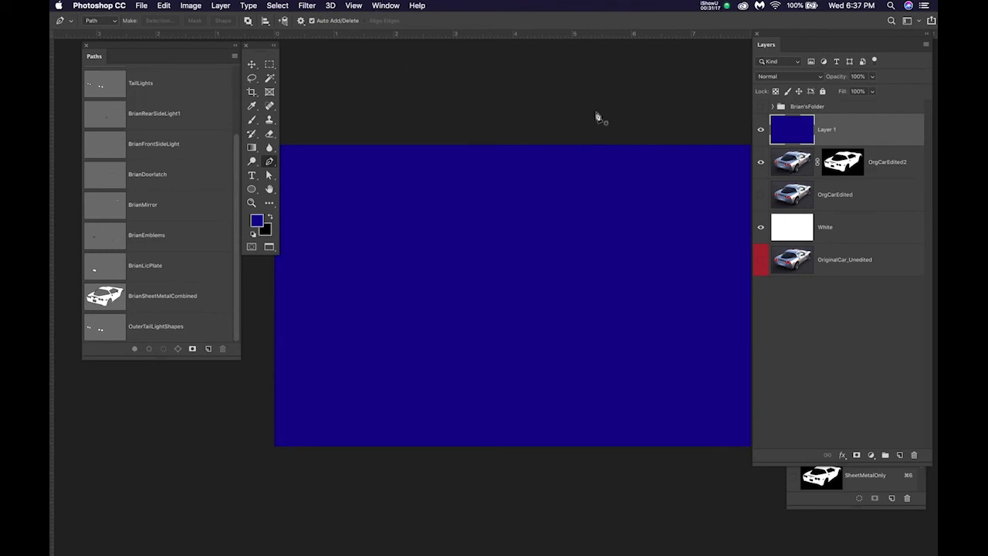
Hide the blue layer and check the blend settings of NewColor in Brian'sFolder, leaving the folder hidden and collapsed
{"action": "left_click", "coordinate": [761, 129]}
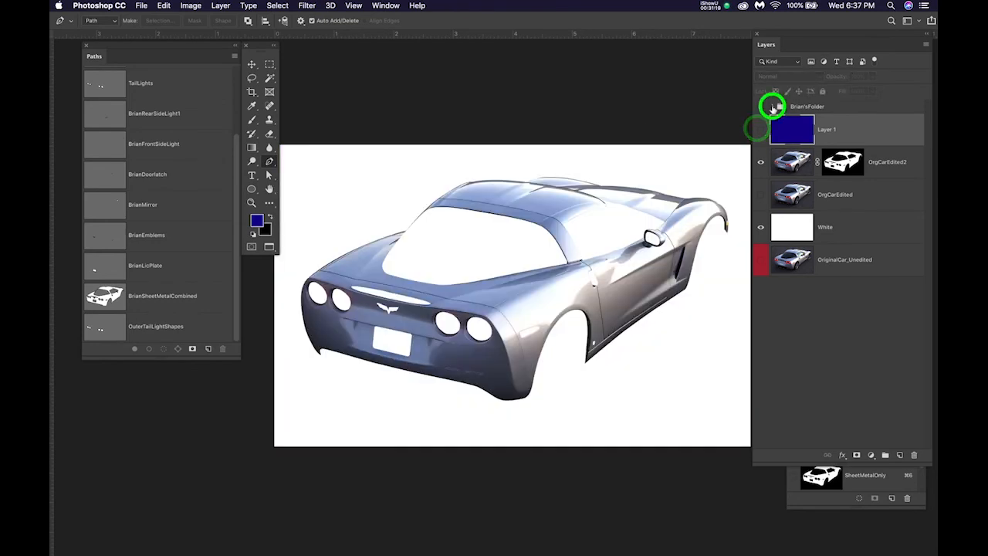
{"action": "left_click", "coordinate": [773, 107]}
{"action": "left_click", "coordinate": [759, 107]}
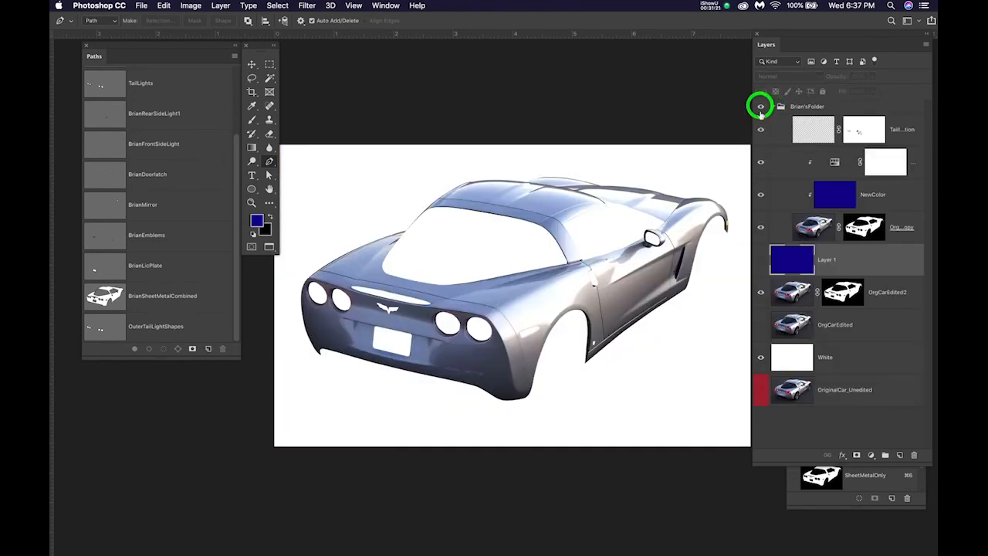
{"action": "left_click", "coordinate": [884, 198]}
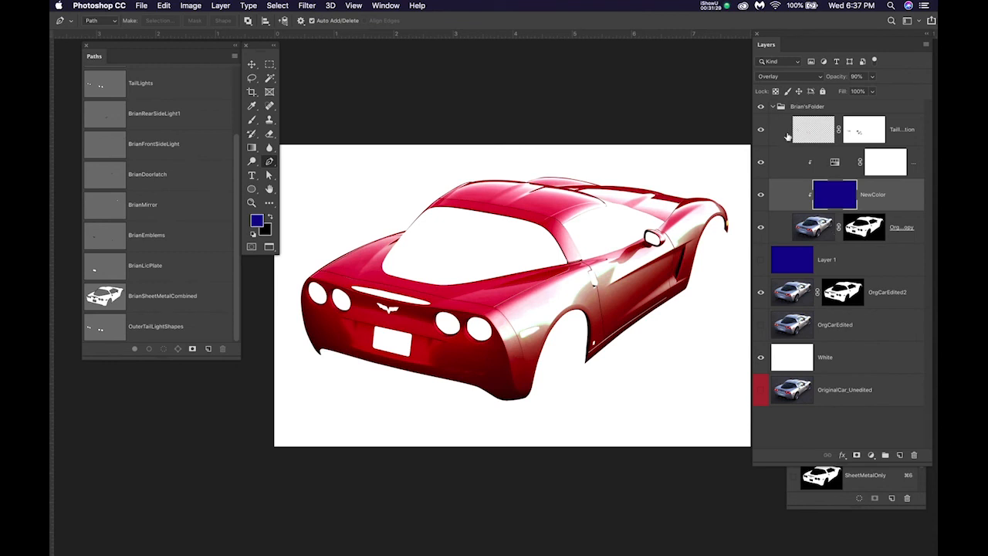
{"action": "left_click", "coordinate": [758, 107]}
{"action": "left_click", "coordinate": [772, 107]}
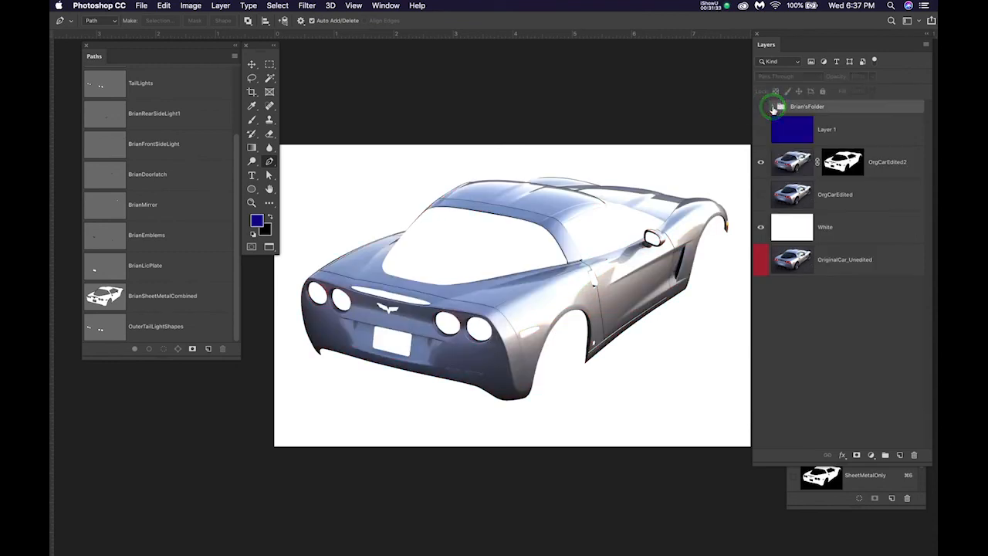
Show the blue Layer 1, set its blend mode to Overlay, and clip it to OrgCarEdited2
{"action": "left_click", "coordinate": [791, 129]}
{"action": "left_click", "coordinate": [758, 130]}
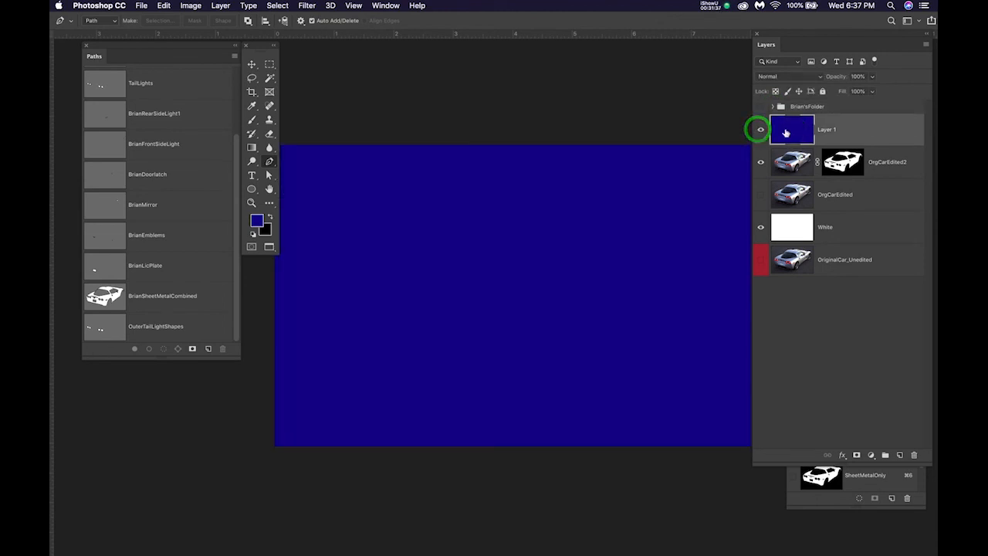
{"action": "left_click", "coordinate": [770, 76]}
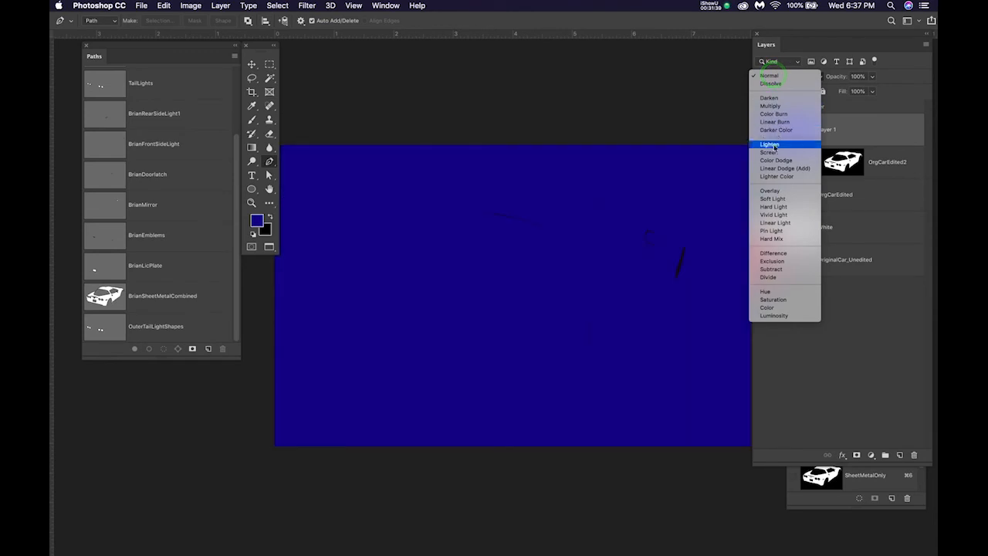
{"action": "left_click", "coordinate": [773, 191]}
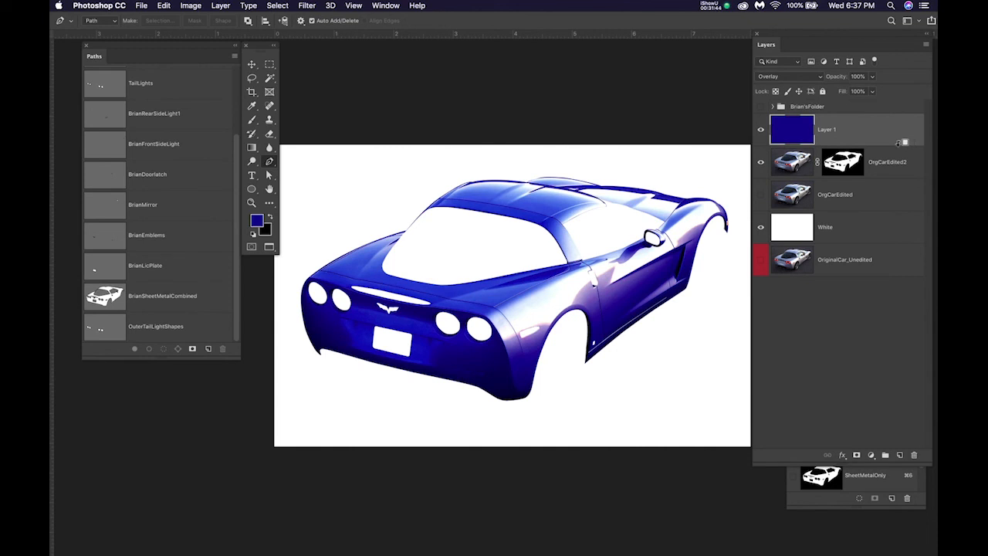
{"action": "left_click", "coordinate": [900, 144], "text": "alt"}
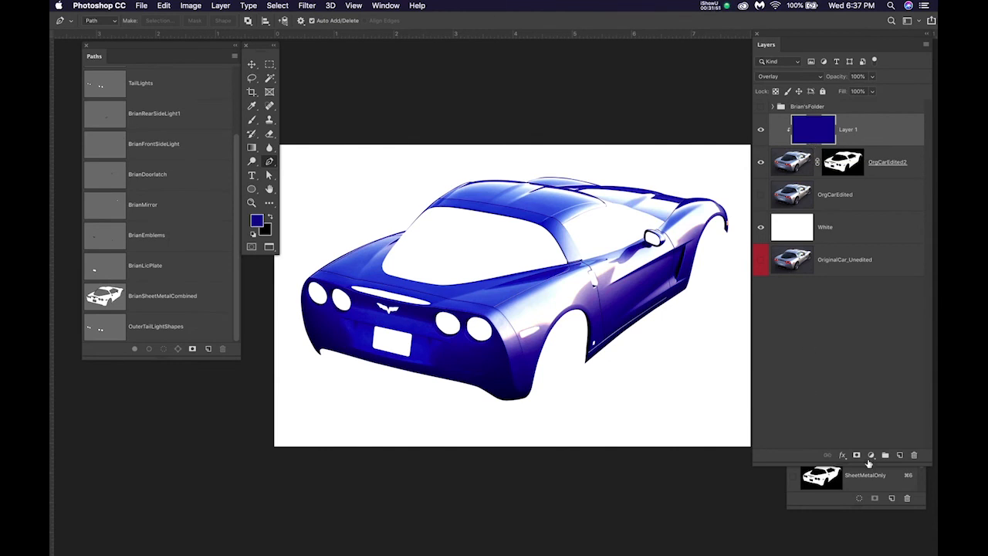
Add a Hue/Saturation adjustment layer above Layer 1 and clip it to the layers below
{"action": "left_click", "coordinate": [870, 456]}
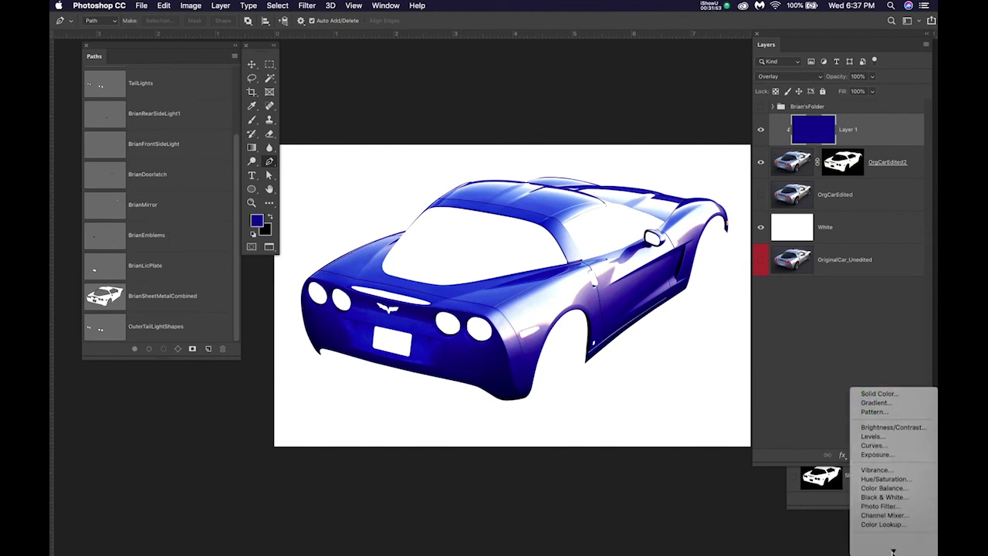
{"action": "left_click", "coordinate": [886, 460]}
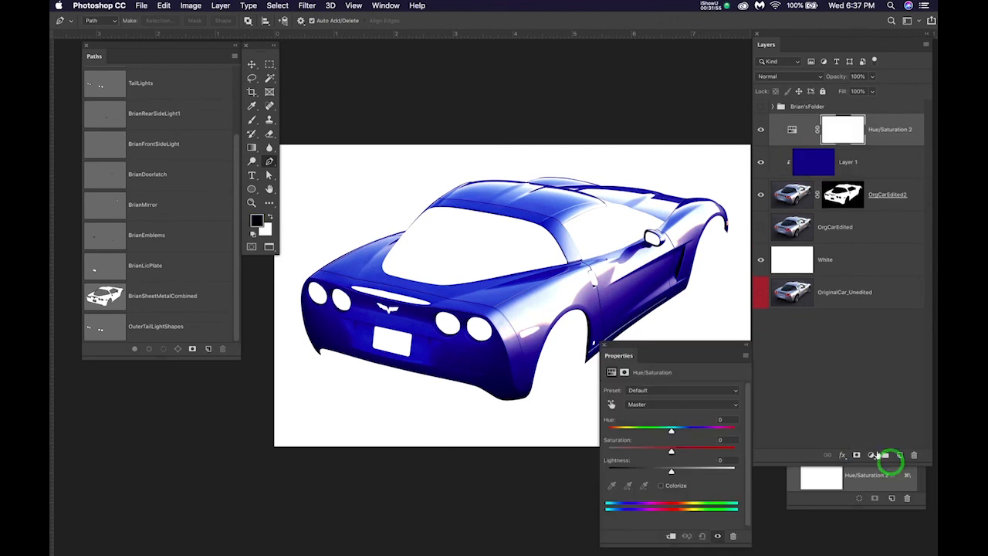
{"action": "left_click_drag", "start_coordinate": [684, 349], "coordinate": [605, 282]}
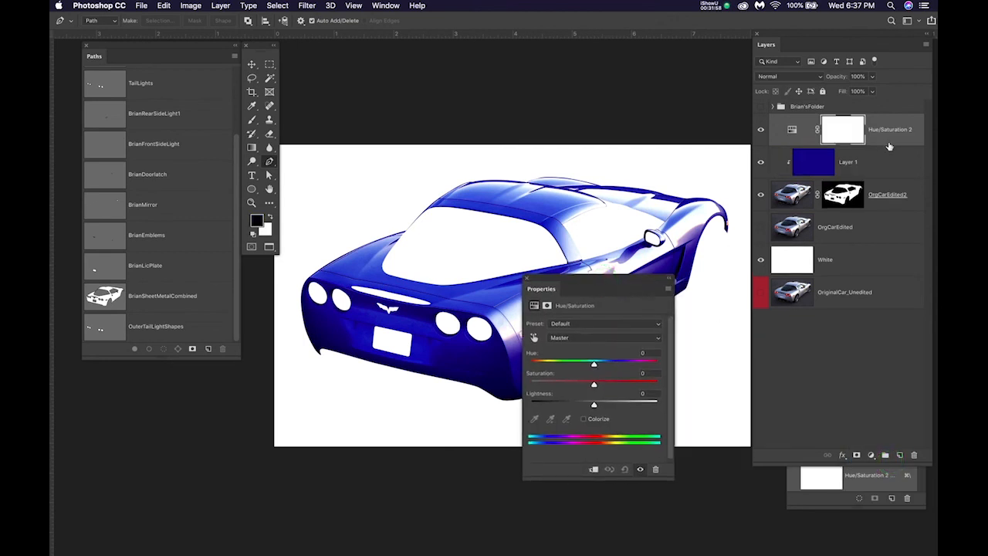
{"action": "left_click", "coordinate": [892, 146], "text": "alt"}
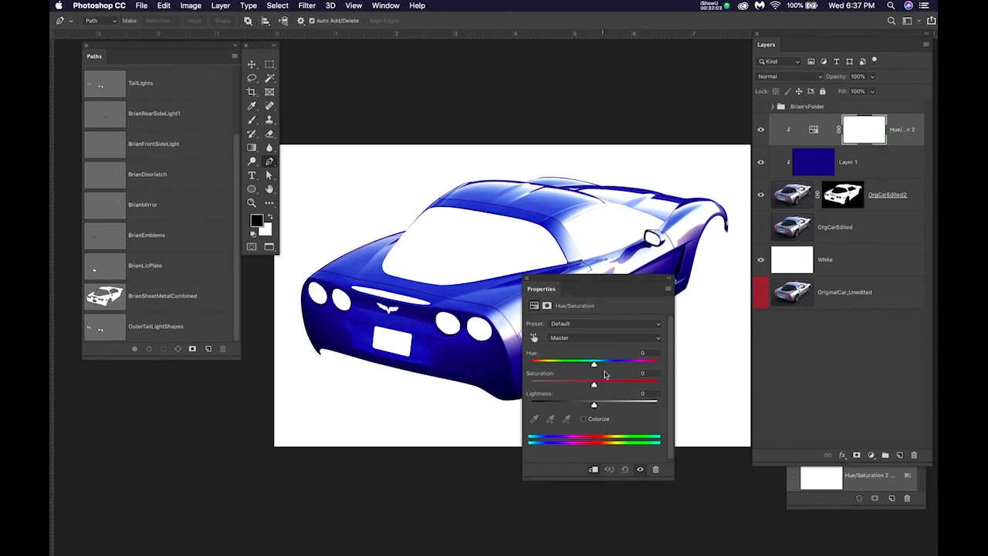
Recolor the body panels with the Hue/Saturation adjustment, trying a hue of +126 and settling on +180
{"action": "left_click_drag", "start_coordinate": [594, 369], "coordinate": [643, 368]}
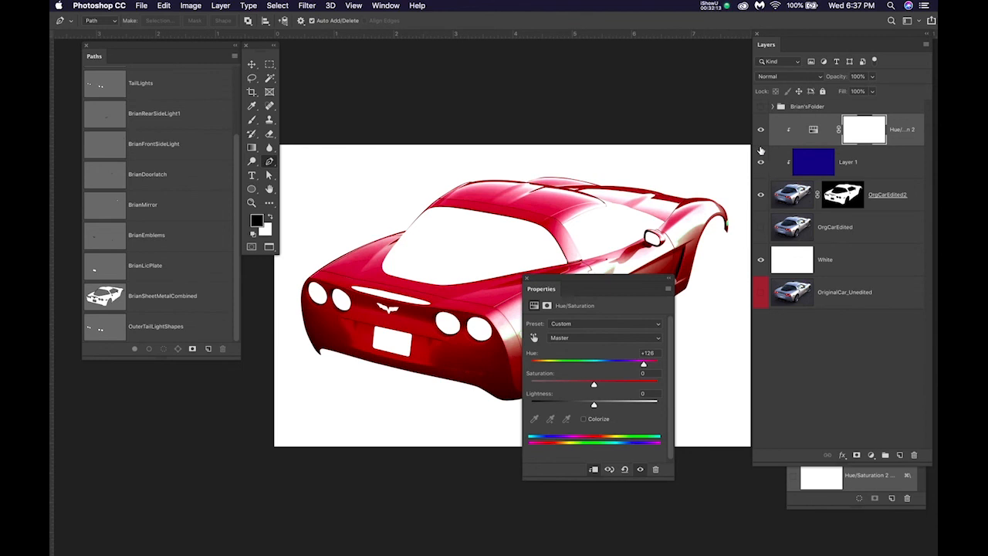
{"action": "left_click_drag", "start_coordinate": [606, 282], "coordinate": [656, 342]}
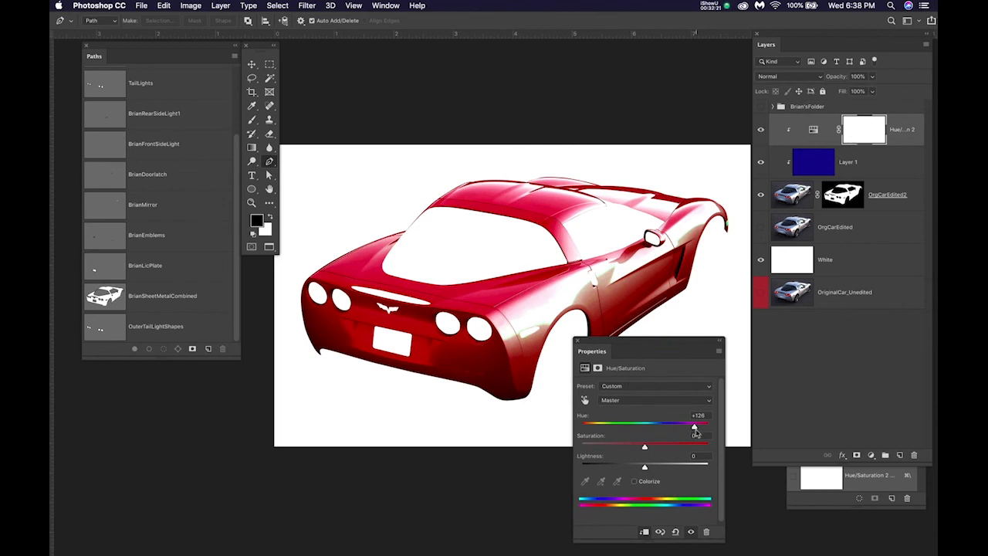
{"action": "left_click_drag", "start_coordinate": [694, 428], "coordinate": [728, 427]}
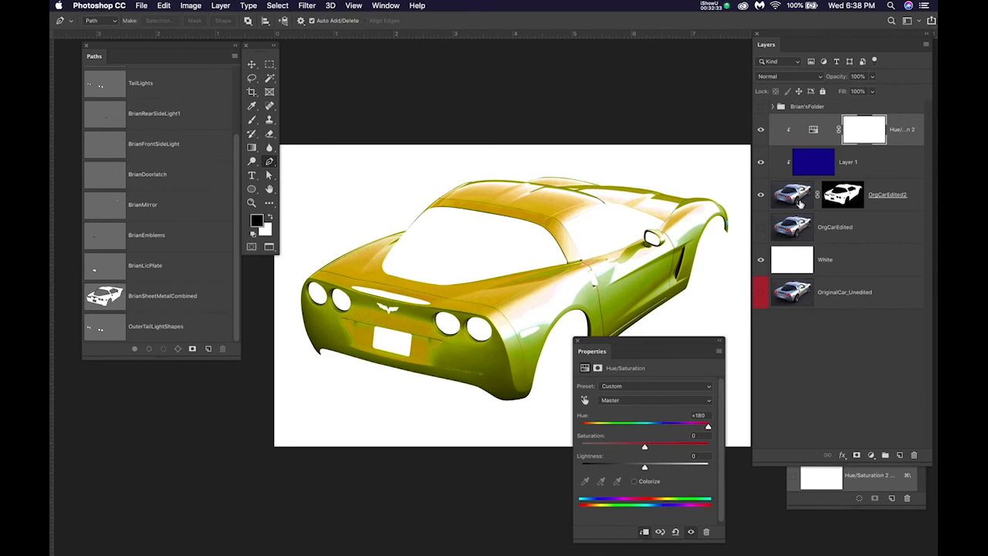
Show the OrgCarEdited layer beneath the recolored panels and save the document
{"action": "left_click", "coordinate": [762, 228]}
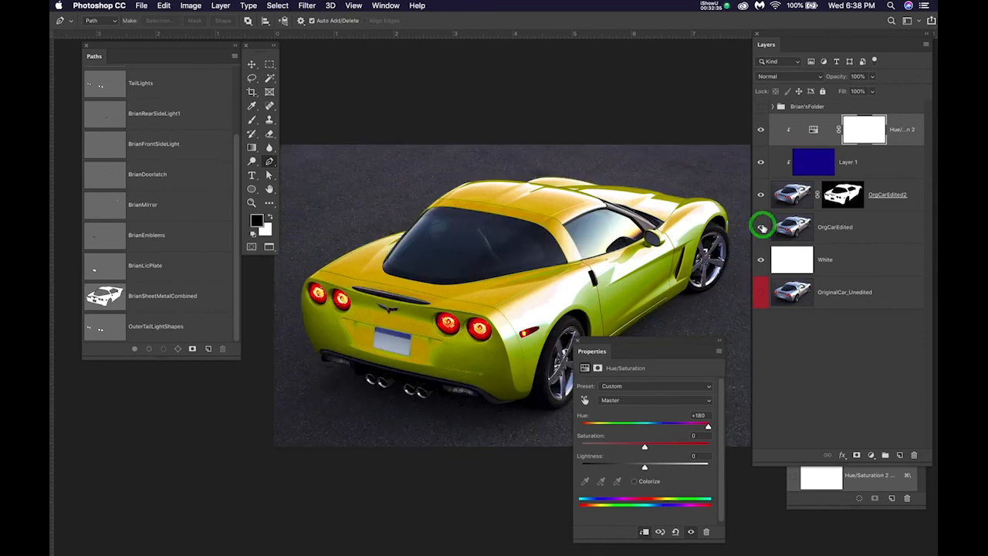
{"action": "scroll", "coordinate": [469, 341], "scroll_direction": "up", "scroll_amount": 5}
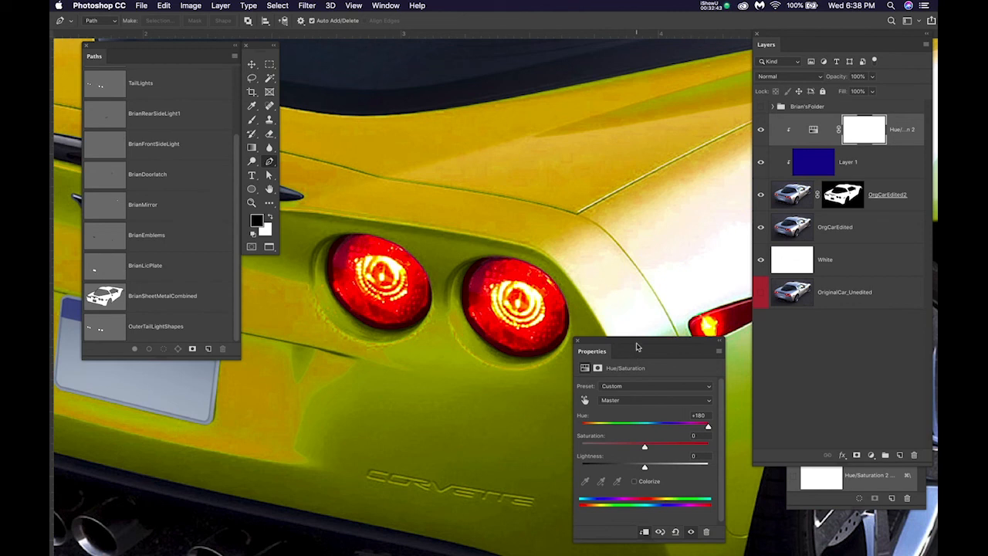
{"action": "key", "text": "super+s"}
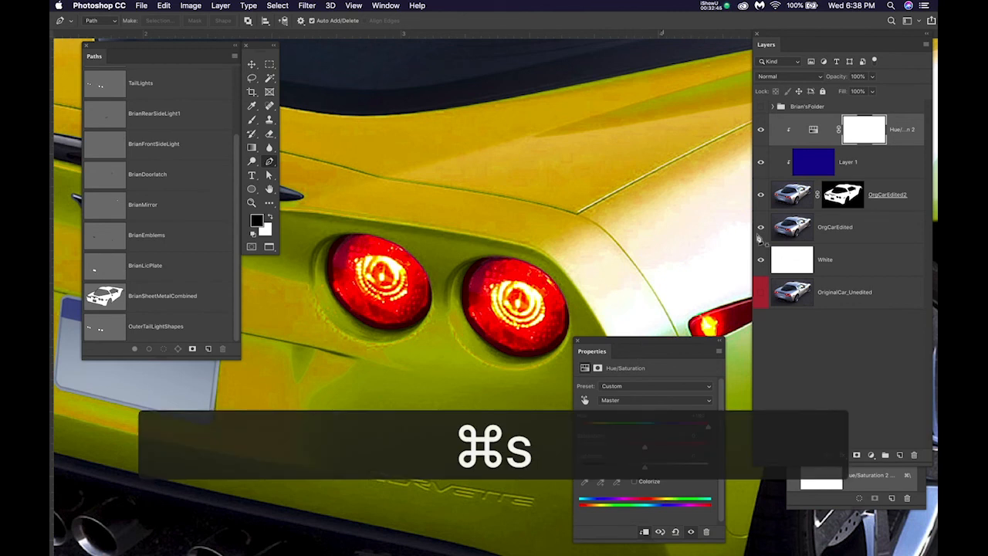
Add a new layer above the Hue/Saturation adjustment and name it TailLightGlow
{"action": "left_click", "coordinate": [899, 454]}
{"action": "left_click", "coordinate": [827, 129]}
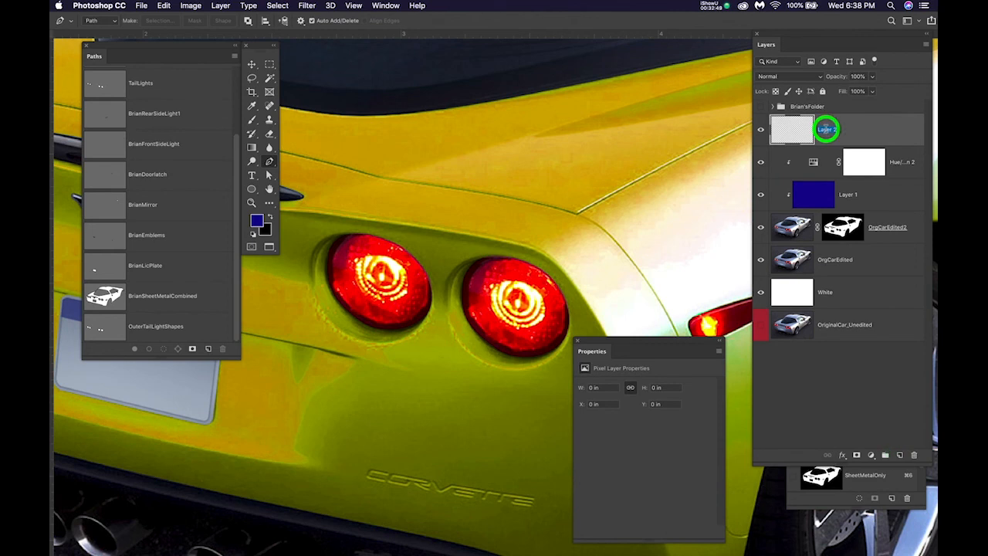
{"action": "type", "text": "Ta"}
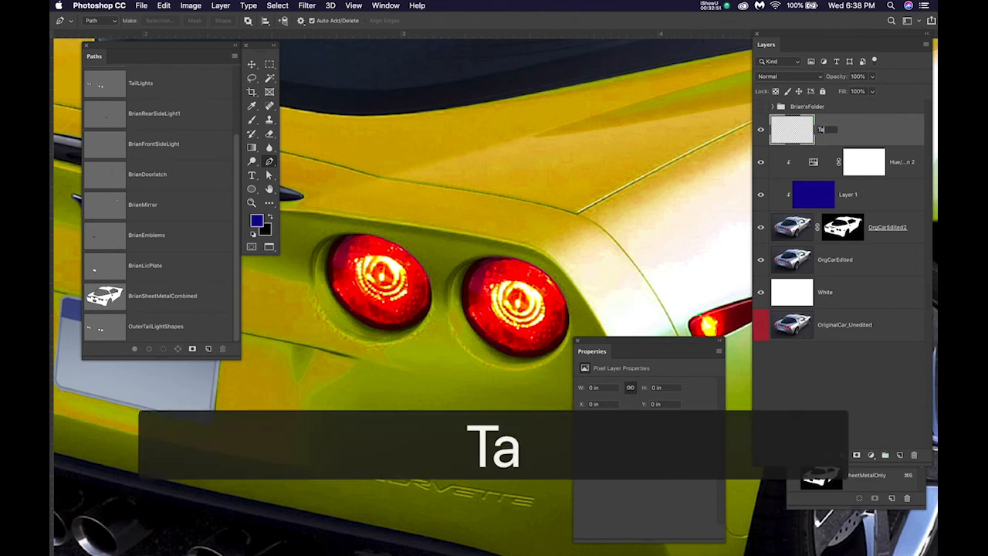
{"action": "type", "text": "ilLi"}
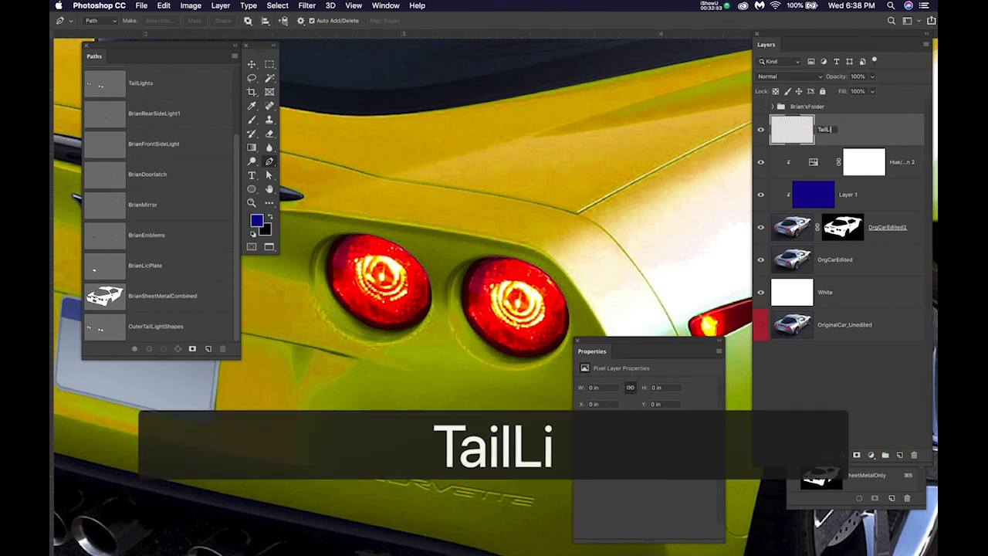
{"action": "type", "text": "ghtGlow"}
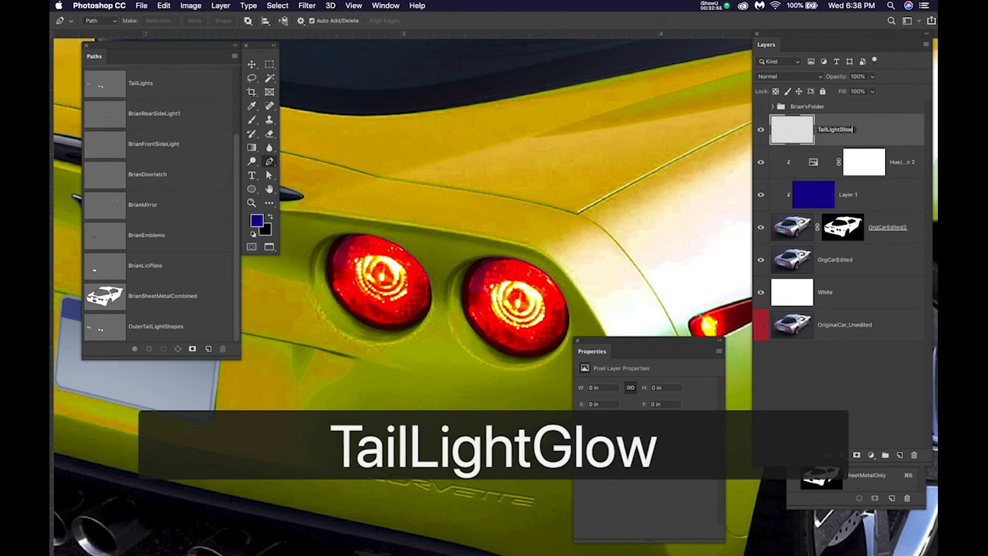
{"action": "key", "text": "Return"}
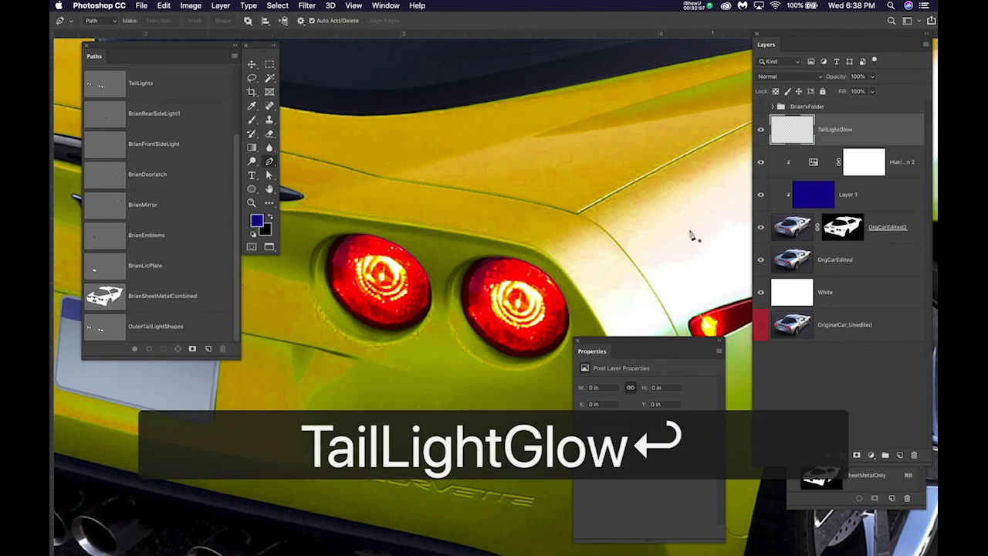
{"action": "left_click", "coordinate": [669, 347]}
{"action": "left_click_drag", "start_coordinate": [669, 347], "coordinate": [637, 367]}
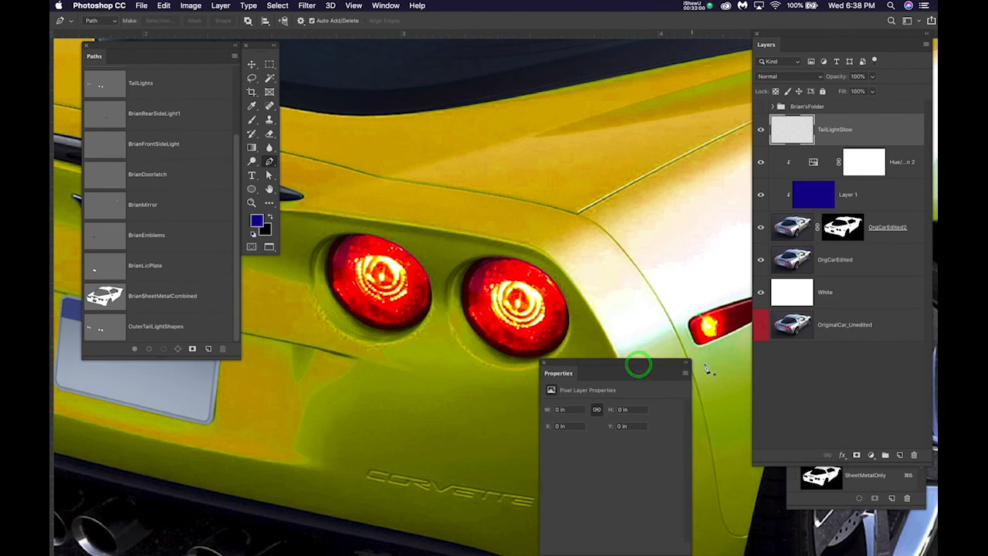
Hide the adjustment, color, both edited car layers and White, and show OriginalCar_Unedited beneath TailLightGlow
{"action": "left_click", "coordinate": [761, 324]}
{"action": "left_click", "coordinate": [760, 162]}
{"action": "left_click", "coordinate": [759, 194]}
{"action": "left_click", "coordinate": [760, 226]}
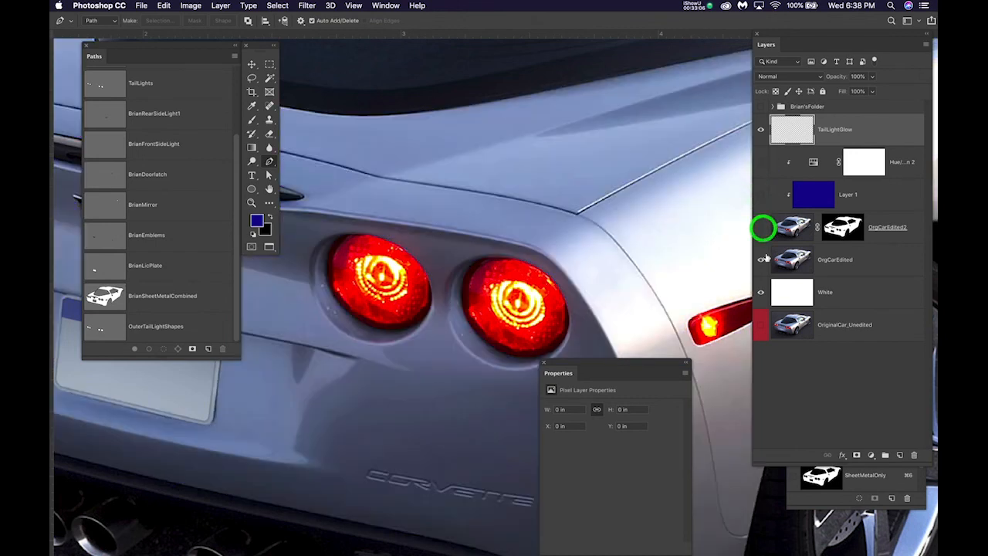
{"action": "left_click", "coordinate": [760, 259]}
{"action": "left_click", "coordinate": [761, 292]}
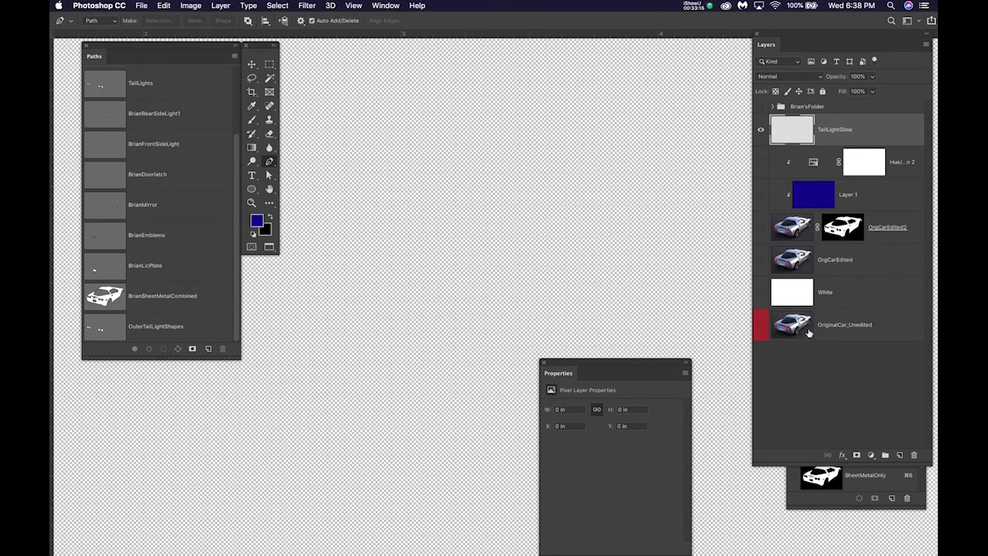
{"action": "left_click", "coordinate": [760, 325]}
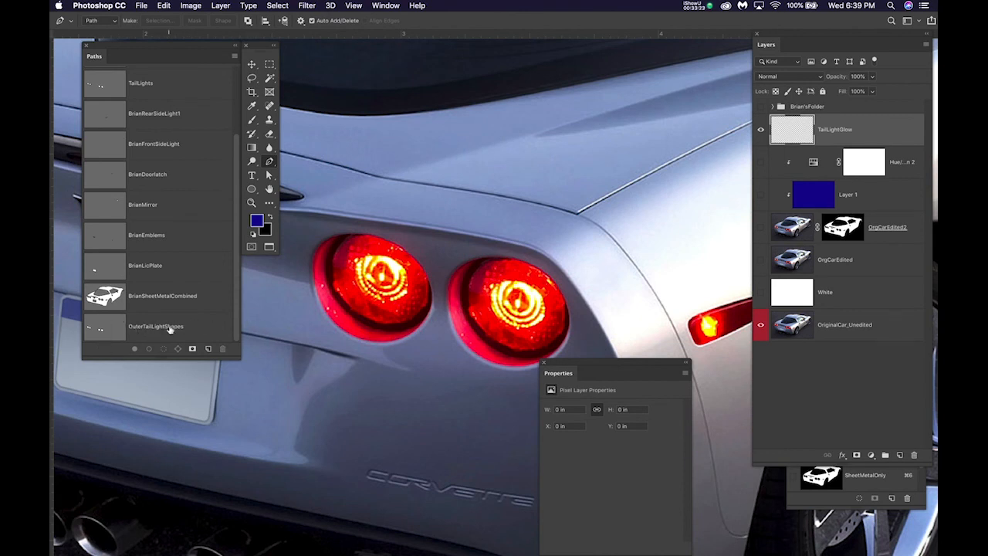
Load the OuterTailLightShapes path as a selection around the four tail lights and close the layer properties
{"action": "left_click", "coordinate": [97, 328], "text": "super"}
{"action": "scroll", "coordinate": [492, 336], "scroll_direction": "up", "scroll_amount": 3}
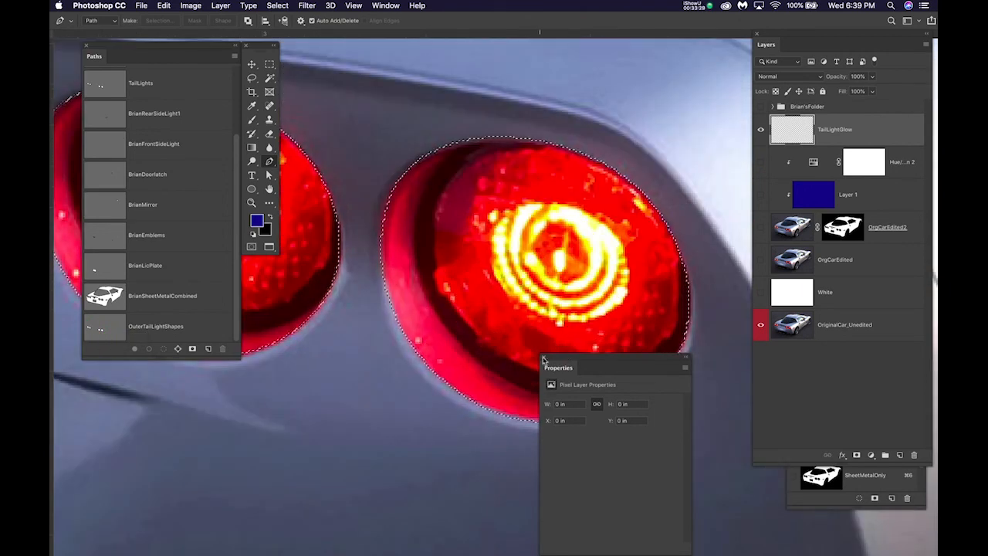
{"action": "left_click", "coordinate": [541, 357]}
{"action": "left_click_drag", "start_coordinate": [598, 290], "coordinate": [604, 284]}
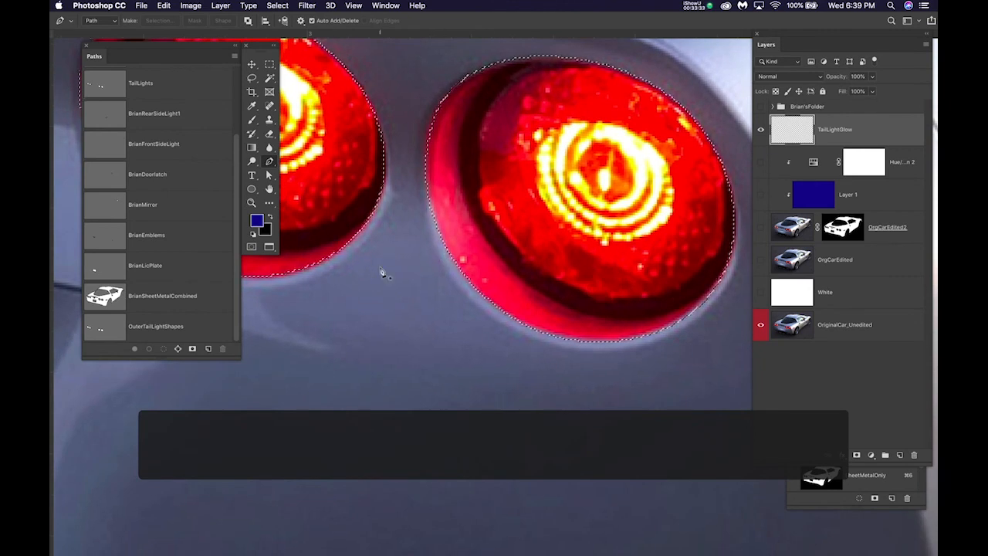
{"action": "scroll", "coordinate": [381, 271], "scroll_direction": "down", "scroll_amount": 5}
{"action": "left_click_drag", "start_coordinate": [424, 292], "coordinate": [600, 314]}
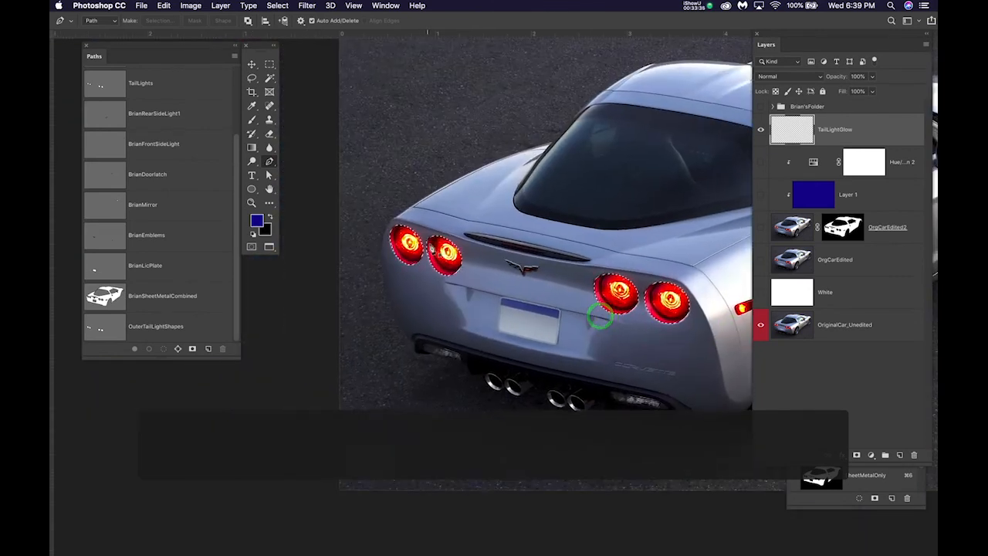
{"action": "scroll", "coordinate": [434, 254], "scroll_direction": "up", "scroll_amount": 4}
{"action": "scroll", "coordinate": [434, 253], "scroll_direction": "down", "scroll_amount": 2}
{"action": "left_click_drag", "start_coordinate": [473, 334], "coordinate": [416, 356]}
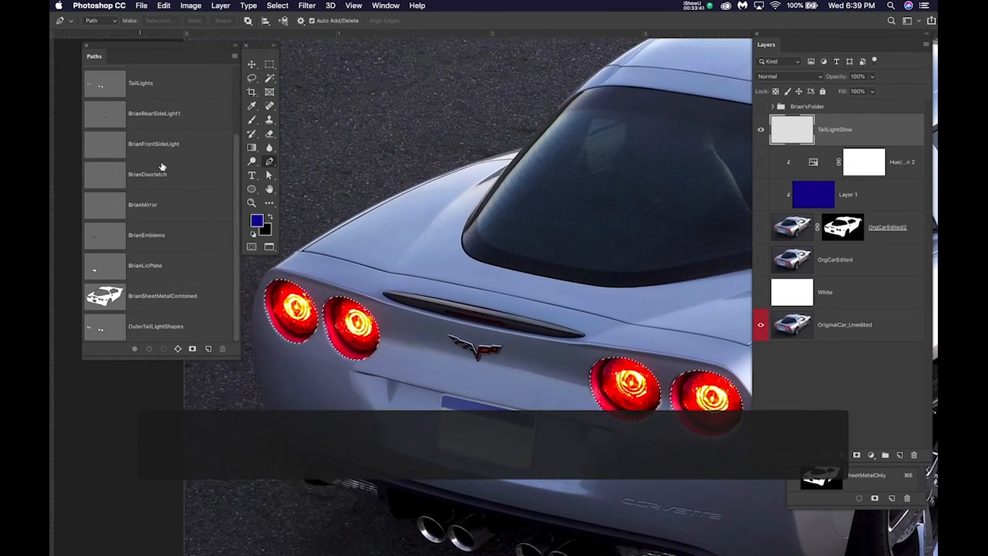
Subtract the TailLights path from the active selection, keeping only the outer rims around the lights
{"action": "scroll", "coordinate": [162, 167], "scroll_direction": "up", "scroll_amount": 3}
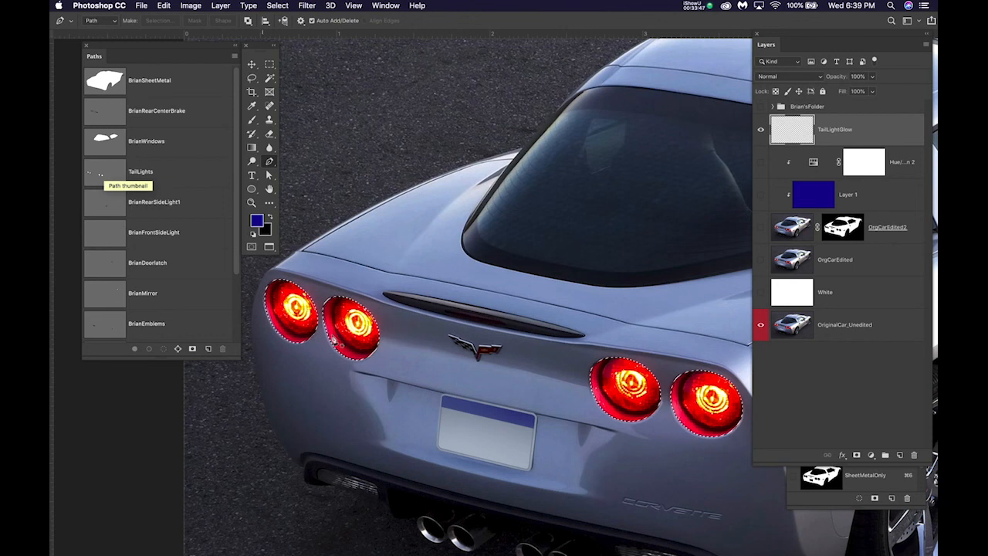
{"action": "scroll", "coordinate": [348, 349], "scroll_direction": "up", "scroll_amount": 5}
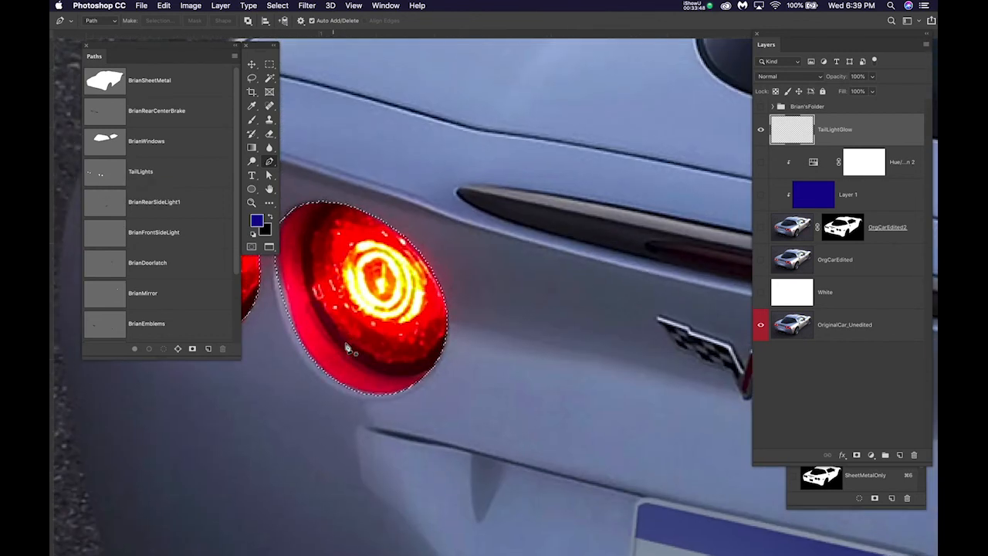
{"action": "left_click", "coordinate": [154, 173]}
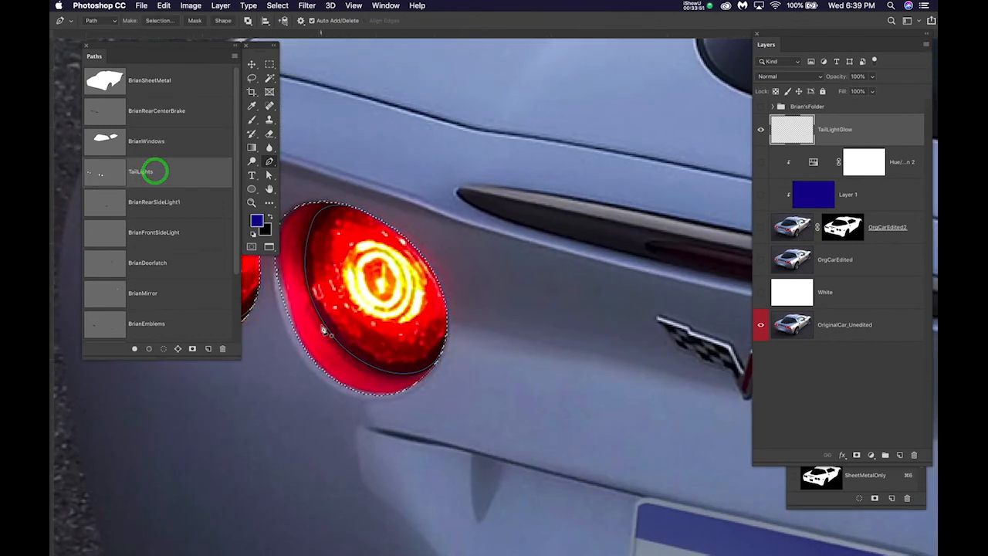
{"action": "scroll", "coordinate": [327, 331], "scroll_direction": "up", "scroll_amount": 2}
{"action": "left_click_drag", "start_coordinate": [440, 337], "coordinate": [553, 298]}
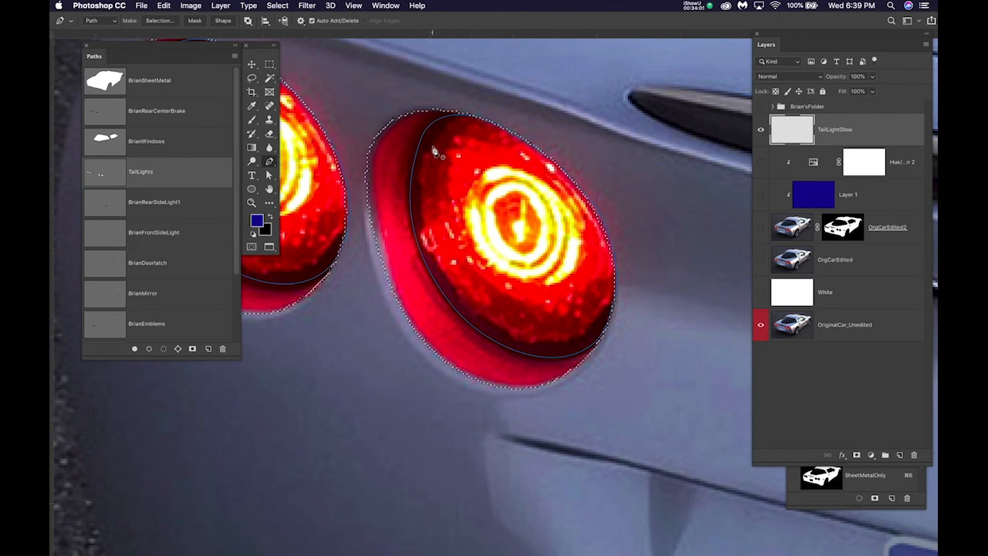
{"action": "left_click", "coordinate": [105, 174], "text": "super"}
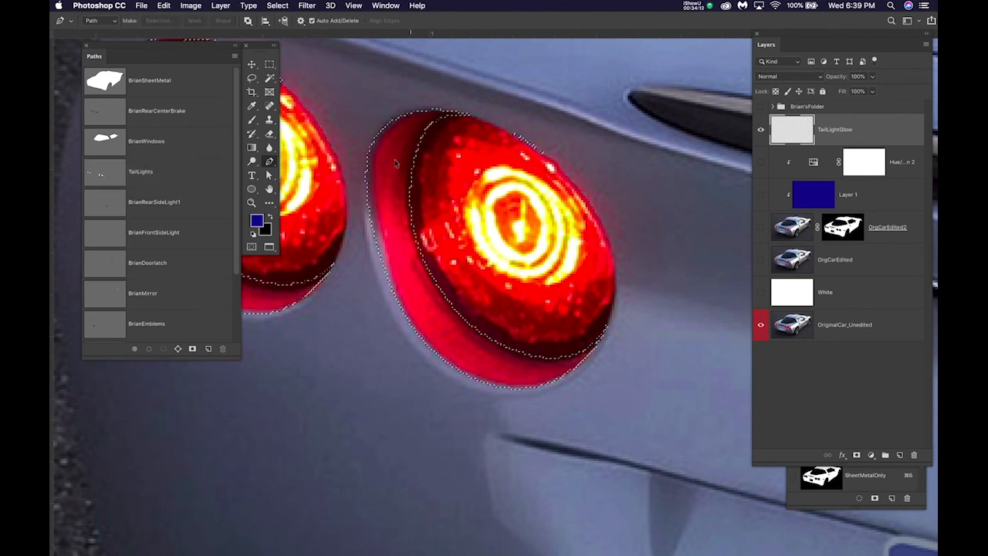
{"action": "scroll", "coordinate": [482, 306], "scroll_direction": "down", "scroll_amount": 5}
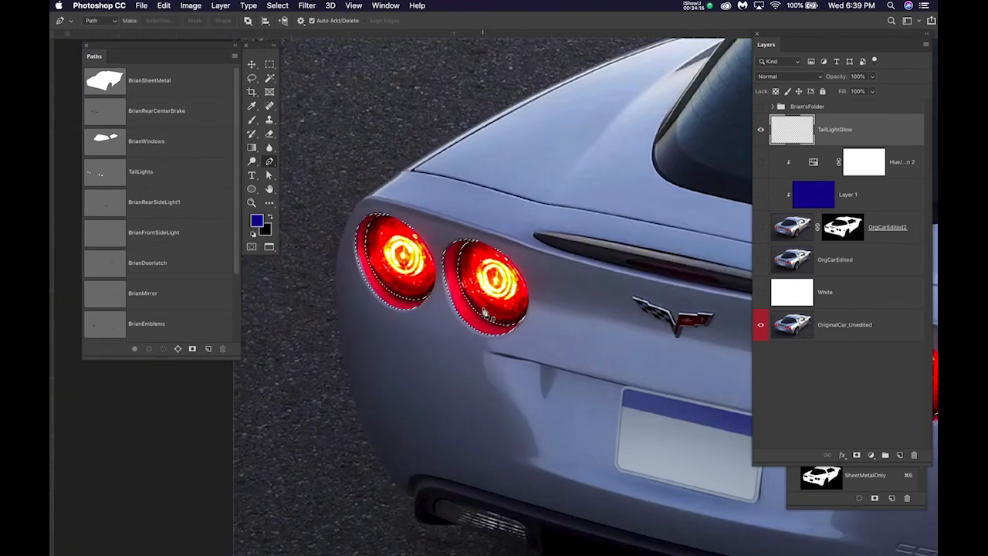
{"action": "scroll", "coordinate": [402, 292], "scroll_direction": "up", "scroll_amount": 5}
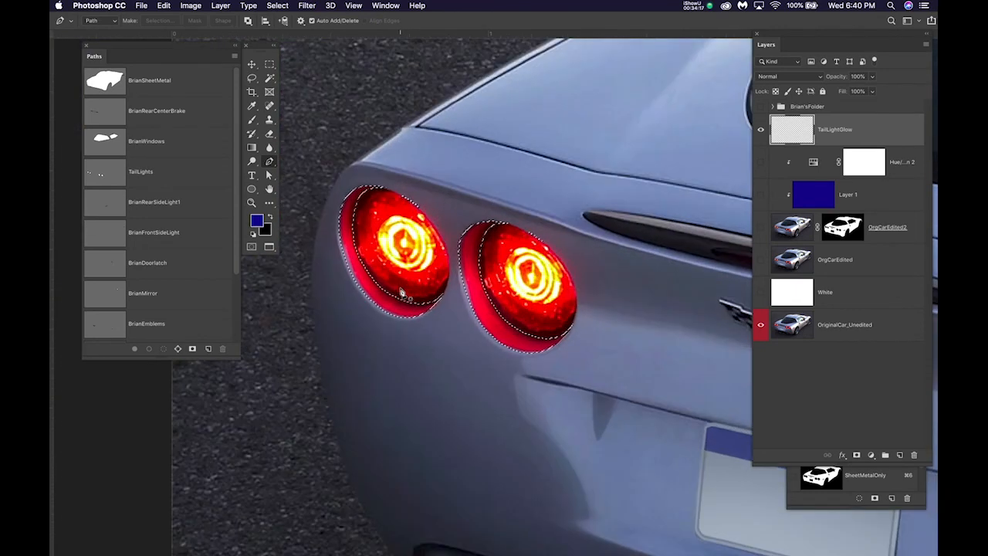
{"action": "scroll", "coordinate": [375, 294], "scroll_direction": "up", "scroll_amount": 2}
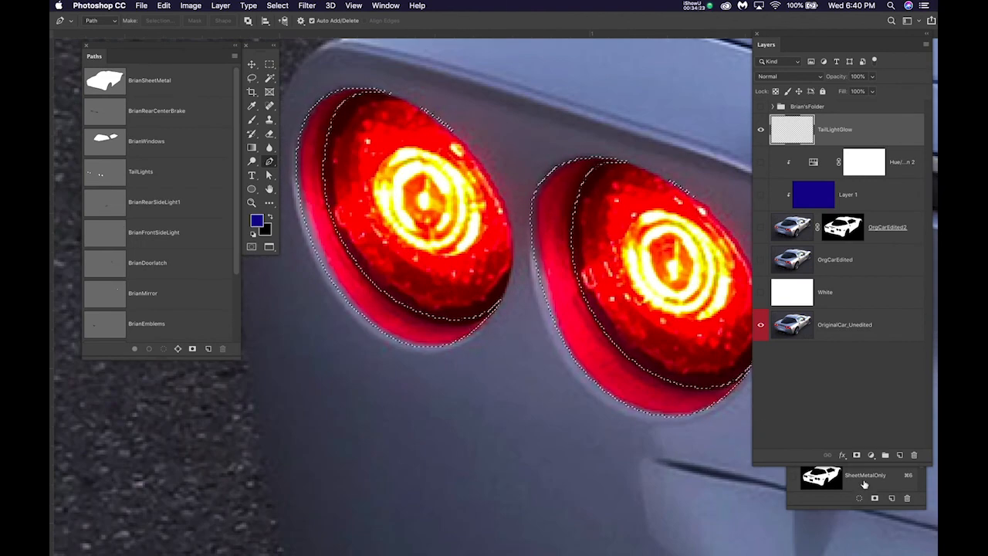
Bring the full list of channels into view and delete the LightsLarer channel
{"action": "left_click_drag", "start_coordinate": [809, 35], "coordinate": [937, 43]}
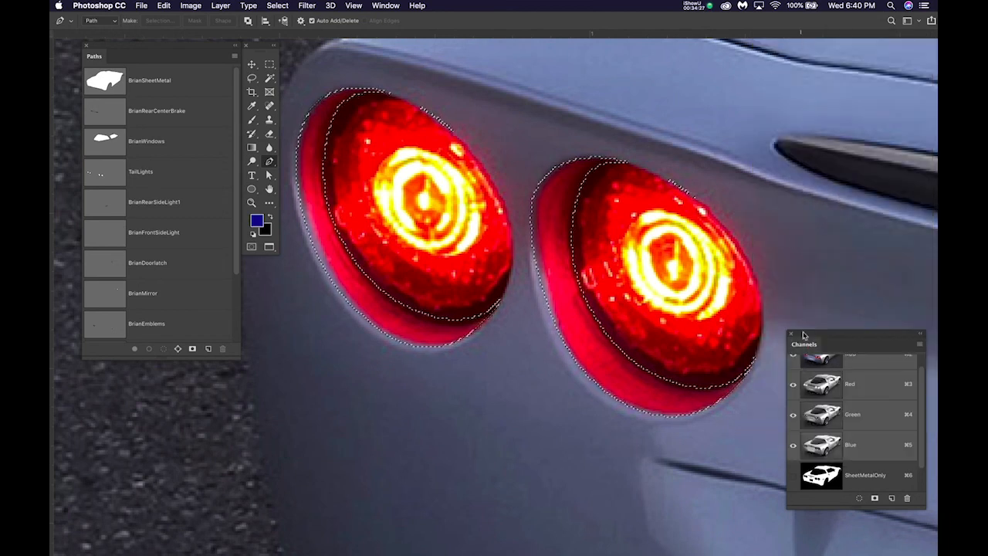
{"action": "left_click_drag", "start_coordinate": [810, 336], "coordinate": [791, 113]}
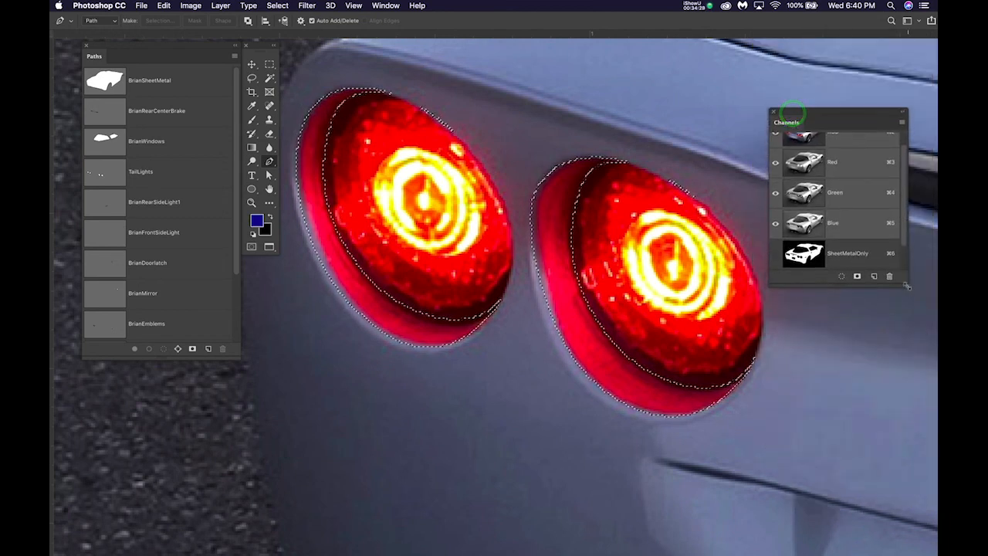
{"action": "left_click_drag", "start_coordinate": [897, 349], "coordinate": [909, 457]}
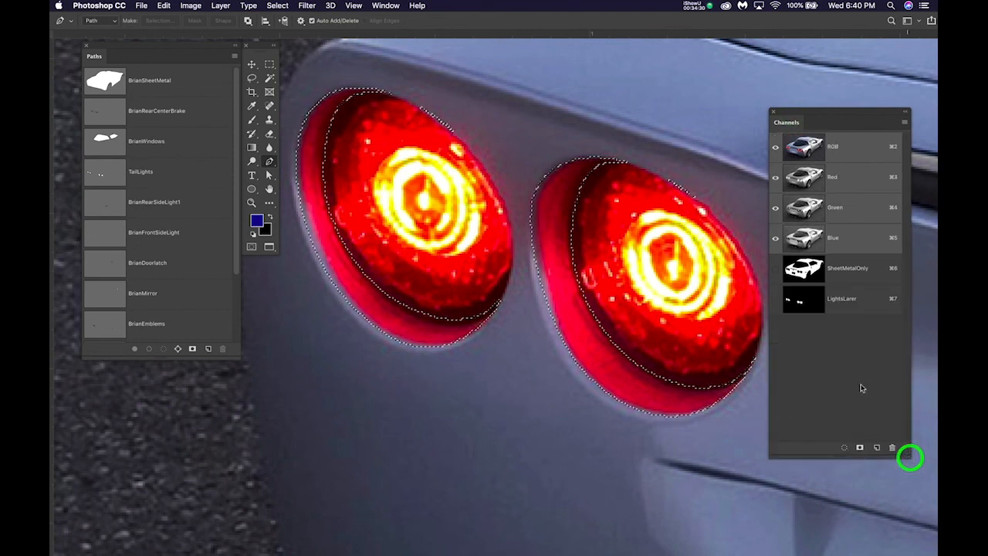
{"action": "left_click", "coordinate": [862, 299]}
{"action": "left_click_drag", "start_coordinate": [862, 299], "coordinate": [893, 448]}
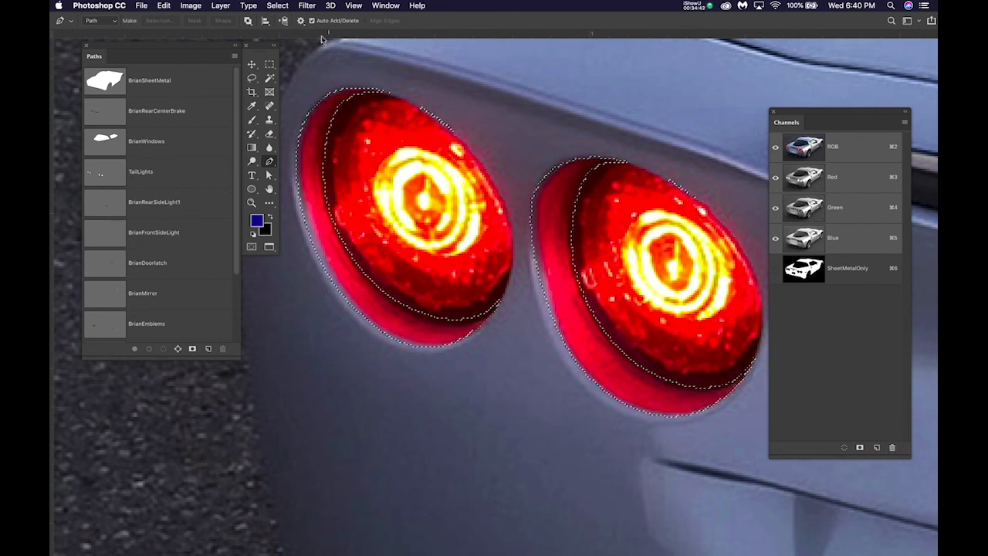
Try contracting the tail light rim selection by 20 pixels, then undo
{"action": "left_click", "coordinate": [277, 5]}
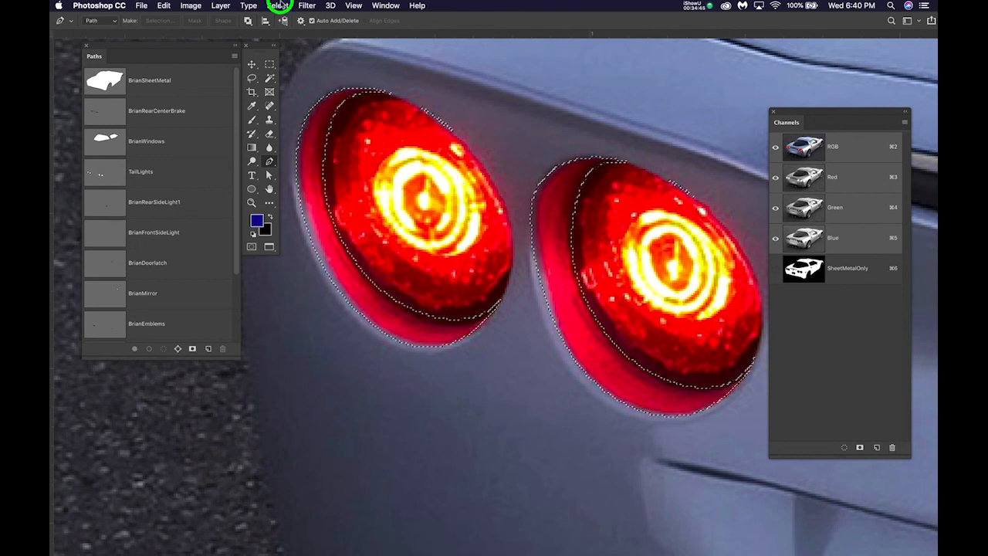
{"action": "mouse_move", "coordinate": [309, 158]}
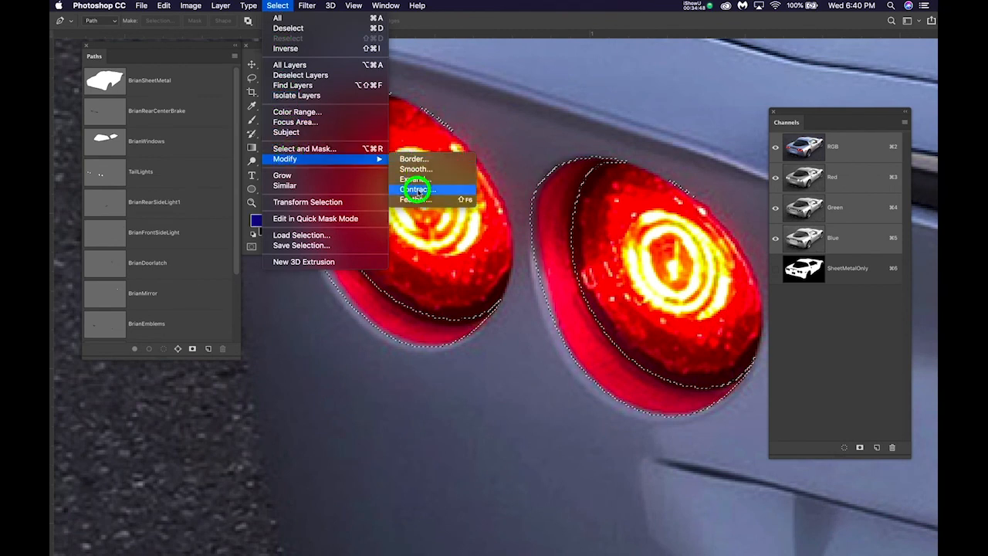
{"action": "left_click", "coordinate": [417, 190]}
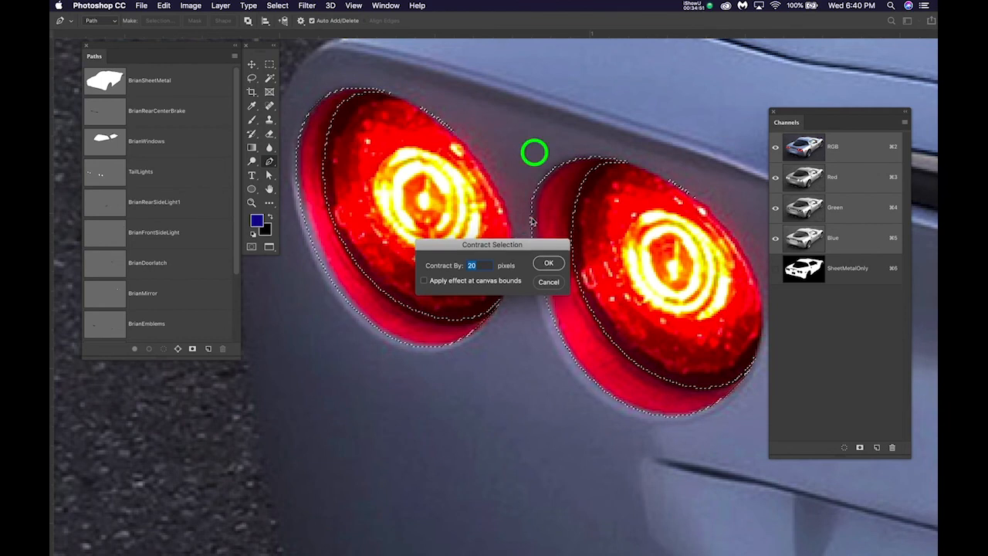
{"action": "left_click_drag", "start_coordinate": [525, 245], "coordinate": [529, 65]}
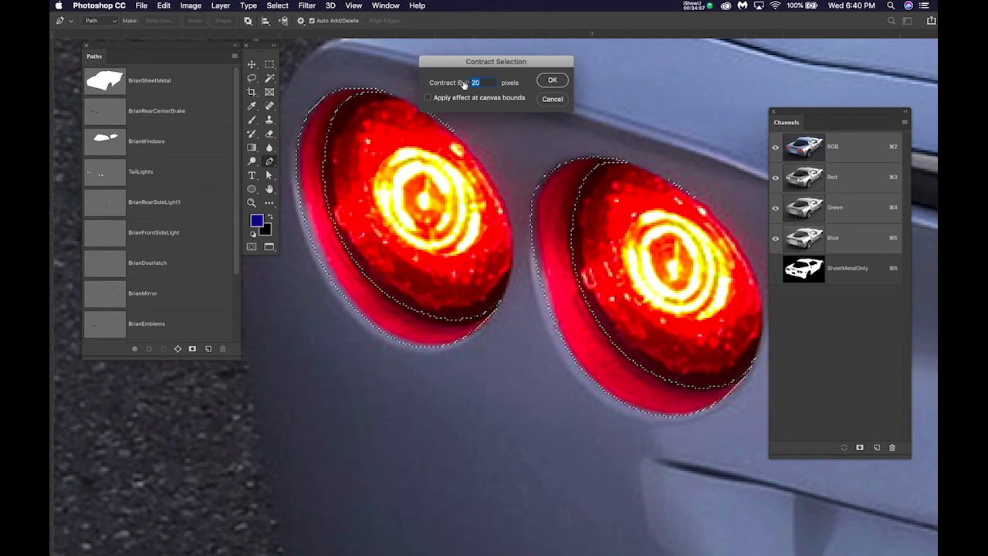
{"action": "left_click", "coordinate": [554, 83]}
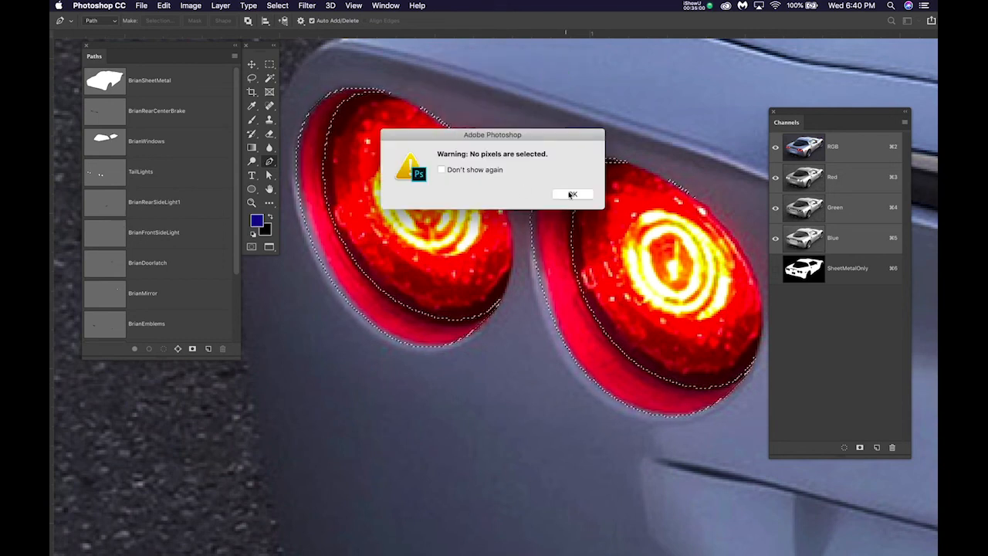
{"action": "left_click", "coordinate": [571, 193]}
{"action": "key", "text": "super+z"}
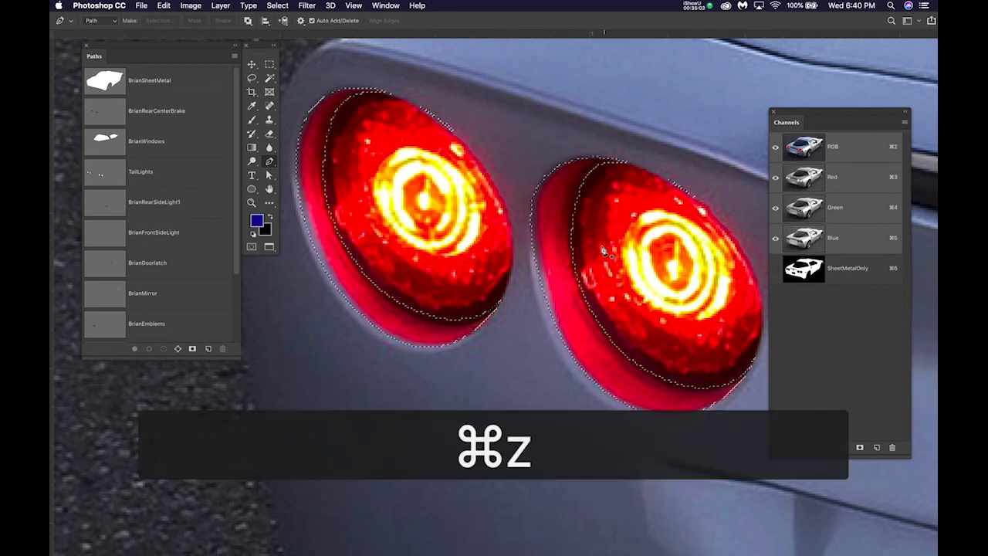
Try contracting the tail light rim selection by 10 pixels and undo the attempt
{"action": "left_click", "coordinate": [277, 5]}
{"action": "left_click", "coordinate": [287, 159]}
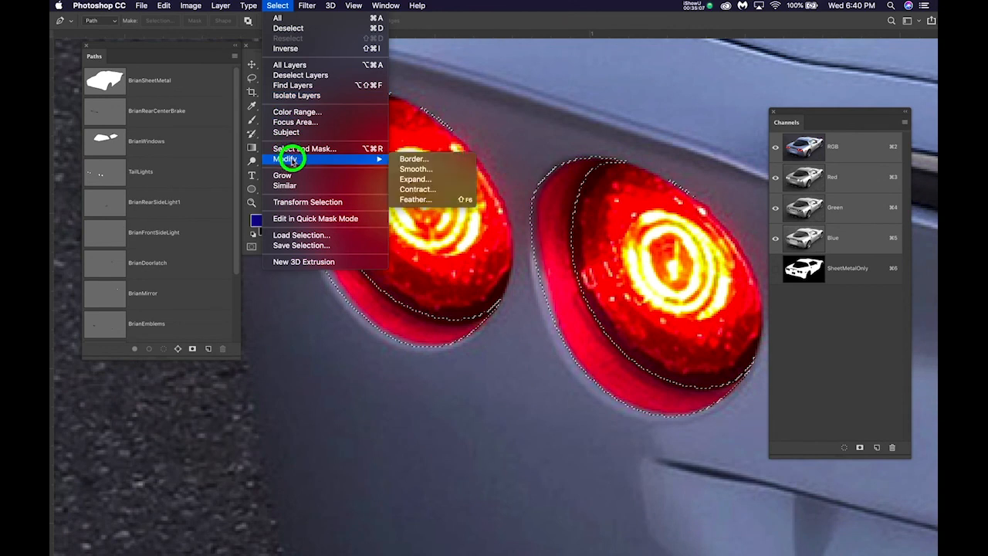
{"action": "left_click", "coordinate": [404, 193]}
{"action": "type", "text": "10"}
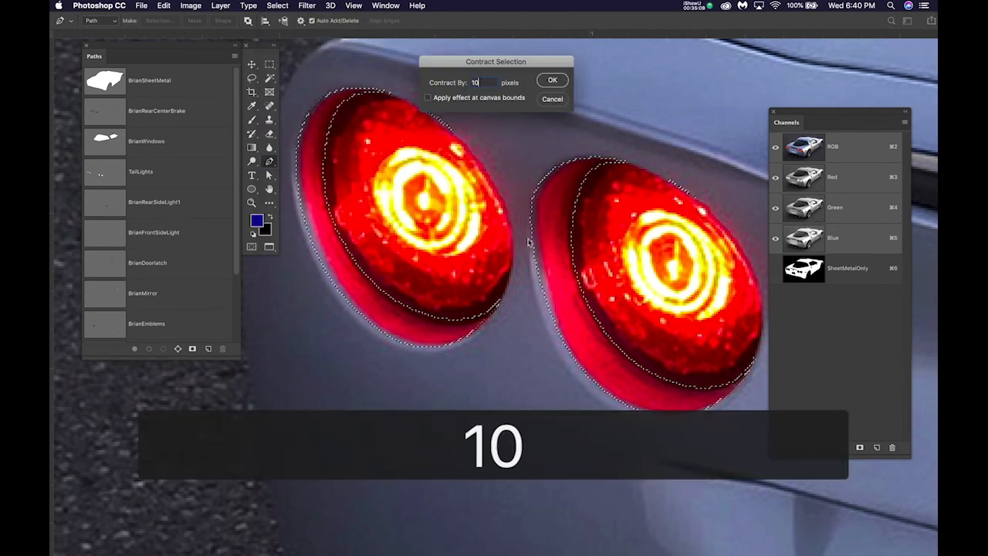
{"action": "left_click", "coordinate": [552, 79]}
{"action": "left_click", "coordinate": [568, 193]}
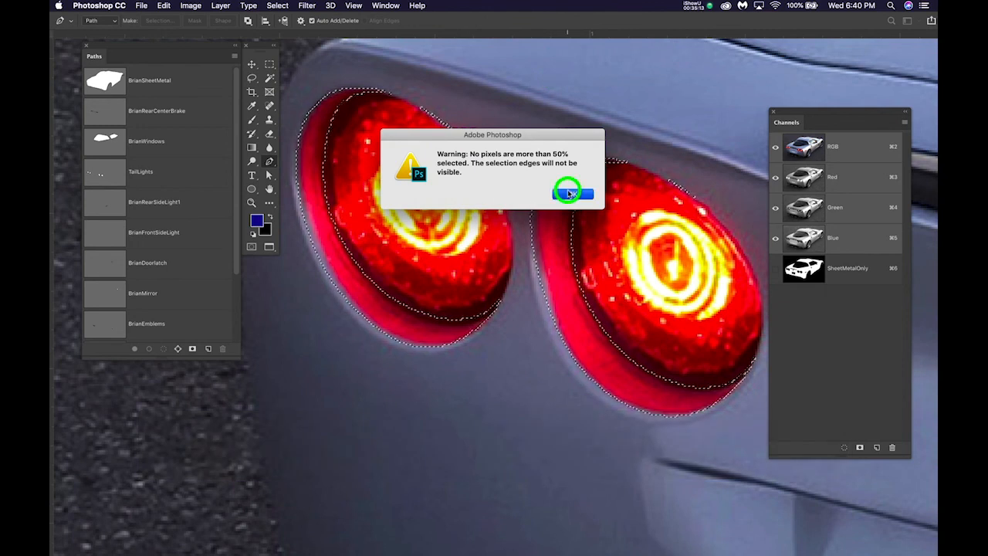
{"action": "key", "text": "super+z"}
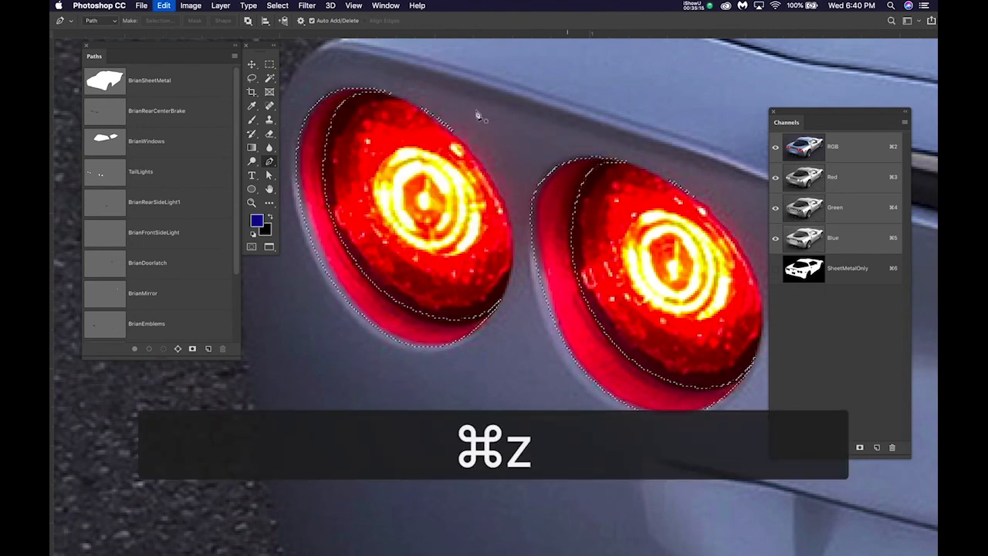
Try contracting the tail light rim selection by 5 pixels and undo the contraction
{"action": "left_click", "coordinate": [279, 5]}
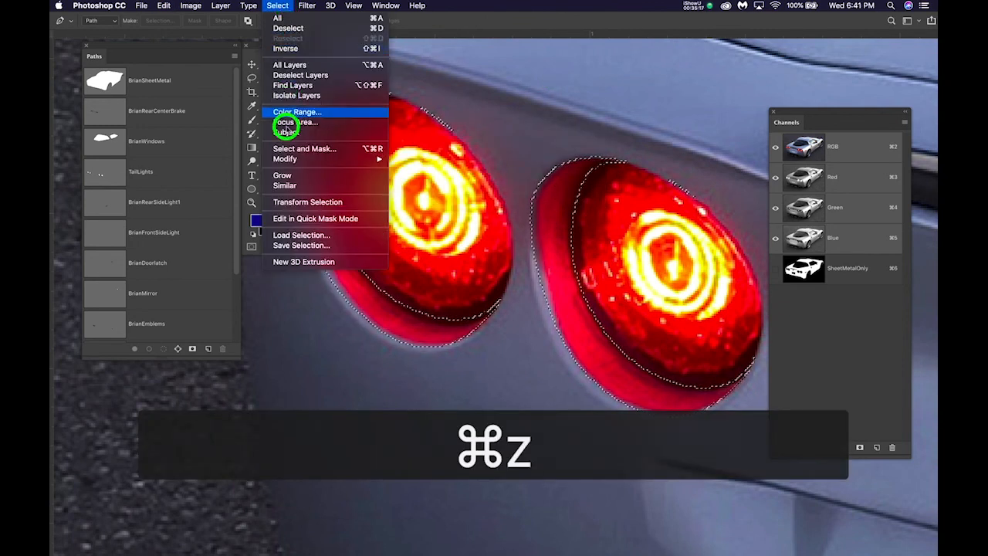
{"action": "mouse_move", "coordinate": [287, 158]}
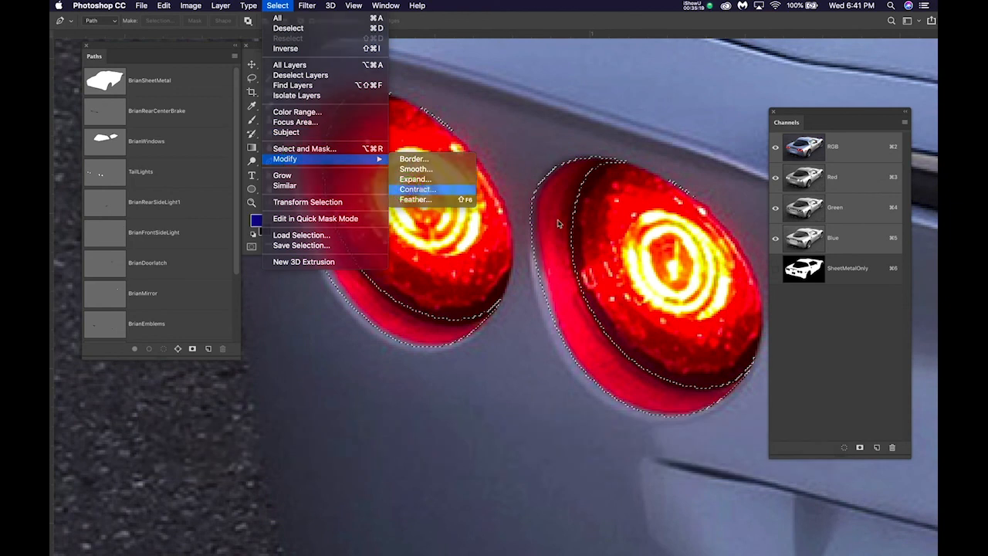
{"action": "left_click", "coordinate": [410, 189]}
{"action": "type", "text": "5"}
{"action": "key", "text": "Return"}
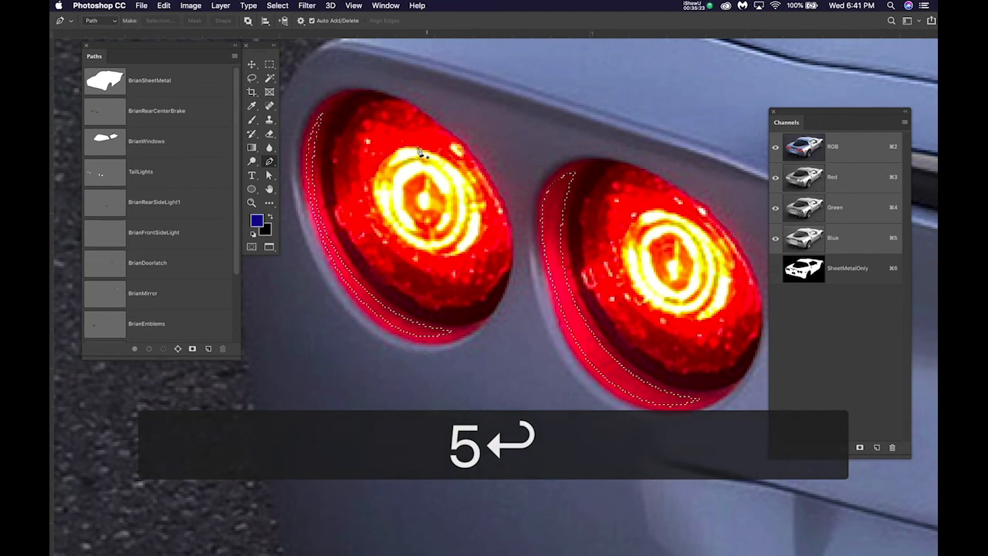
{"action": "key", "text": "super+z"}
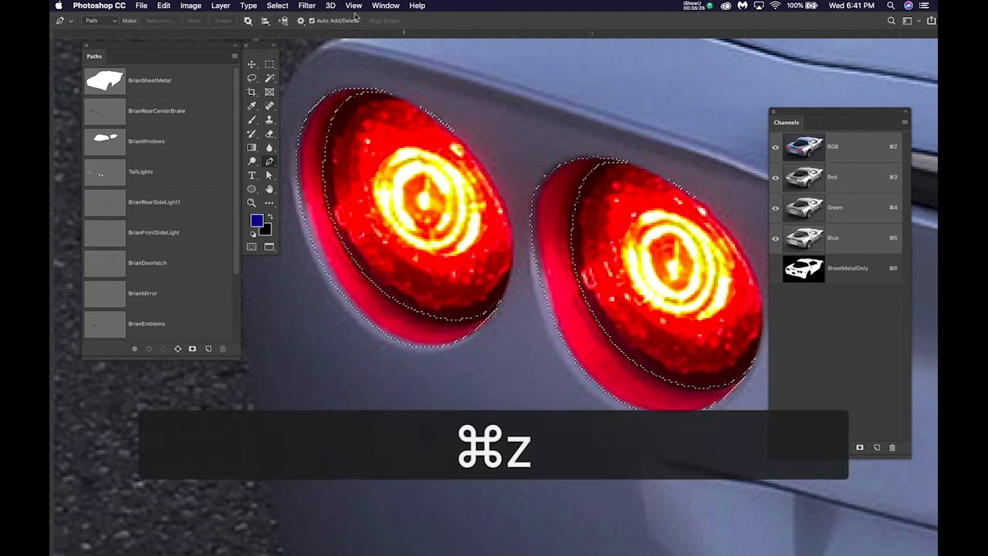
Contract the tail light rim selection by 4 pixels
{"action": "left_click", "coordinate": [302, 5]}
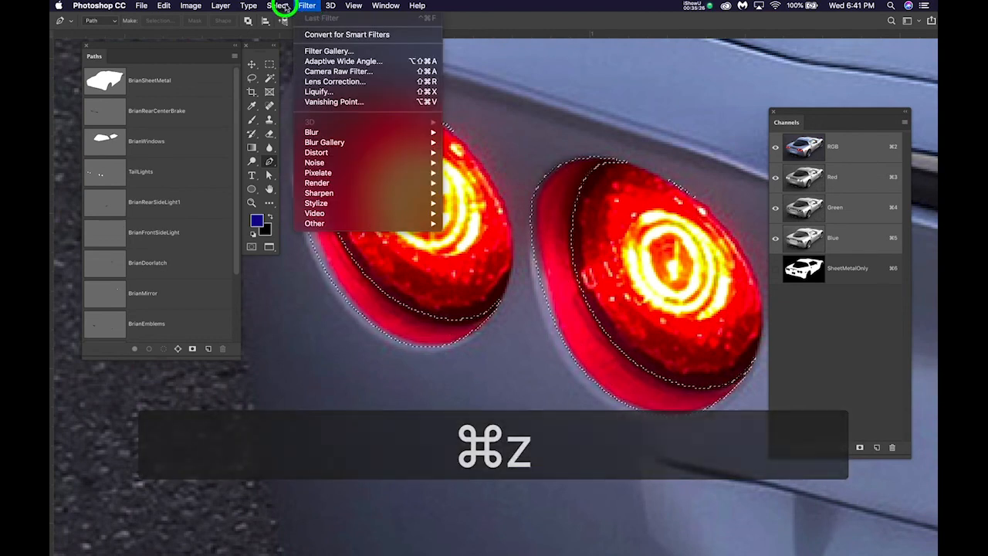
{"action": "mouse_move", "coordinate": [277, 6]}
{"action": "mouse_move", "coordinate": [285, 159]}
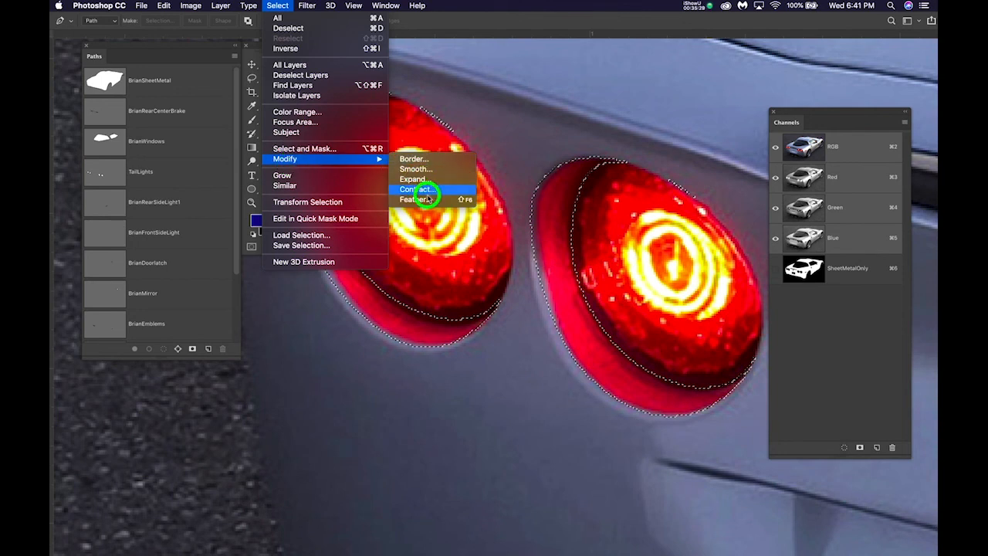
{"action": "left_click", "coordinate": [449, 189]}
{"action": "type", "text": "4"}
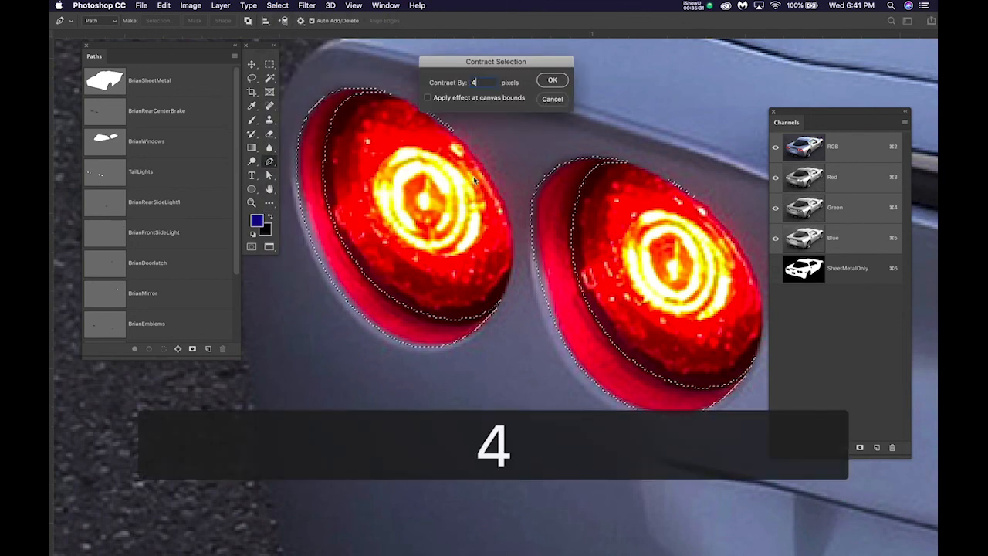
{"action": "key", "text": "Return"}
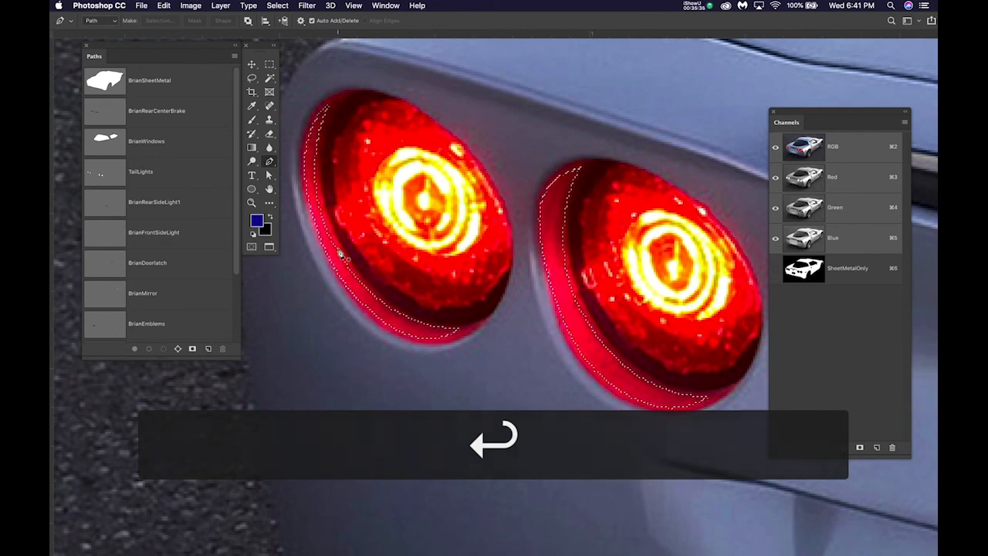
{"action": "scroll", "coordinate": [340, 254], "scroll_direction": "down", "scroll_amount": 2}
{"action": "scroll", "coordinate": [341, 254], "scroll_direction": "down", "scroll_amount": 3}
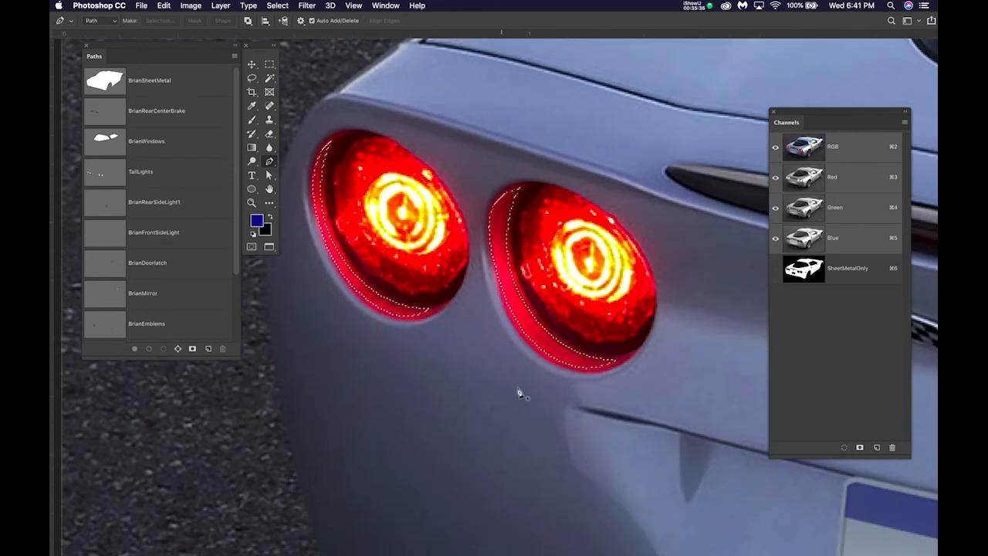
Feather the contracted tail light rim selection with a radius of 2 pixels
{"action": "scroll", "coordinate": [522, 321], "scroll_direction": "up", "scroll_amount": 3}
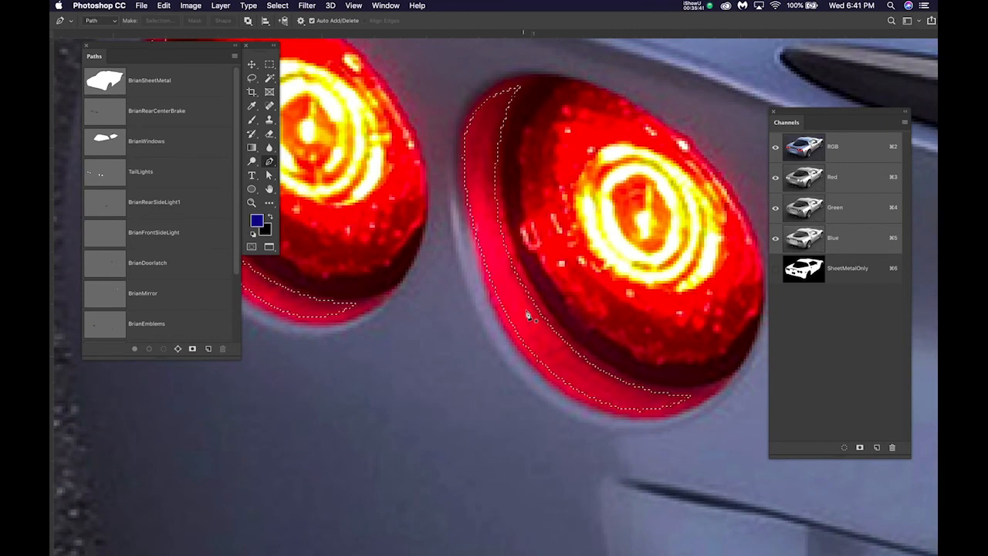
{"action": "left_click", "coordinate": [277, 5]}
{"action": "mouse_move", "coordinate": [287, 159]}
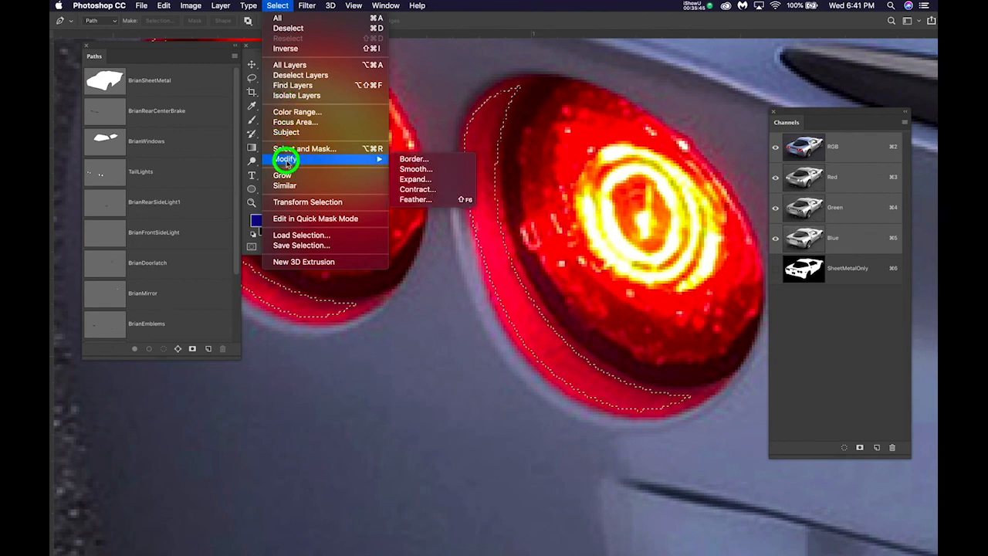
{"action": "left_click", "coordinate": [431, 201]}
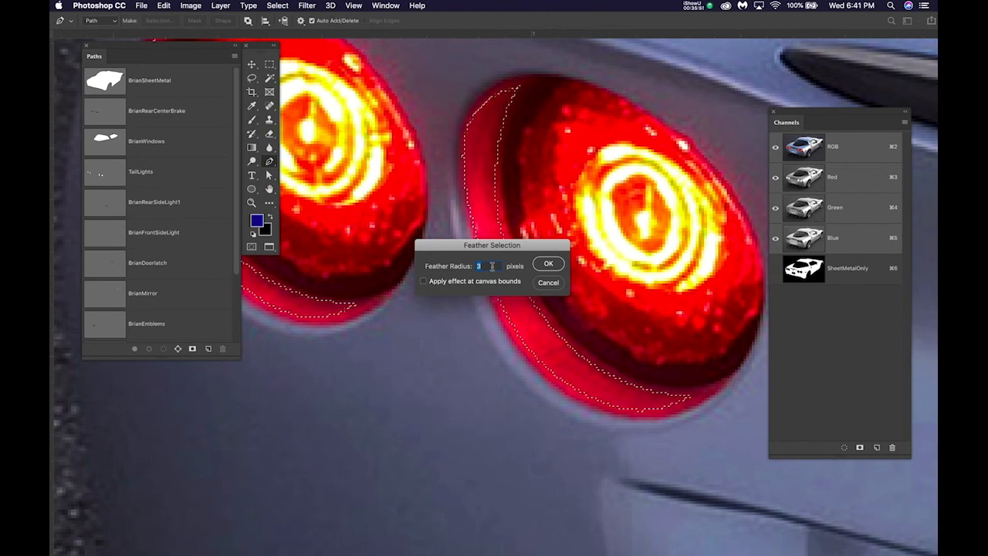
{"action": "type", "text": "2"}
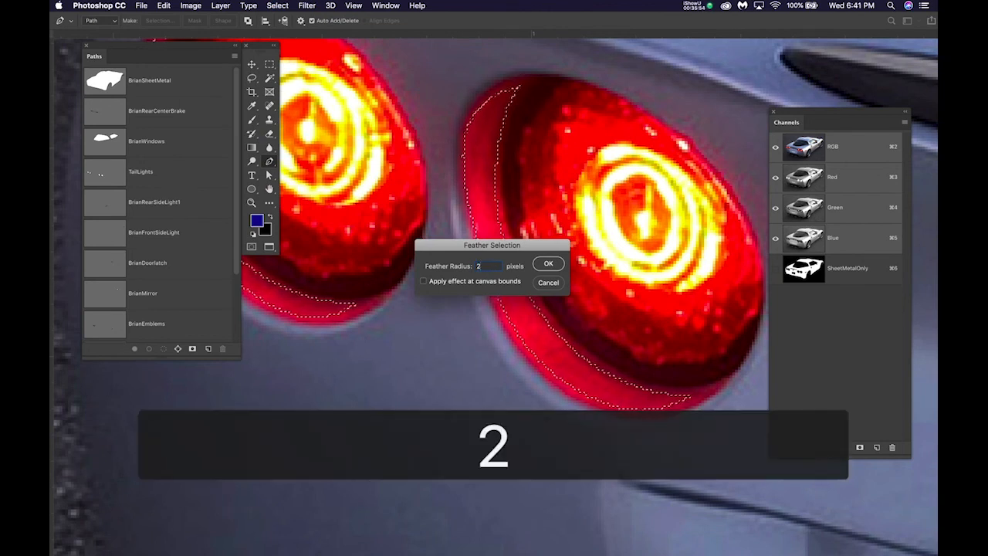
{"action": "key", "text": "Return"}
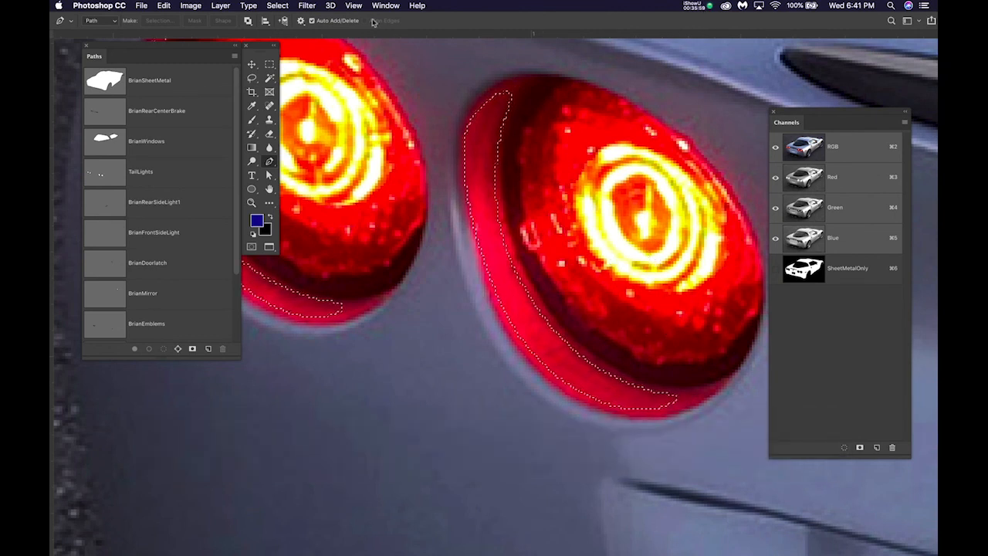
Save the feathered selection as a new channel named TailLight and deselect it
{"action": "left_click_drag", "start_coordinate": [277, 6], "coordinate": [293, 244]}
{"action": "type", "text": "TailLight"}
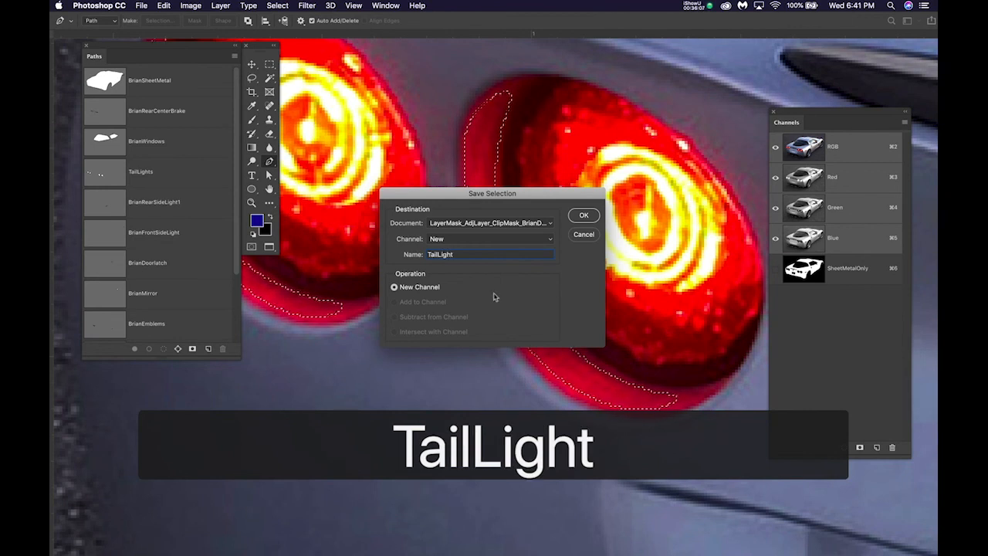
{"action": "left_click", "coordinate": [586, 216]}
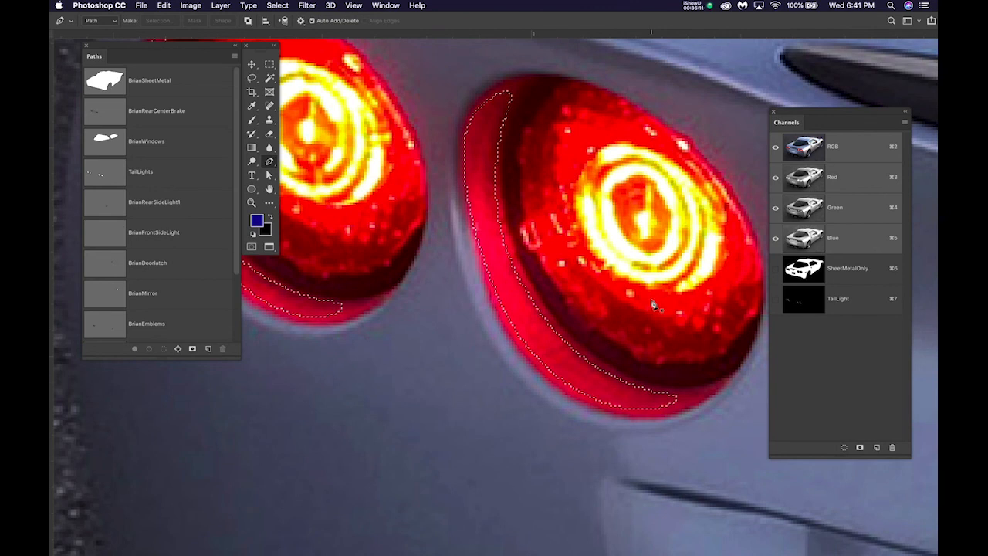
{"action": "key", "text": "super+d"}
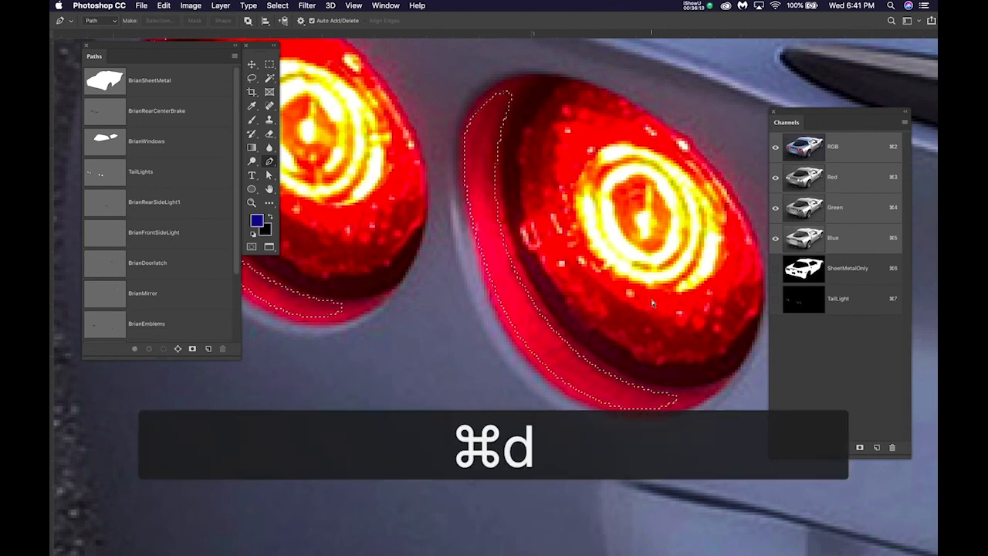
{"action": "scroll", "coordinate": [586, 316], "scroll_direction": "down", "scroll_amount": 6}
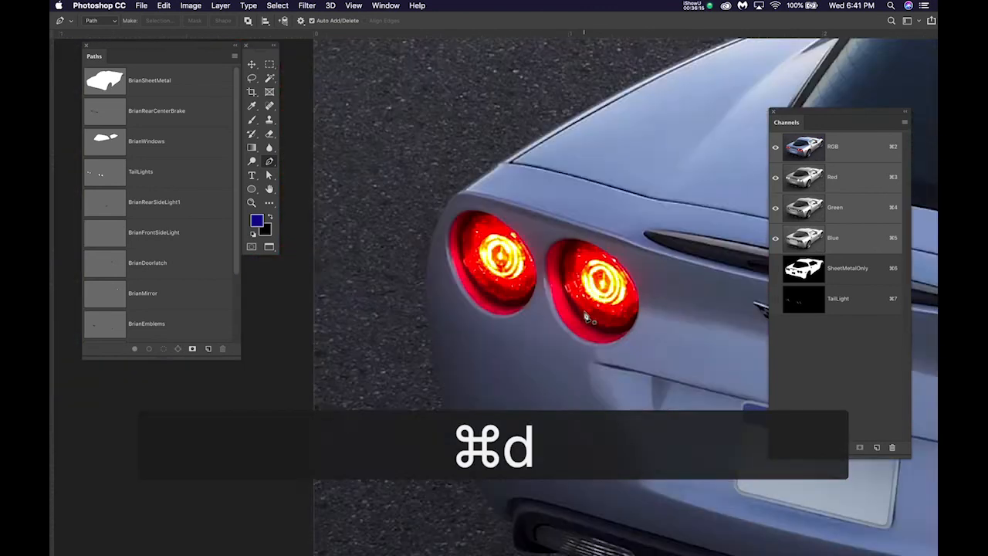
Copy the TailLightGlow layer's name, delete that layer and make OriginalCar_Unedited the active layer
{"action": "left_click_drag", "start_coordinate": [864, 116], "coordinate": [374, 195]}
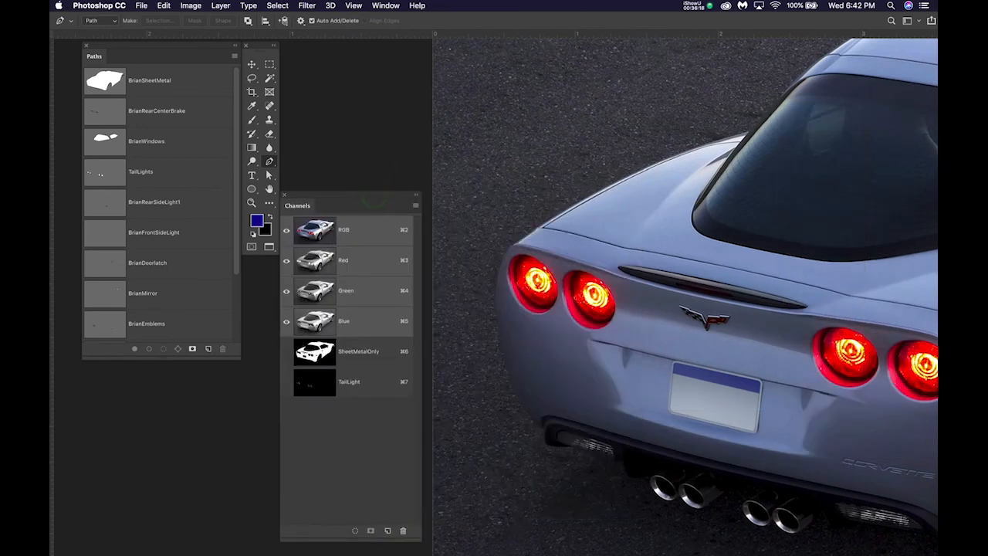
{"action": "left_click_drag", "start_coordinate": [726, 65], "coordinate": [845, 63]}
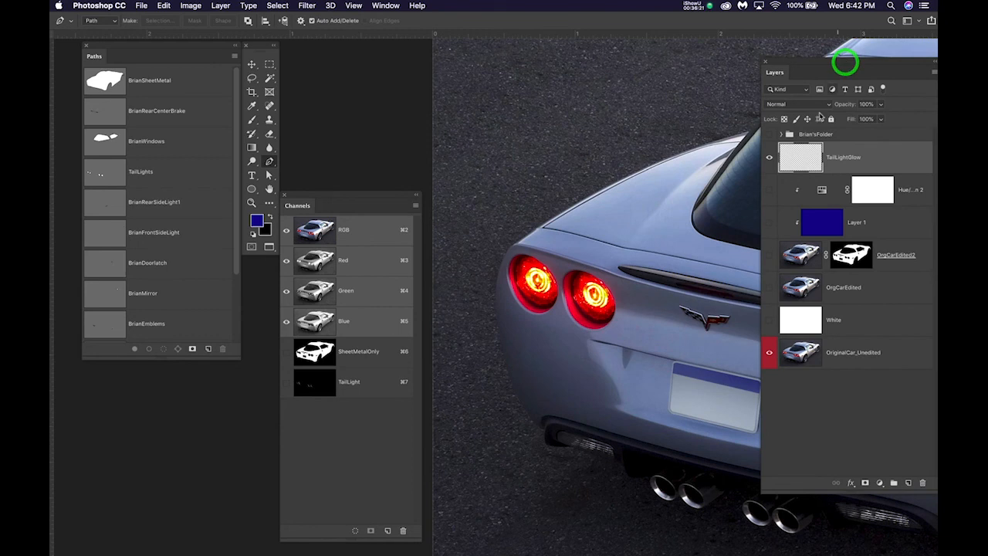
{"action": "double_click", "coordinate": [845, 158]}
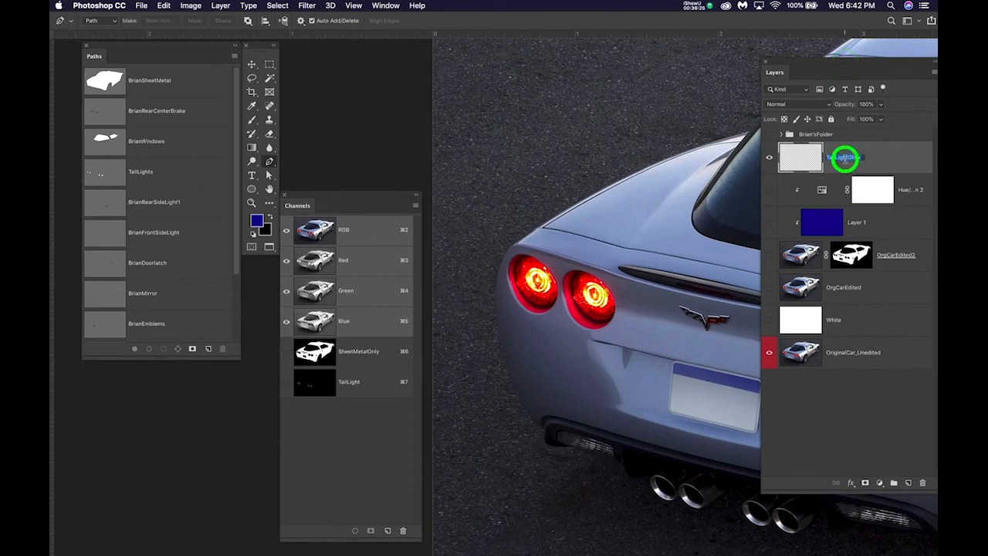
{"action": "key", "text": "super+c"}
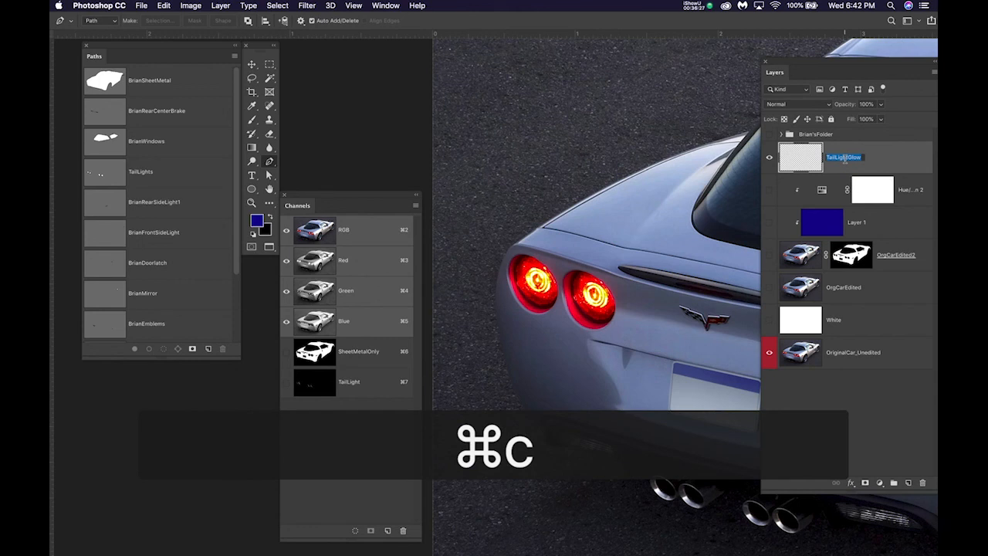
{"action": "left_click_drag", "start_coordinate": [868, 160], "coordinate": [926, 484]}
{"action": "left_click", "coordinate": [897, 321]}
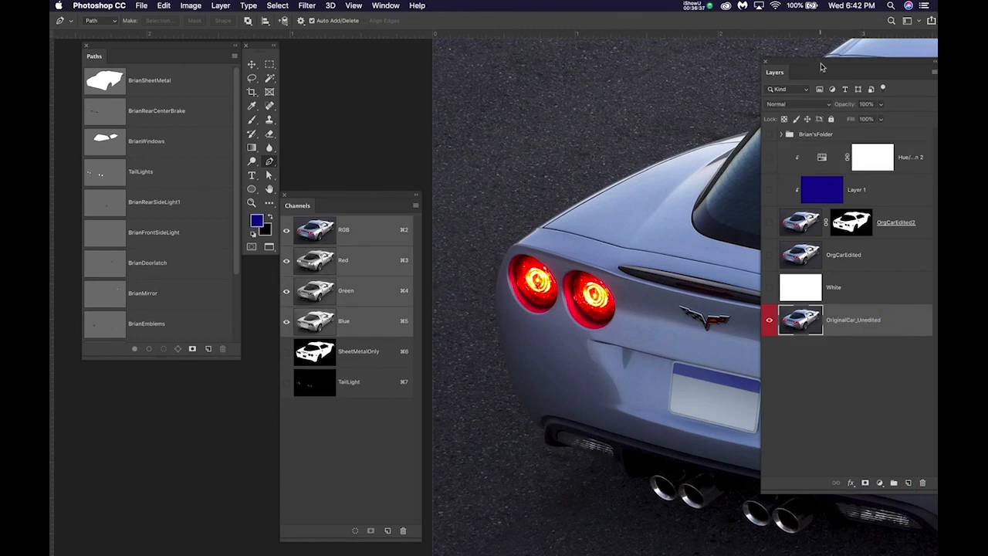
{"action": "left_click_drag", "start_coordinate": [822, 67], "coordinate": [768, 67]}
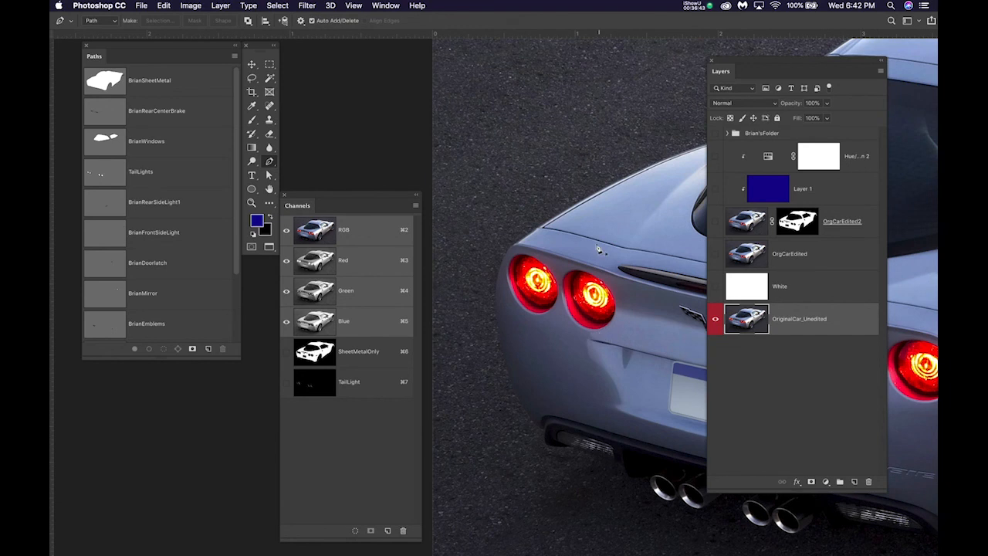
Examine the soft edges of the rim shapes in the TailLight channel, then return to the full-color image
{"action": "left_click_drag", "start_coordinate": [584, 208], "coordinate": [522, 126]}
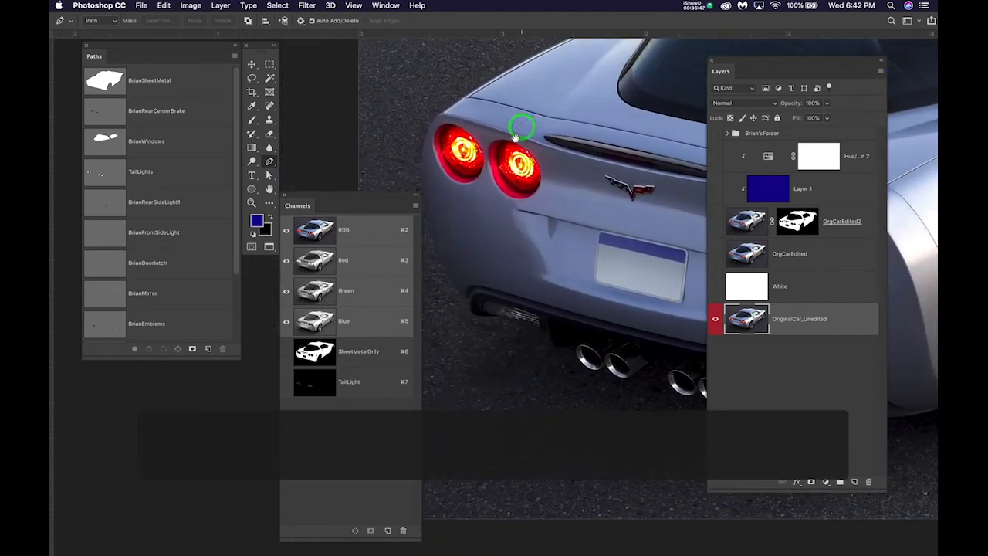
{"action": "left_click", "coordinate": [320, 386]}
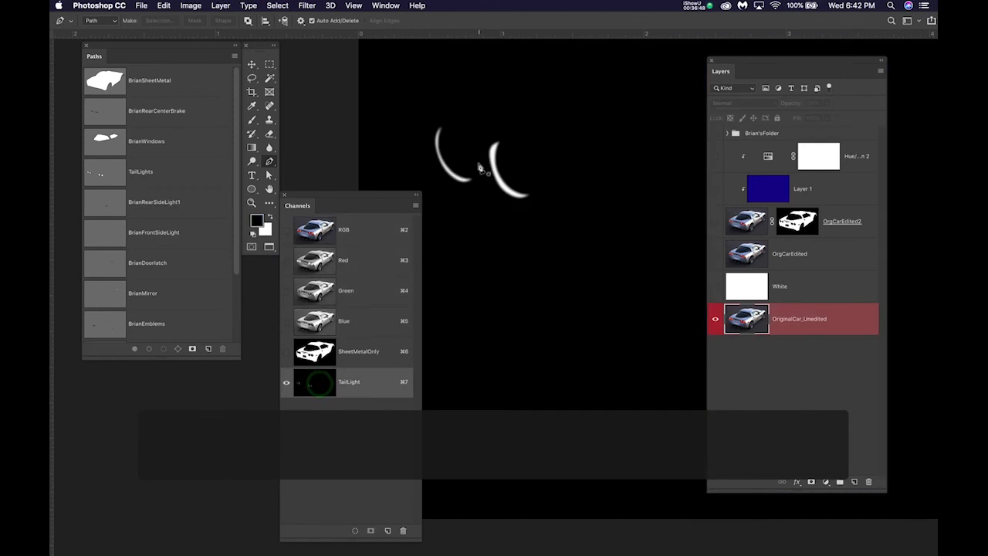
{"action": "scroll", "coordinate": [480, 168], "scroll_direction": "up", "scroll_amount": 2}
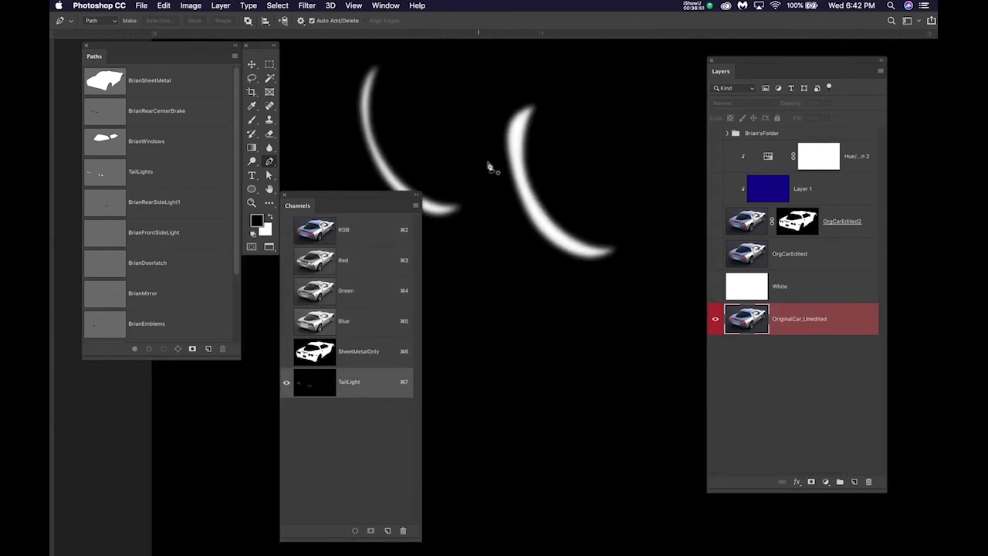
{"action": "scroll", "coordinate": [504, 167], "scroll_direction": "up", "scroll_amount": 2}
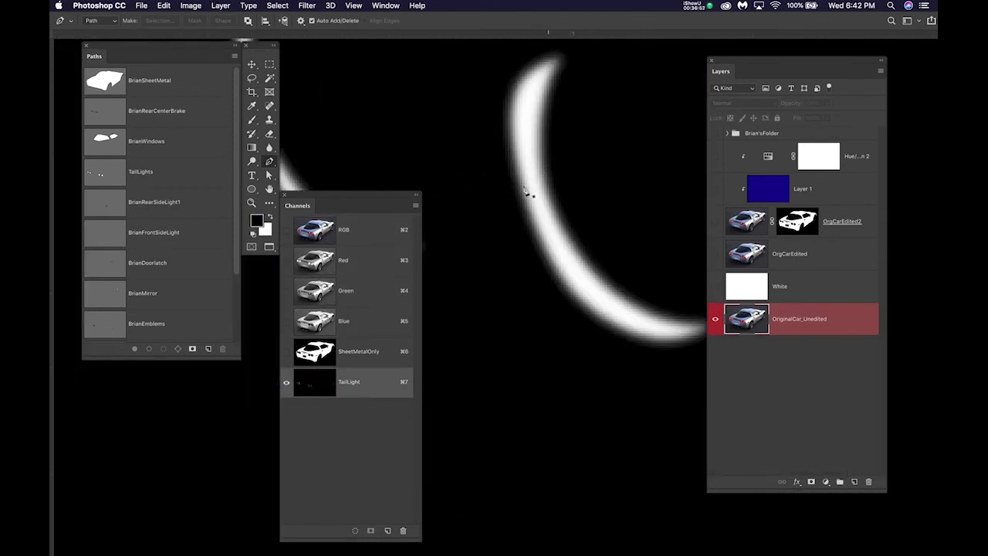
{"action": "scroll", "coordinate": [532, 189], "scroll_direction": "down", "scroll_amount": 3}
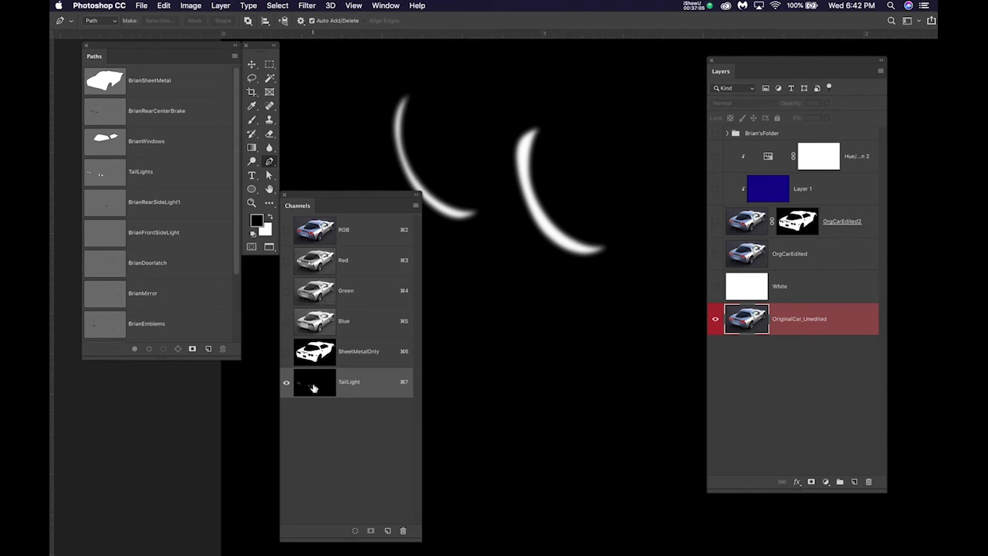
{"action": "left_click", "coordinate": [750, 313]}
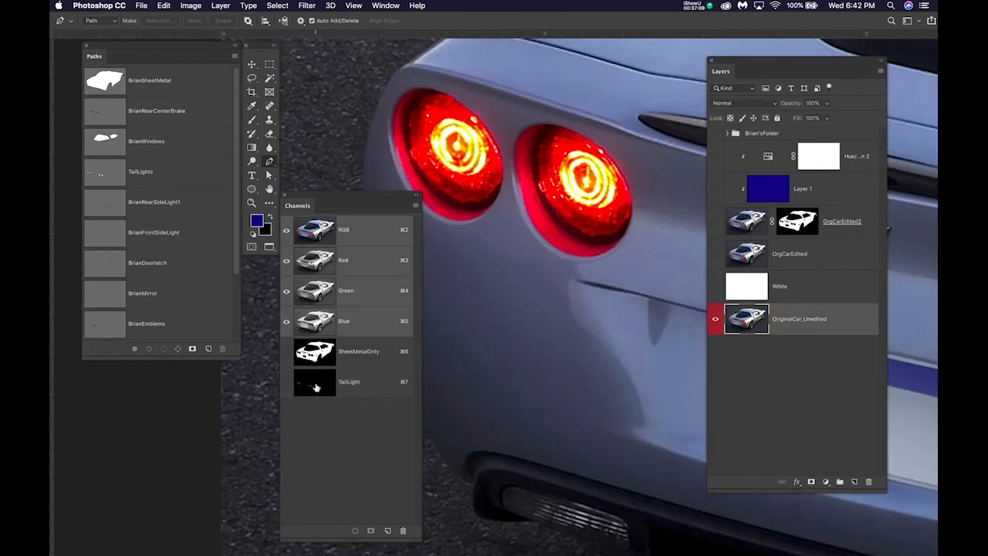
Load the TailLight channel as a selection and copy those rim areas from OriginalCar_Unedited onto a new layer
{"action": "left_click", "coordinate": [840, 311]}
{"action": "left_click", "coordinate": [309, 388], "text": "super"}
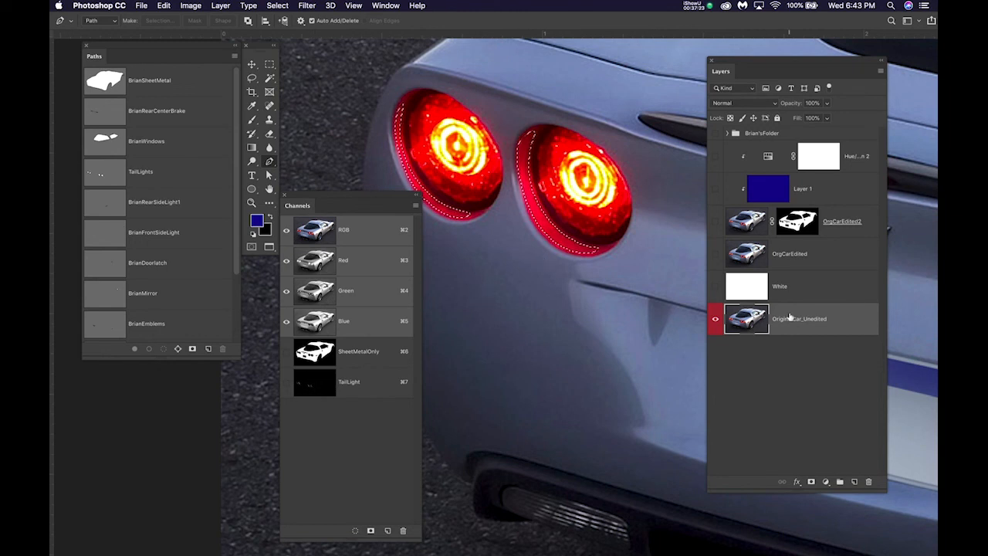
{"action": "key", "text": "super+j"}
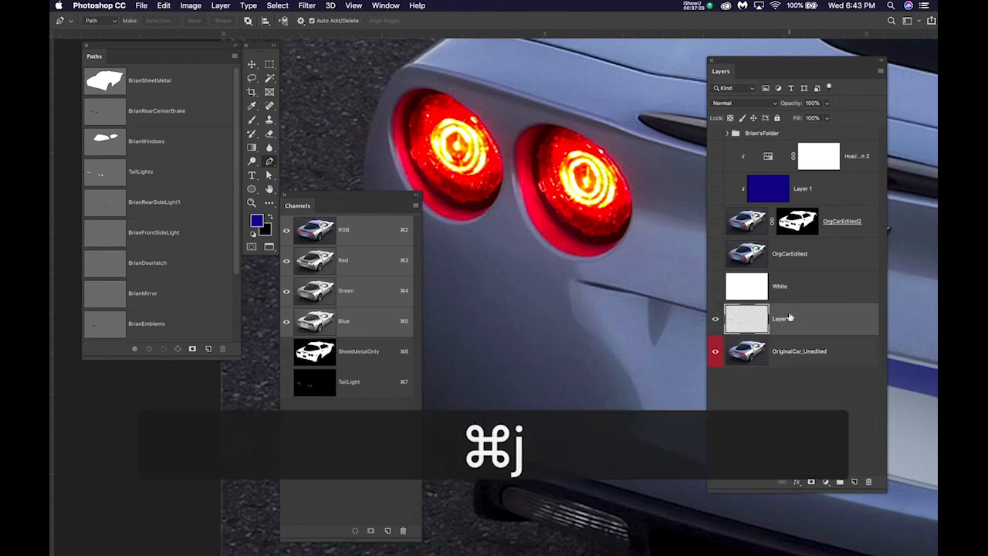
Hide the OriginalCar_Unedited layer and check the isolated red rim shapes of all four tail lights
{"action": "left_click", "coordinate": [717, 352]}
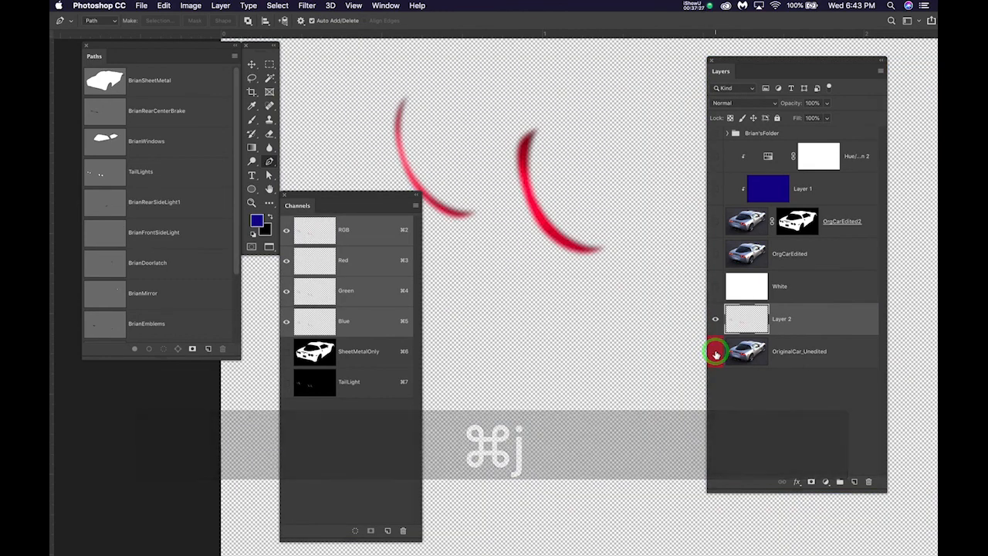
{"action": "scroll", "coordinate": [521, 253], "scroll_direction": "down", "scroll_amount": 5}
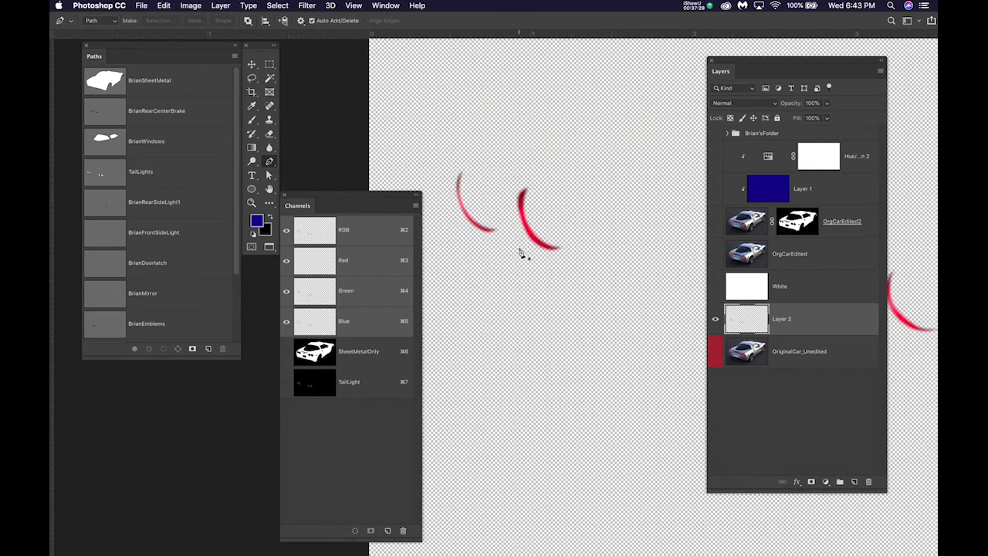
{"action": "left_click", "coordinate": [521, 199]}
{"action": "left_click_drag", "start_coordinate": [520, 199], "coordinate": [429, 147]}
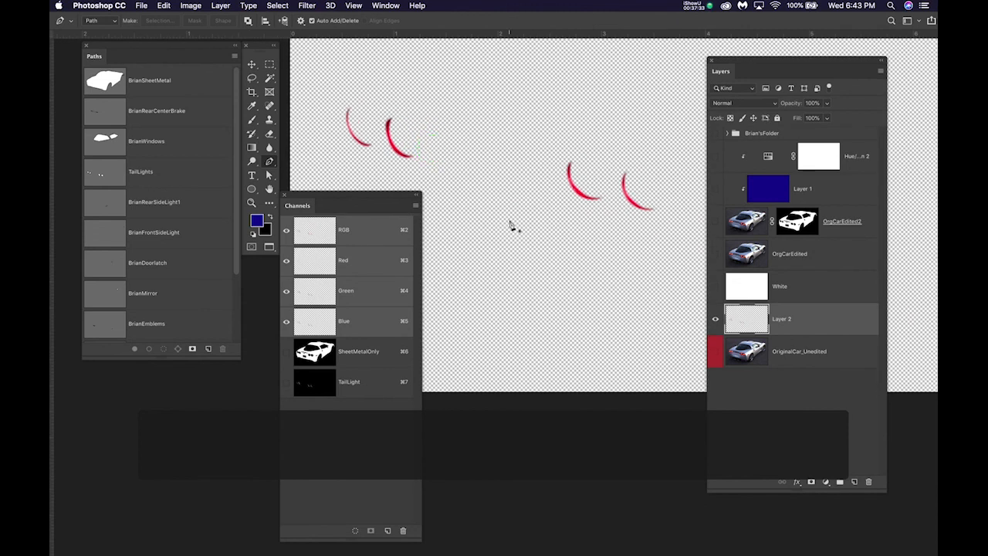
Rename the copied rim layer TailLightGlow and move it above the Hue/Saturation layer, just below Brian'sFolder
{"action": "double_click", "coordinate": [781, 319]}
{"action": "key", "text": "ctrl+v"}
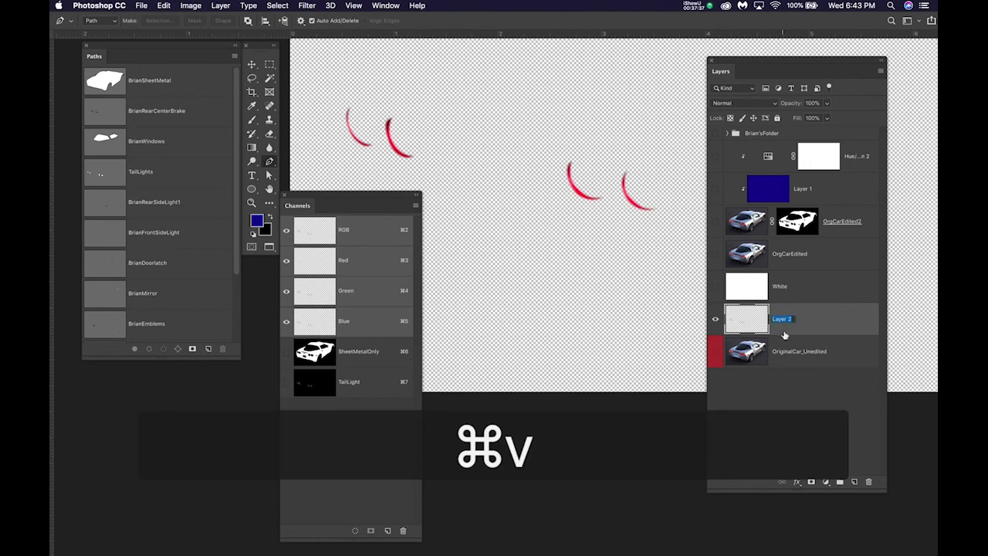
{"action": "key", "text": "Return"}
{"action": "left_click_drag", "start_coordinate": [821, 327], "coordinate": [789, 141]}
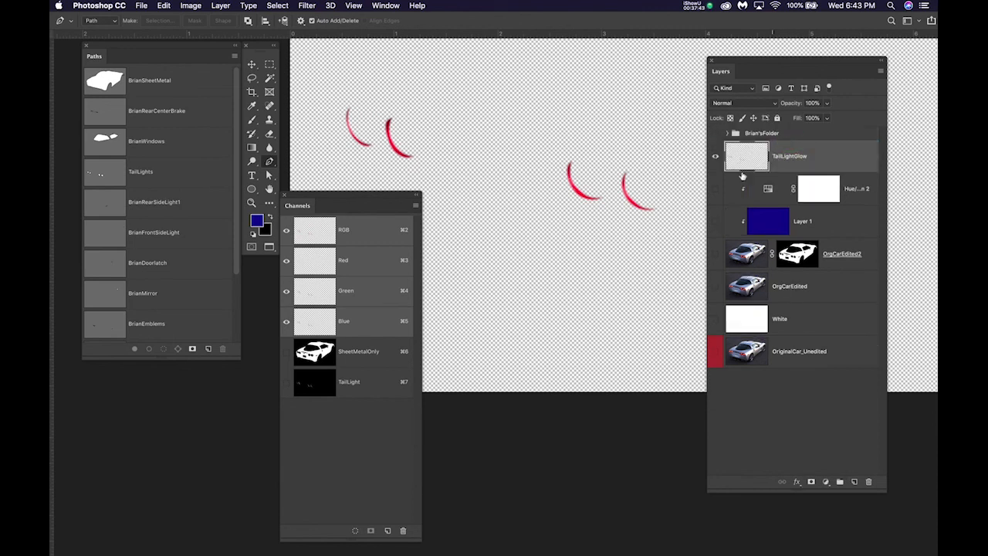
Show the White, OrgCarEdited and OrgCarEdited2 layers and hide the TailLightGlow layer
{"action": "left_click", "coordinate": [715, 318]}
{"action": "left_click", "coordinate": [714, 155]}
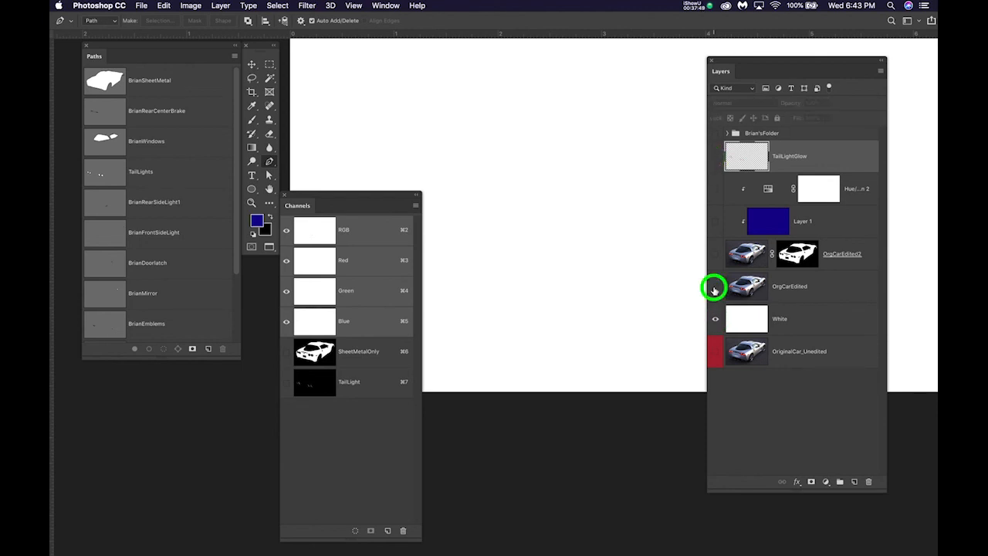
{"action": "left_click", "coordinate": [715, 289]}
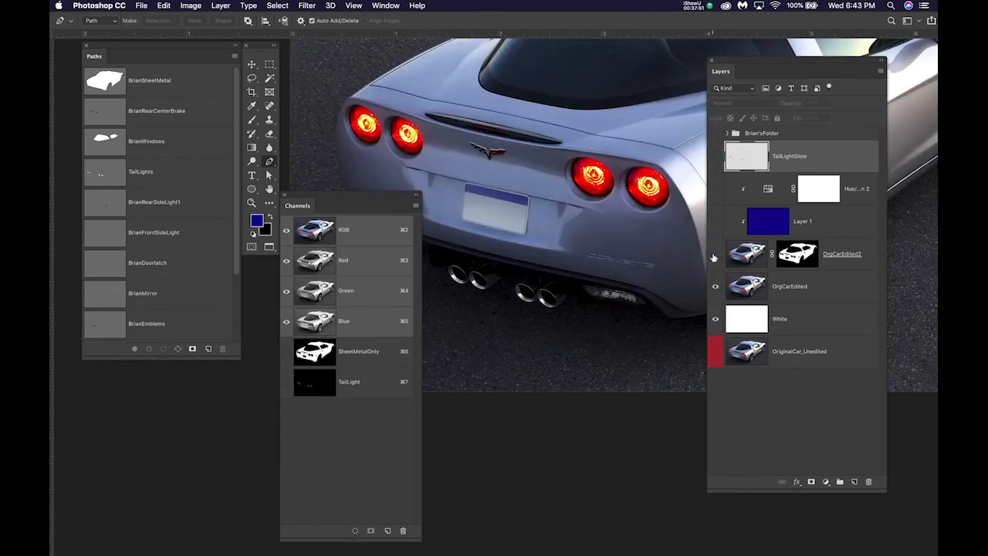
{"action": "left_click", "coordinate": [714, 254]}
{"action": "left_click_drag", "start_coordinate": [759, 65], "coordinate": [804, 81]}
{"action": "key", "text": "super+minus"}
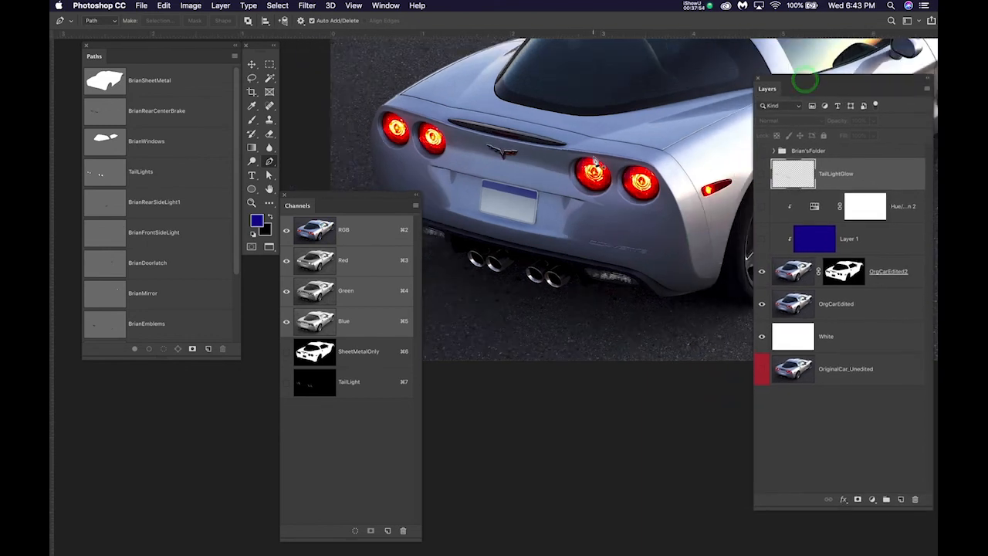
{"action": "left_click", "coordinate": [641, 200]}
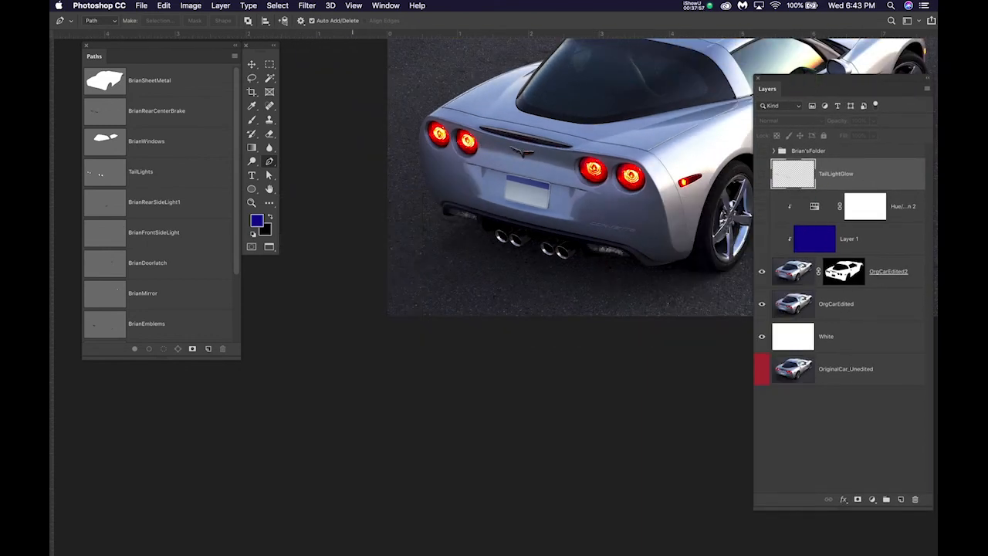
{"action": "left_click_drag", "start_coordinate": [595, 283], "coordinate": [470, 363]}
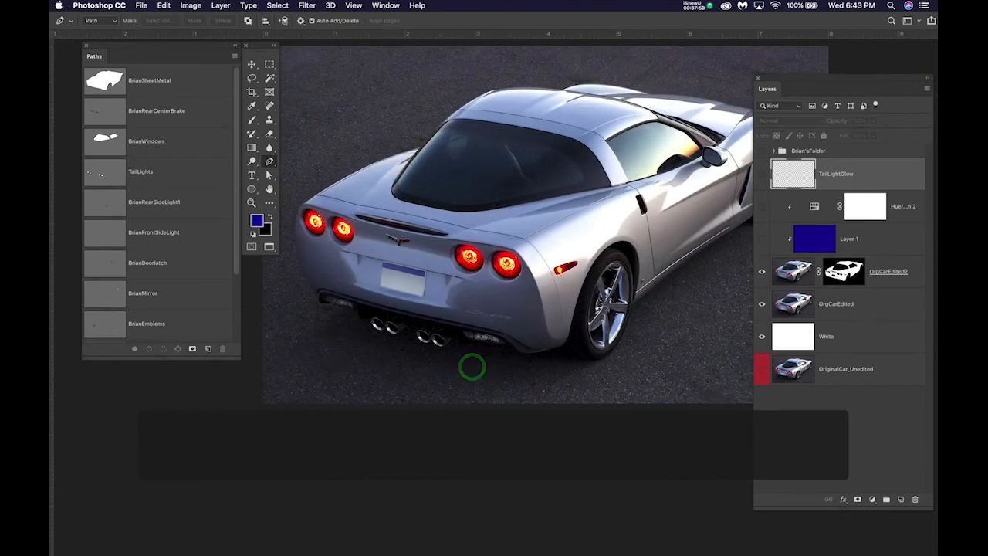
Bring the channel list back beside the layers and enlarge the path list to show every saved path
{"action": "key", "text": "F10"}
{"action": "left_click_drag", "start_coordinate": [628, 204], "coordinate": [524, 133]}
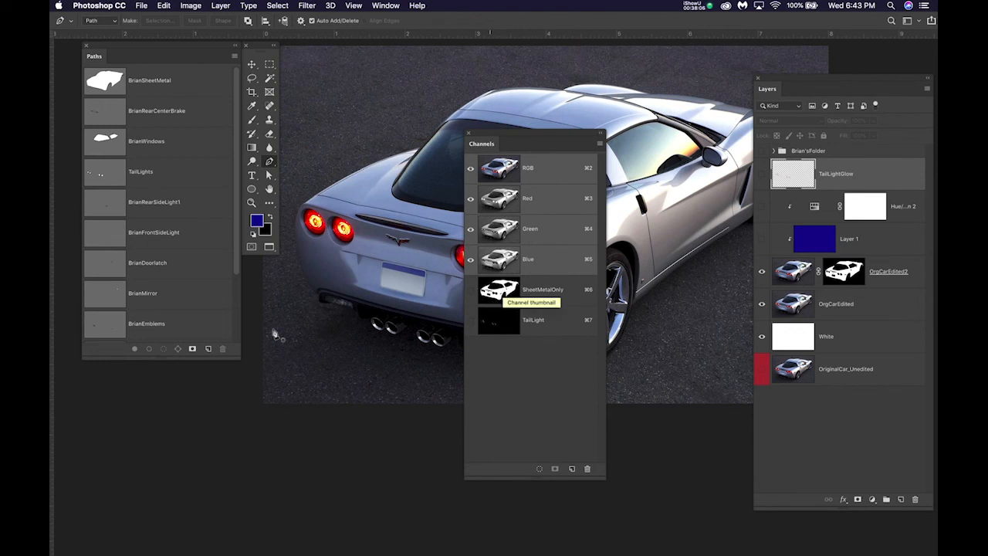
{"action": "left_click_drag", "start_coordinate": [235, 359], "coordinate": [244, 534]}
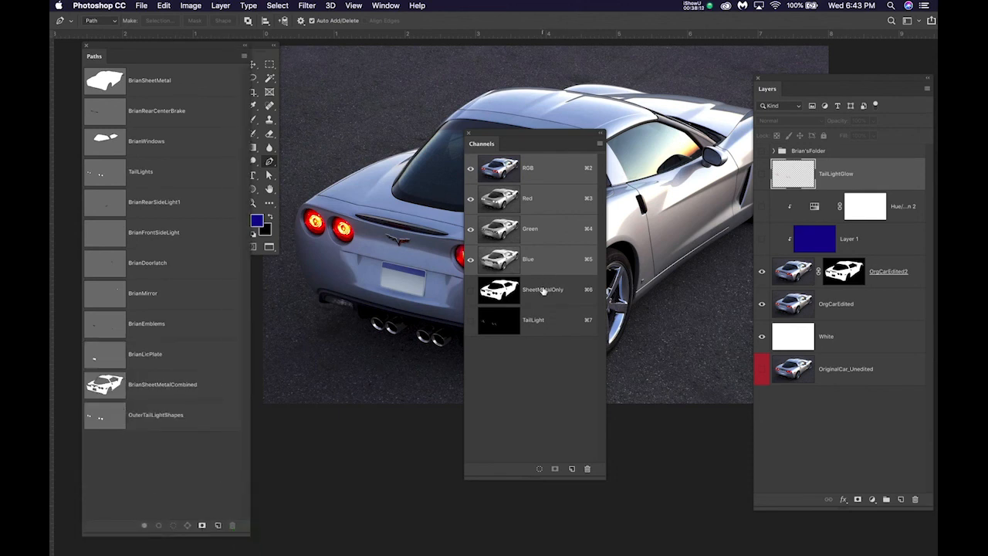
Load the BrianSheetMetalCombined path as a selection and save it as a new channel named dsfrgdfgdzfgdfg
{"action": "left_click", "coordinate": [104, 383], "text": "super"}
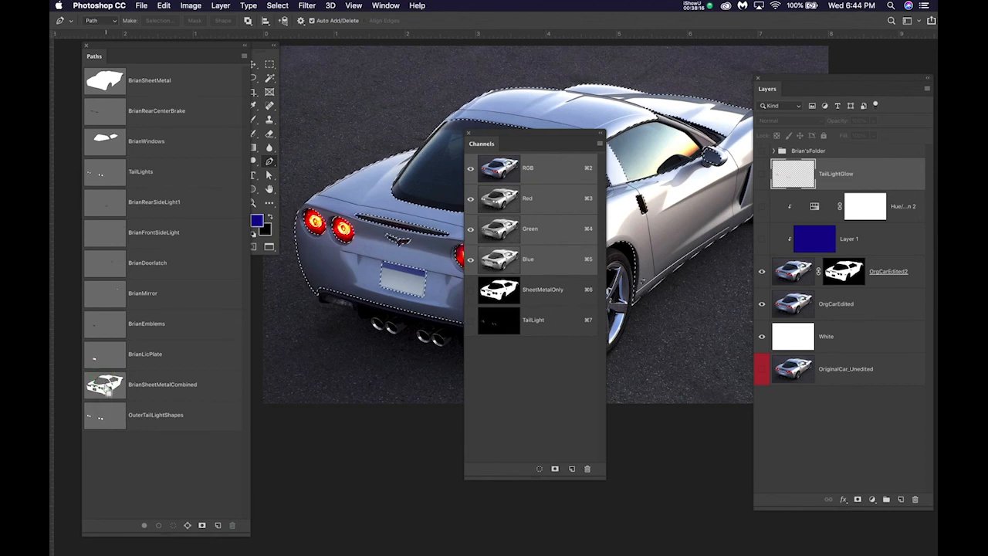
{"action": "left_click", "coordinate": [276, 5]}
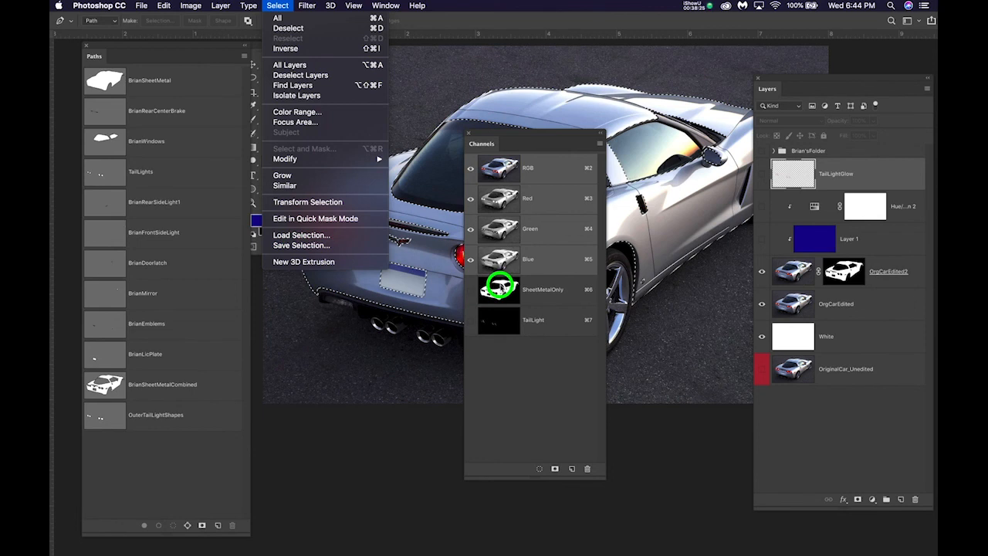
{"action": "left_click", "coordinate": [170, 456]}
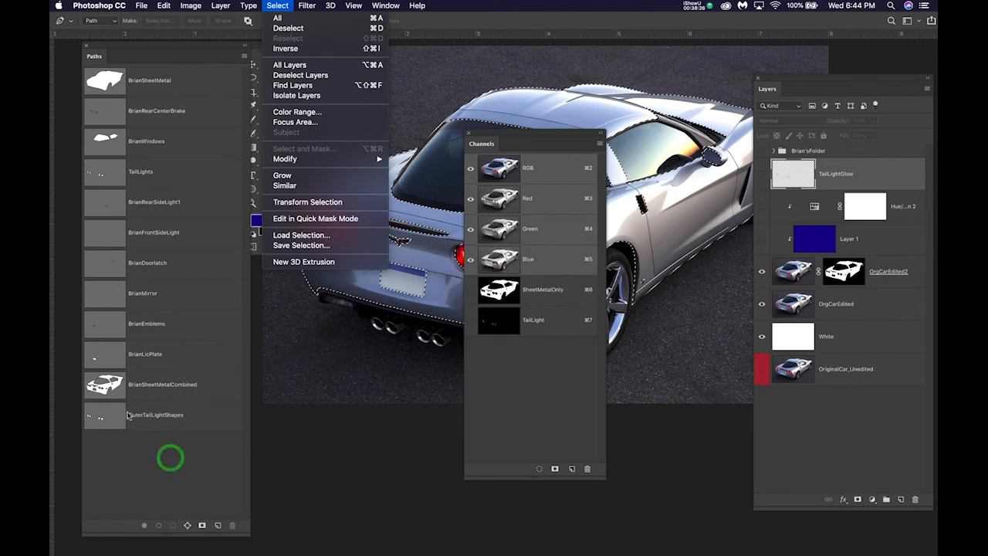
{"action": "left_click", "coordinate": [109, 381], "text": "super"}
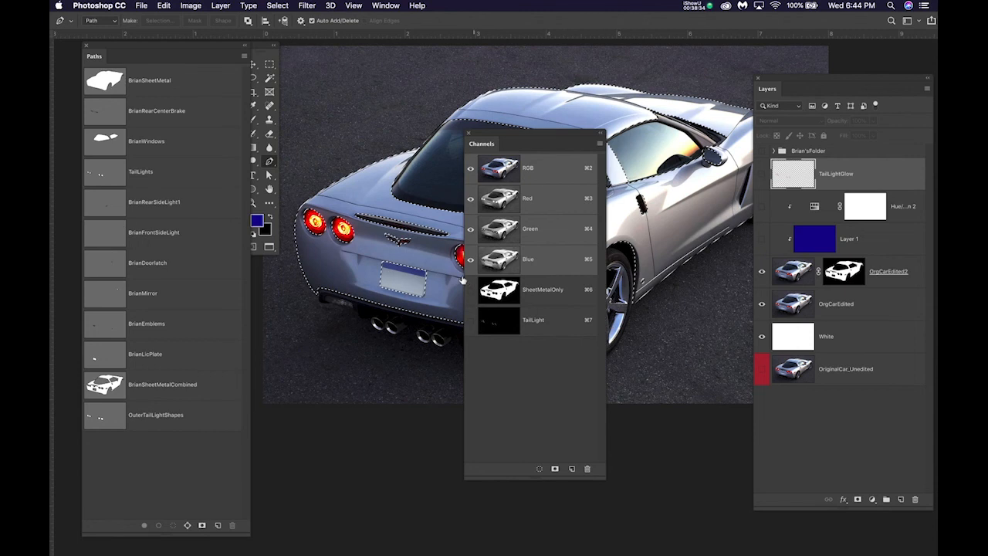
{"action": "left_click_drag", "start_coordinate": [278, 5], "coordinate": [283, 247]}
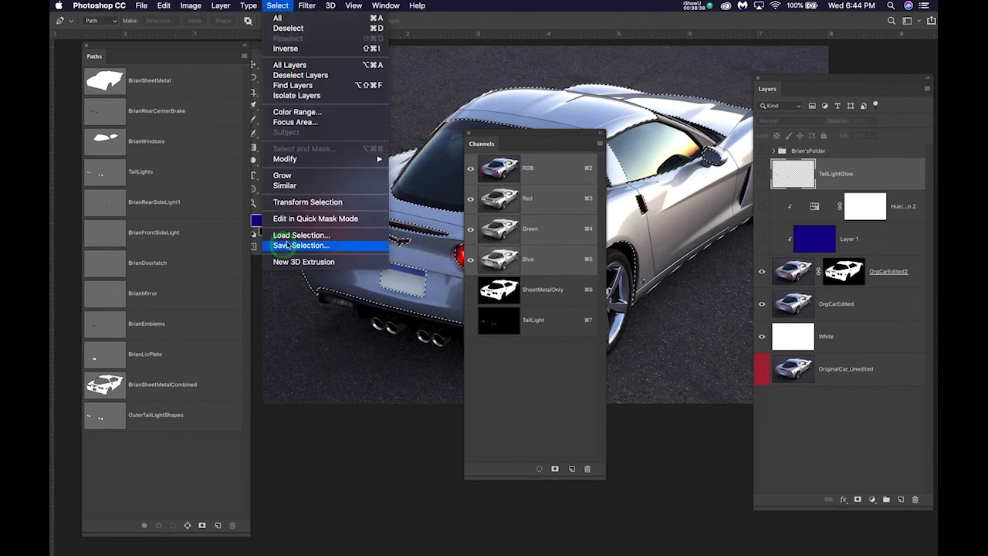
{"action": "type", "text": "dsfrgdfgdzfgdfg"}
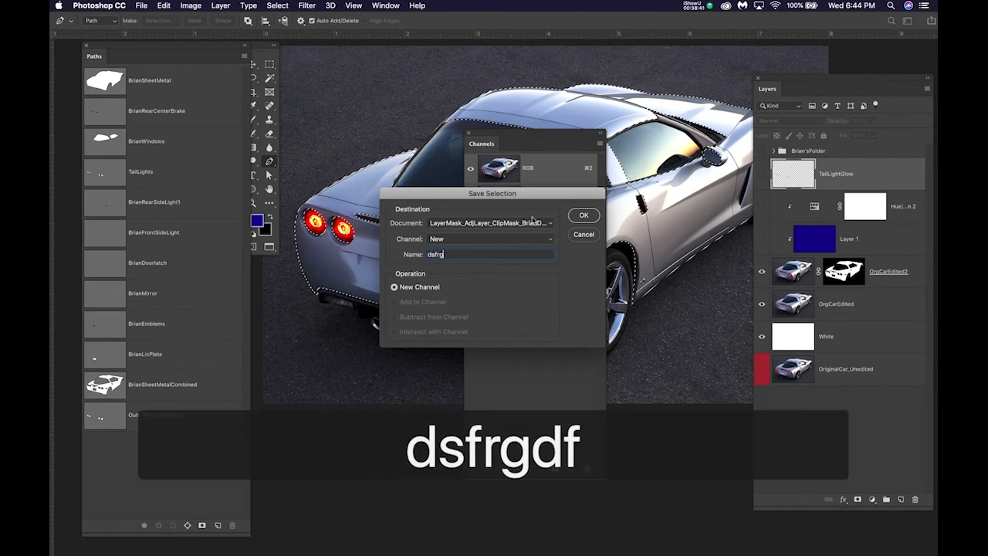
{"action": "left_click", "coordinate": [584, 215]}
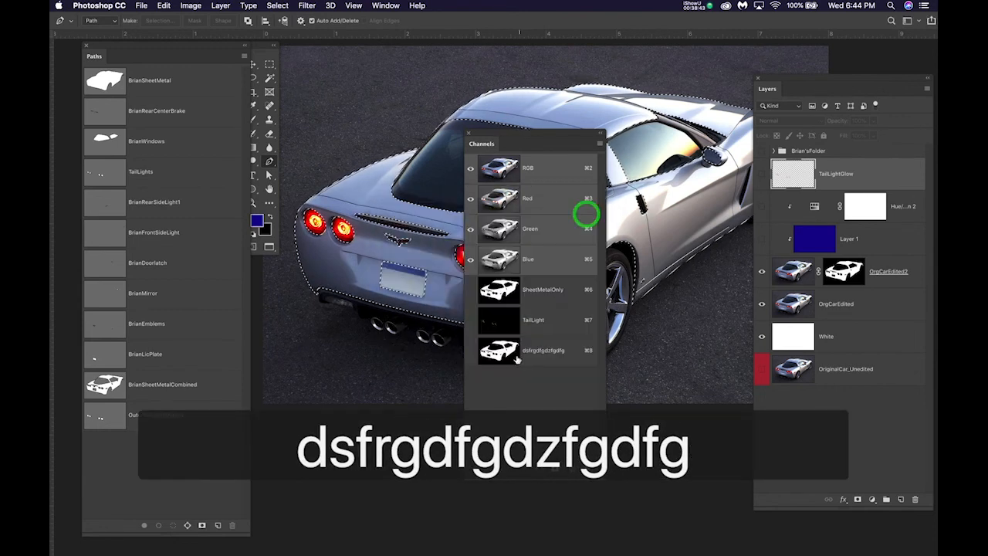
Delete the dsfrgdfgdzfgdfg channel and clear the sheet metal selection
{"action": "left_click_drag", "start_coordinate": [564, 353], "coordinate": [586, 467]}
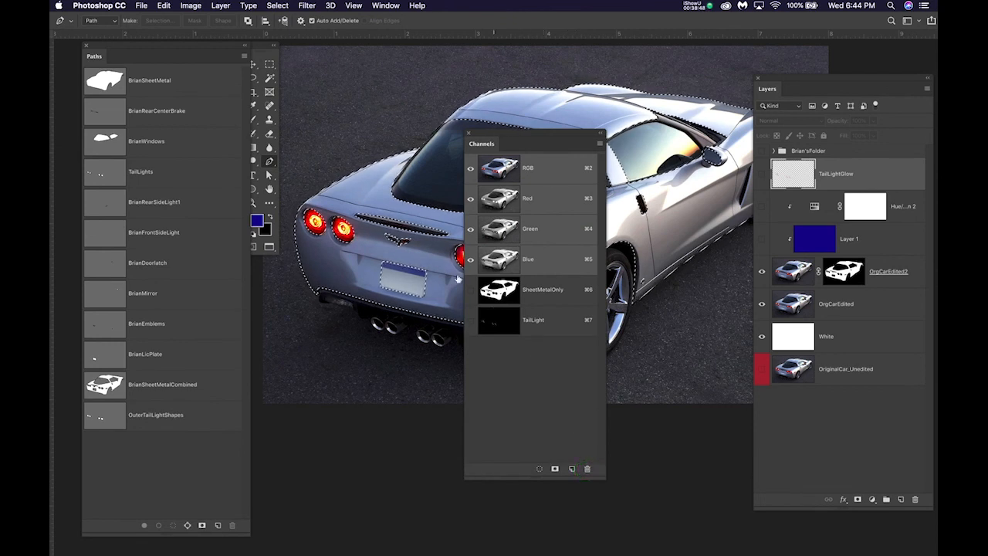
{"action": "key", "text": "super+d"}
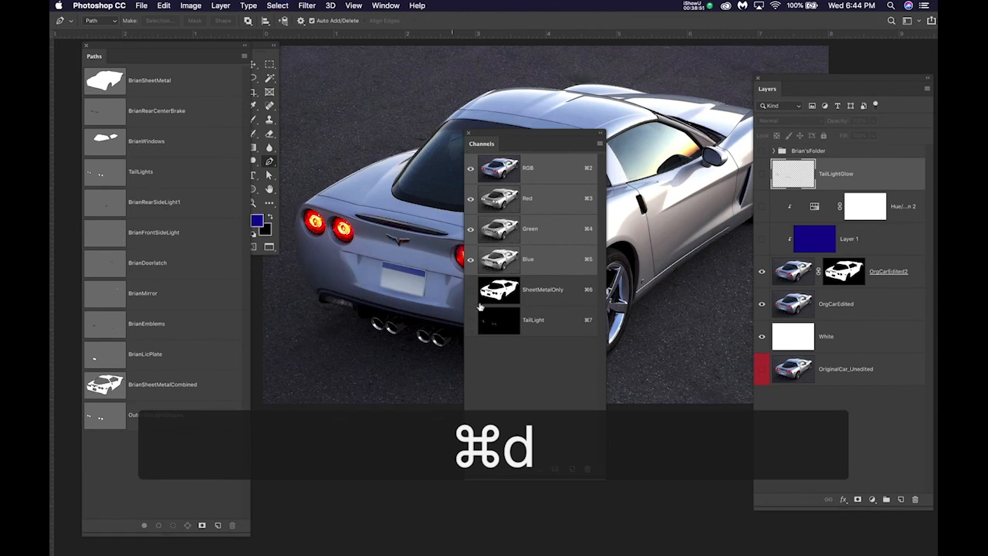
View the SheetMetalOnly and TailLight channels on their own, and return to the RGB composite
{"action": "left_click", "coordinate": [547, 284]}
{"action": "left_click", "coordinate": [534, 324]}
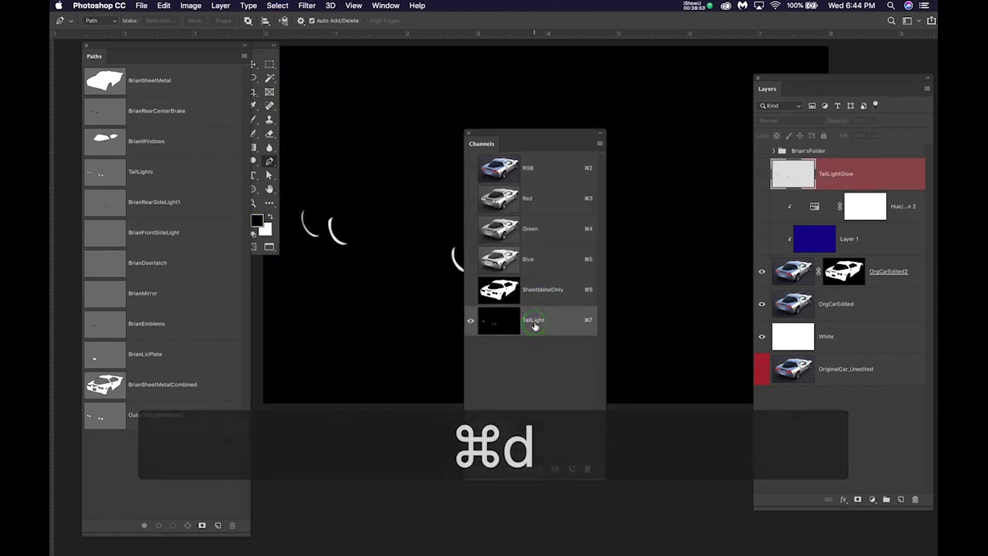
{"action": "left_click", "coordinate": [551, 291]}
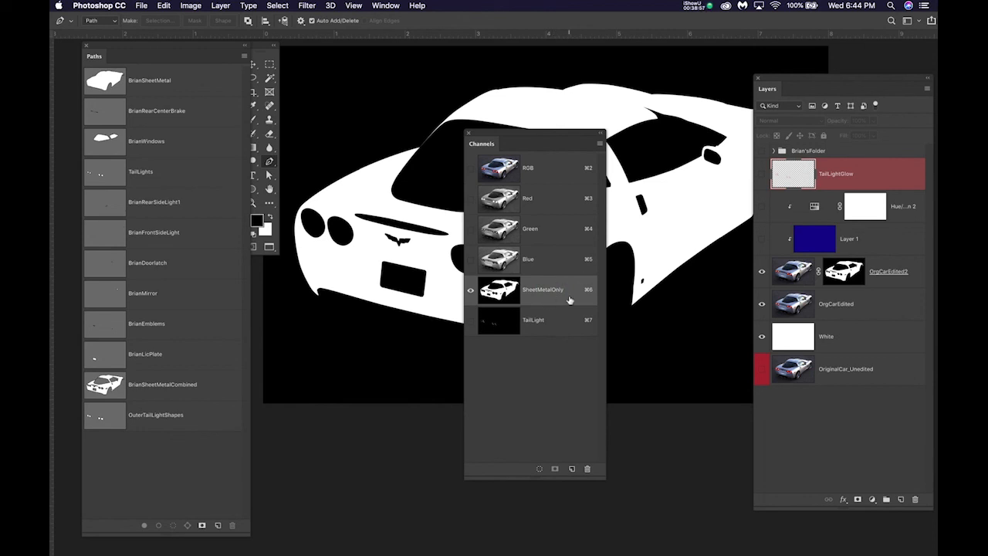
{"action": "left_click", "coordinate": [549, 167]}
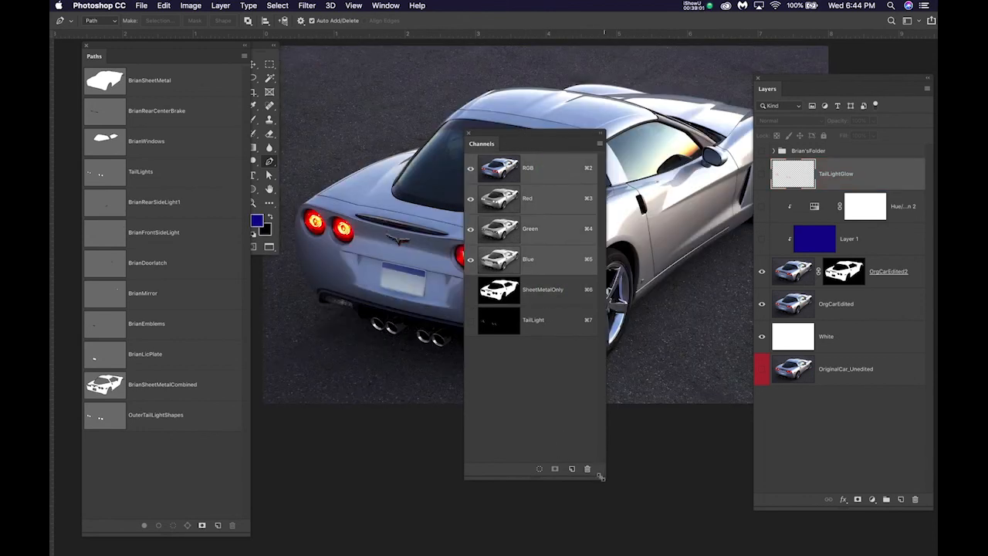
Shorten the channel list and move it out of the way of the car image
{"action": "left_click_drag", "start_coordinate": [603, 479], "coordinate": [586, 366]}
{"action": "left_click_drag", "start_coordinate": [562, 132], "coordinate": [694, 323]}
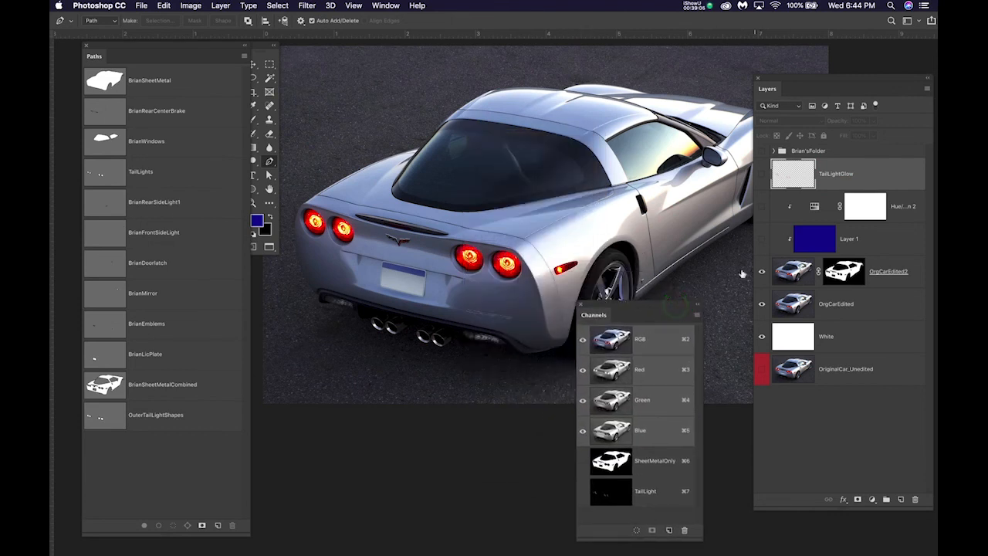
{"action": "left_click_drag", "start_coordinate": [552, 227], "coordinate": [523, 204]}
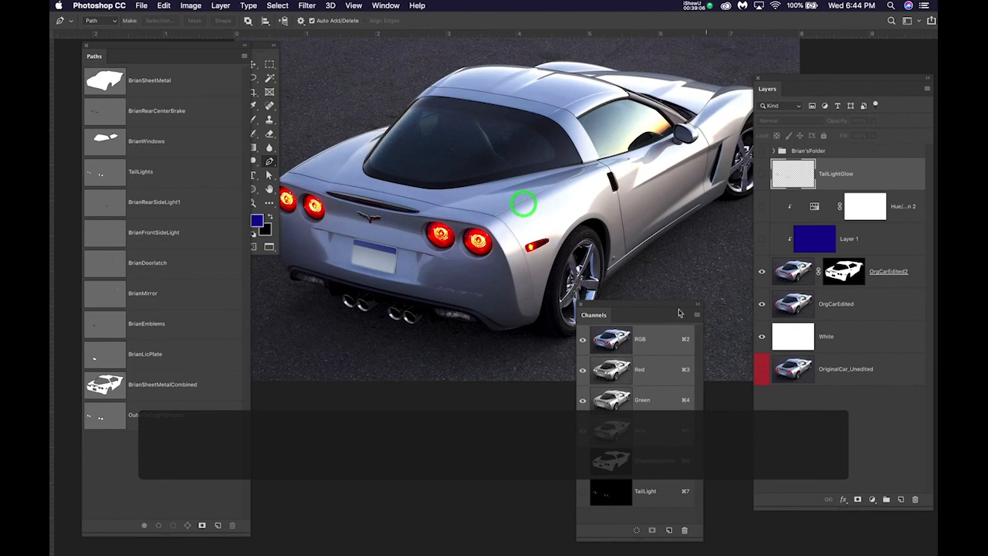
{"action": "left_click_drag", "start_coordinate": [666, 309], "coordinate": [896, 360]}
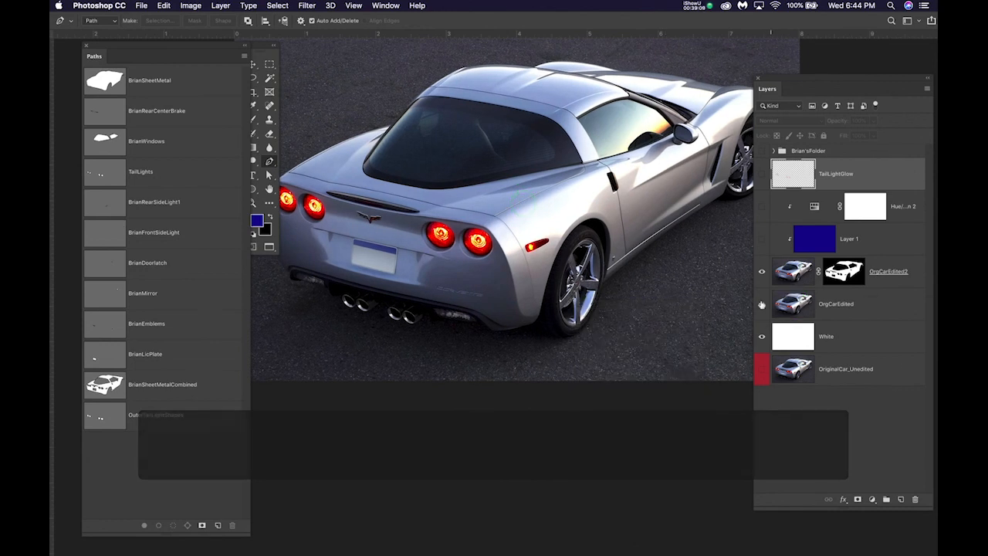
Show the Layer 1 color, Hue/Saturation 2 and TailLightGlow layers one after another to see each effect on the car
{"action": "left_click", "coordinate": [761, 239]}
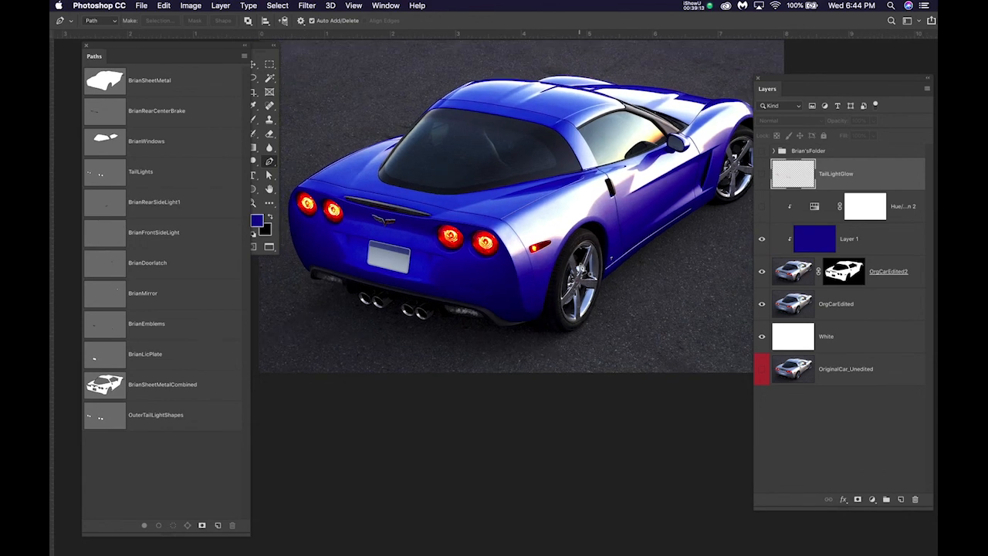
{"action": "left_click_drag", "start_coordinate": [606, 256], "coordinate": [591, 330]}
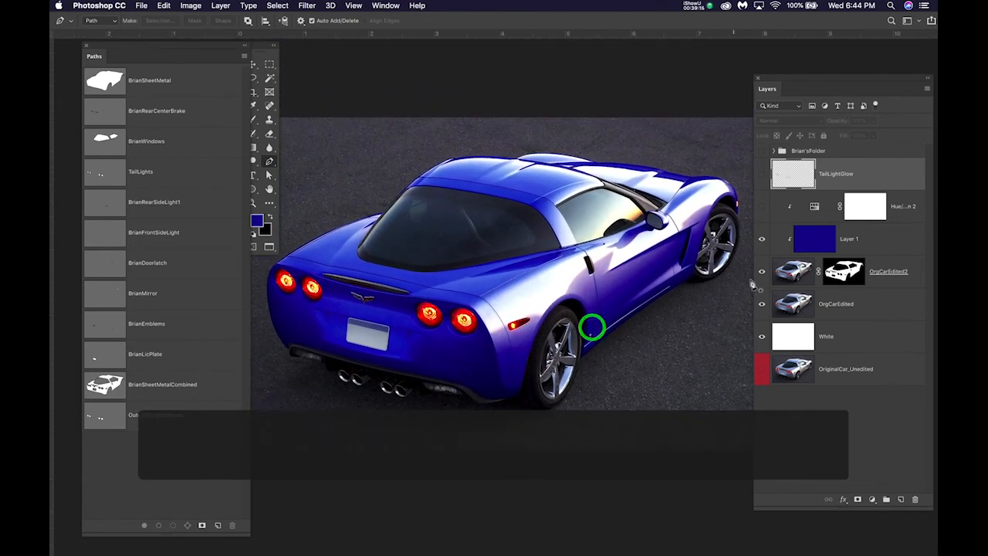
{"action": "left_click", "coordinate": [762, 208]}
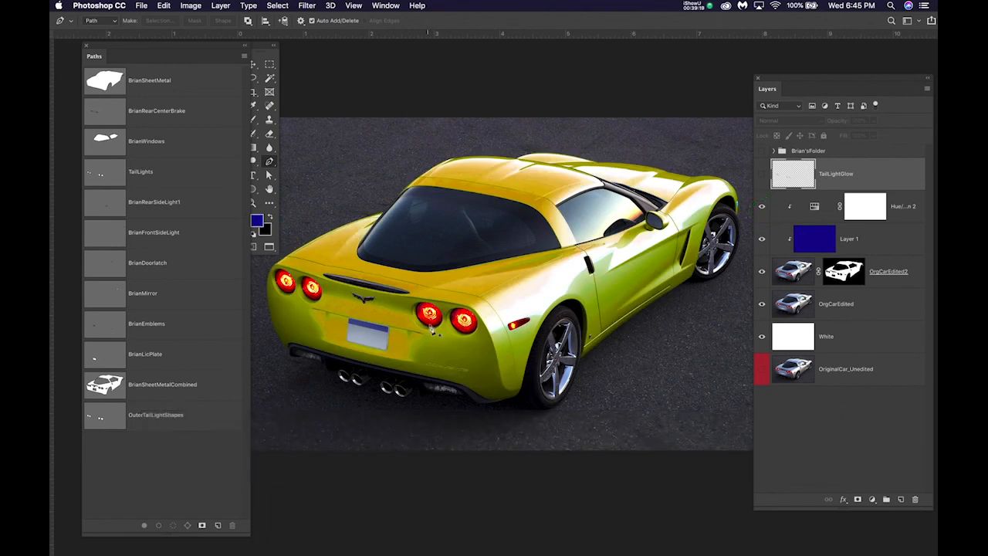
{"action": "scroll", "coordinate": [429, 322], "scroll_direction": "up", "scroll_amount": 3}
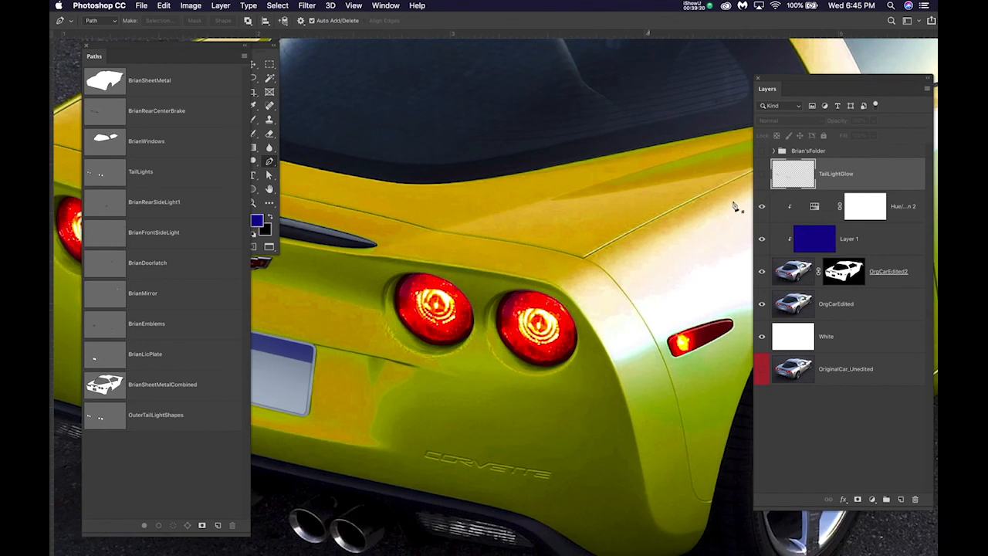
{"action": "left_click", "coordinate": [761, 173]}
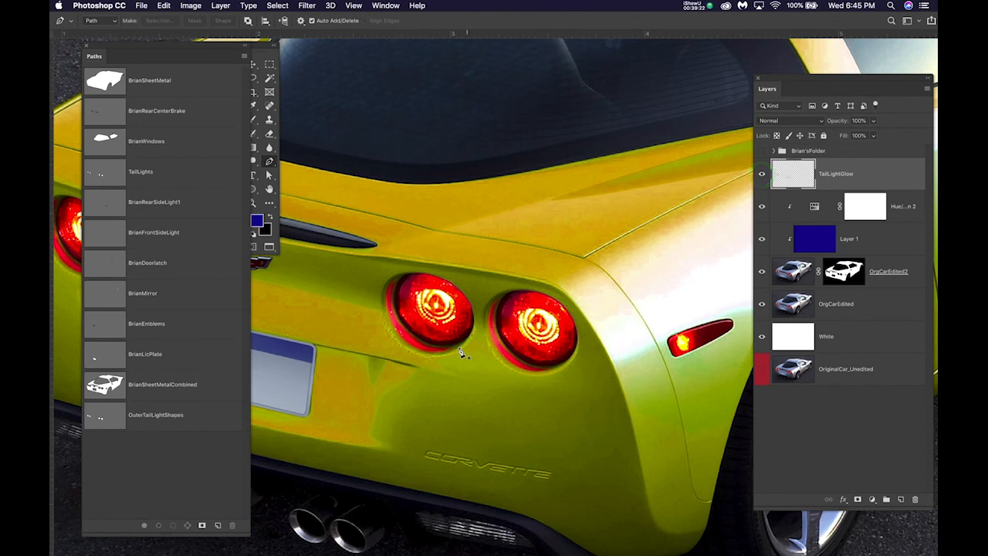
Switch the TailLightGlow layer off and on to compare the tail lights with and without the red glow
{"action": "scroll", "coordinate": [587, 312], "scroll_direction": "up", "scroll_amount": 1}
{"action": "scroll", "coordinate": [586, 312], "scroll_direction": "down", "scroll_amount": 3}
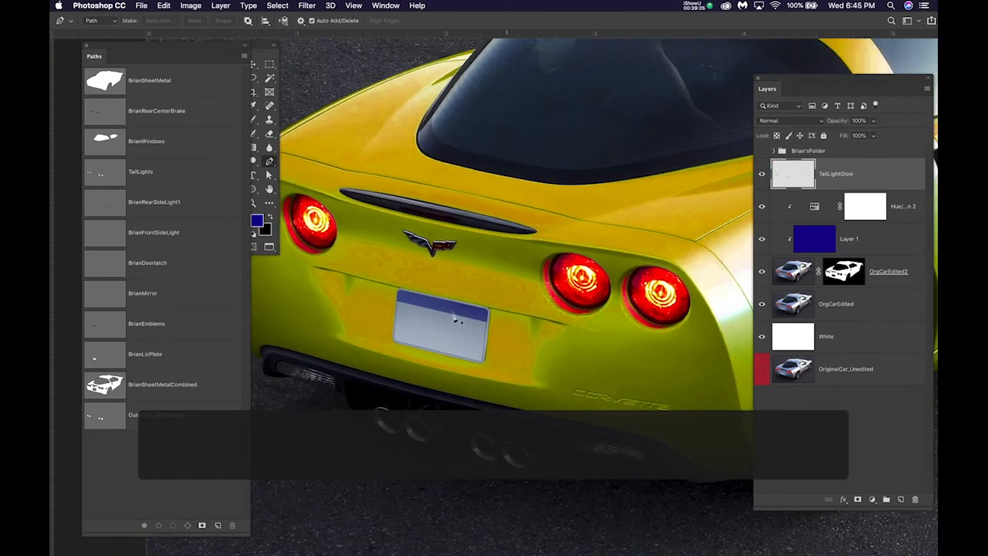
{"action": "left_click_drag", "start_coordinate": [527, 308], "coordinate": [481, 308]}
{"action": "left_click", "coordinate": [762, 175]}
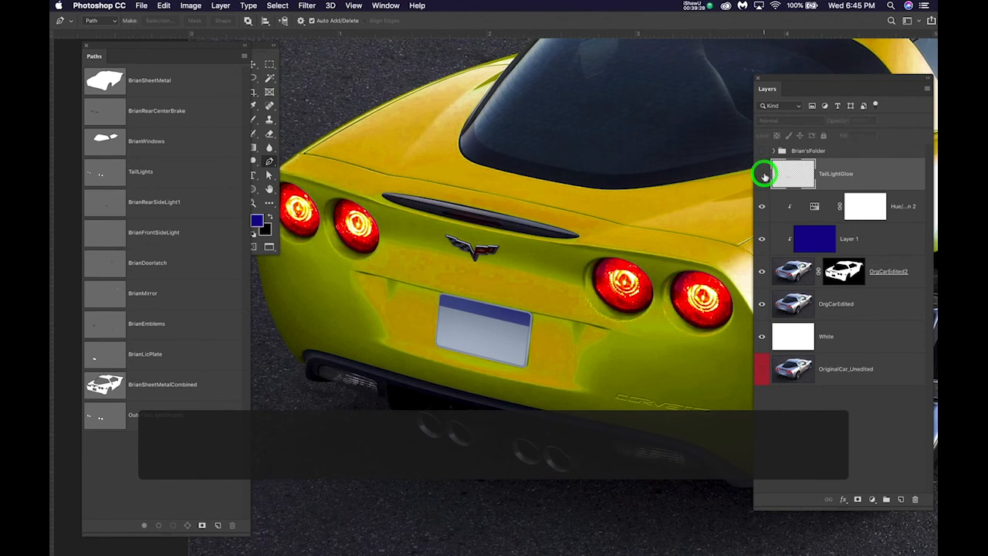
{"action": "left_click", "coordinate": [762, 175]}
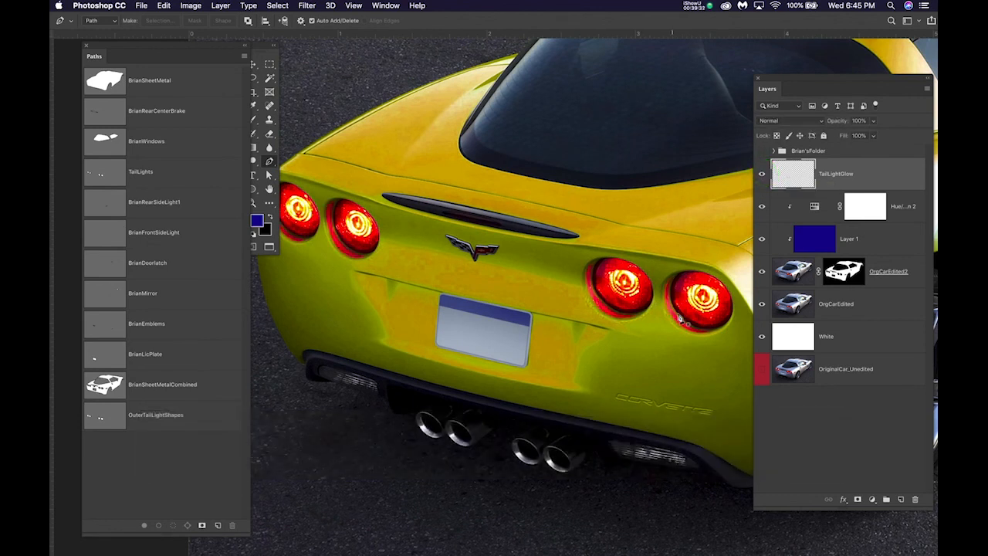
Examine the layer opacity control and the Blur filters available for softening the TailLightGlow layer
{"action": "scroll", "coordinate": [679, 317], "scroll_direction": "up", "scroll_amount": 3}
{"action": "left_click", "coordinate": [852, 177]}
{"action": "left_click", "coordinate": [873, 121]}
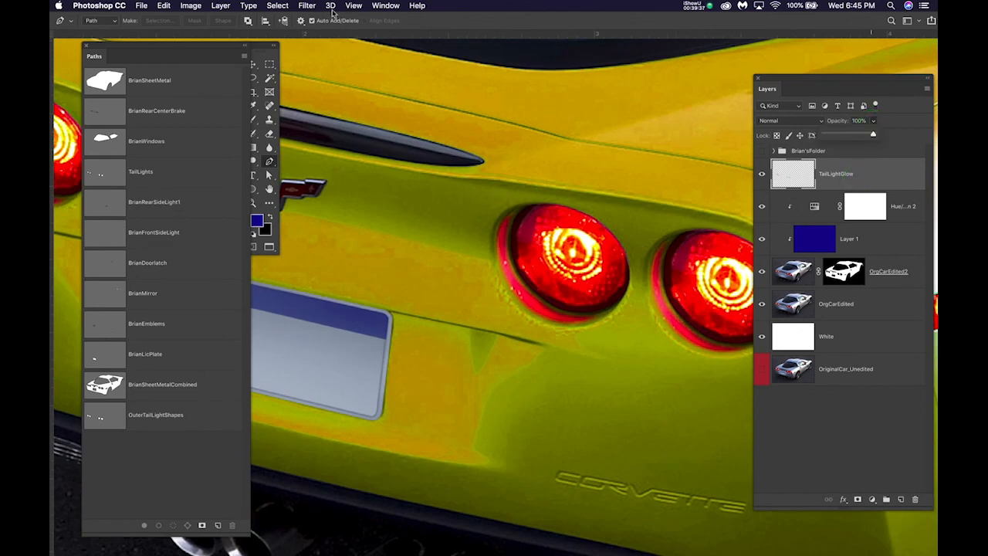
{"action": "left_click", "coordinate": [307, 5]}
{"action": "left_click", "coordinate": [312, 142]}
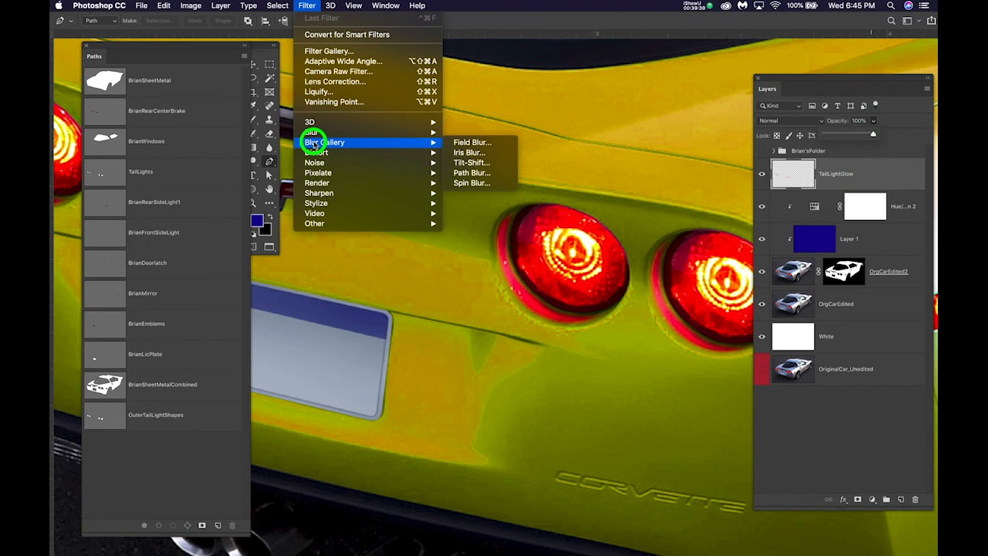
{"action": "mouse_move", "coordinate": [425, 133]}
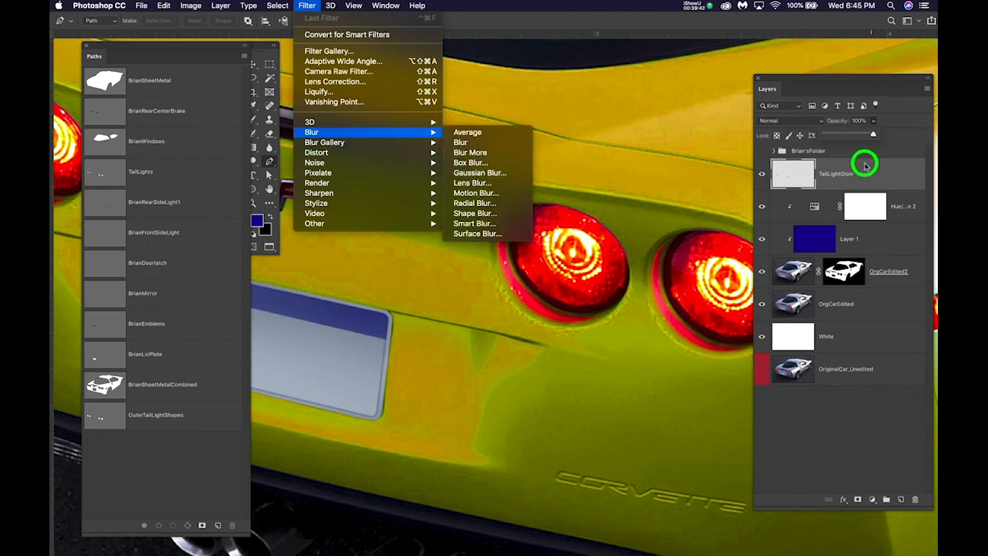
{"action": "left_click", "coordinate": [893, 181]}
{"action": "mouse_move", "coordinate": [874, 137]}
{"action": "left_mouse_down"}
{"action": "mouse_move", "coordinate": [853, 136]}
{"action": "mouse_move", "coordinate": [891, 134]}
{"action": "left_mouse_up"}
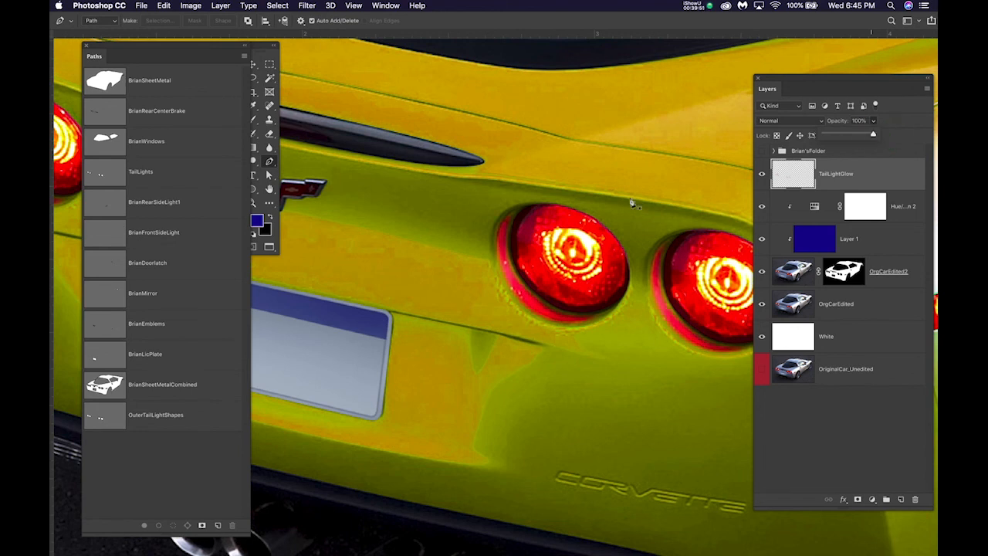
{"action": "scroll", "coordinate": [557, 230], "scroll_direction": "down", "scroll_amount": 5}
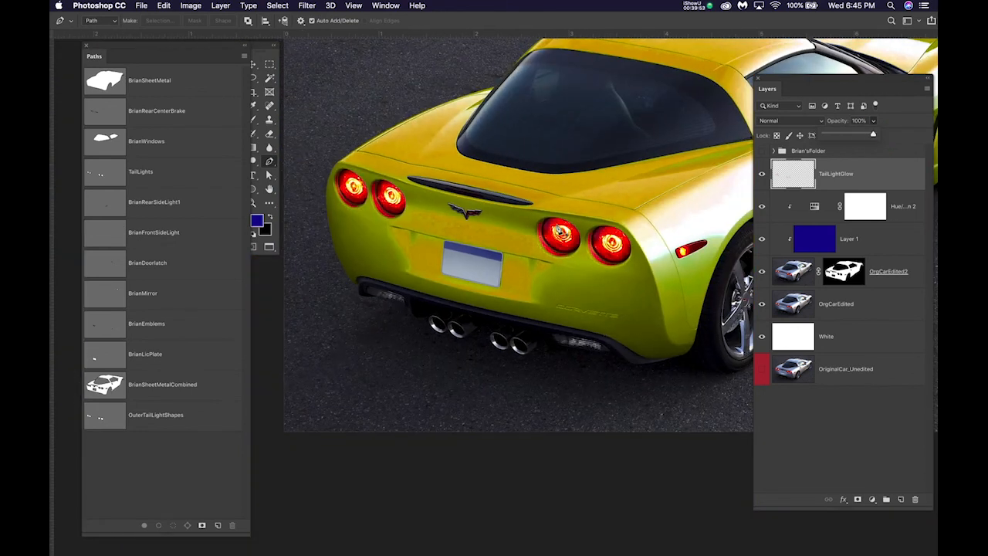
{"action": "left_click", "coordinate": [882, 172]}
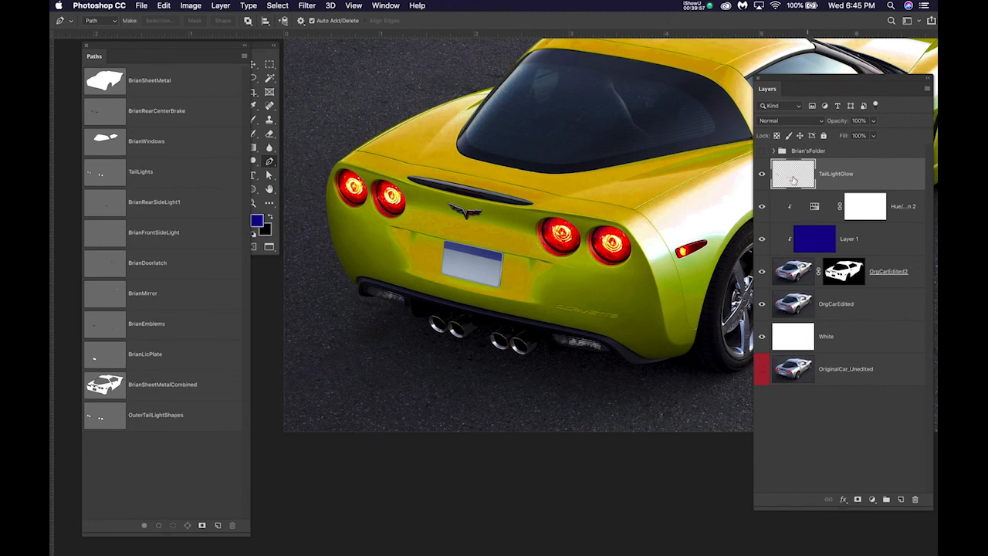
Hide every visible layer from TailLightGlow down to White, and show and expand Brian'sFolder
{"action": "left_click_drag", "start_coordinate": [762, 174], "coordinate": [761, 335]}
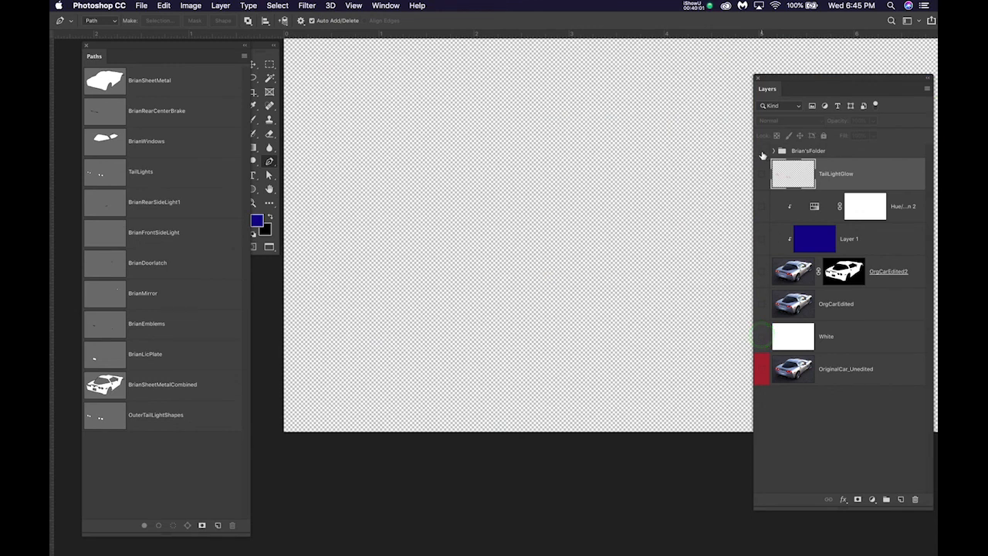
{"action": "left_click", "coordinate": [762, 150]}
{"action": "left_click", "coordinate": [772, 150]}
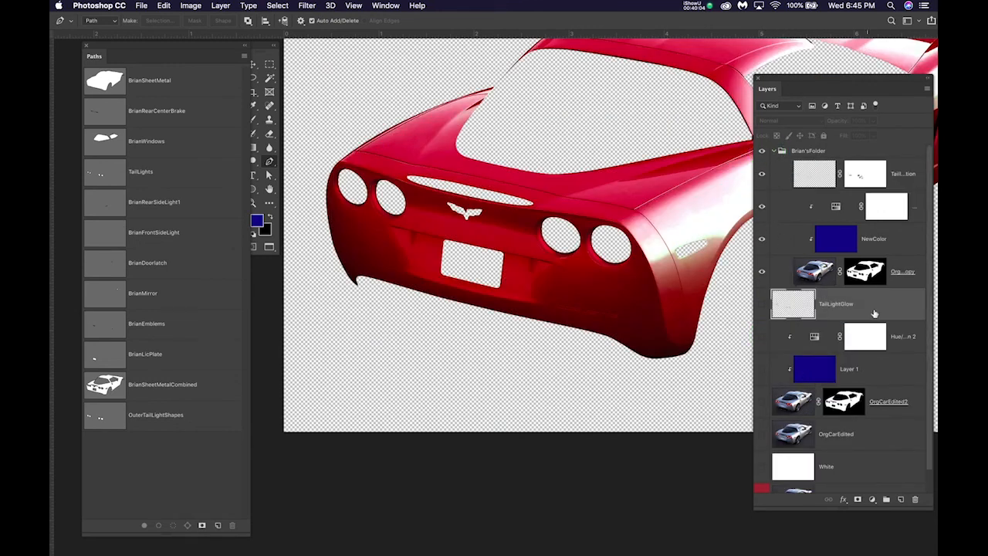
Go through the layers inside Brian'sFolder from the masked car copy up to the tail light layer
{"action": "left_click", "coordinate": [783, 270]}
{"action": "left_click", "coordinate": [783, 236]}
{"action": "left_click", "coordinate": [790, 202]}
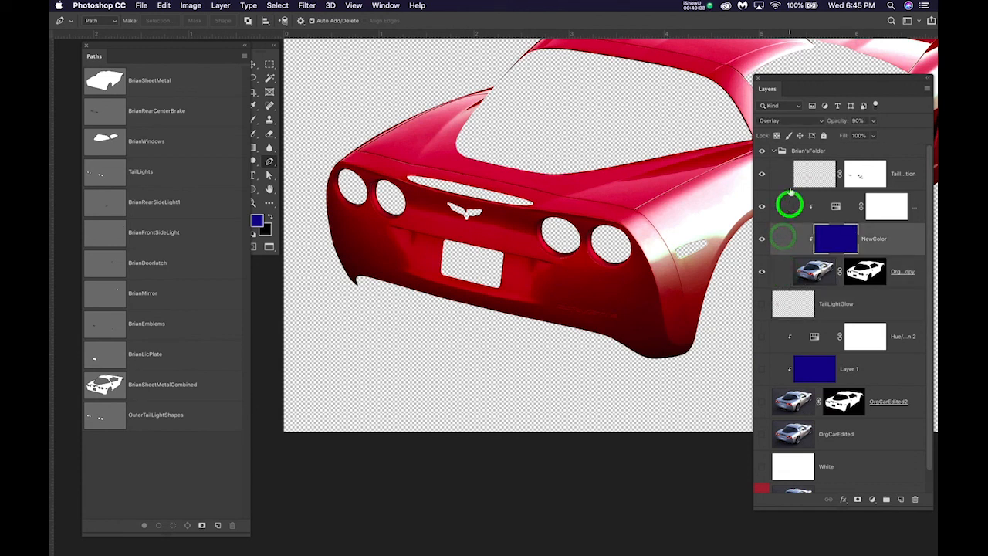
{"action": "left_click", "coordinate": [786, 175]}
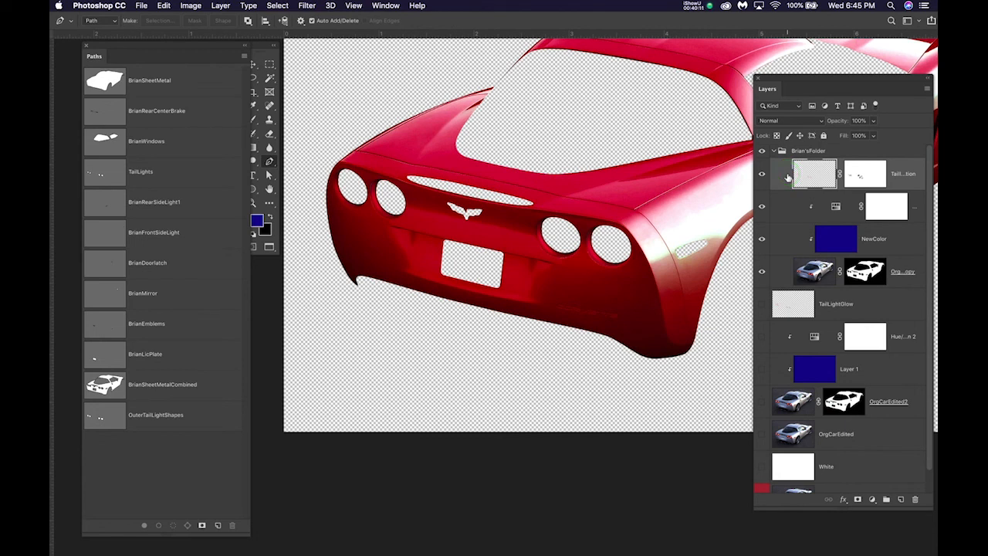
Select the OrgCarEdited layer, collapse and hide Brian'sFolder, and show OrgCarEdited
{"action": "left_click", "coordinate": [864, 437]}
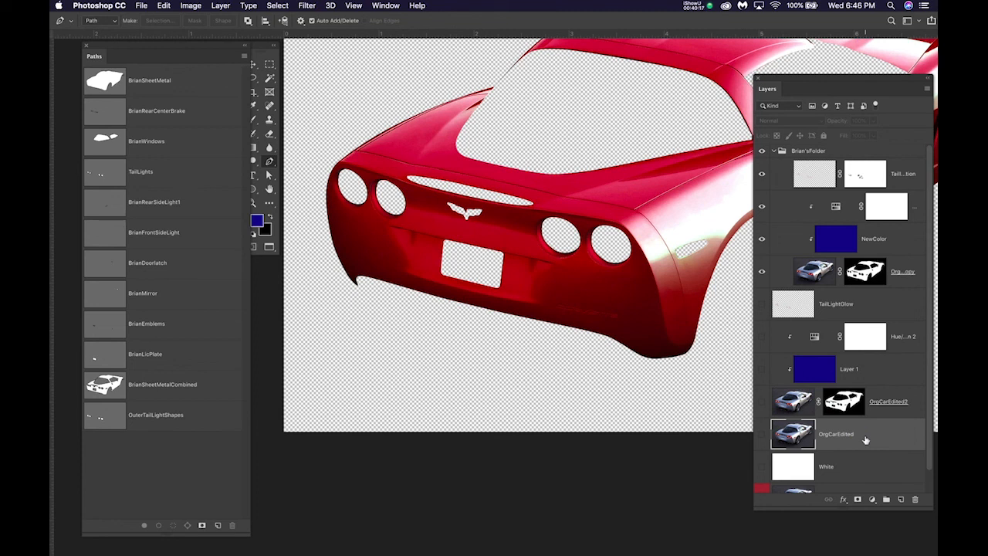
{"action": "left_click", "coordinate": [774, 151]}
{"action": "left_click", "coordinate": [762, 151]}
{"action": "left_click", "coordinate": [762, 305]}
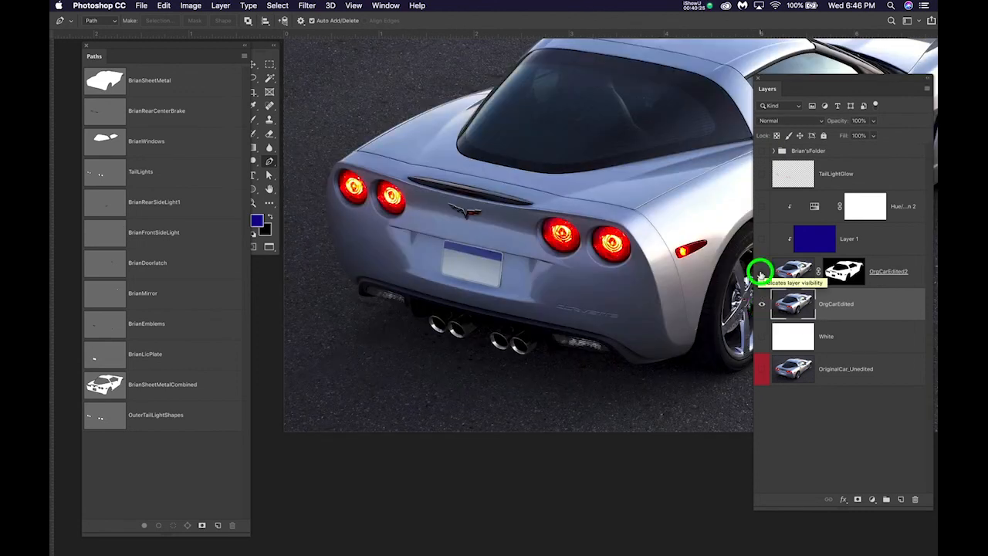
Show the OrgCarEdited2, Layer 1, Hue/Saturation 2 and TailLightGlow layers to bring back the recolored car
{"action": "left_click", "coordinate": [761, 271]}
{"action": "left_click", "coordinate": [762, 238]}
{"action": "left_click", "coordinate": [762, 206]}
{"action": "left_click", "coordinate": [761, 174]}
{"action": "scroll", "coordinate": [586, 267], "scroll_direction": "down", "scroll_amount": 5}
{"action": "left_click_drag", "start_coordinate": [642, 265], "coordinate": [518, 310]}
{"action": "scroll", "coordinate": [489, 294], "scroll_direction": "up", "scroll_amount": 3}
{"action": "scroll", "coordinate": [487, 293], "scroll_direction": "up", "scroll_amount": 1}
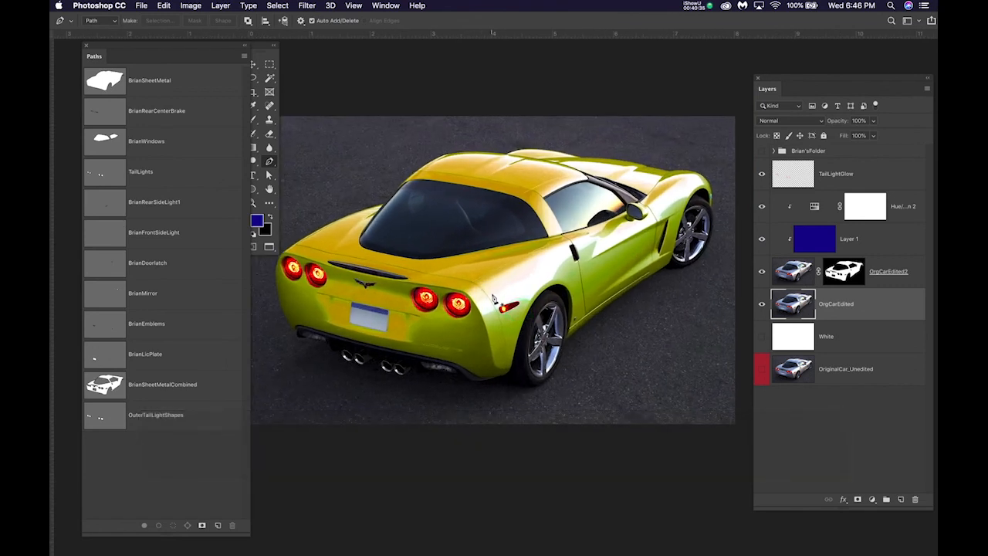
Select the BrianSheetMetalCombined path, examine the combined sheet metal paths in the desktop screenshot in Preview, close it and return to Photoshop
{"action": "left_click", "coordinate": [168, 385]}
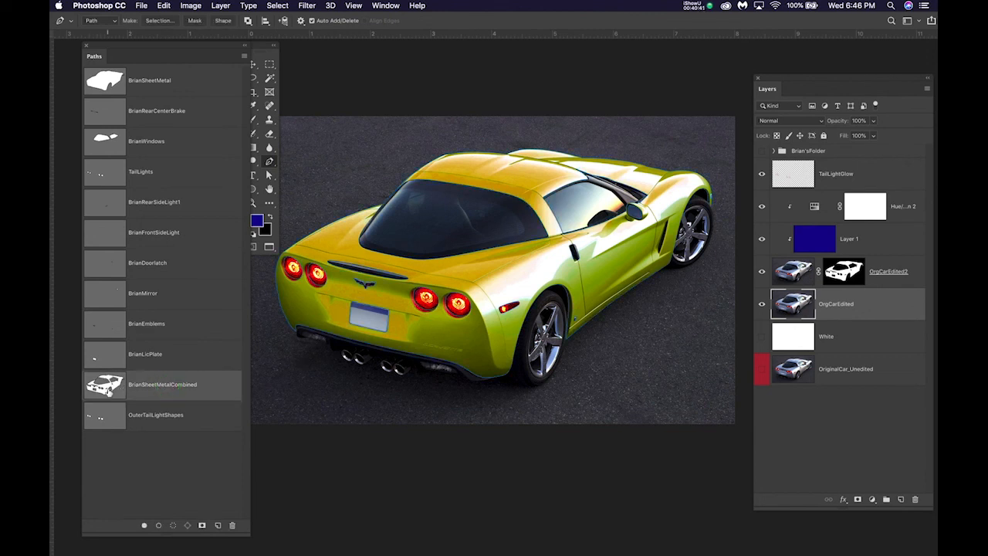
{"action": "left_click_drag", "start_coordinate": [99, 6], "coordinate": [98, 72]}
{"action": "left_click", "coordinate": [903, 200]}
{"action": "left_click", "coordinate": [902, 199]}
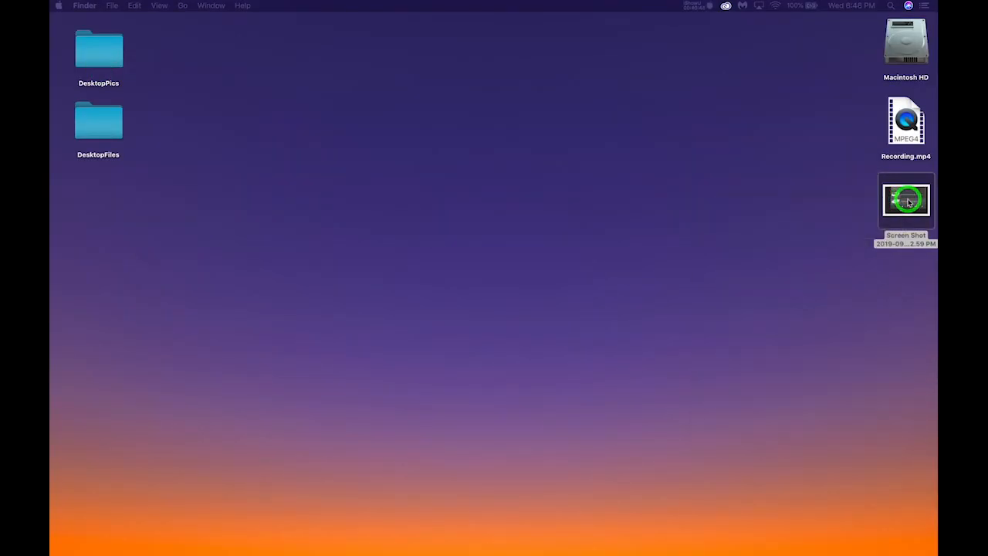
{"action": "double_click", "coordinate": [906, 200]}
{"action": "left_click_drag", "start_coordinate": [337, 157], "coordinate": [809, 497]}
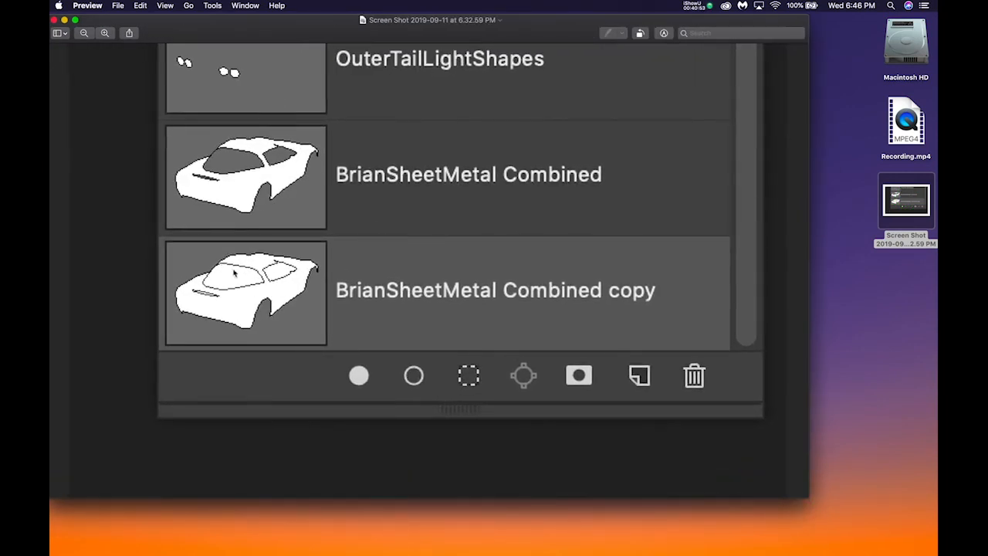
{"action": "left_click", "coordinate": [53, 20]}
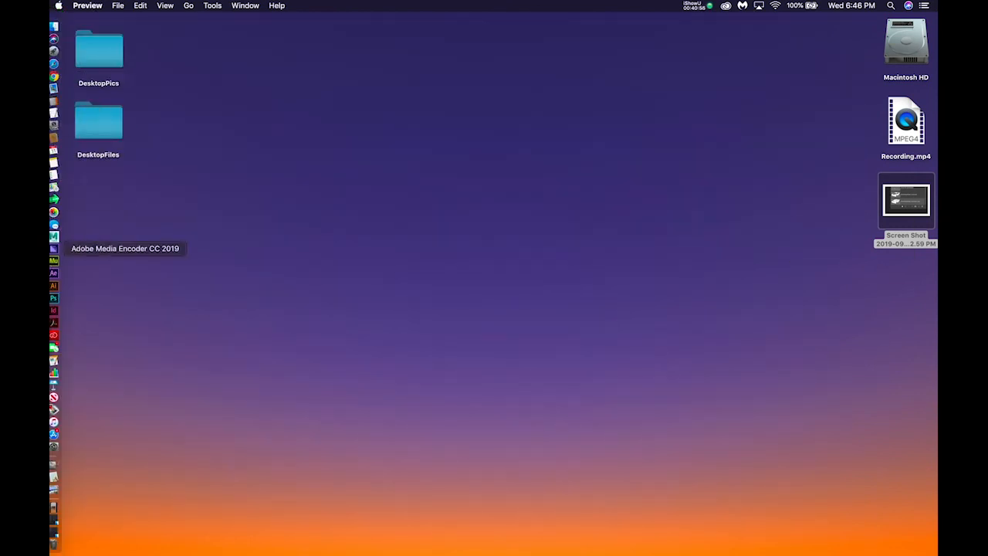
{"action": "left_click", "coordinate": [53, 298]}
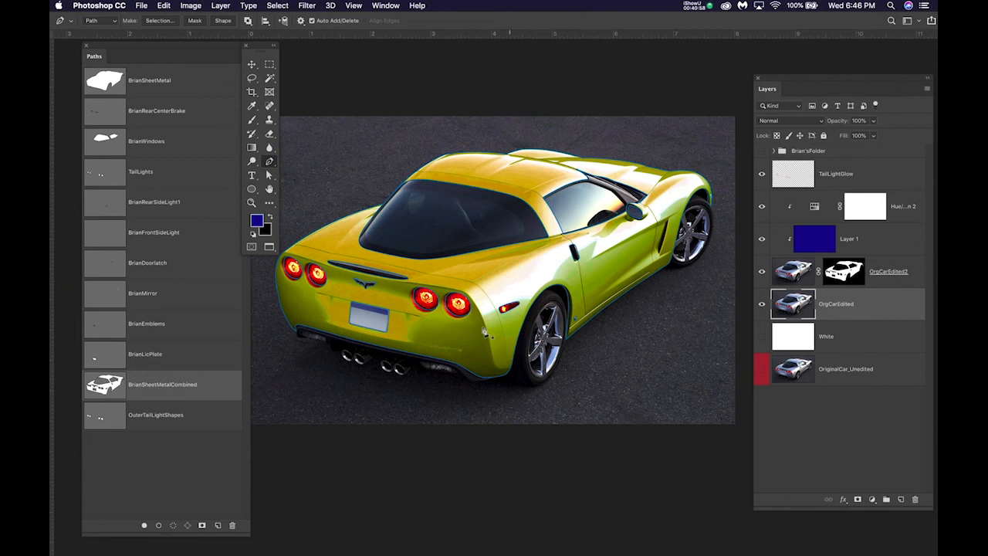
Deselect and reselect the BrianSheetMetalCombined path to view its outline on the car, and leave it deselected
{"action": "left_click", "coordinate": [174, 487]}
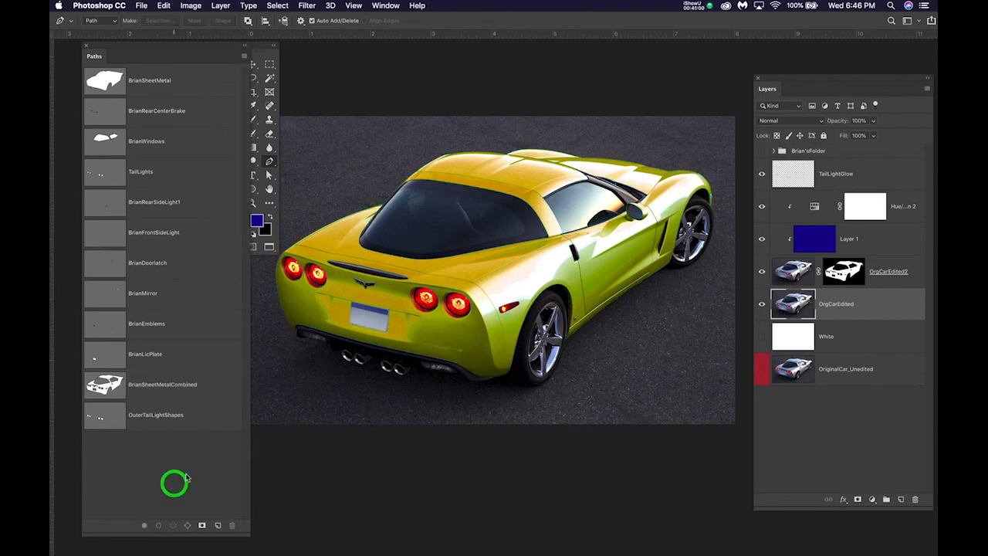
{"action": "left_click", "coordinate": [218, 383]}
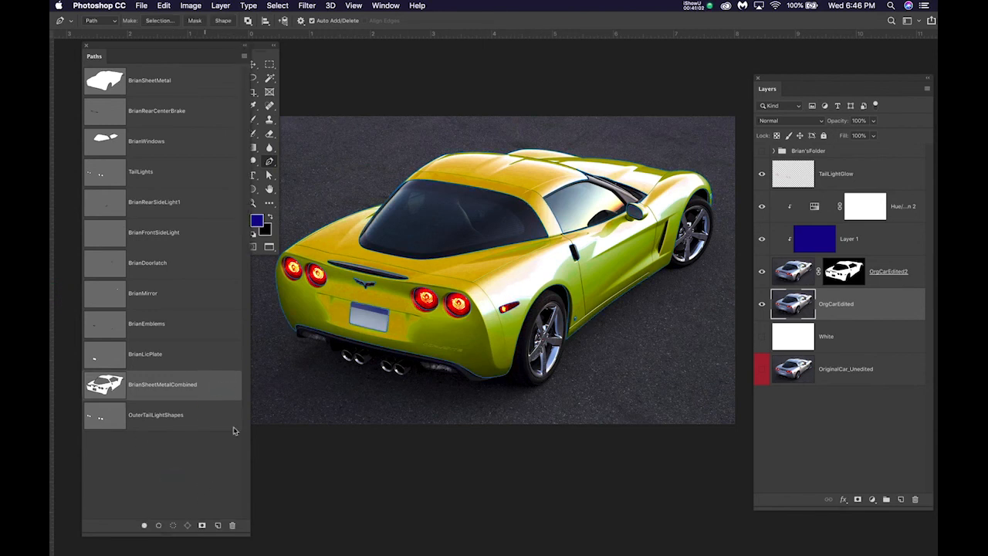
{"action": "left_click", "coordinate": [221, 384], "text": "super"}
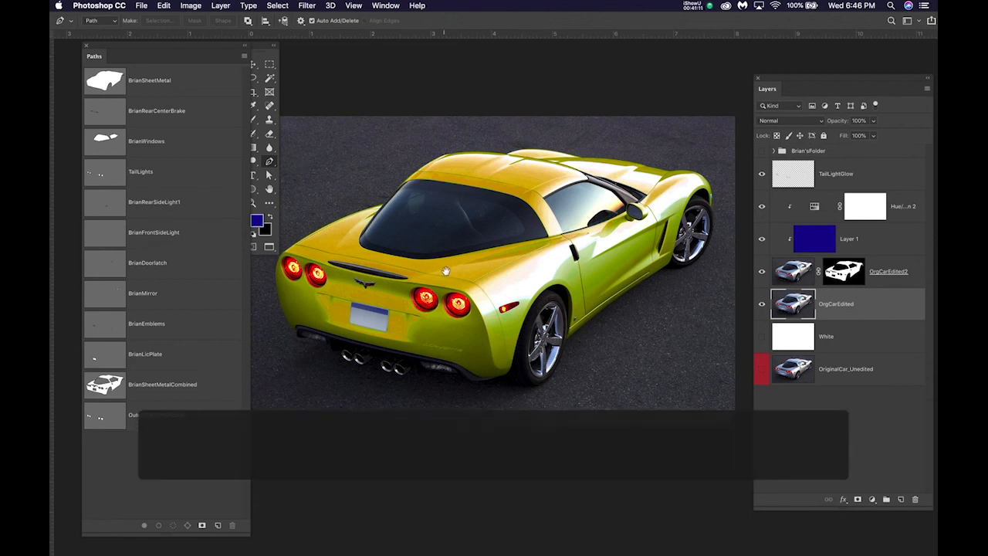
{"action": "left_click_drag", "start_coordinate": [446, 271], "coordinate": [467, 262]}
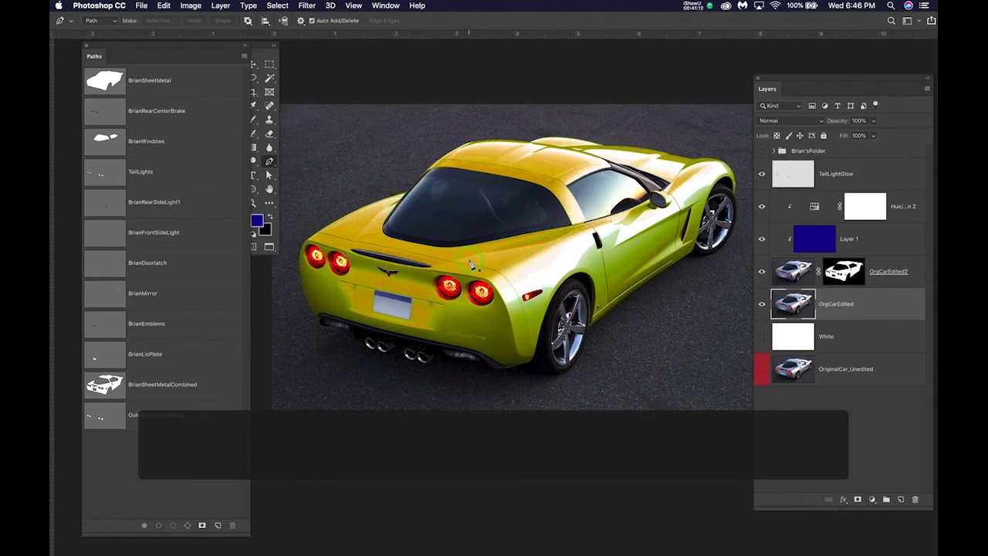